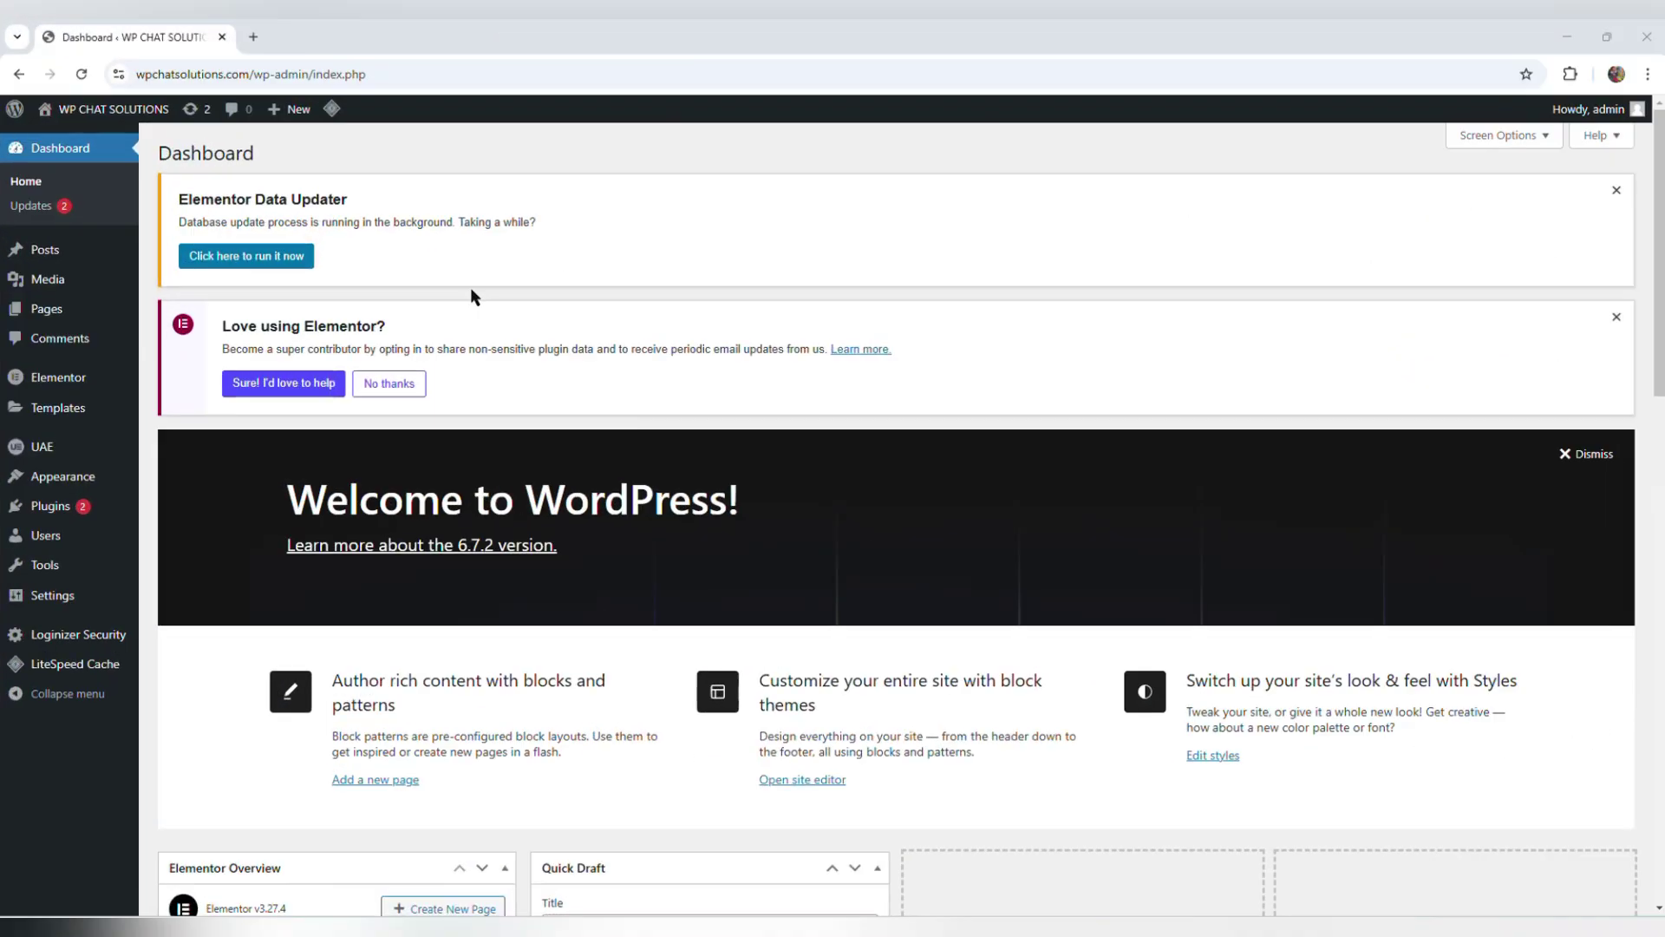
Search Add New Plugin for 'CONTACT FORM 7', then install and activate it
mouse_move(78, 515)
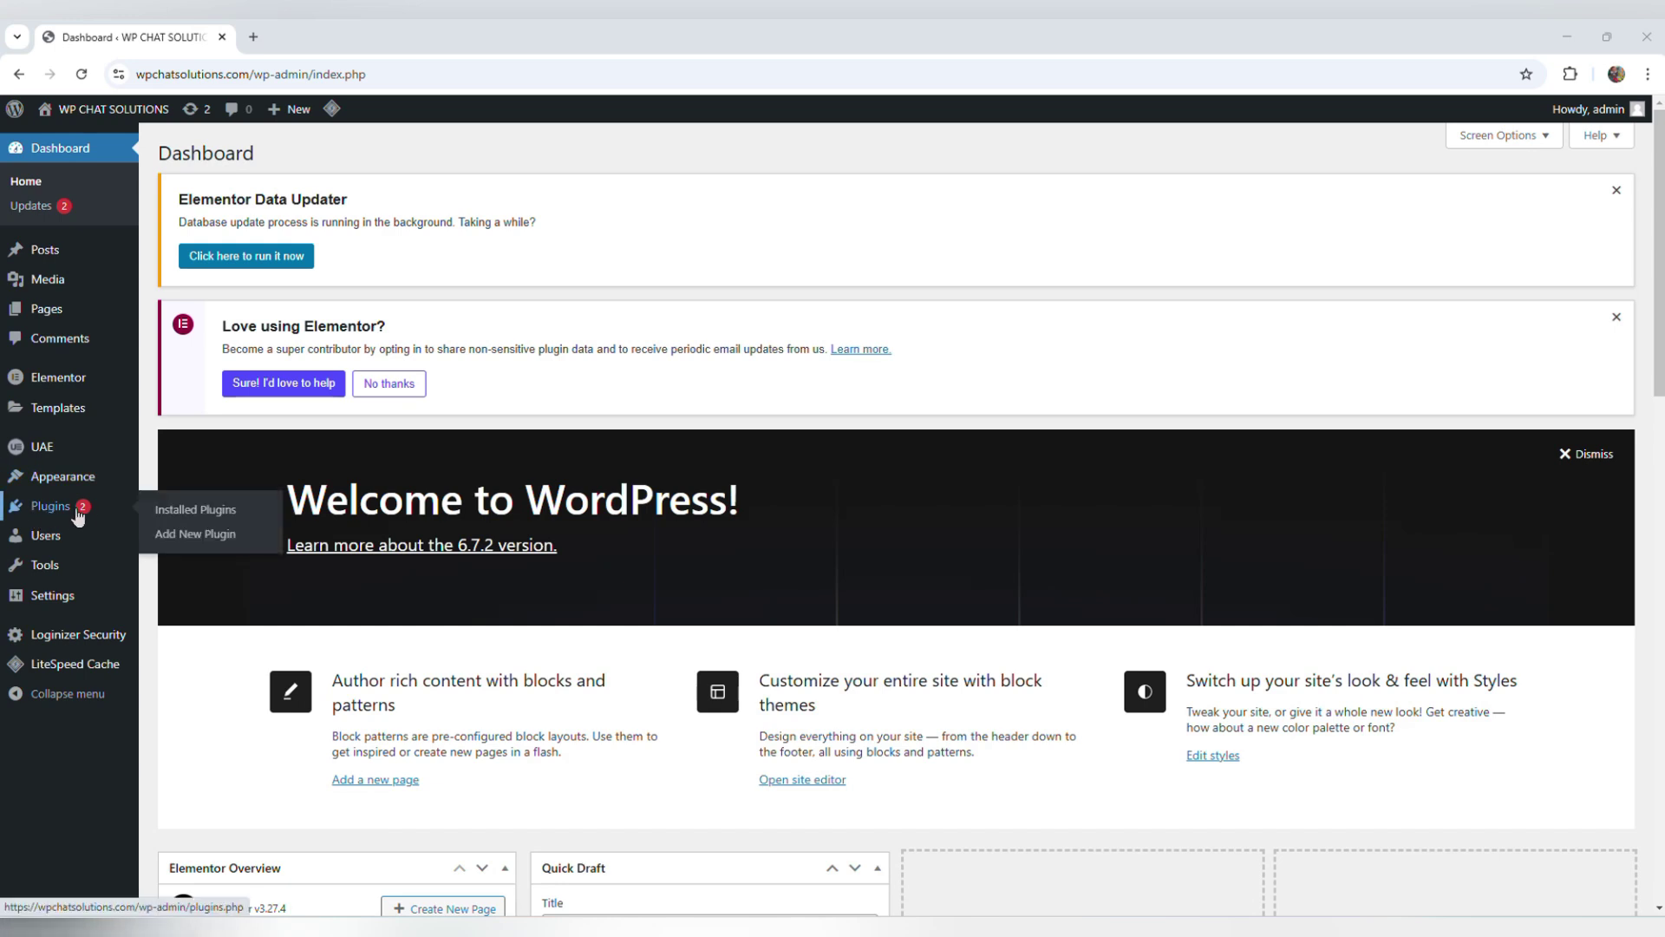
click(205, 534)
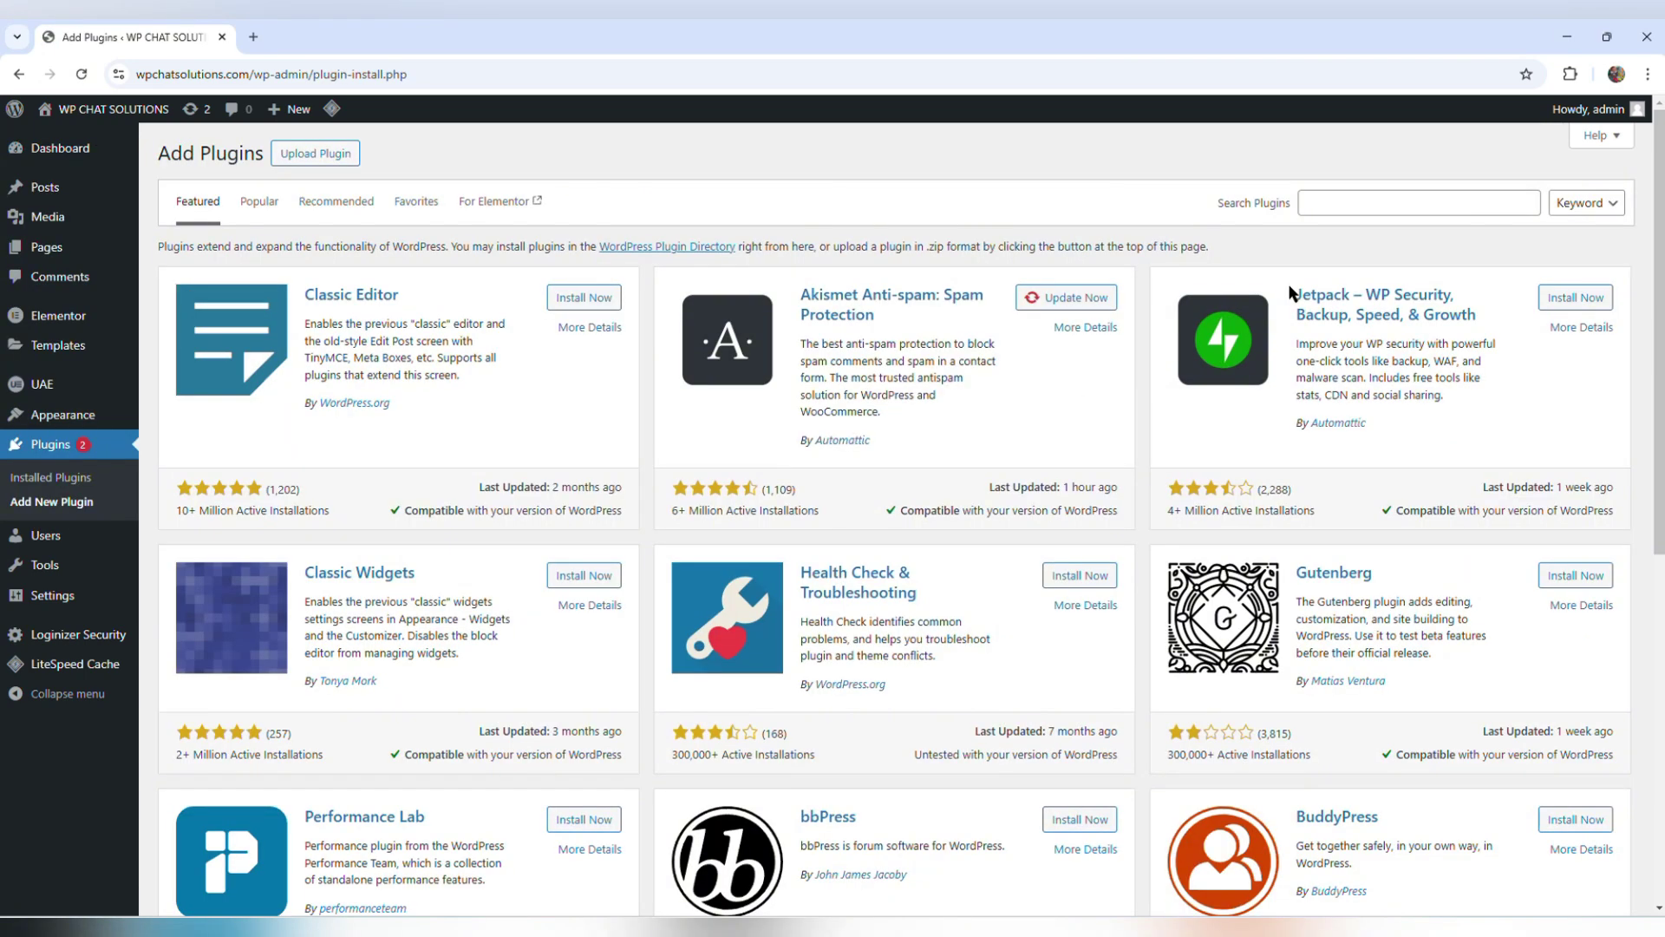
click(1379, 197)
text(CONTACT)
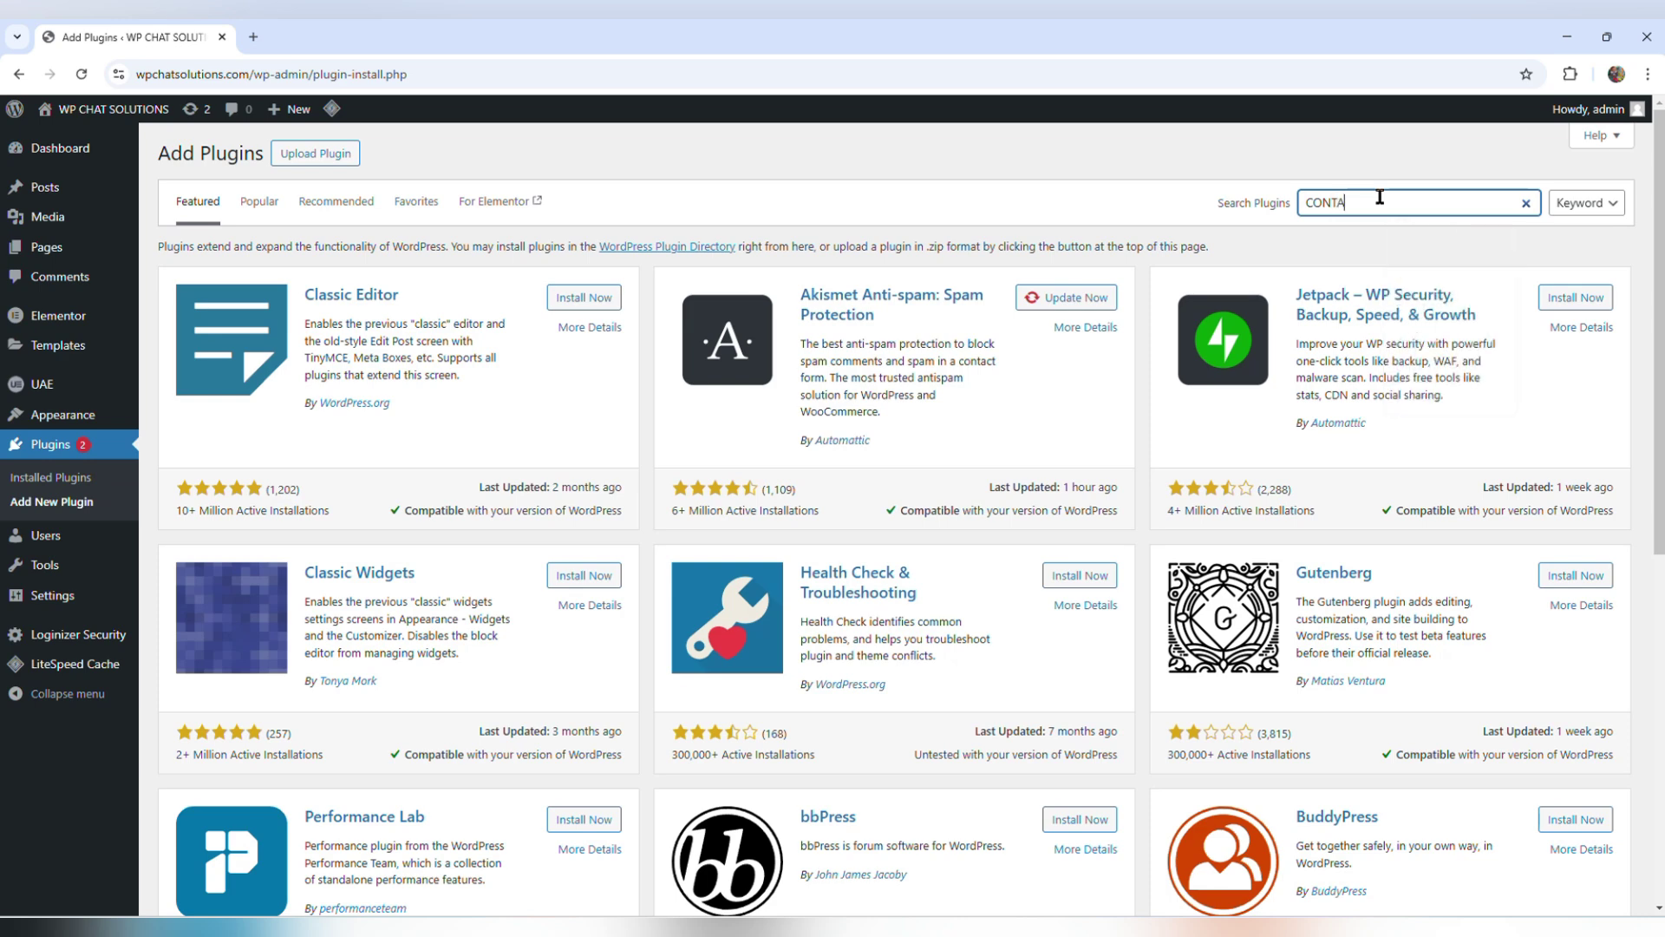
text( FORM 7)
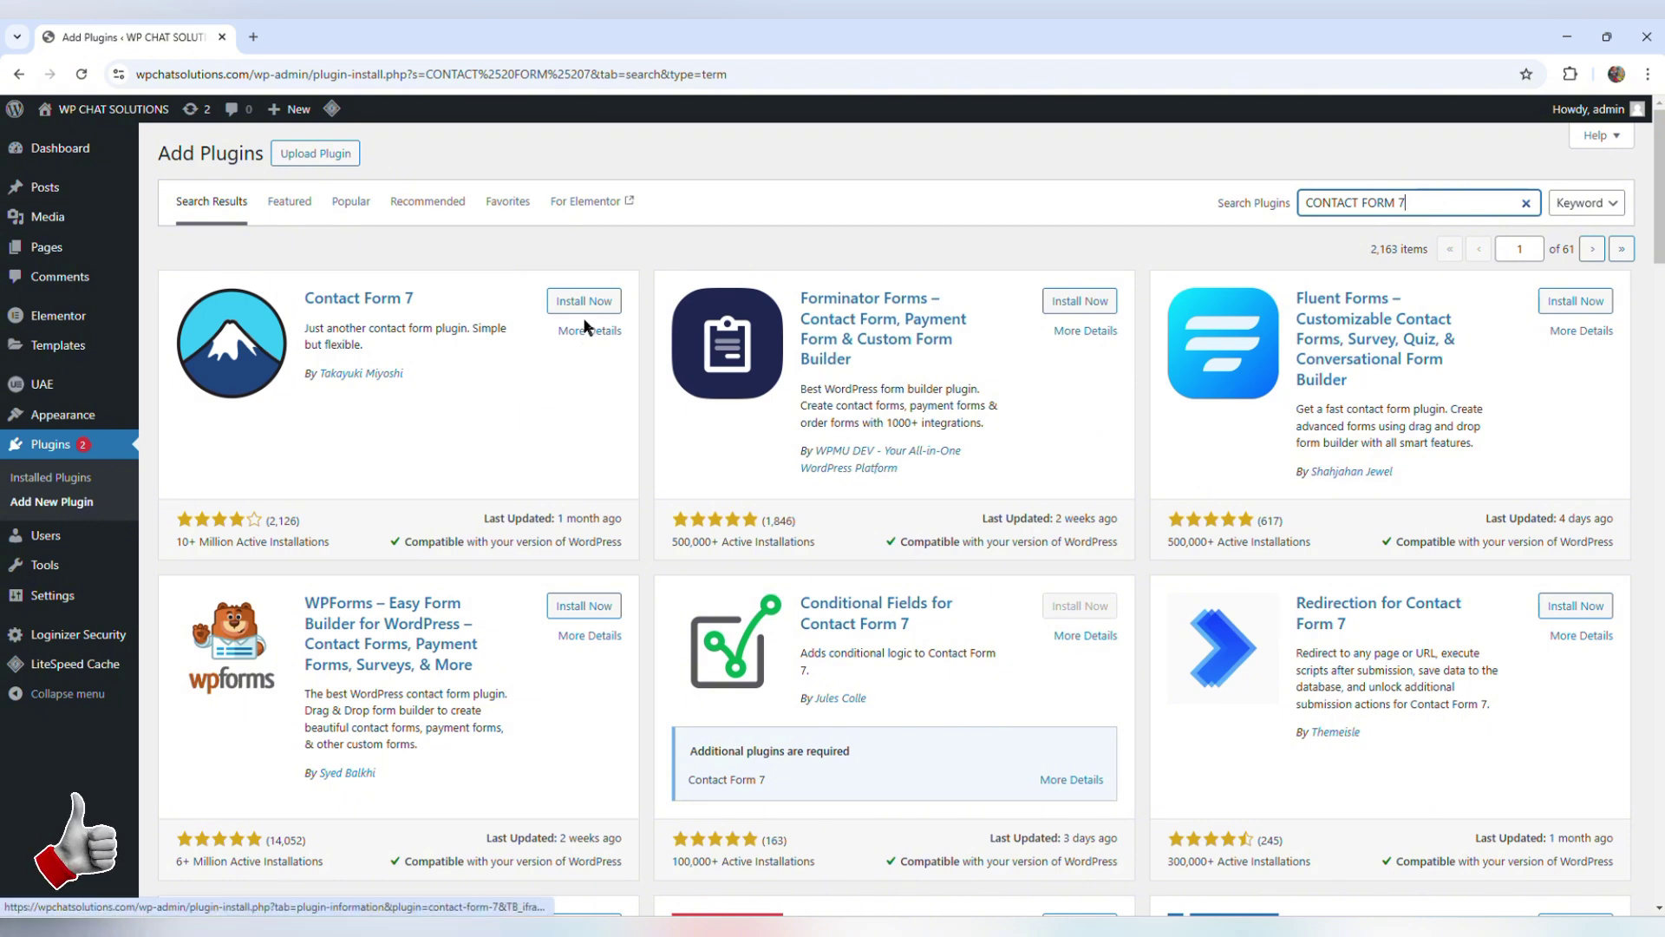
click(550, 307)
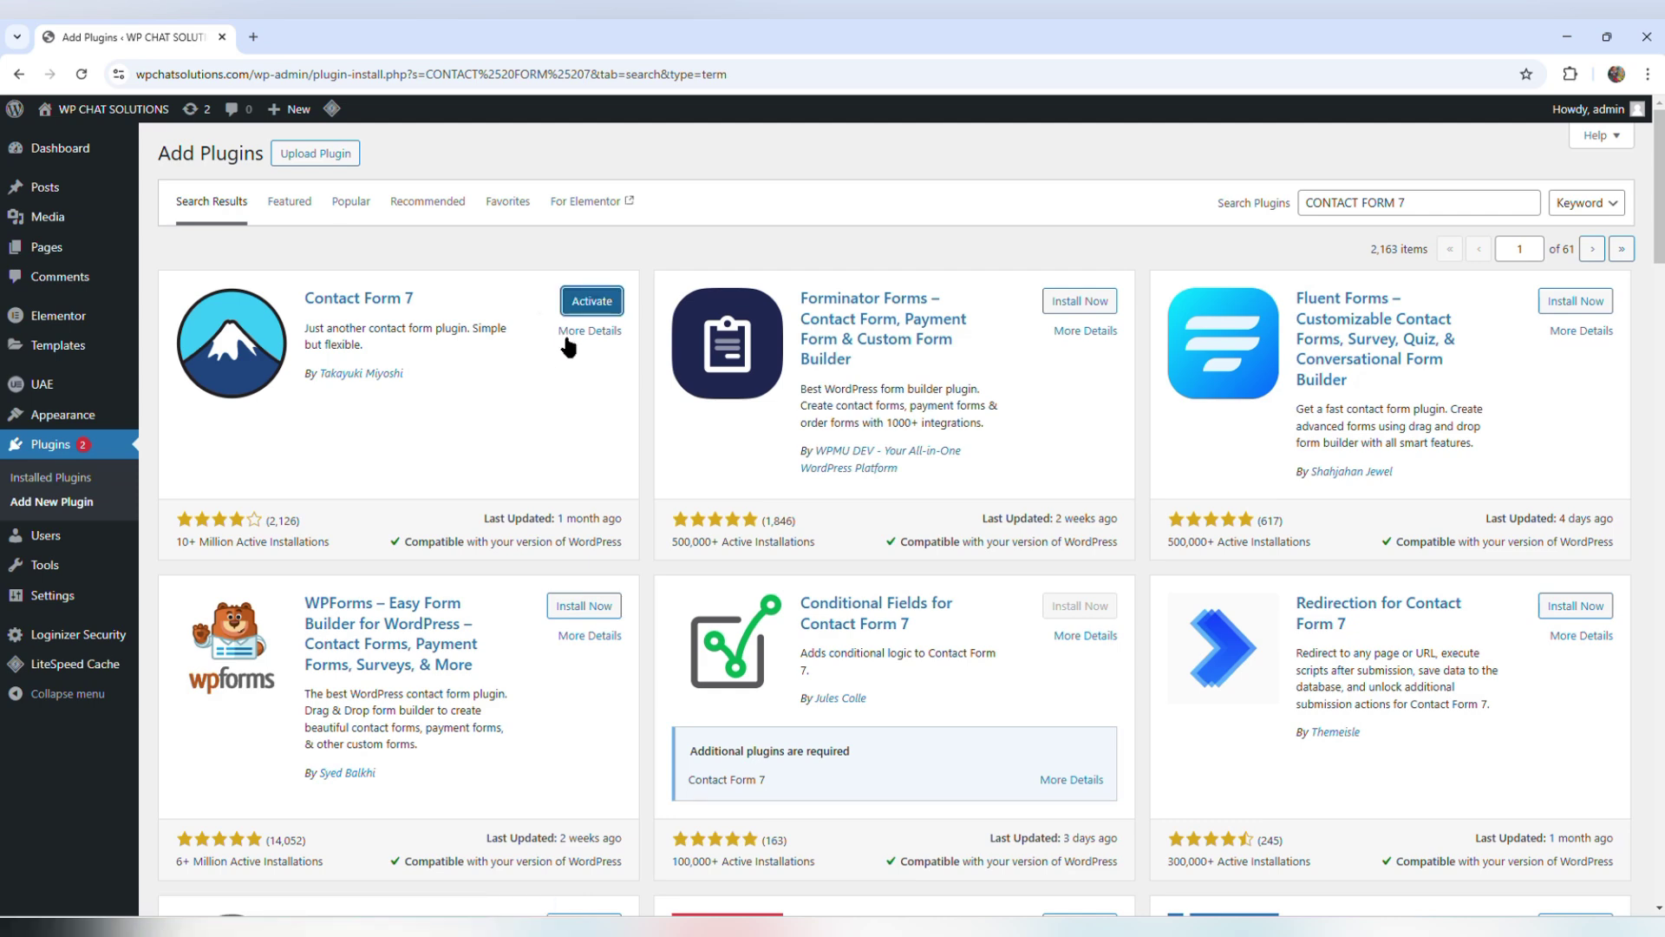
click(577, 302)
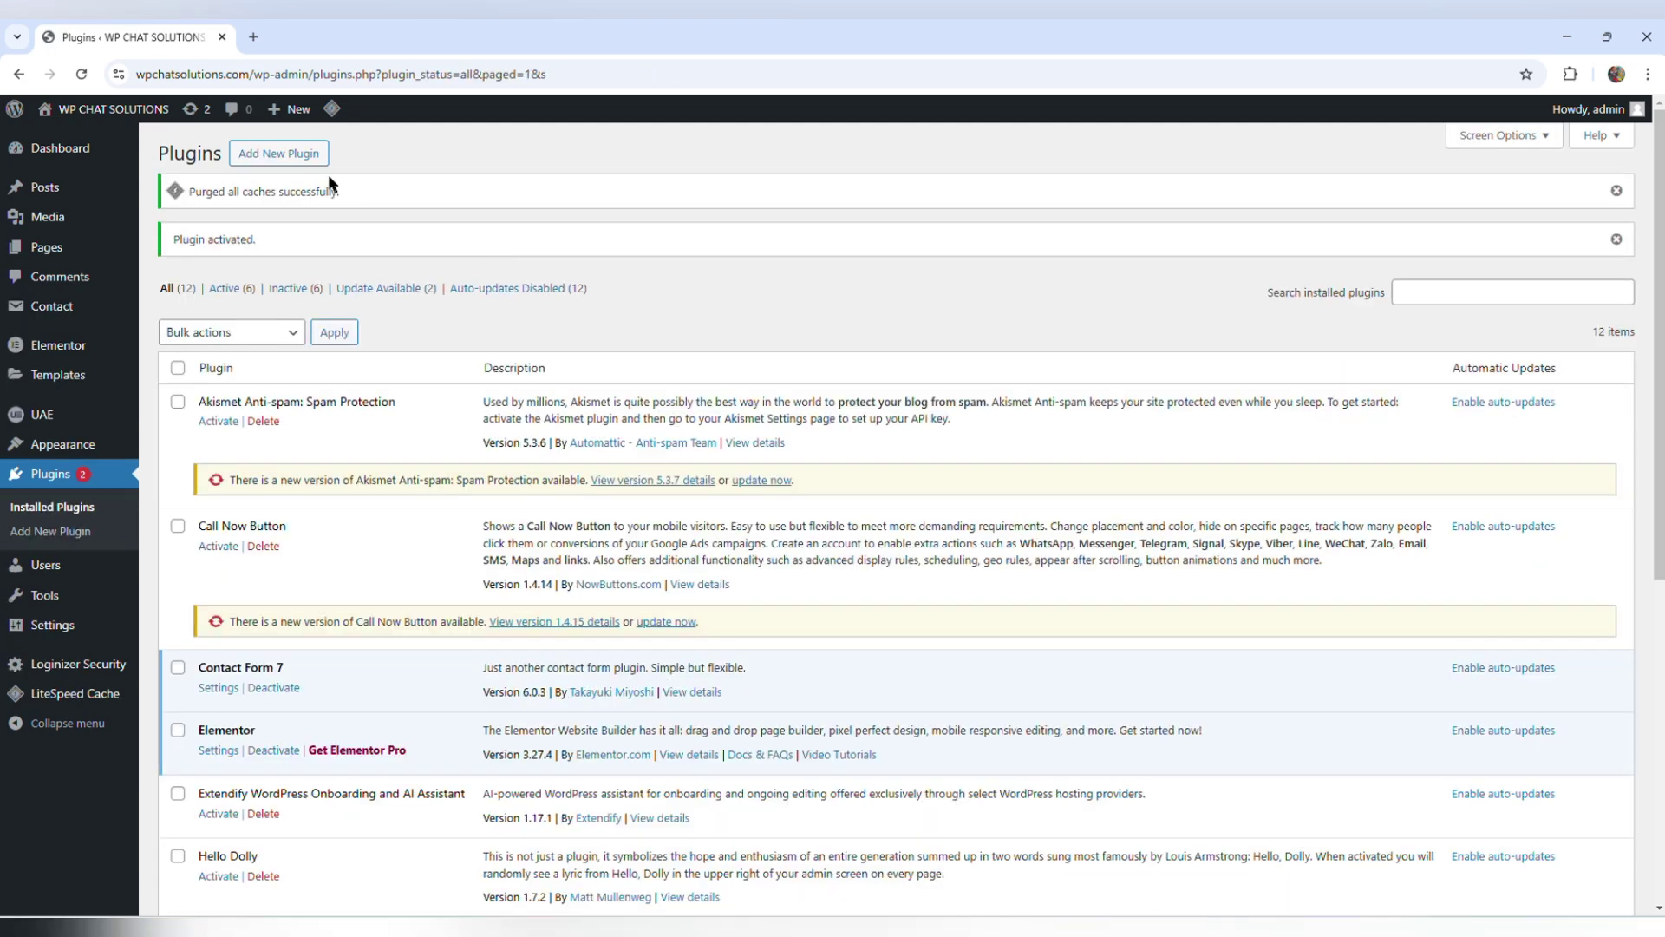
Search for 'FORMYCHAT', then install and activate the FormyChat plugin
click(308, 158)
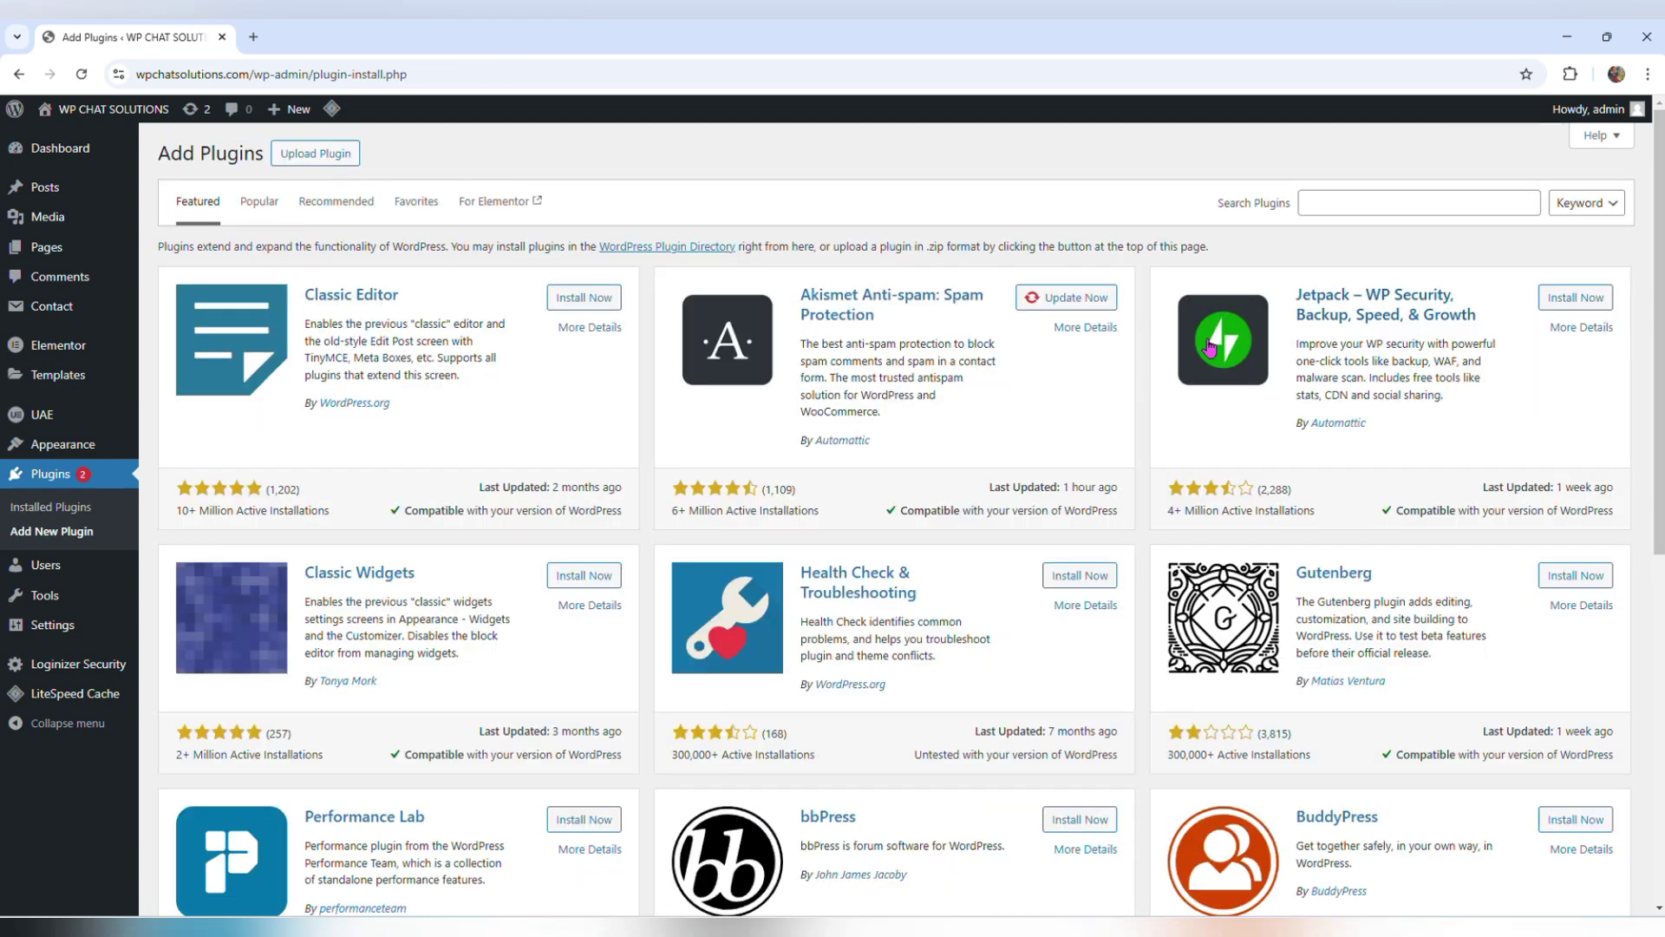
click(1353, 212)
text(F)
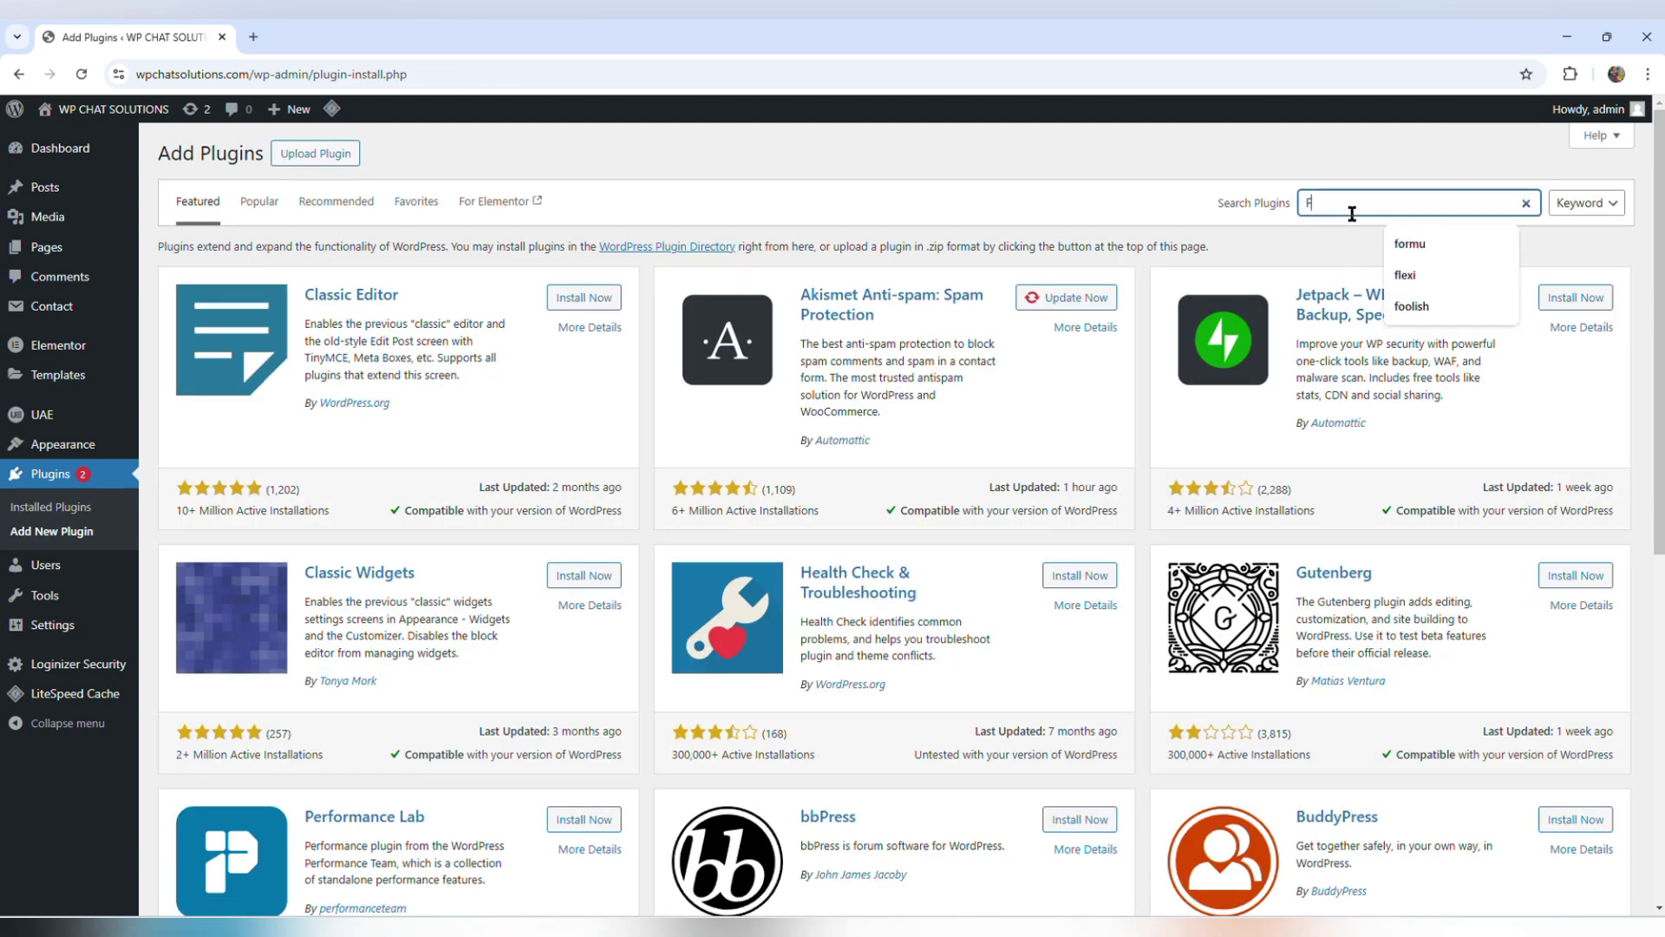
text(ORMYCHAT)
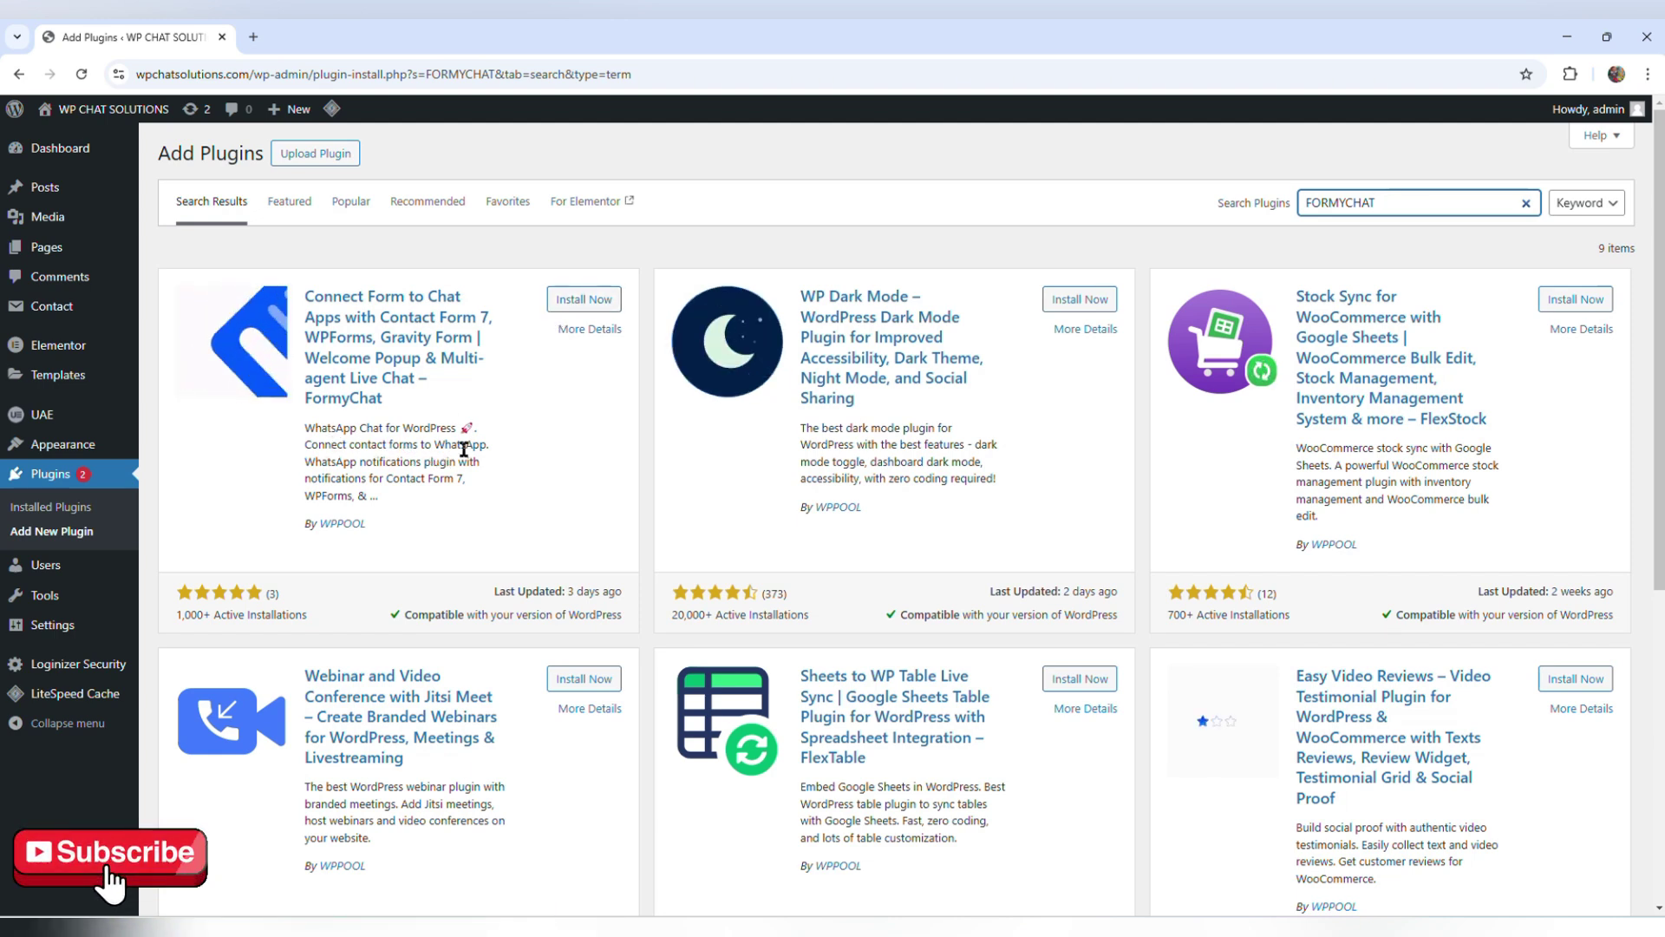
click(555, 300)
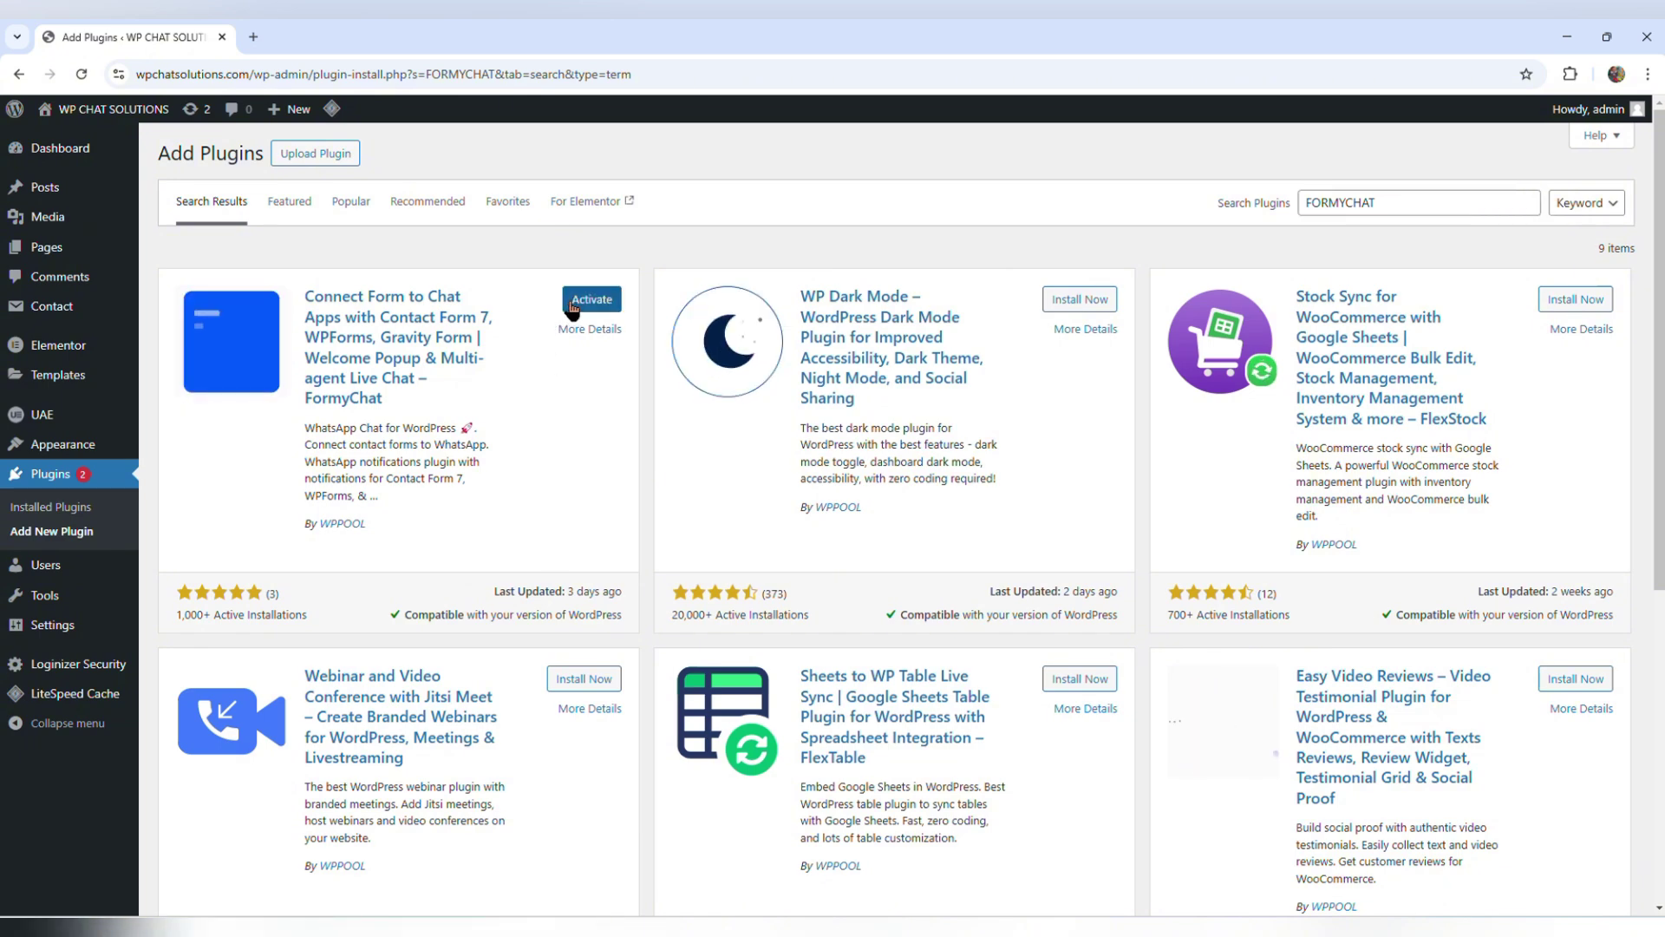
click(579, 299)
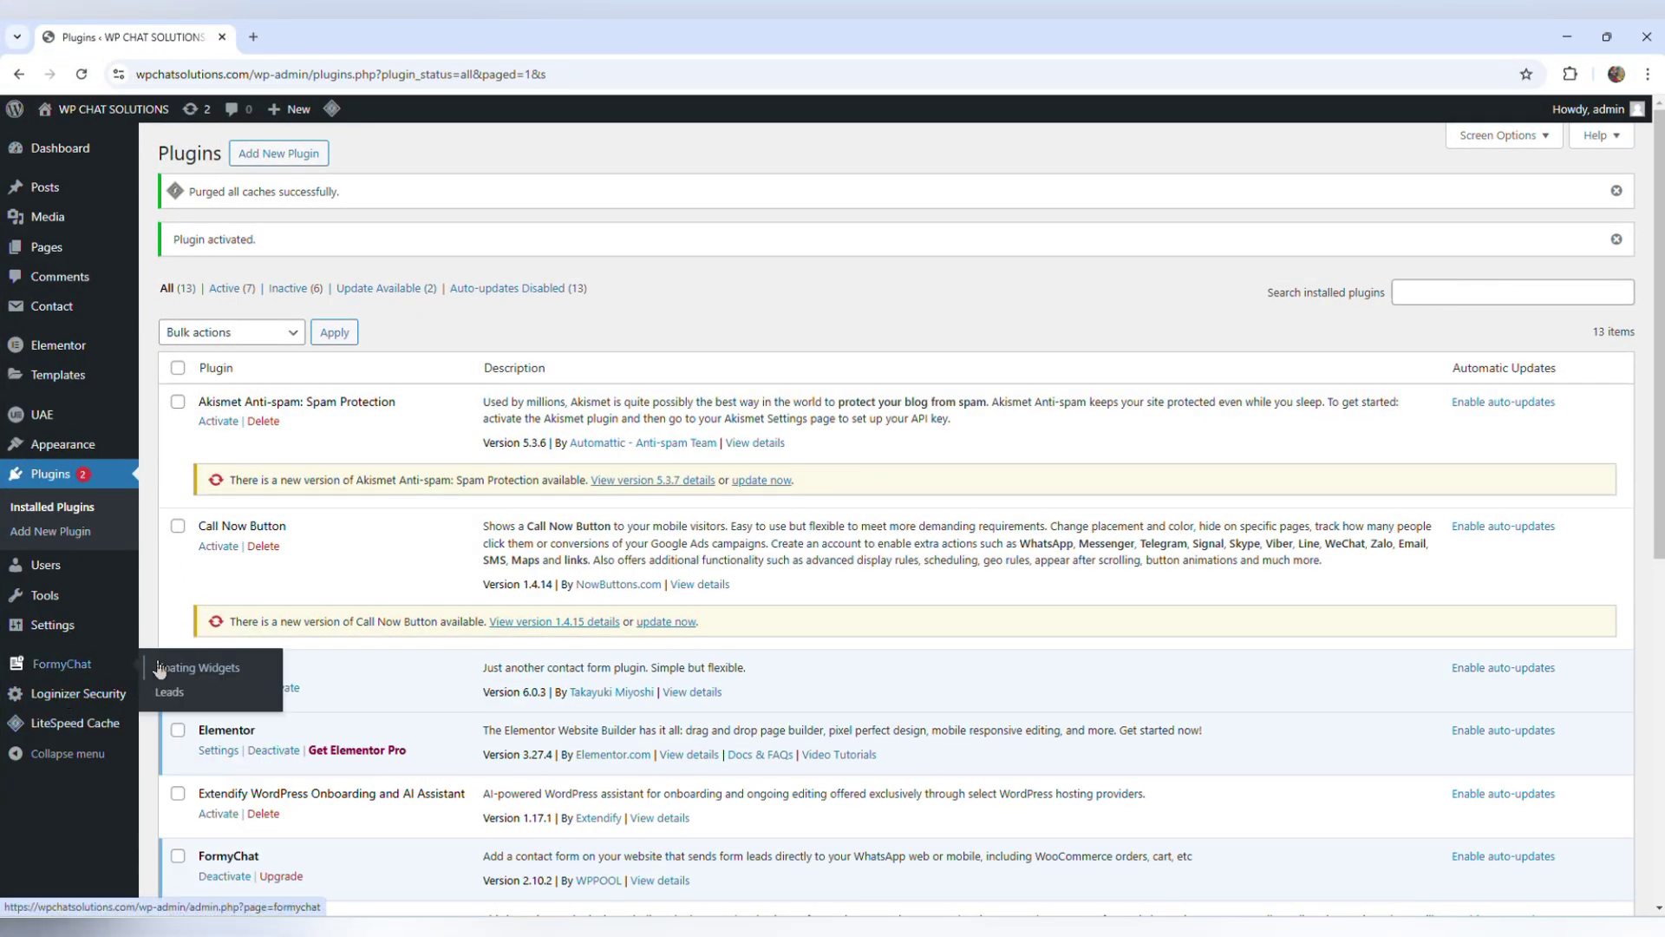
Create a new floating widget from FormyChat > Floating Widgets and dismiss the Elementor notices
click(87, 670)
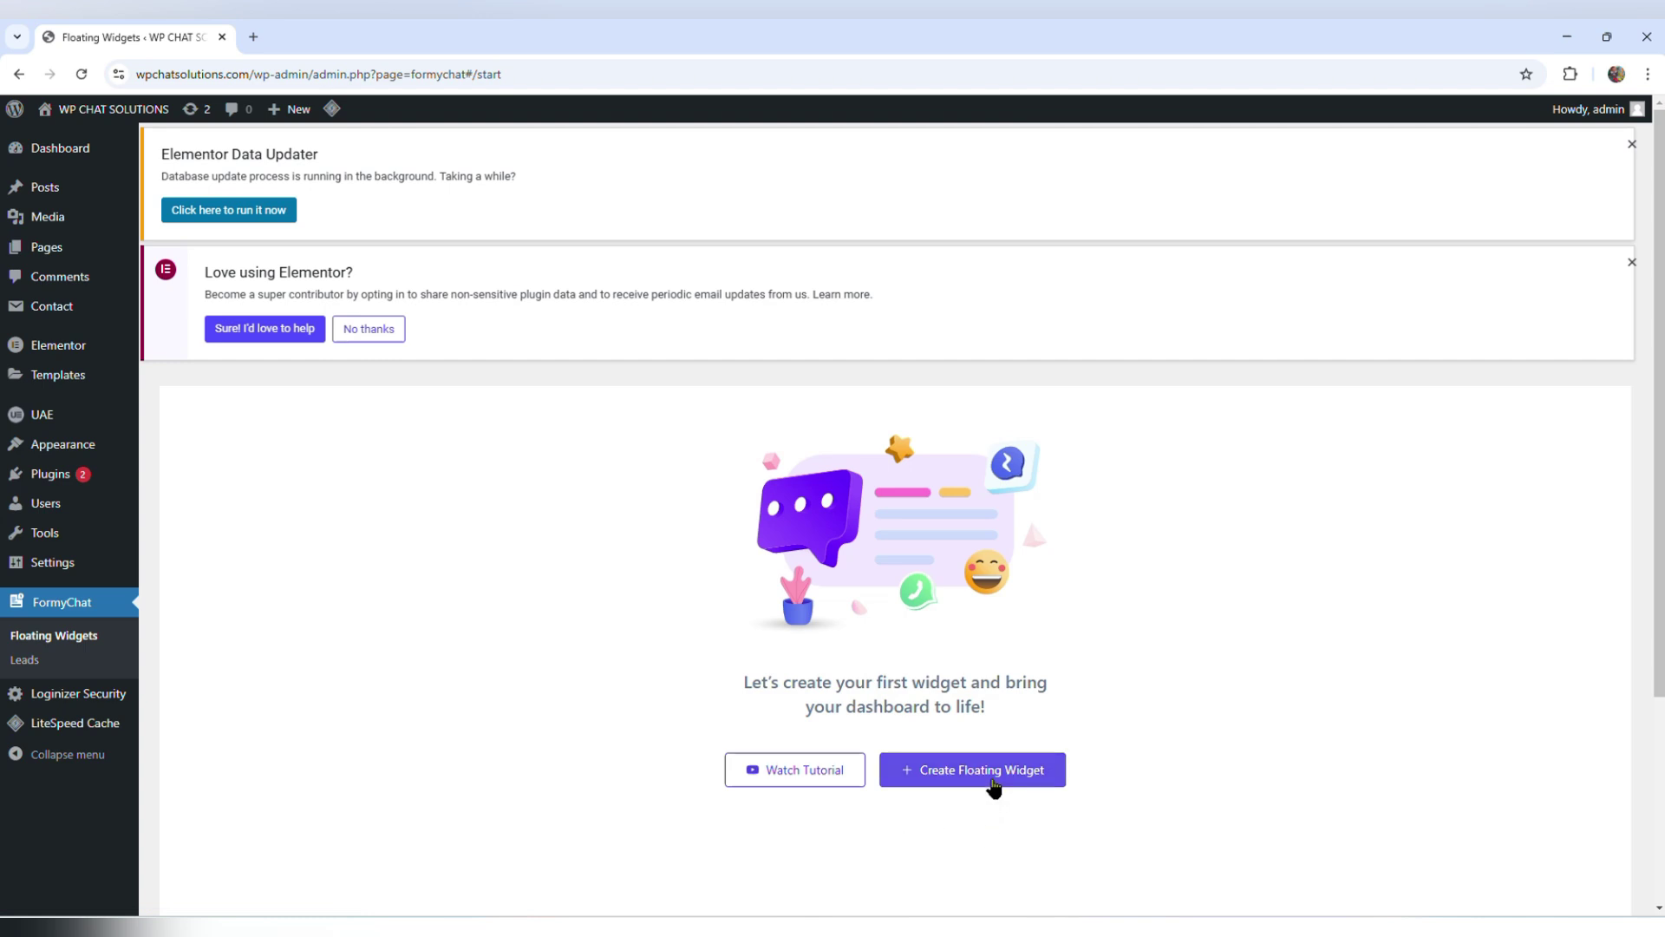
click(994, 783)
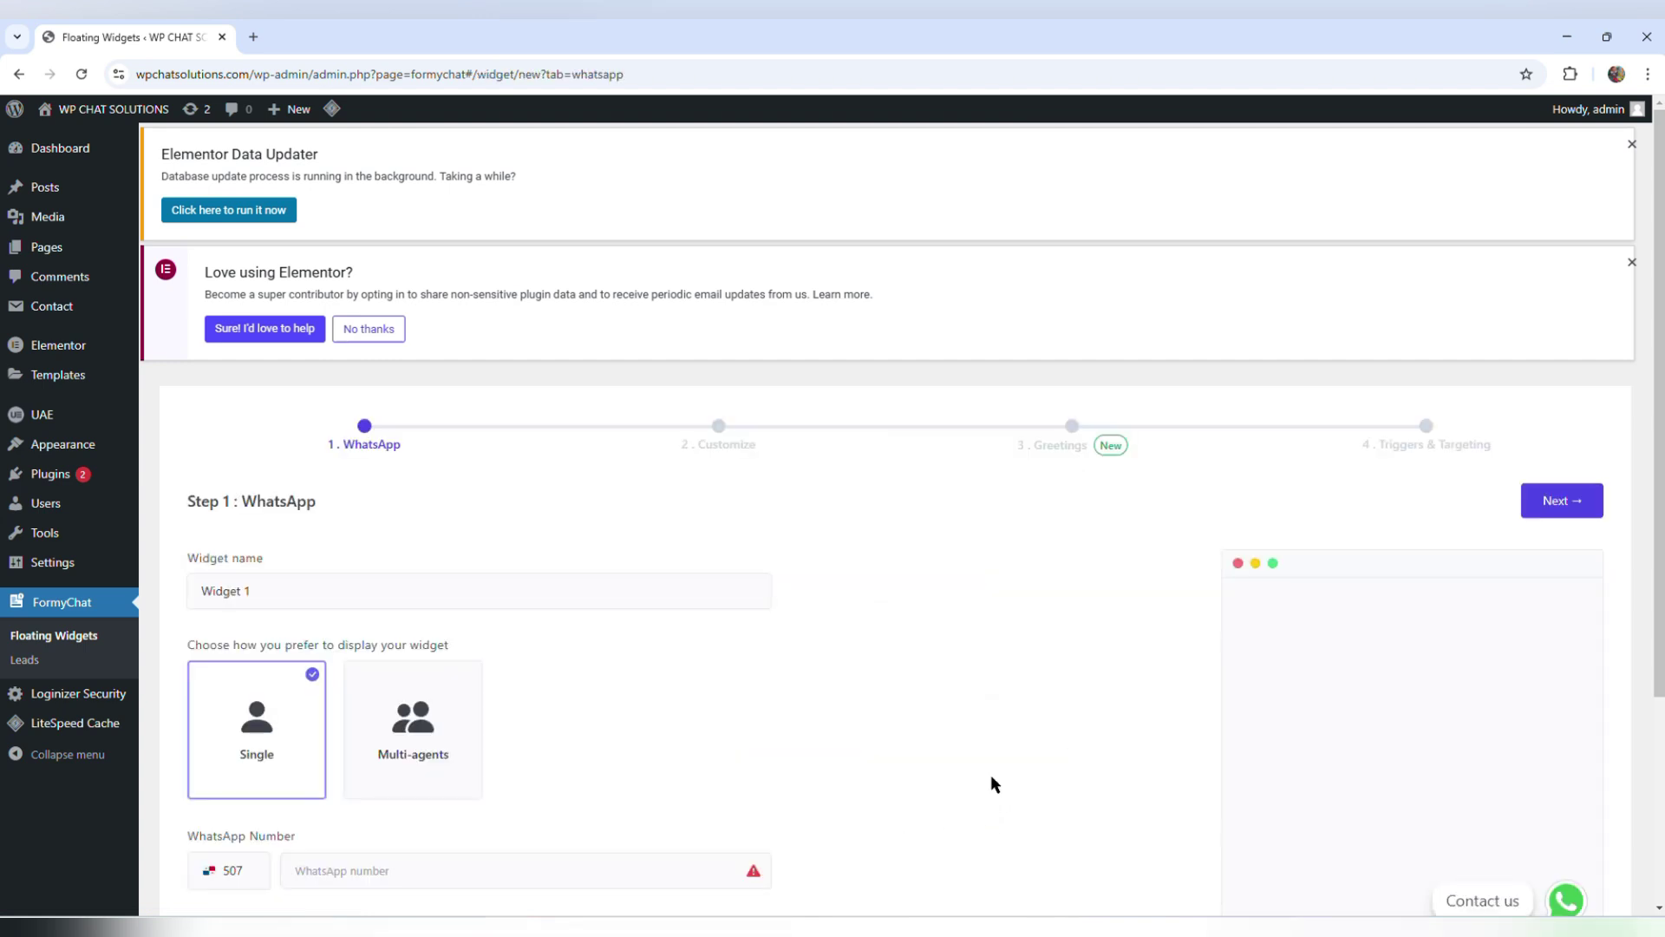
click(1631, 144)
click(1631, 144)
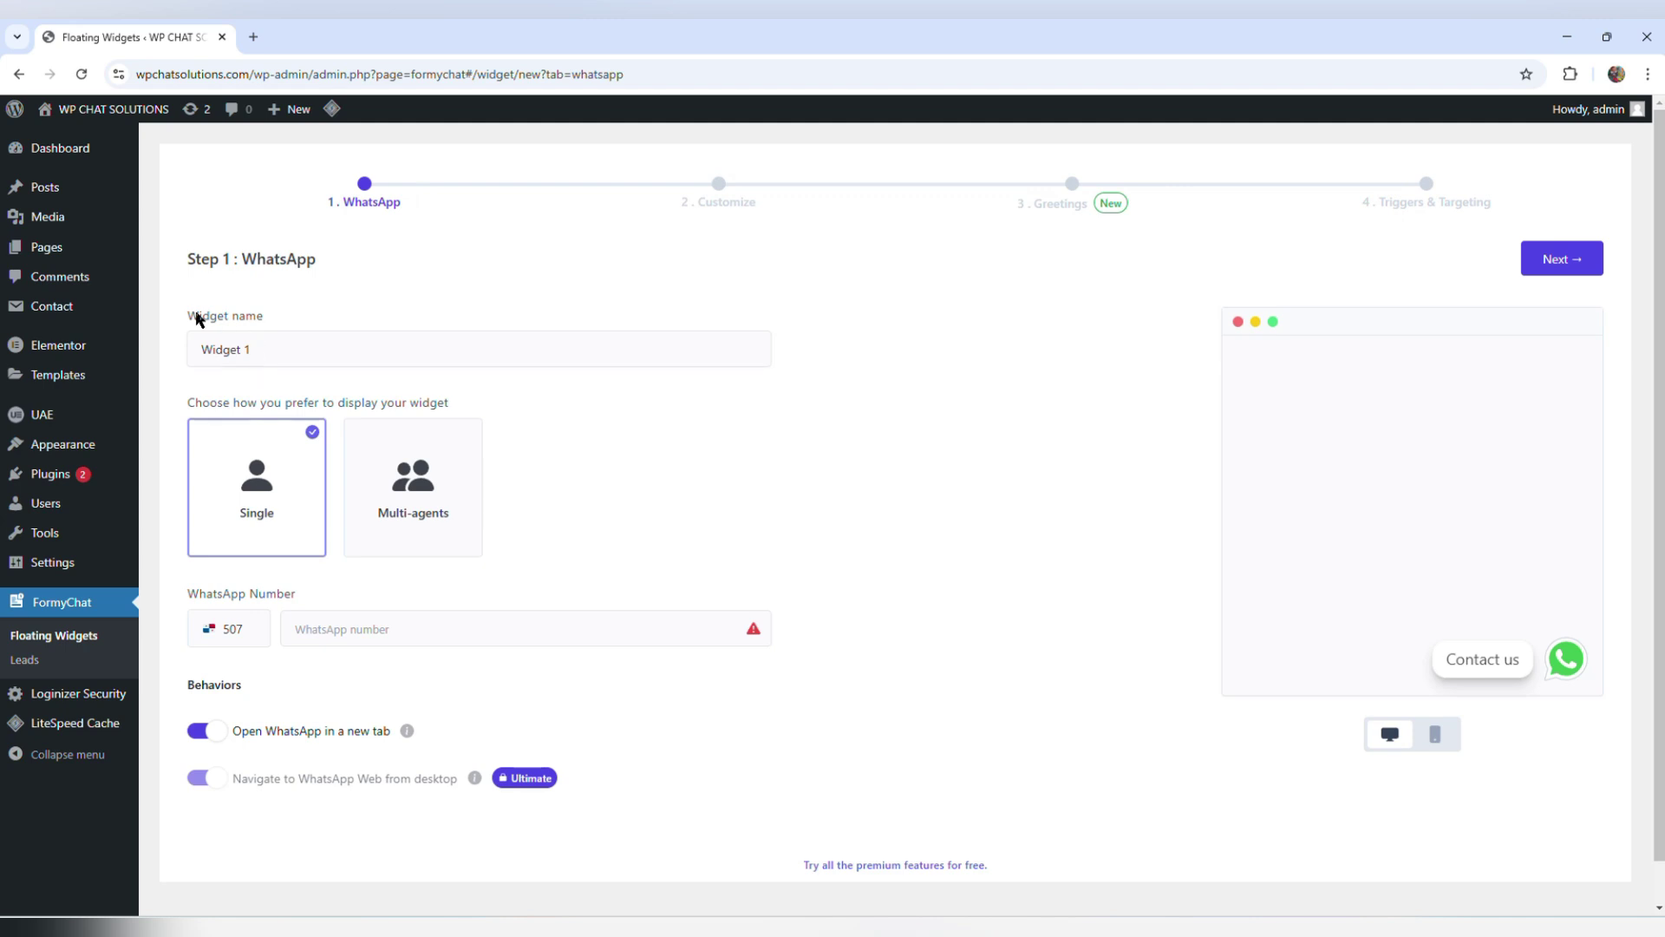
Rename the widget from Widget 1 to 'Whatsappa widget' and keep Single after closing the Multi-agents premium popup
click(269, 345)
drag(269, 345, 146, 346)
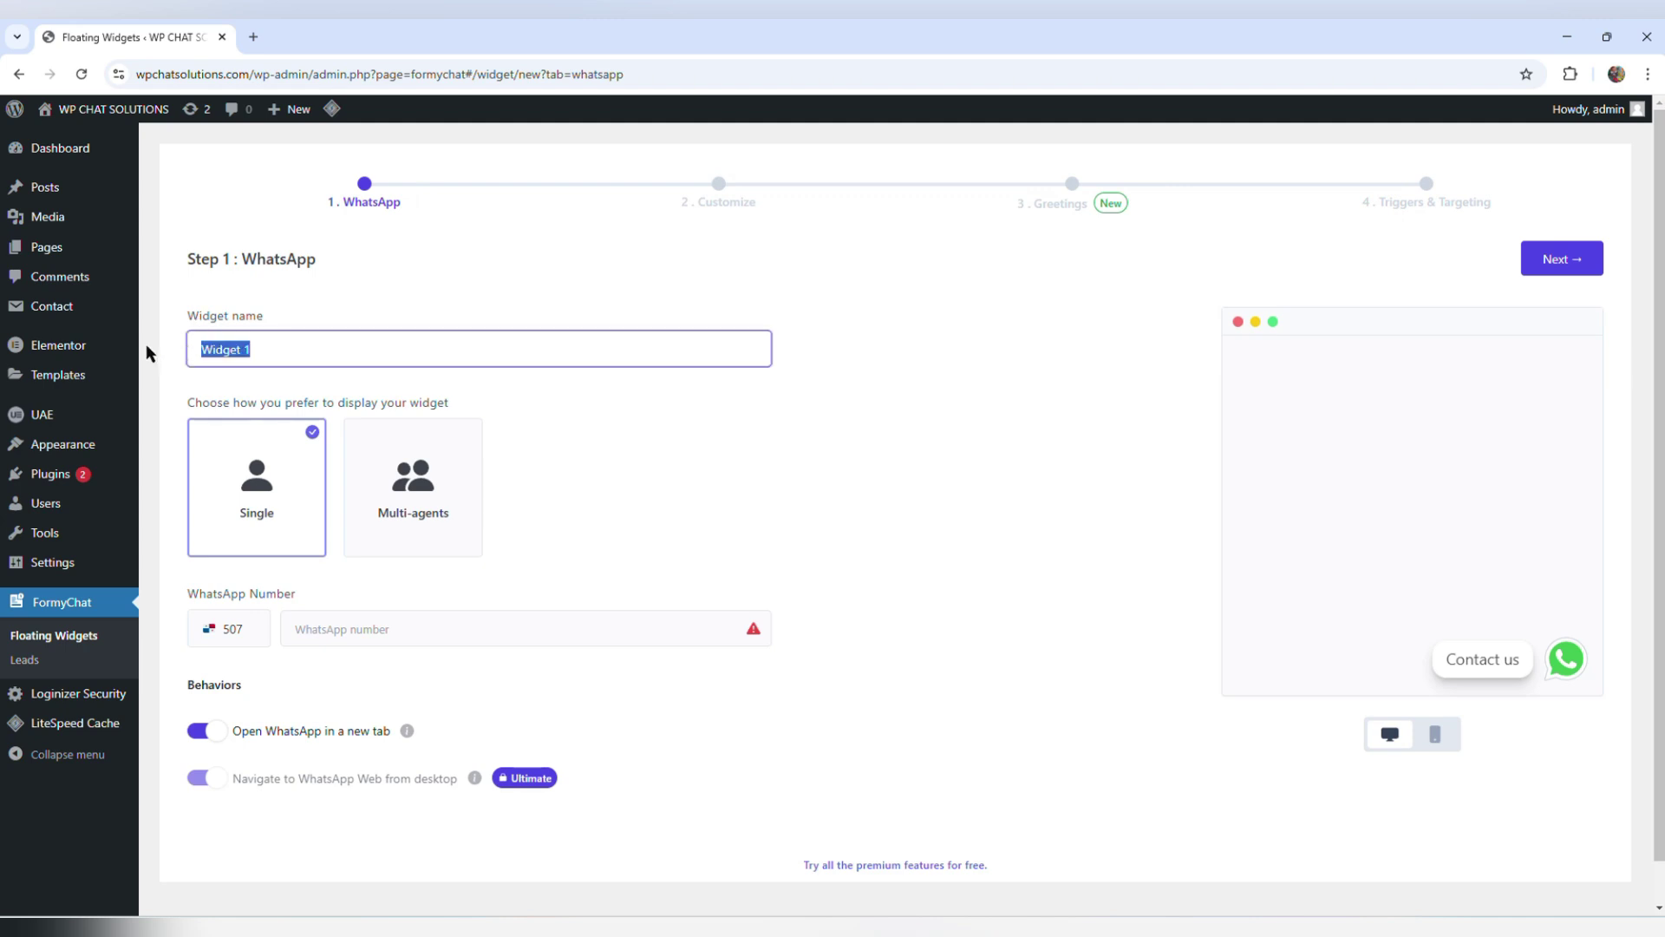
text(Whatsappa widget)
click(166, 490)
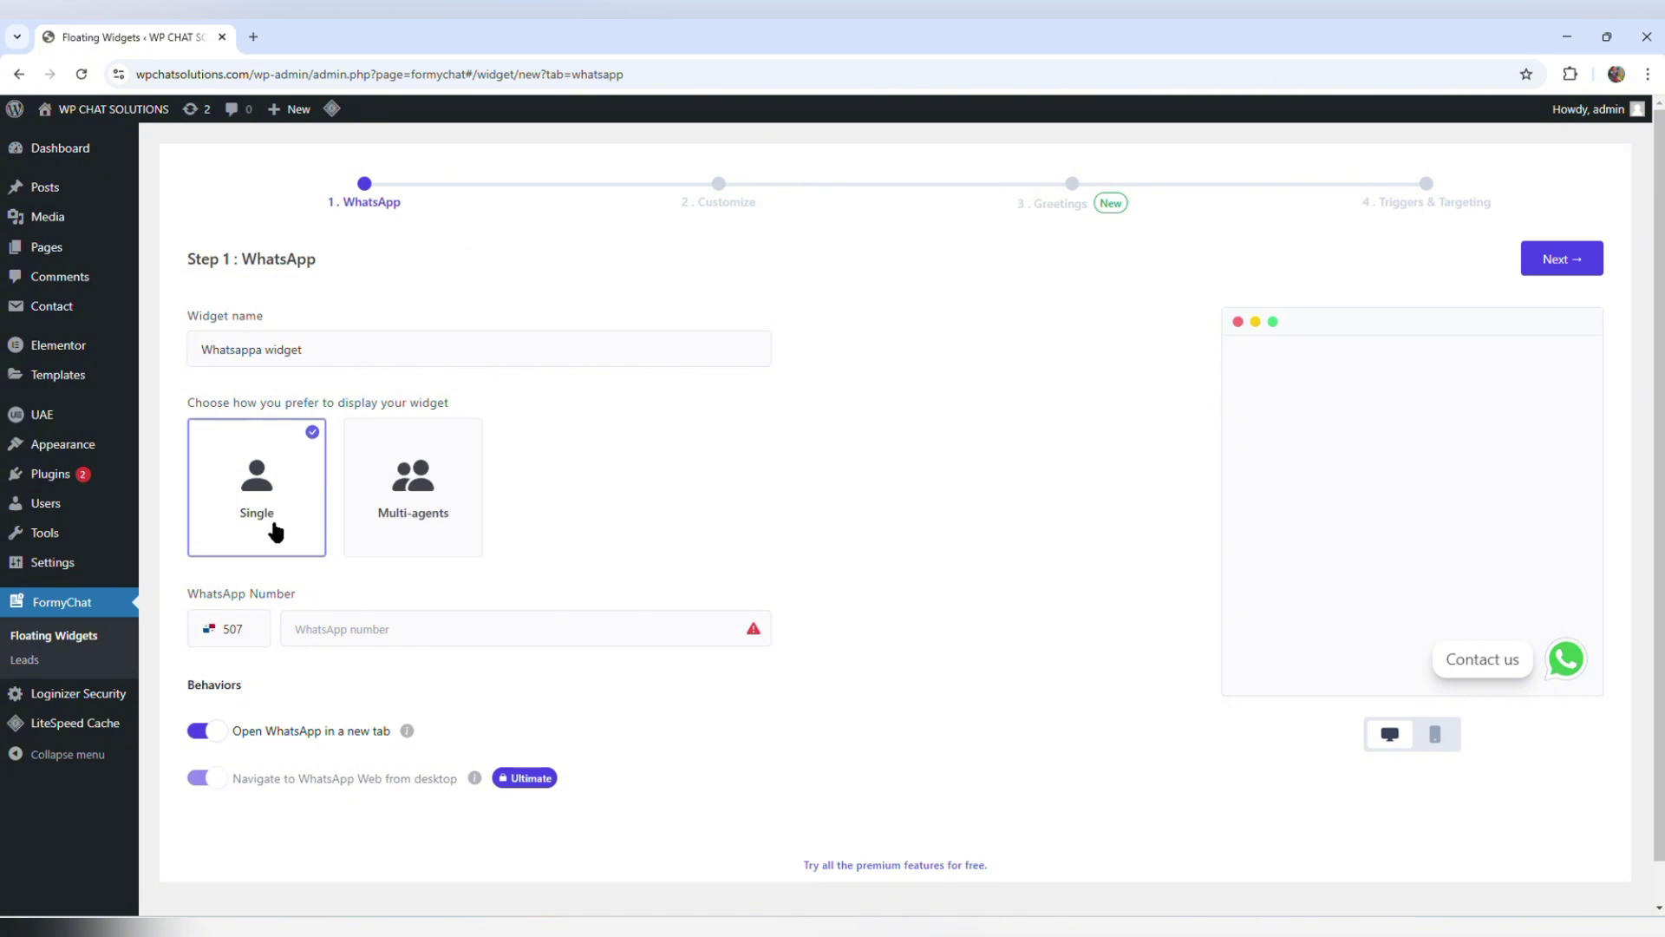
click(418, 524)
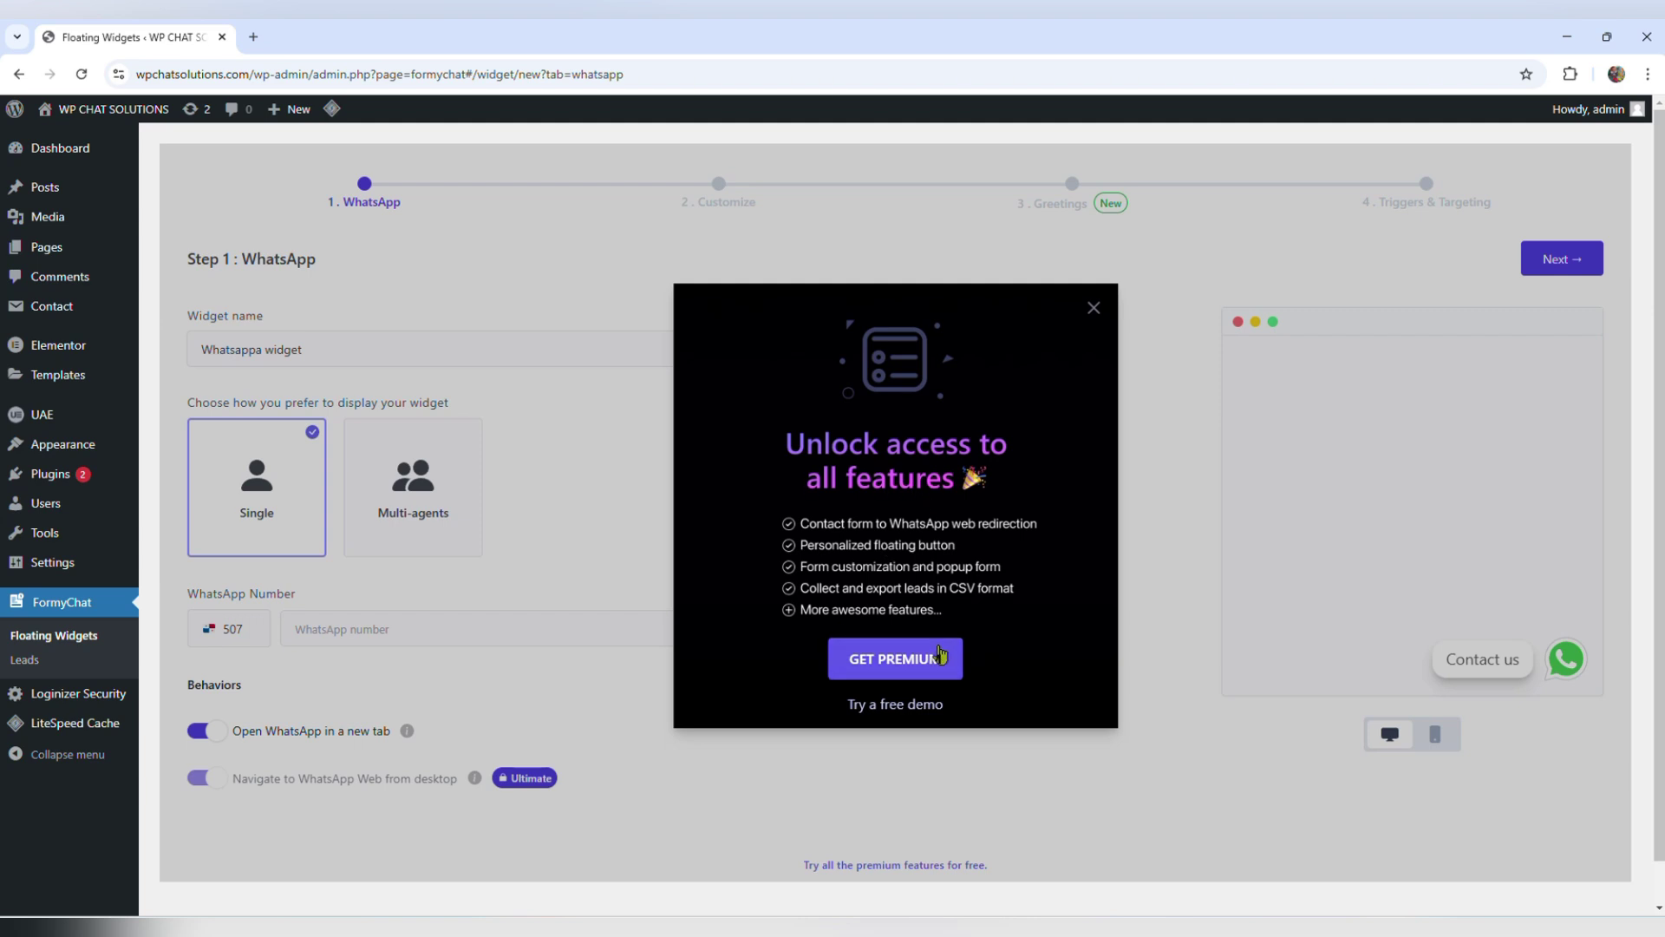
click(1094, 310)
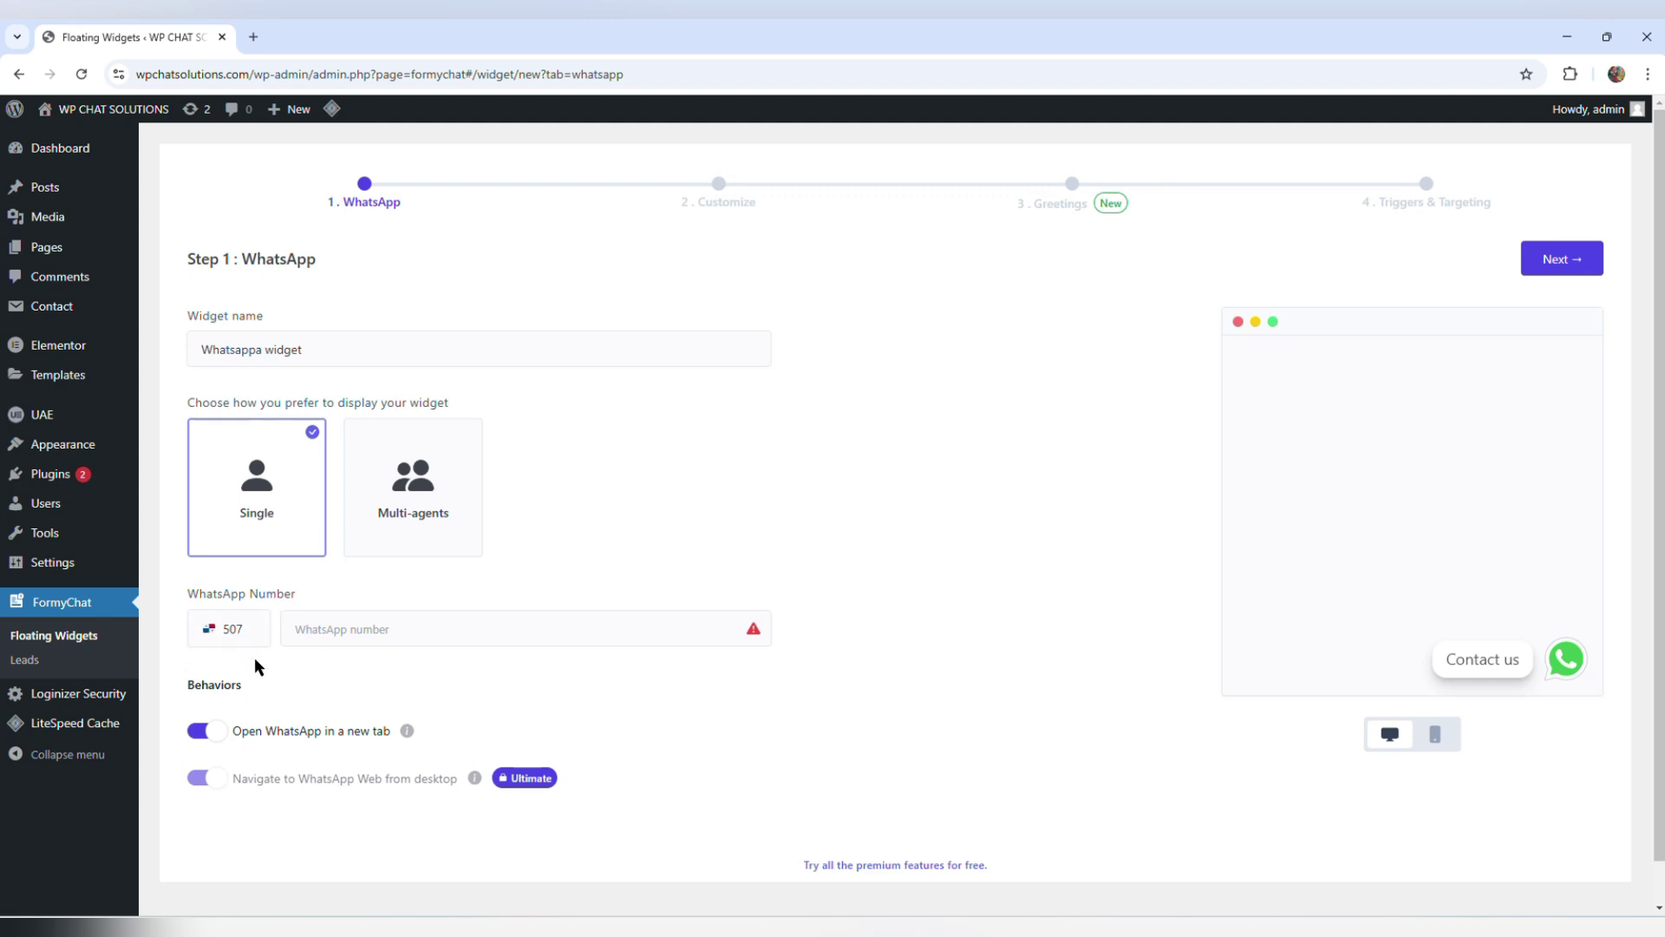
Enter the WhatsApp number, disable opening WhatsApp in a new tab, and proceed to Customize
click(305, 642)
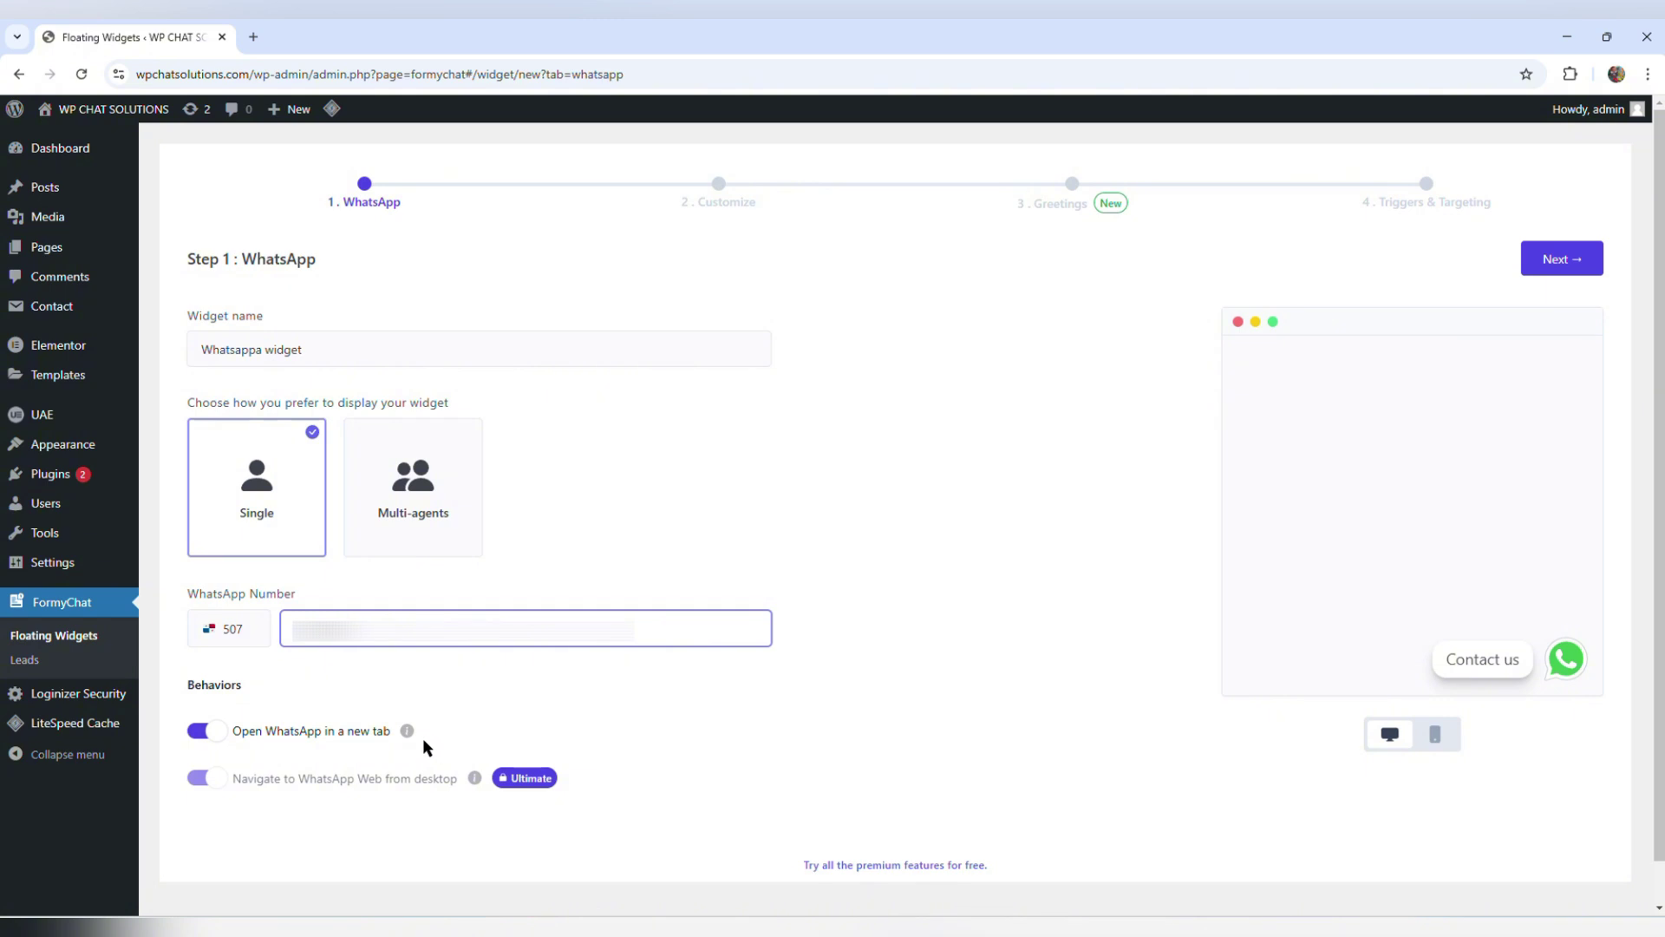
mouse_move(408, 733)
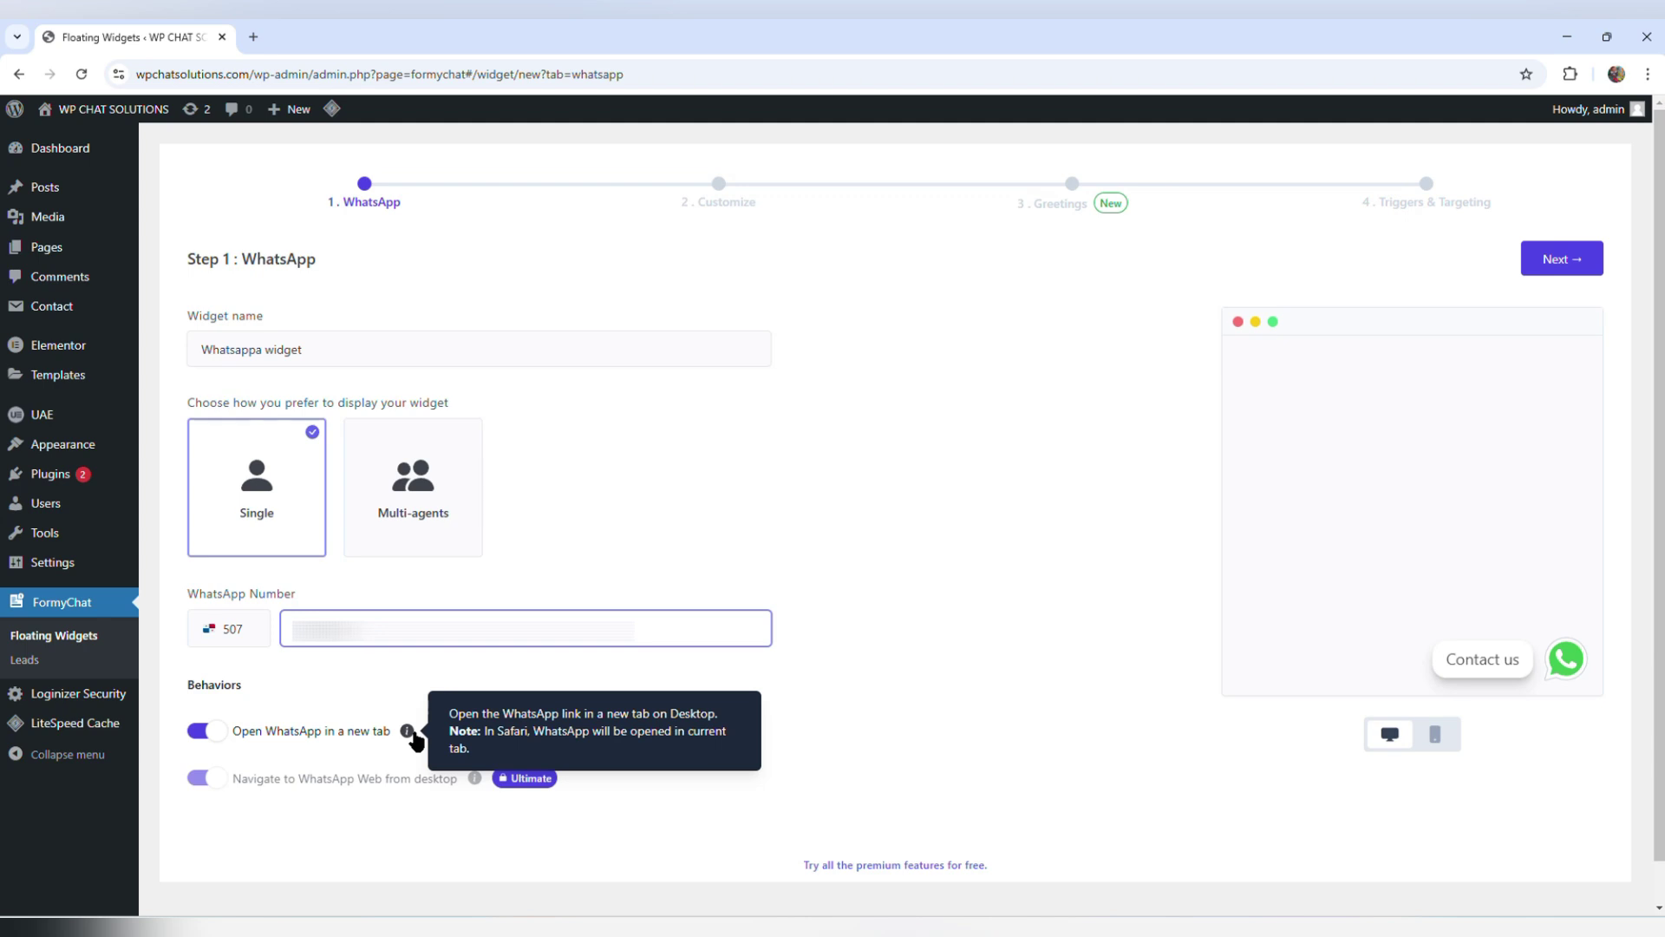
click(216, 736)
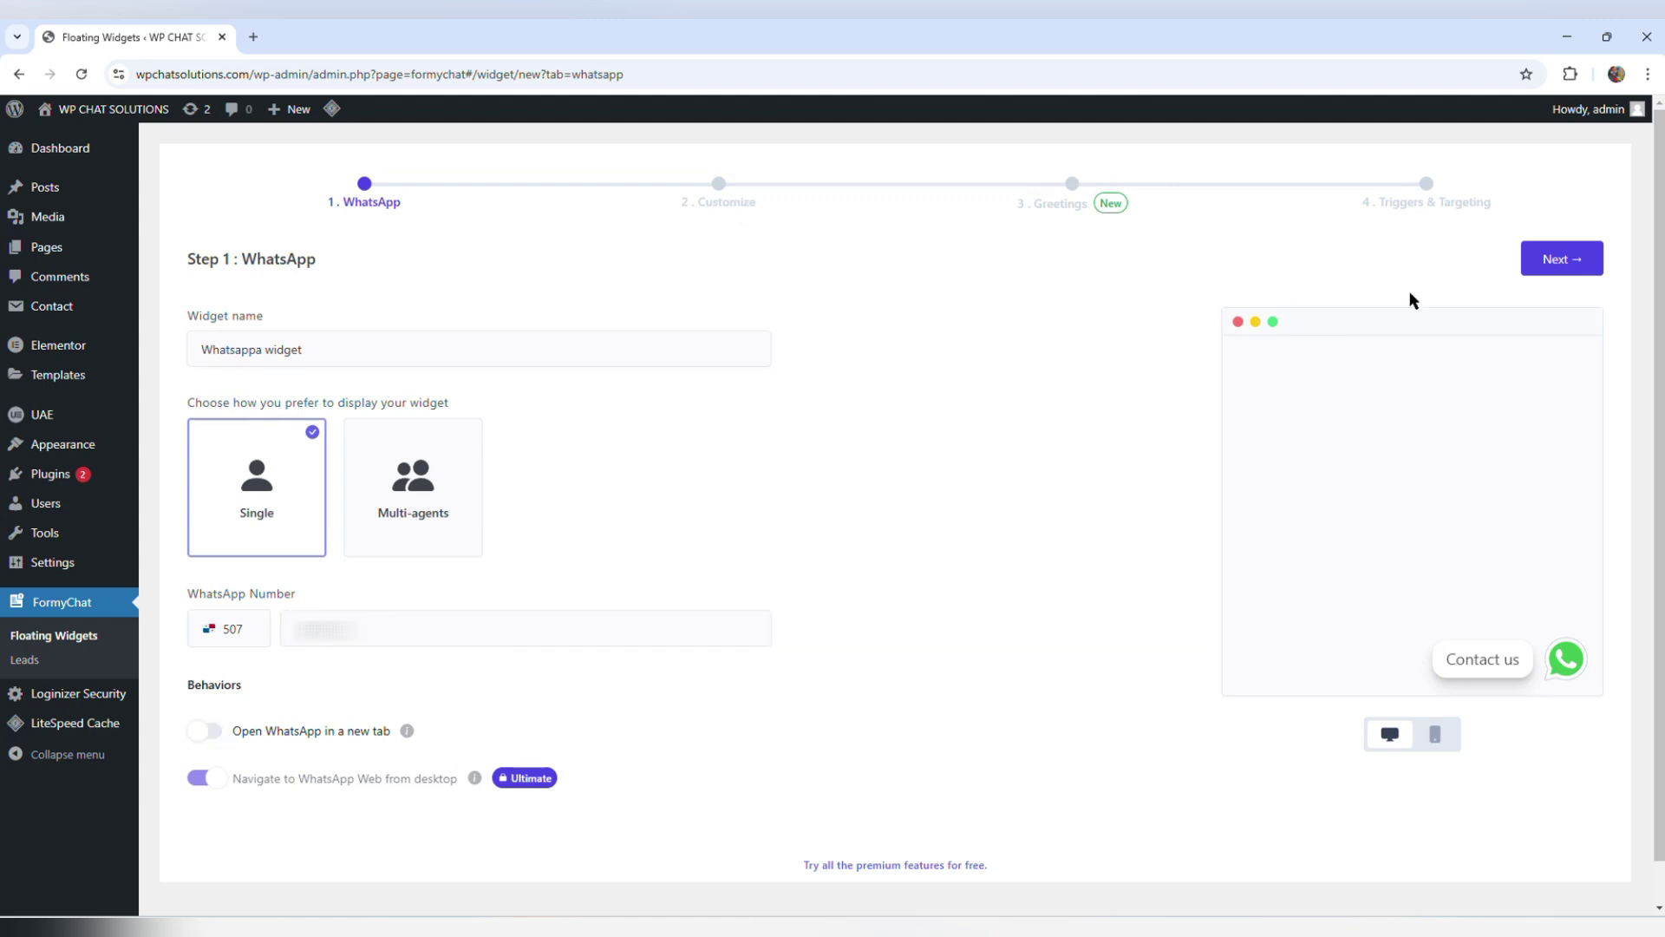
click(1543, 271)
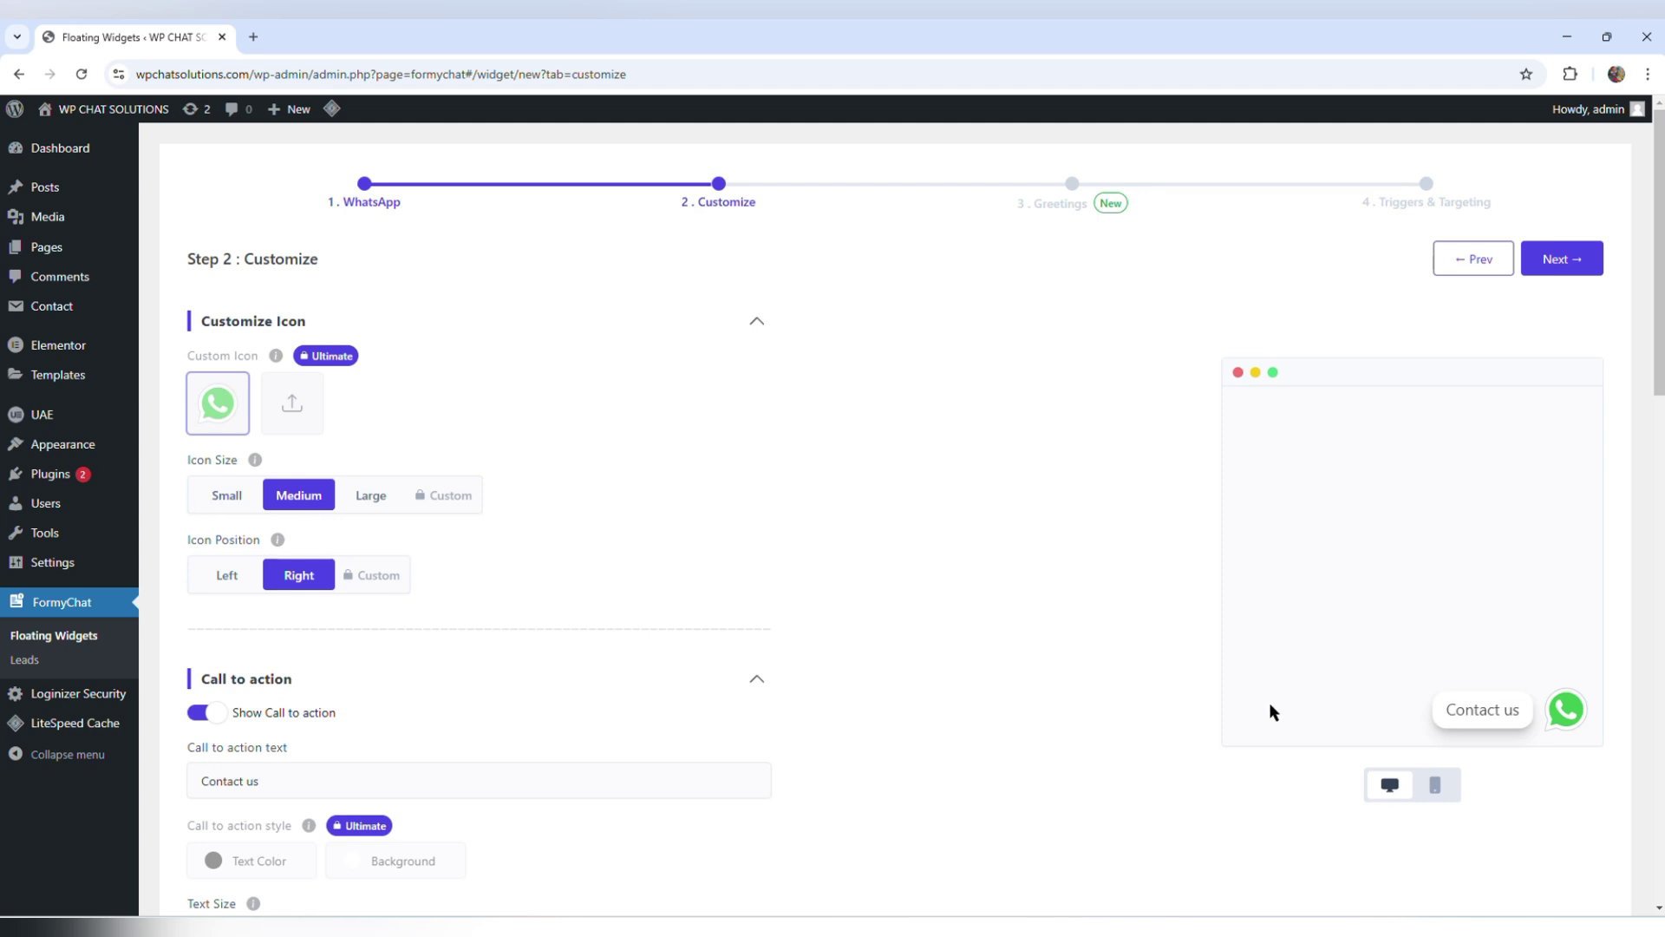
click(233, 496)
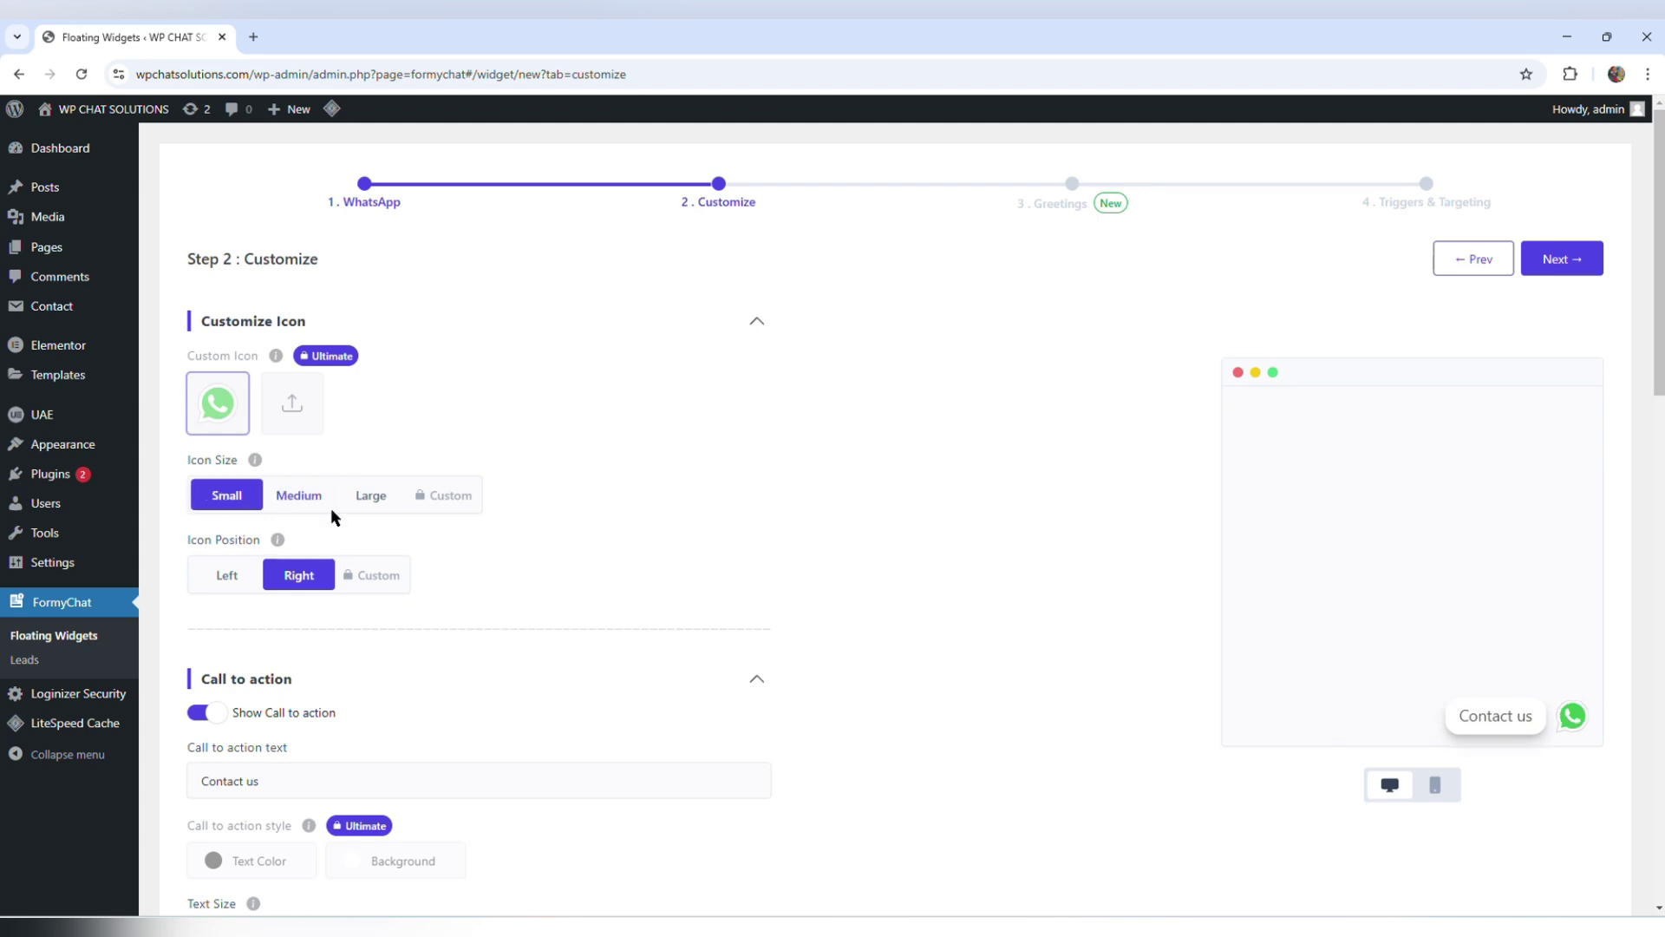
click(379, 502)
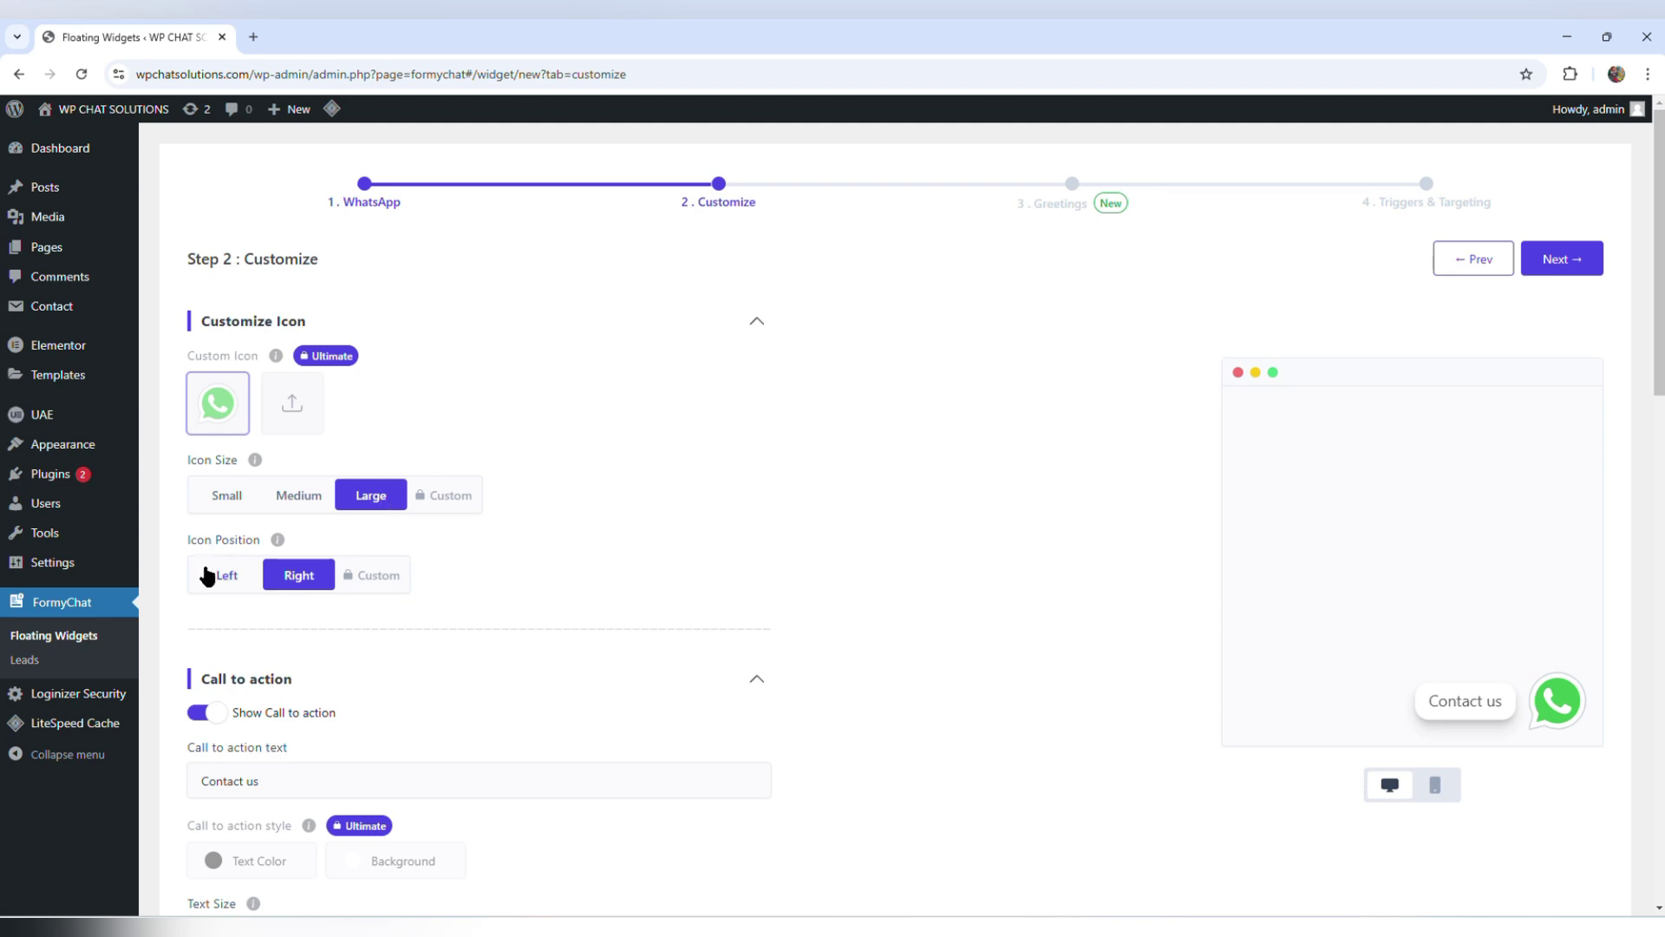
click(217, 577)
click(275, 579)
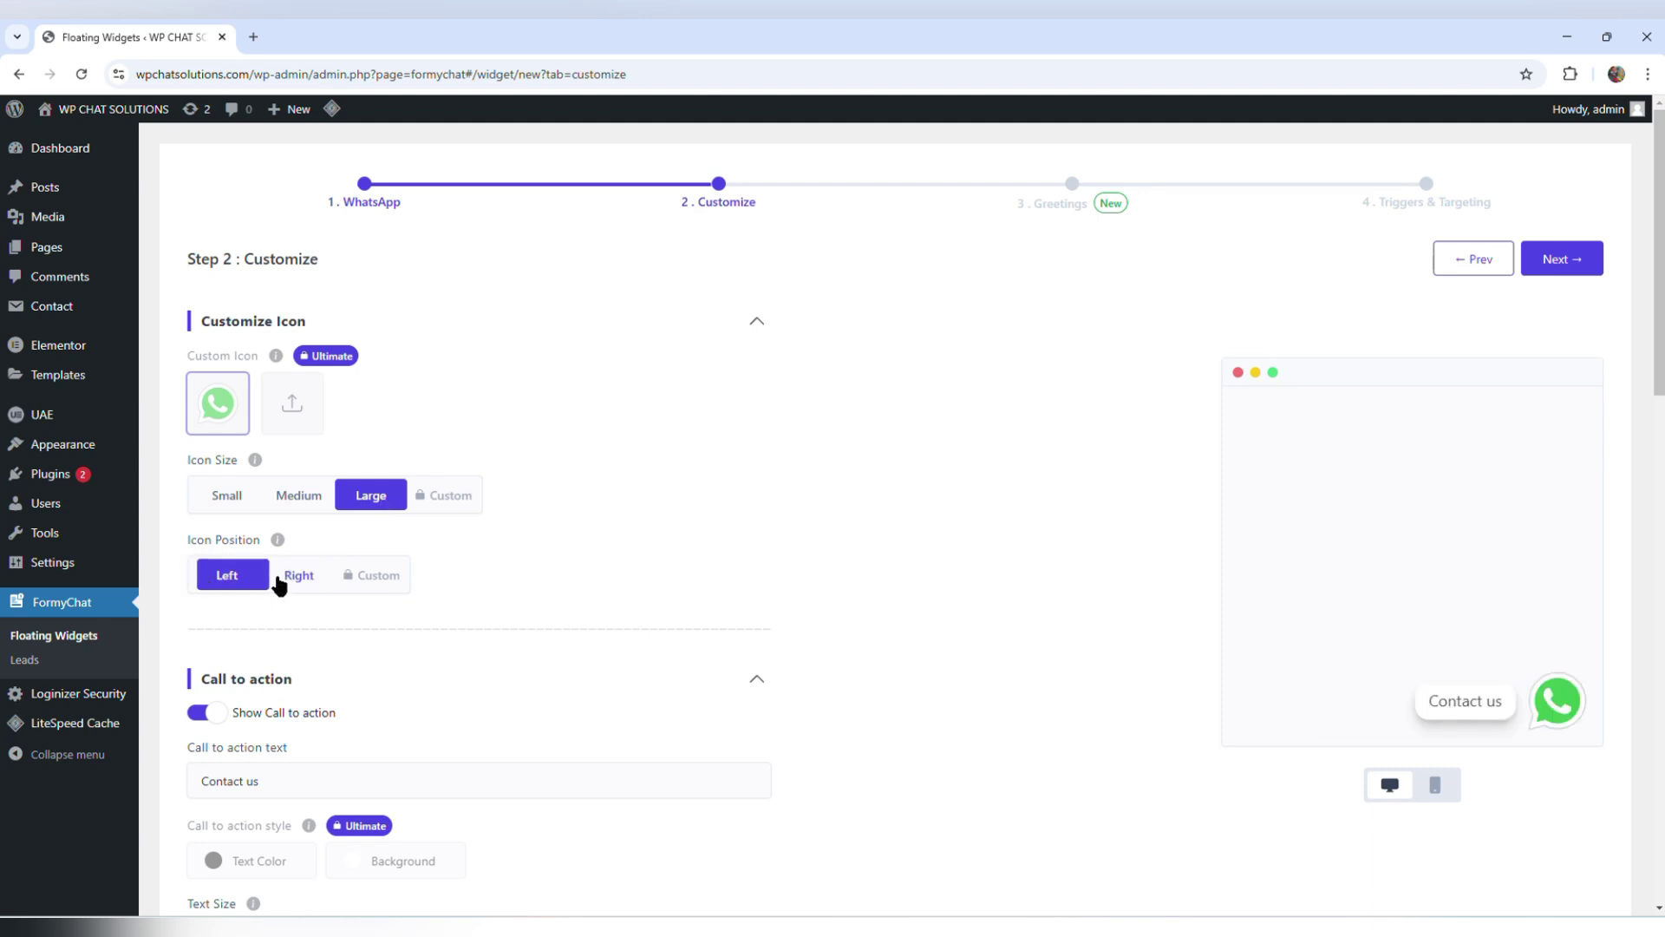
click(231, 579)
click(282, 583)
click(278, 495)
Re-enable the call-to-action bubble and change its text from 'Contact us' to 'Reach out!'
scroll(610, 635, down, 4)
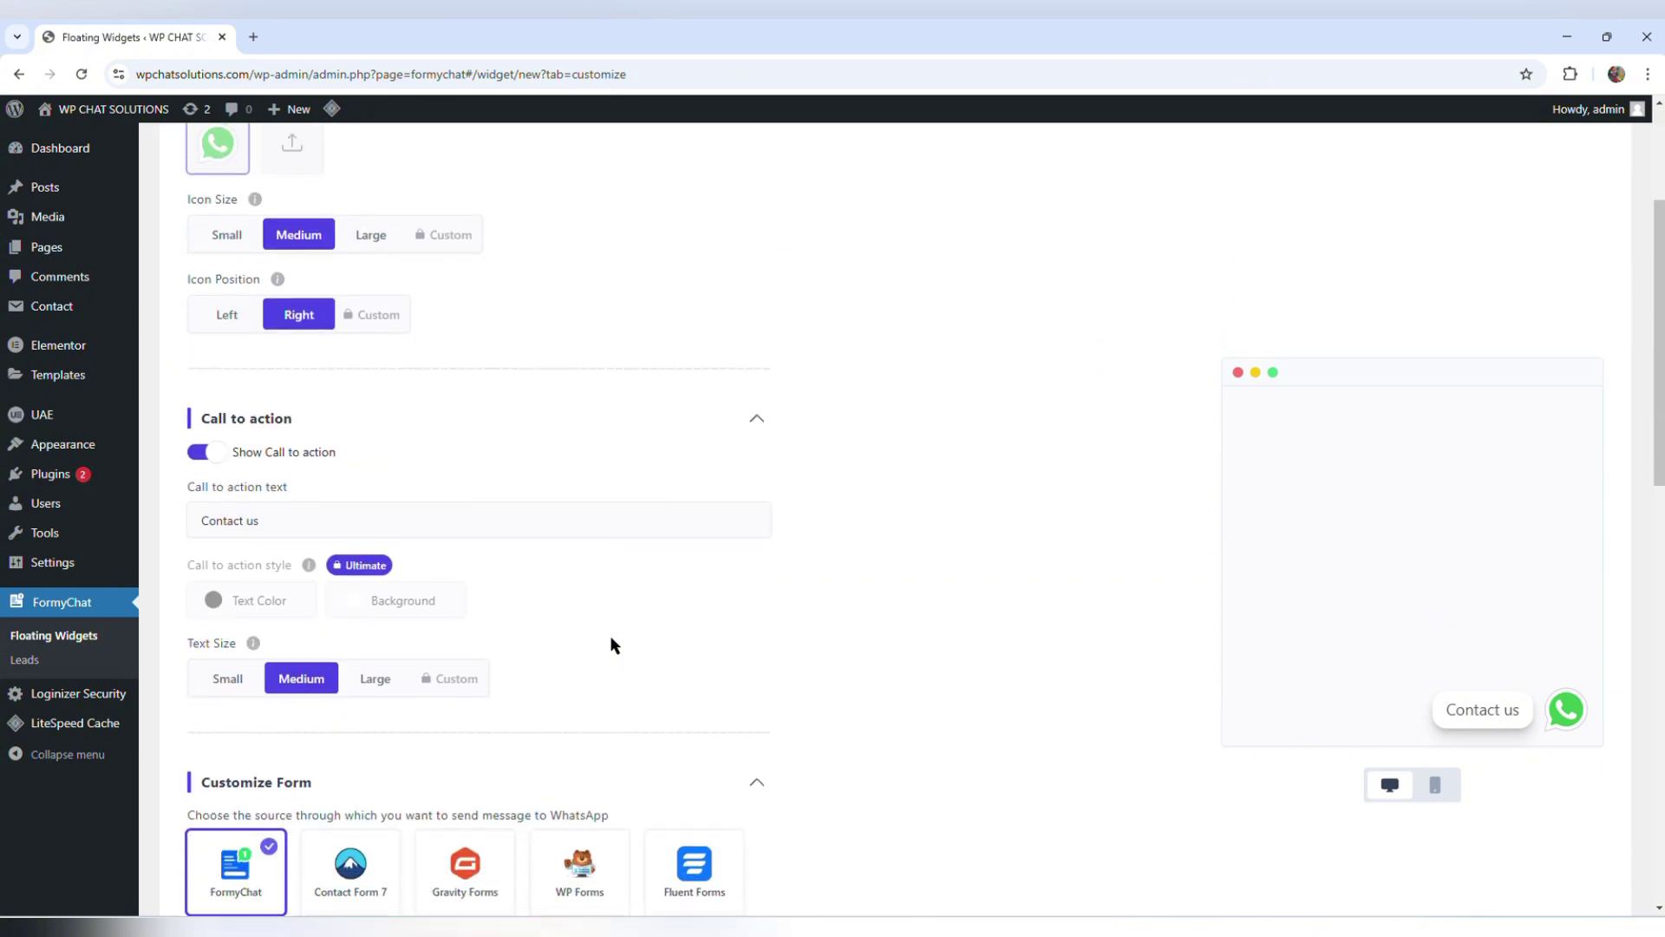
scroll(610, 635, down, 1)
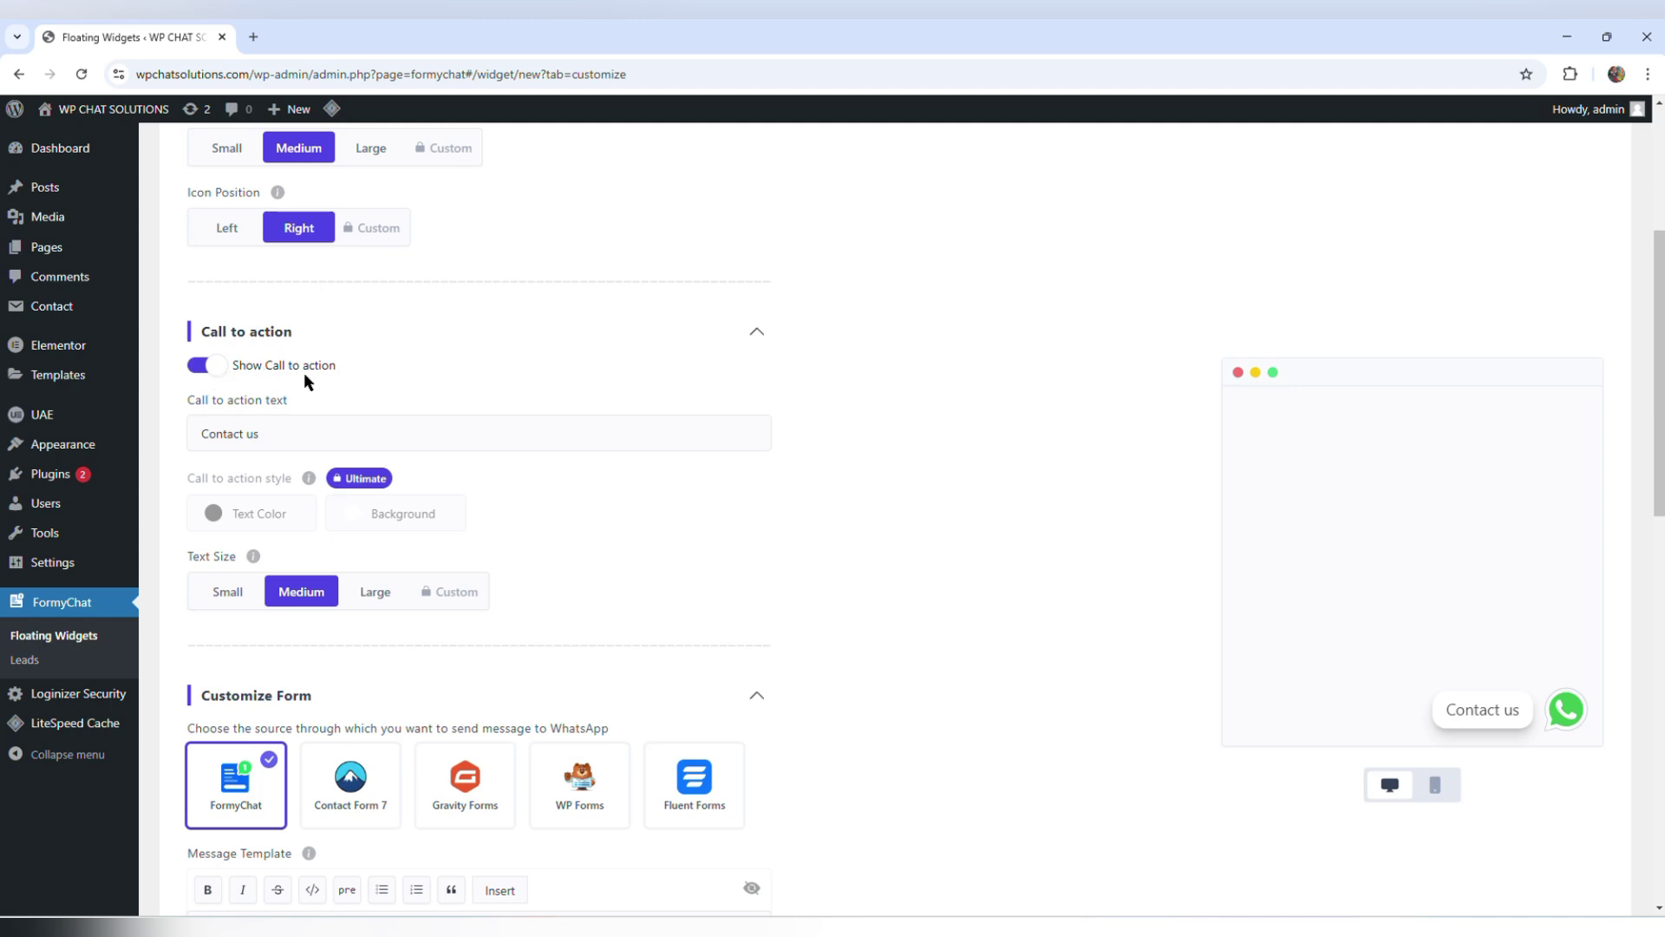
click(212, 368)
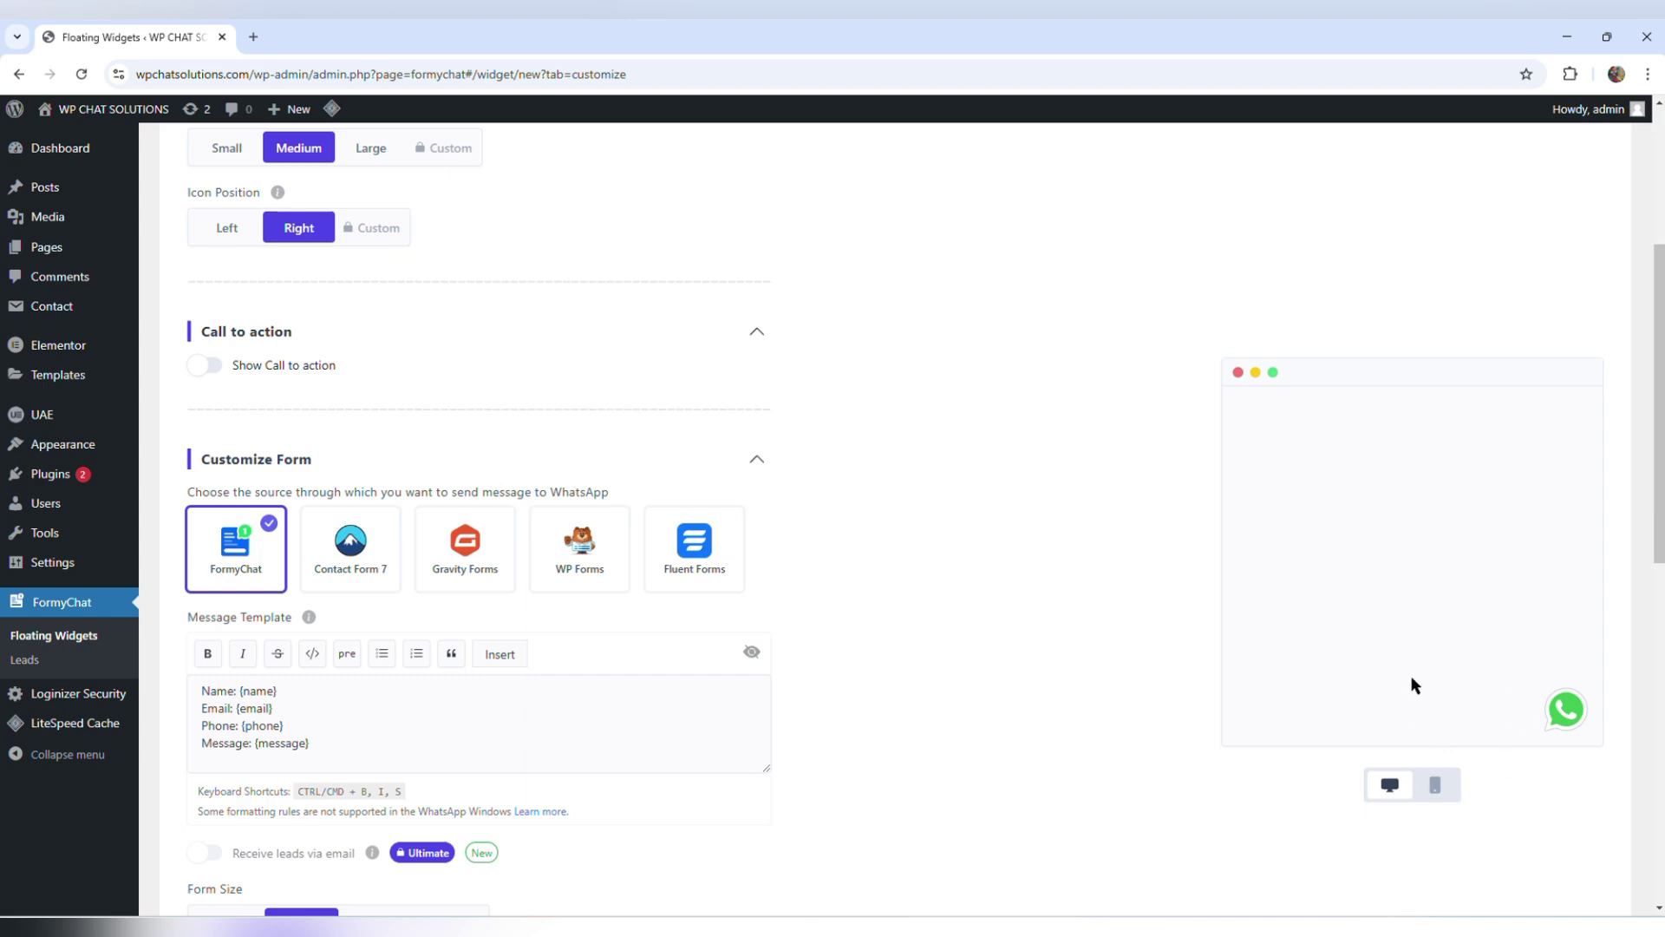
click(201, 368)
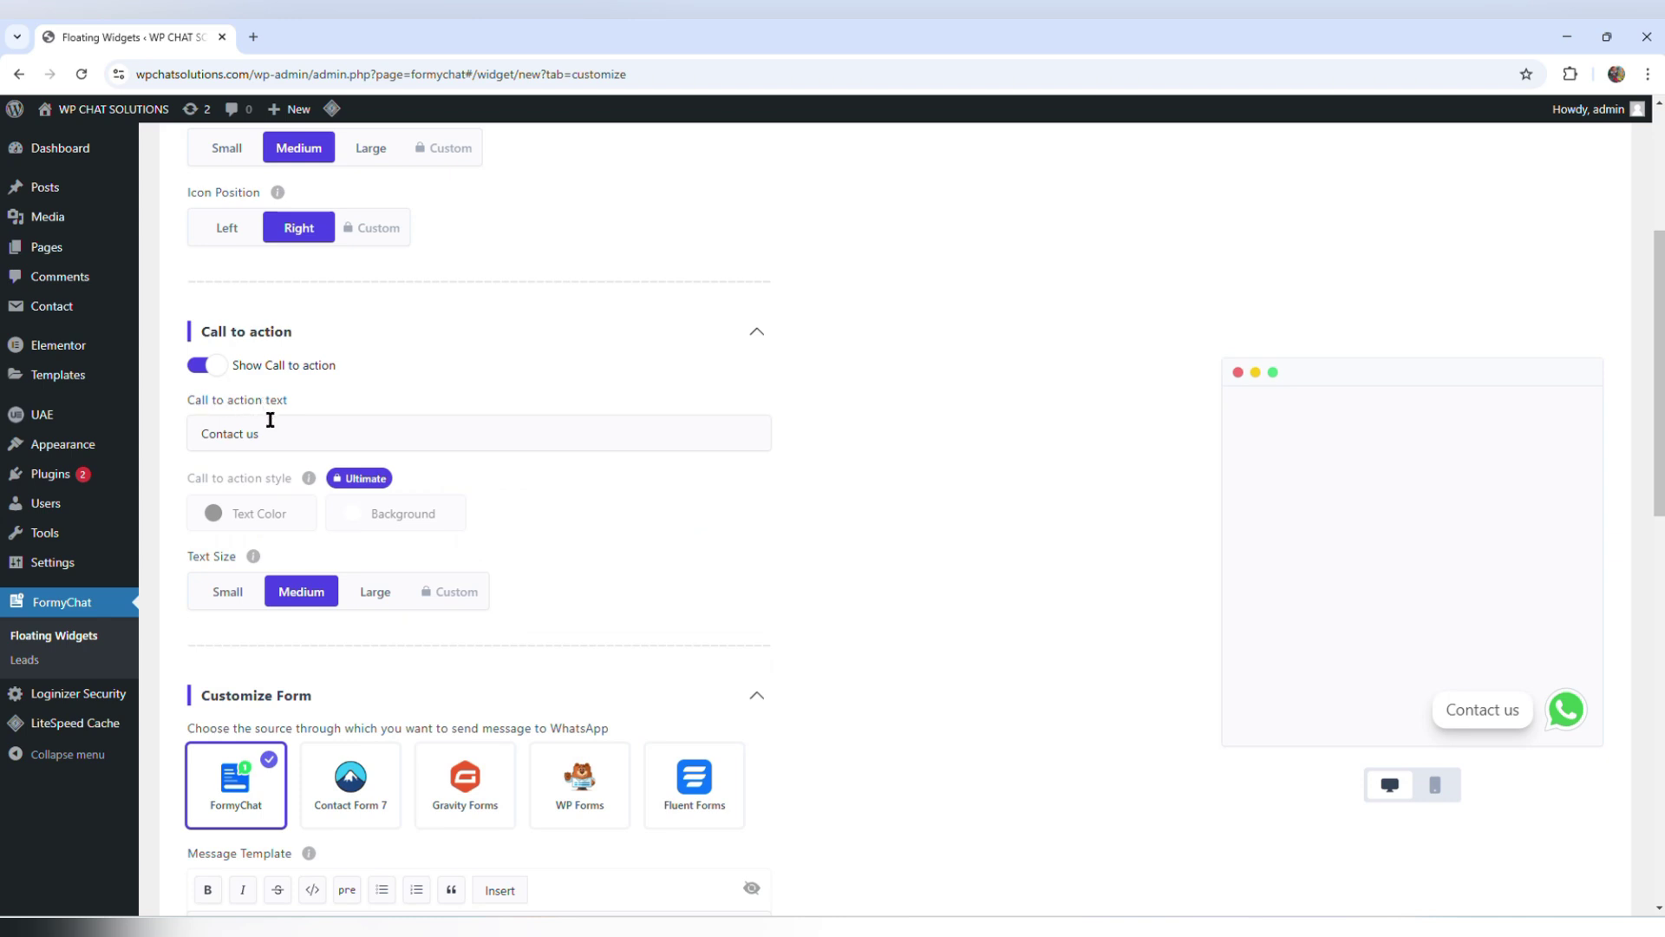
drag(271, 425, 182, 434)
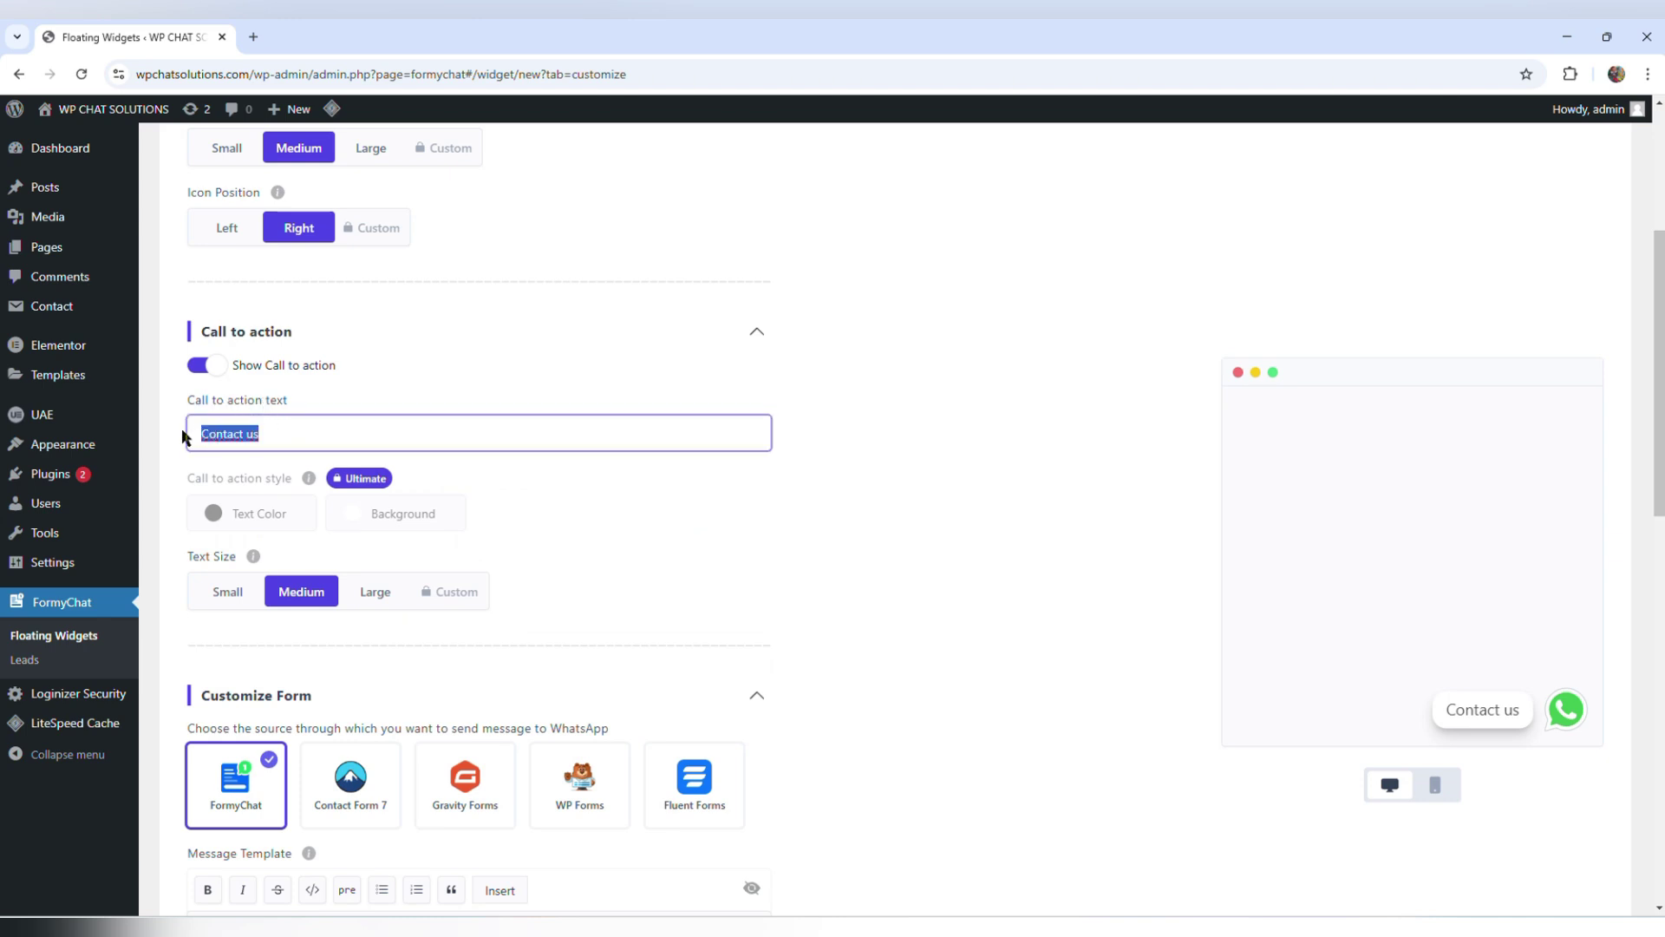
text(each out!)
Compare Small, Medium and Large call-to-action text sizes, settling on Medium
click(228, 591)
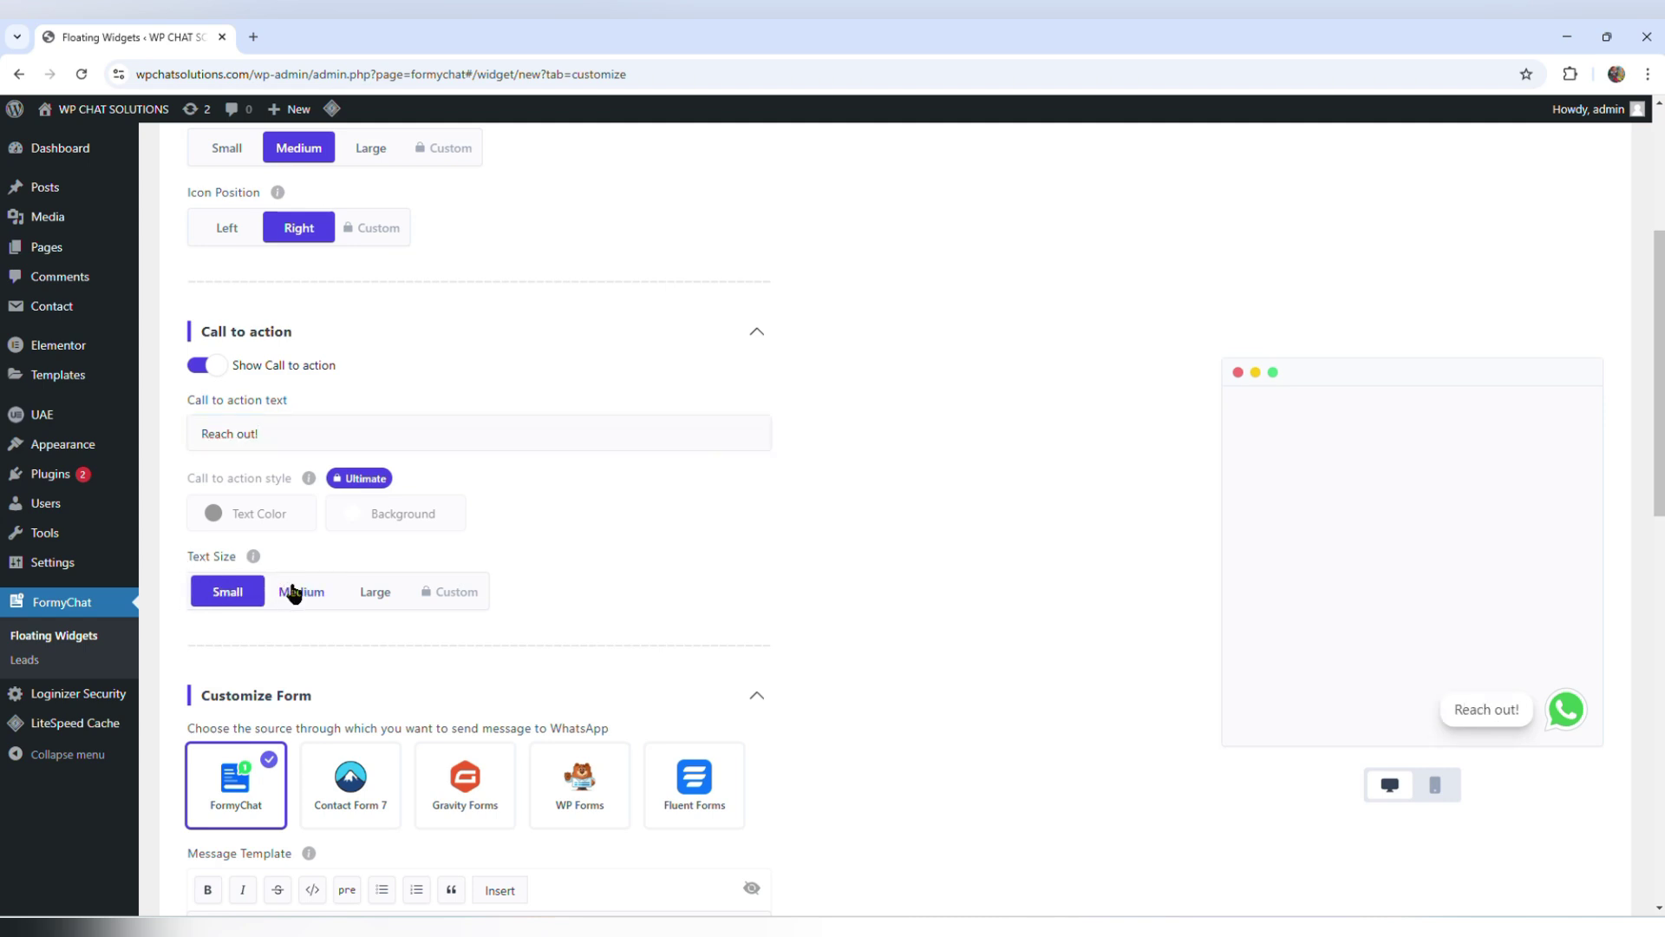
click(290, 590)
click(383, 597)
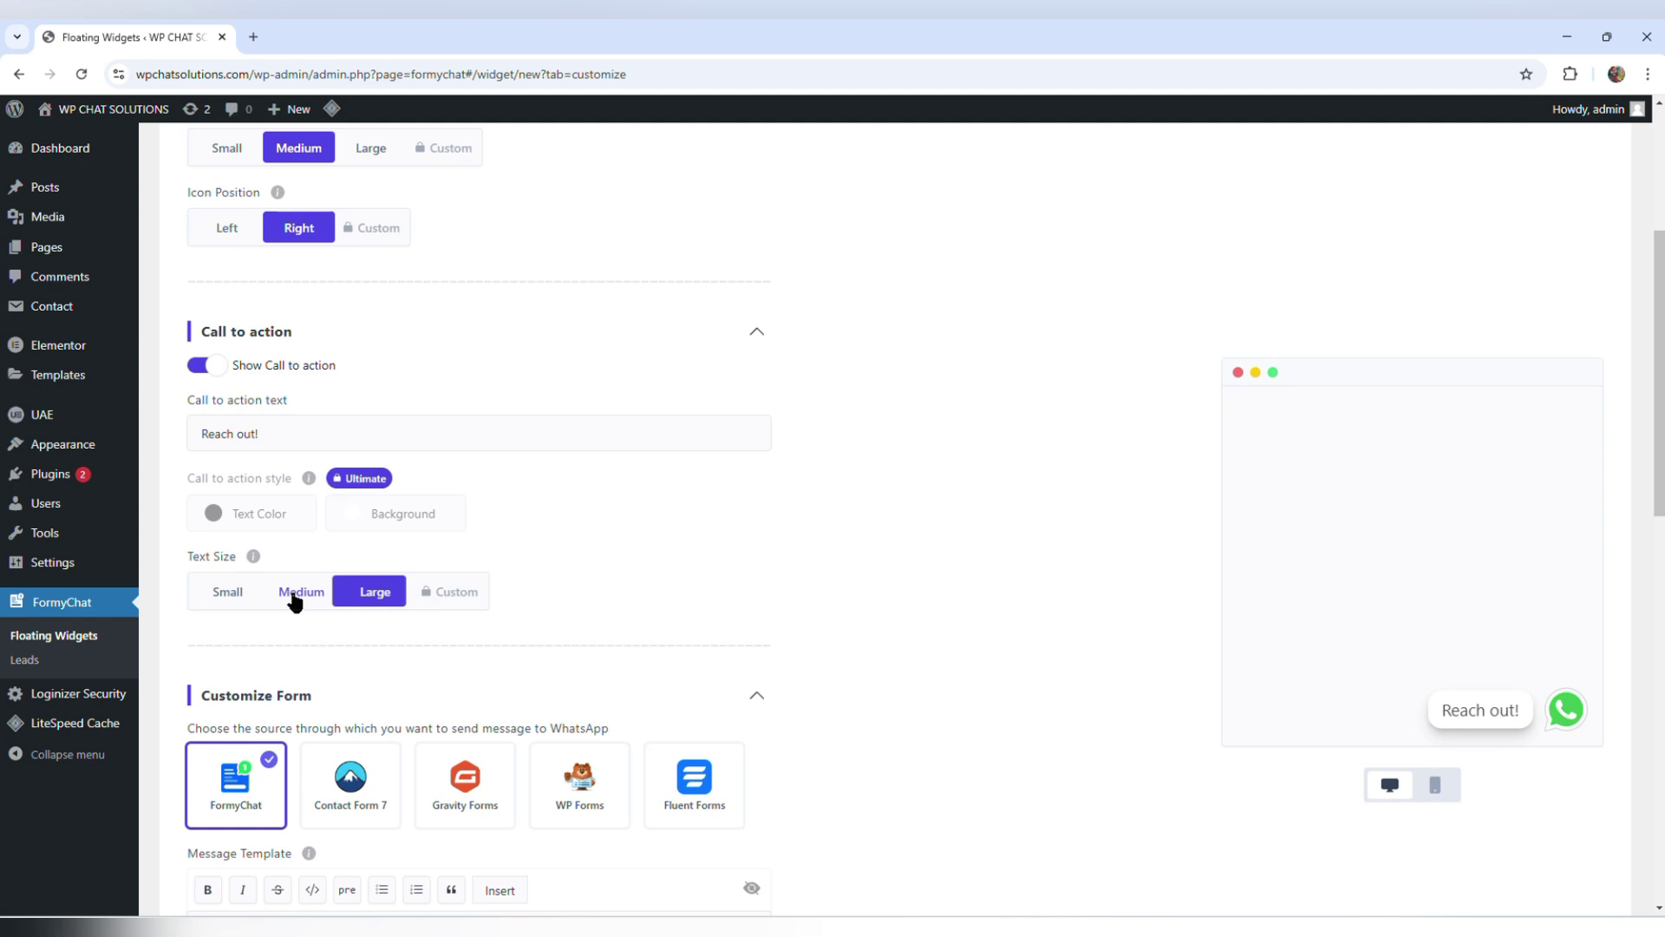
click(252, 593)
click(288, 596)
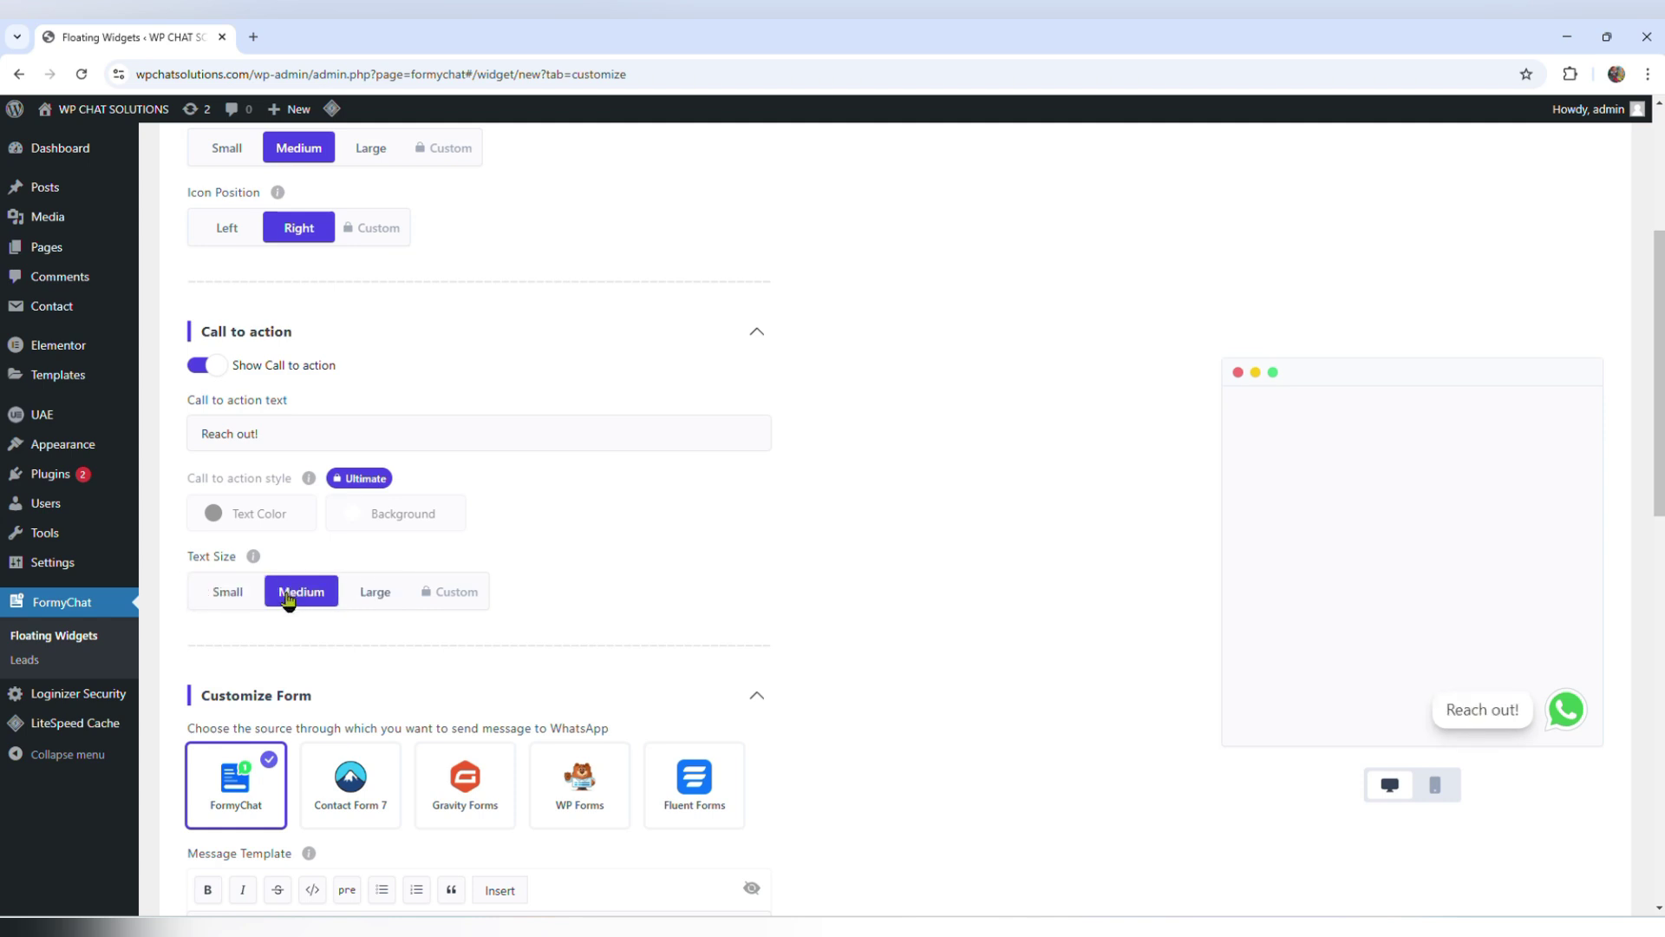
scroll(303, 413, down, 1)
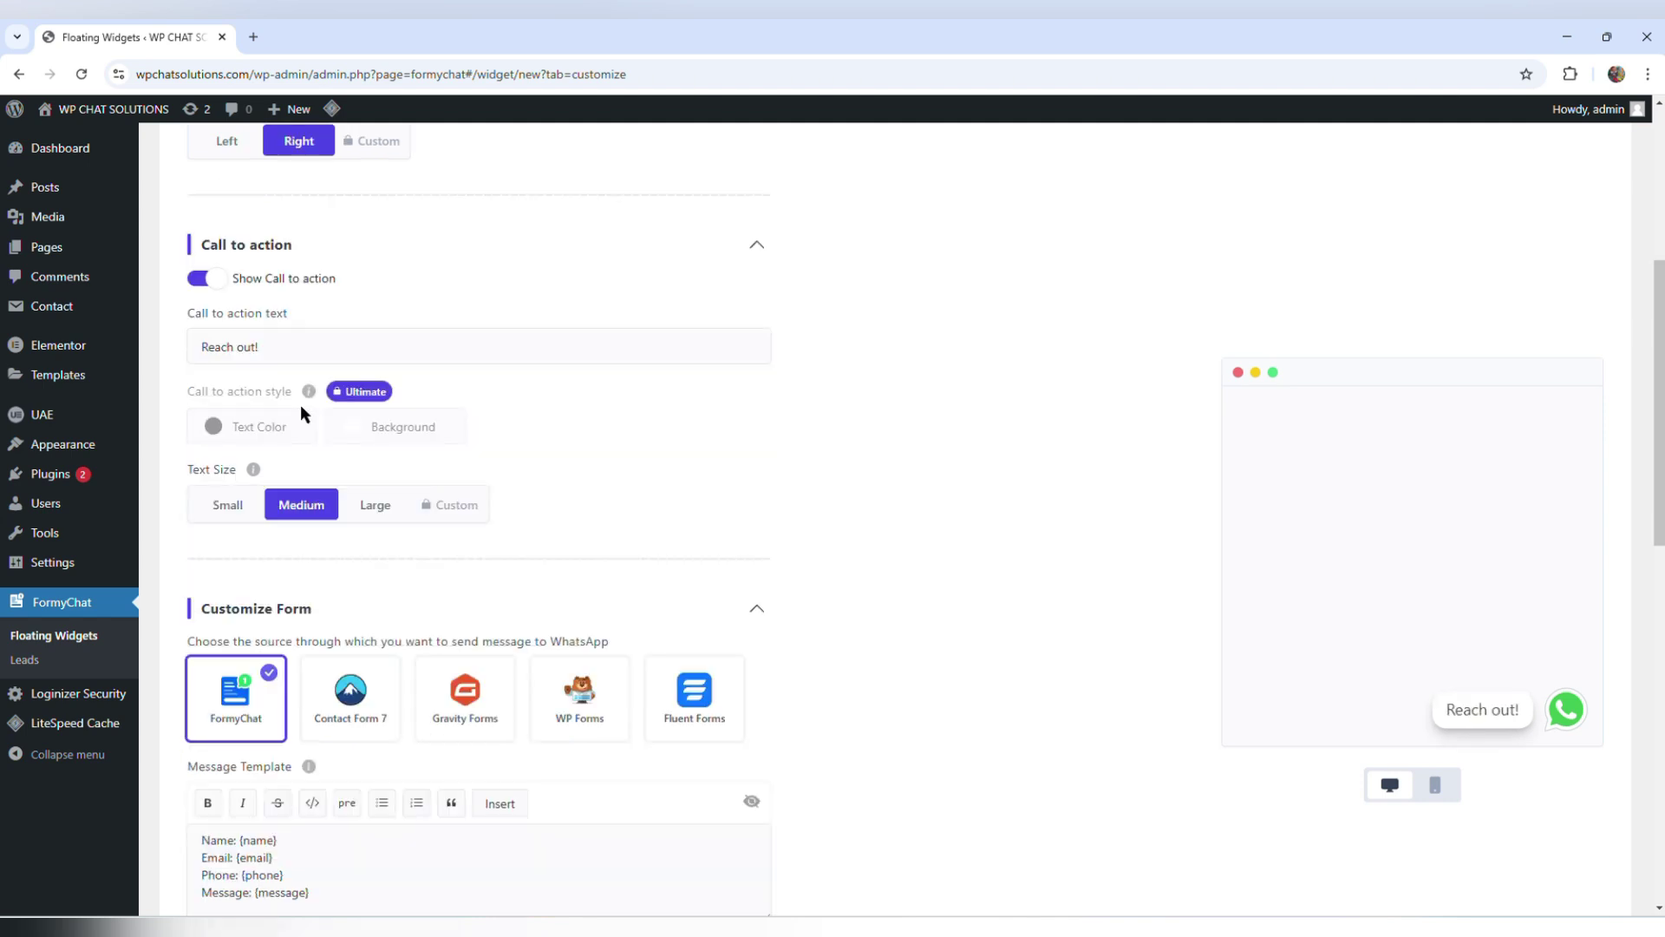
scroll(300, 404, down, 3)
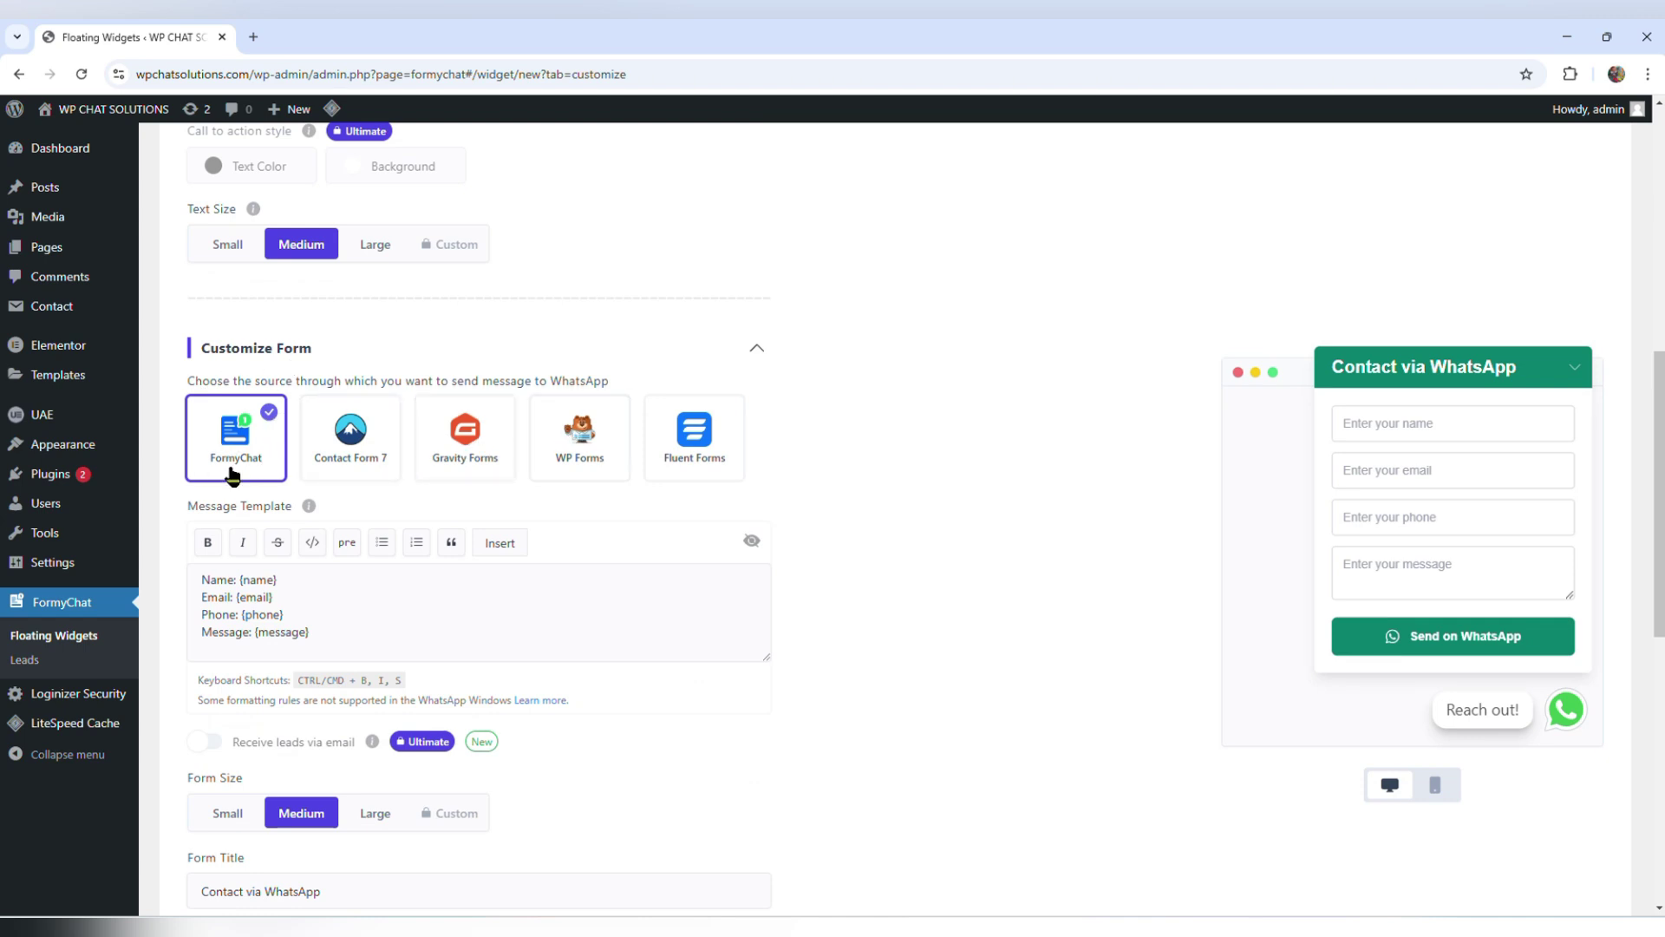
click(331, 463)
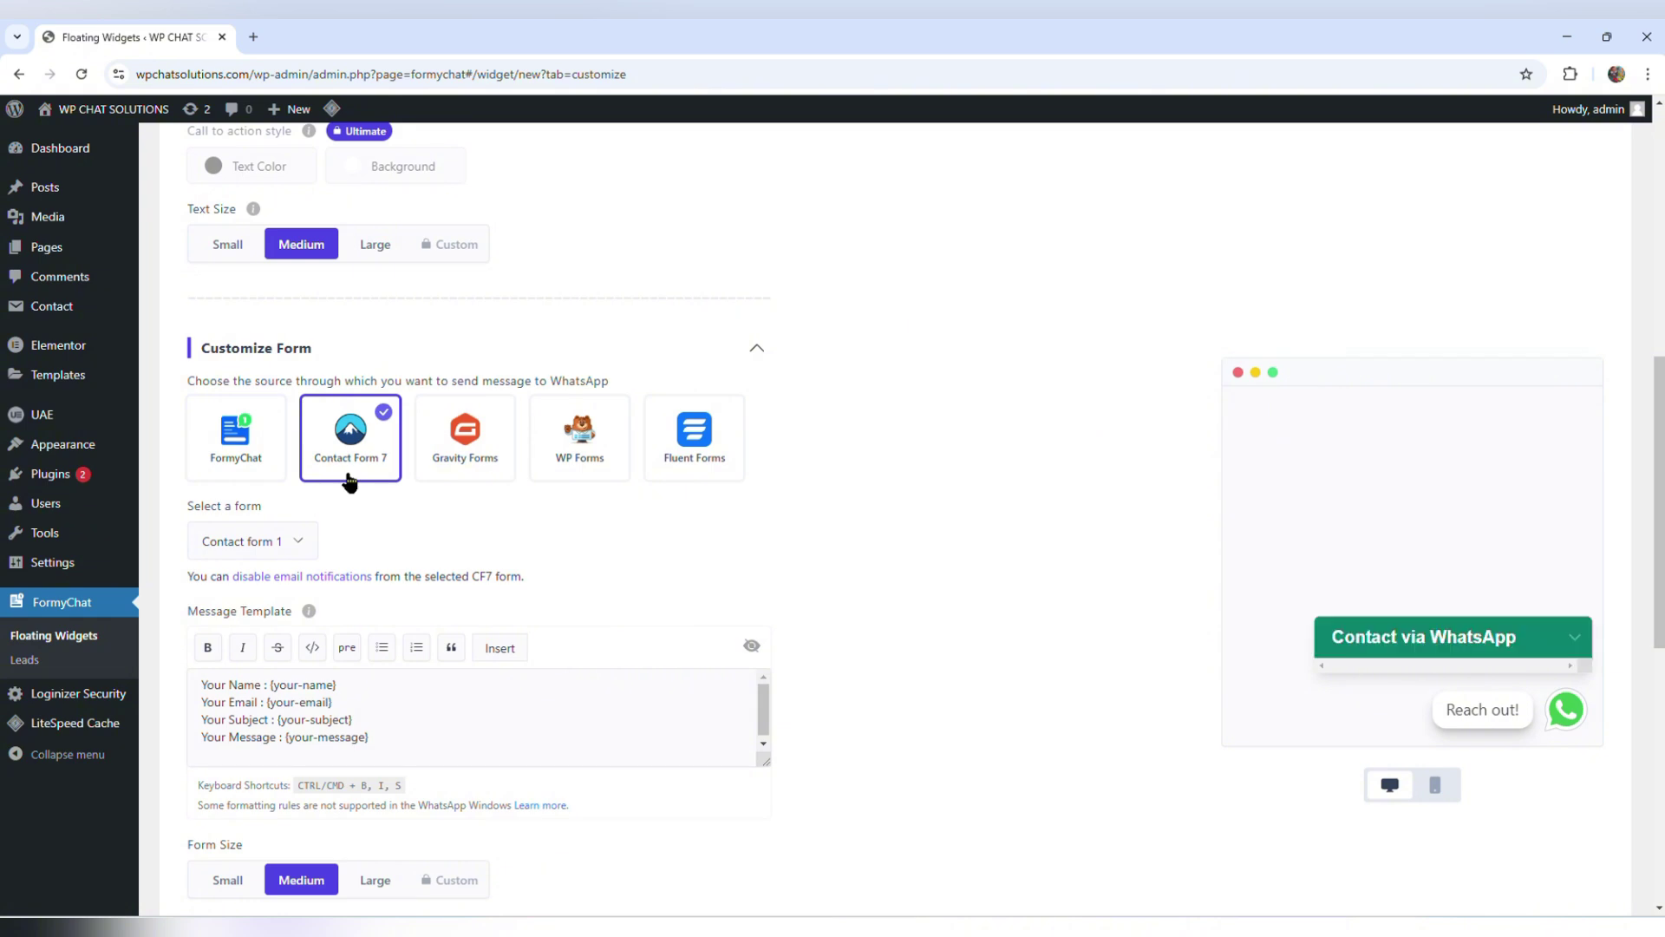
click(208, 449)
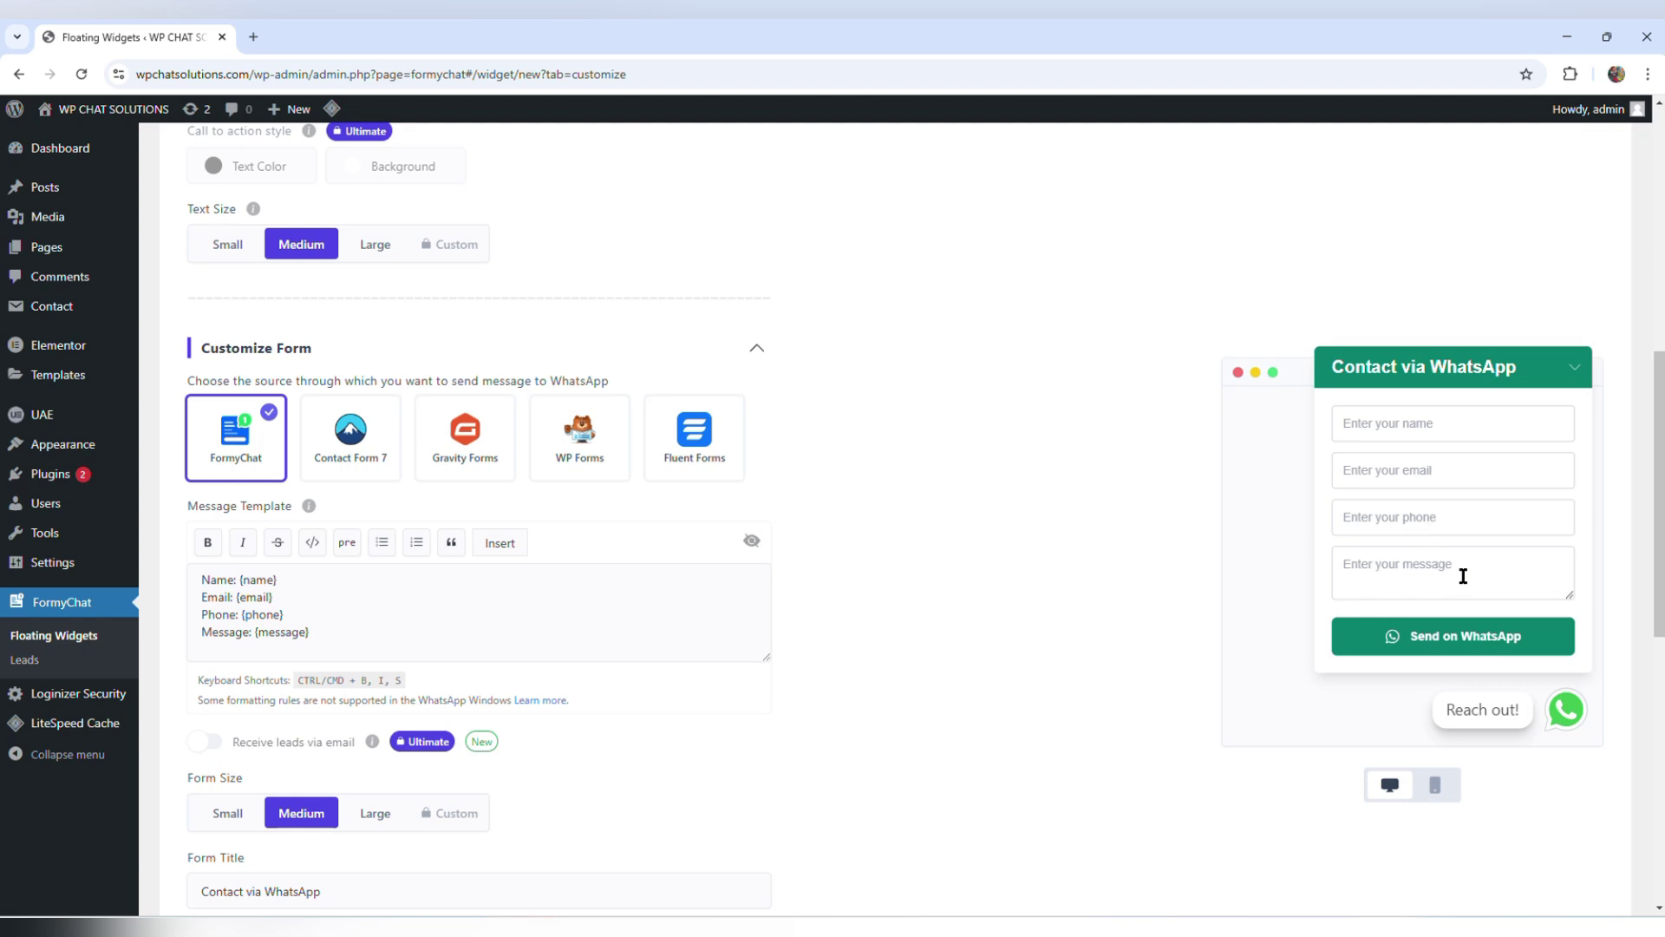
click(397, 640)
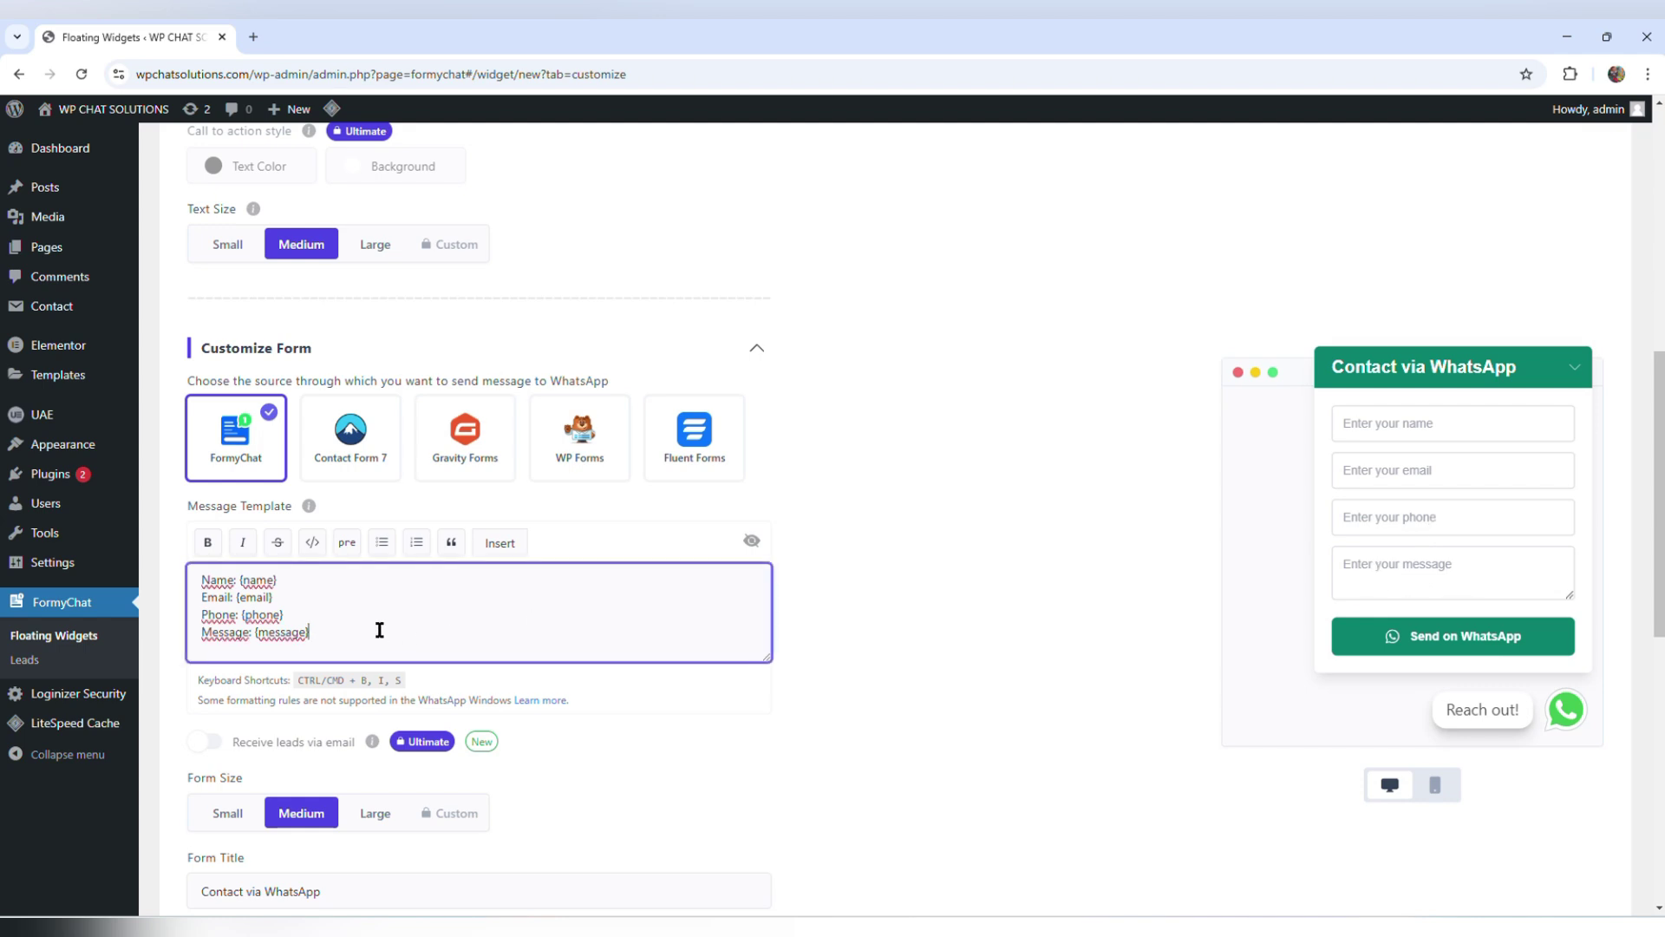
click(500, 549)
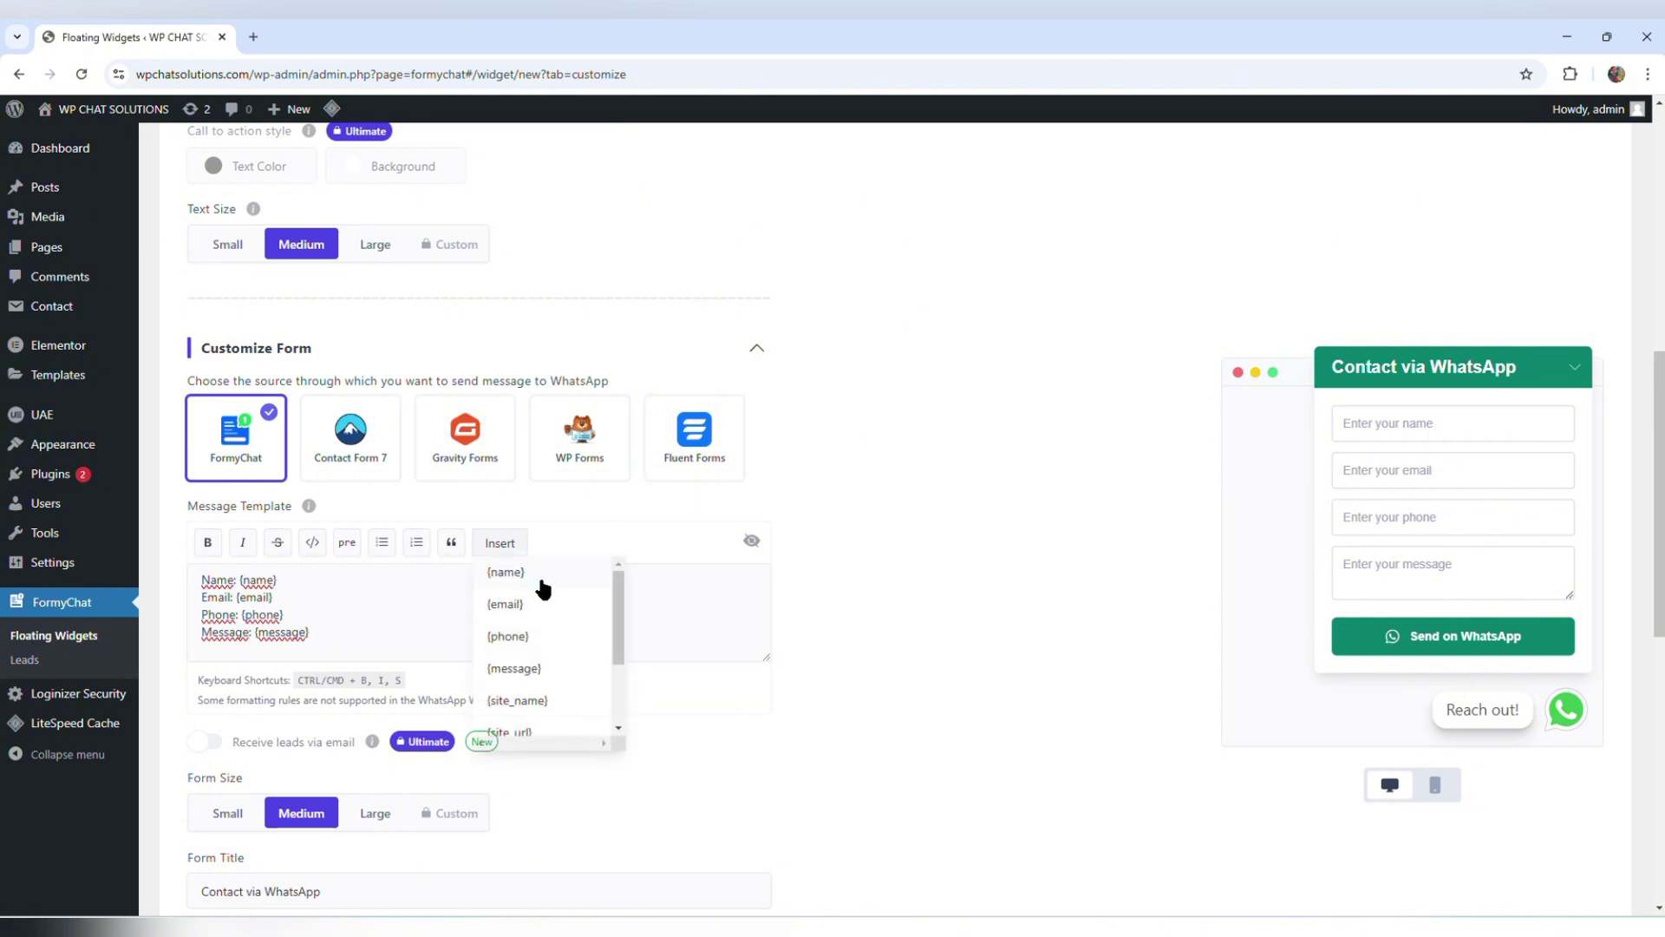
scroll(546, 694, down, 1)
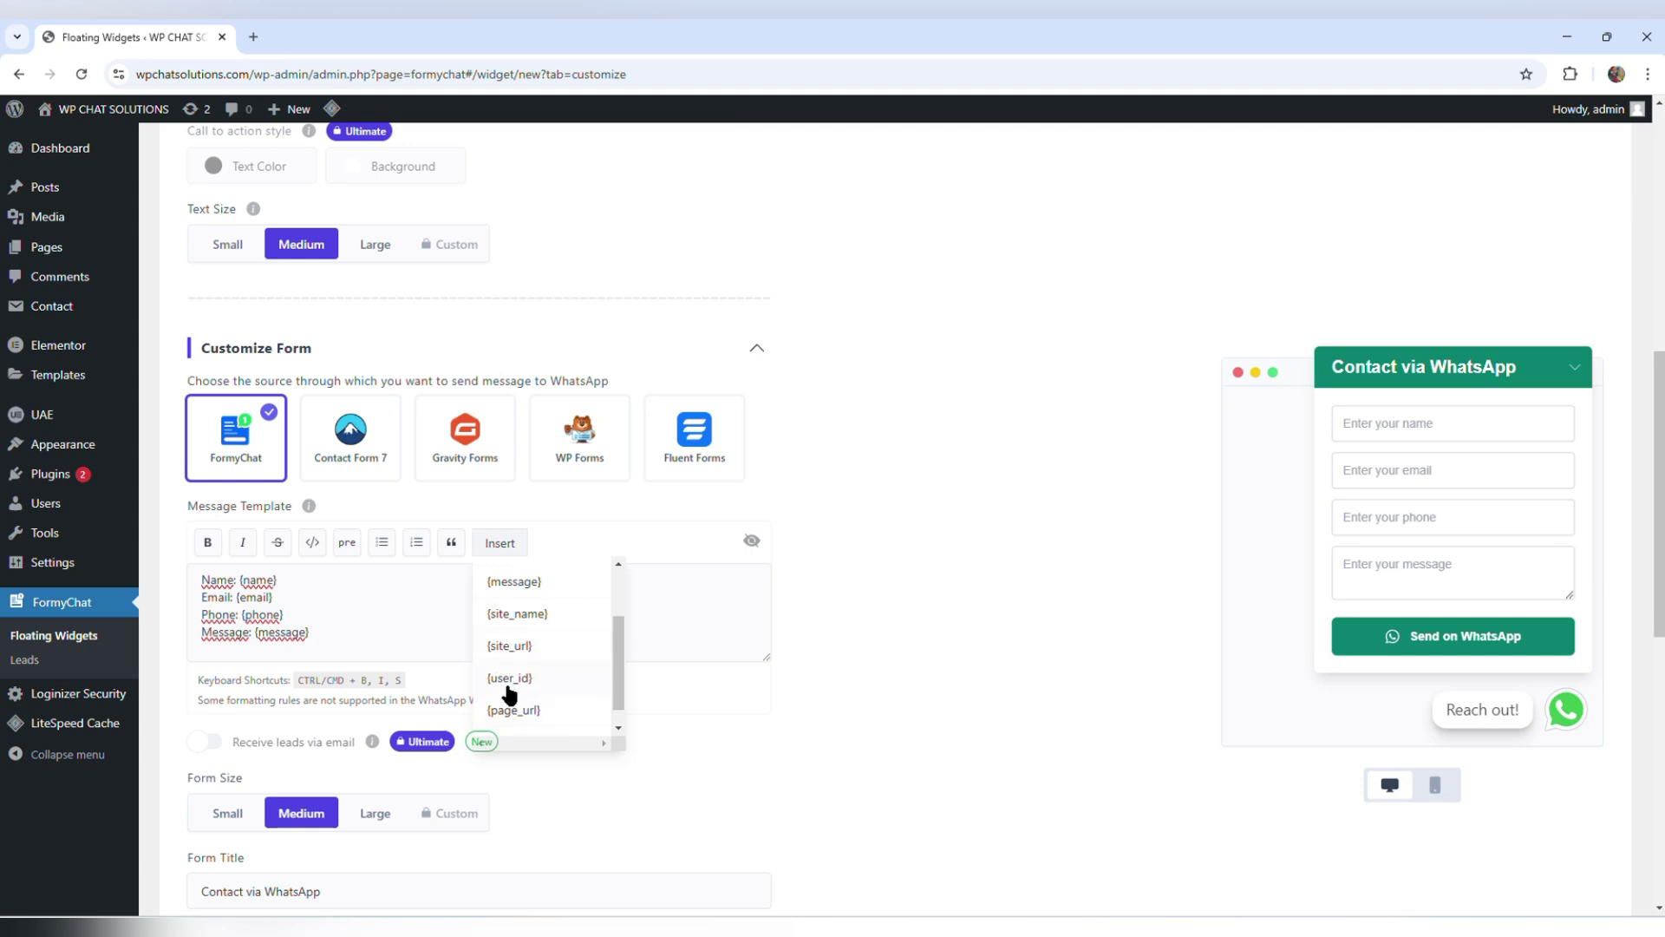
scroll(528, 694, down, 1)
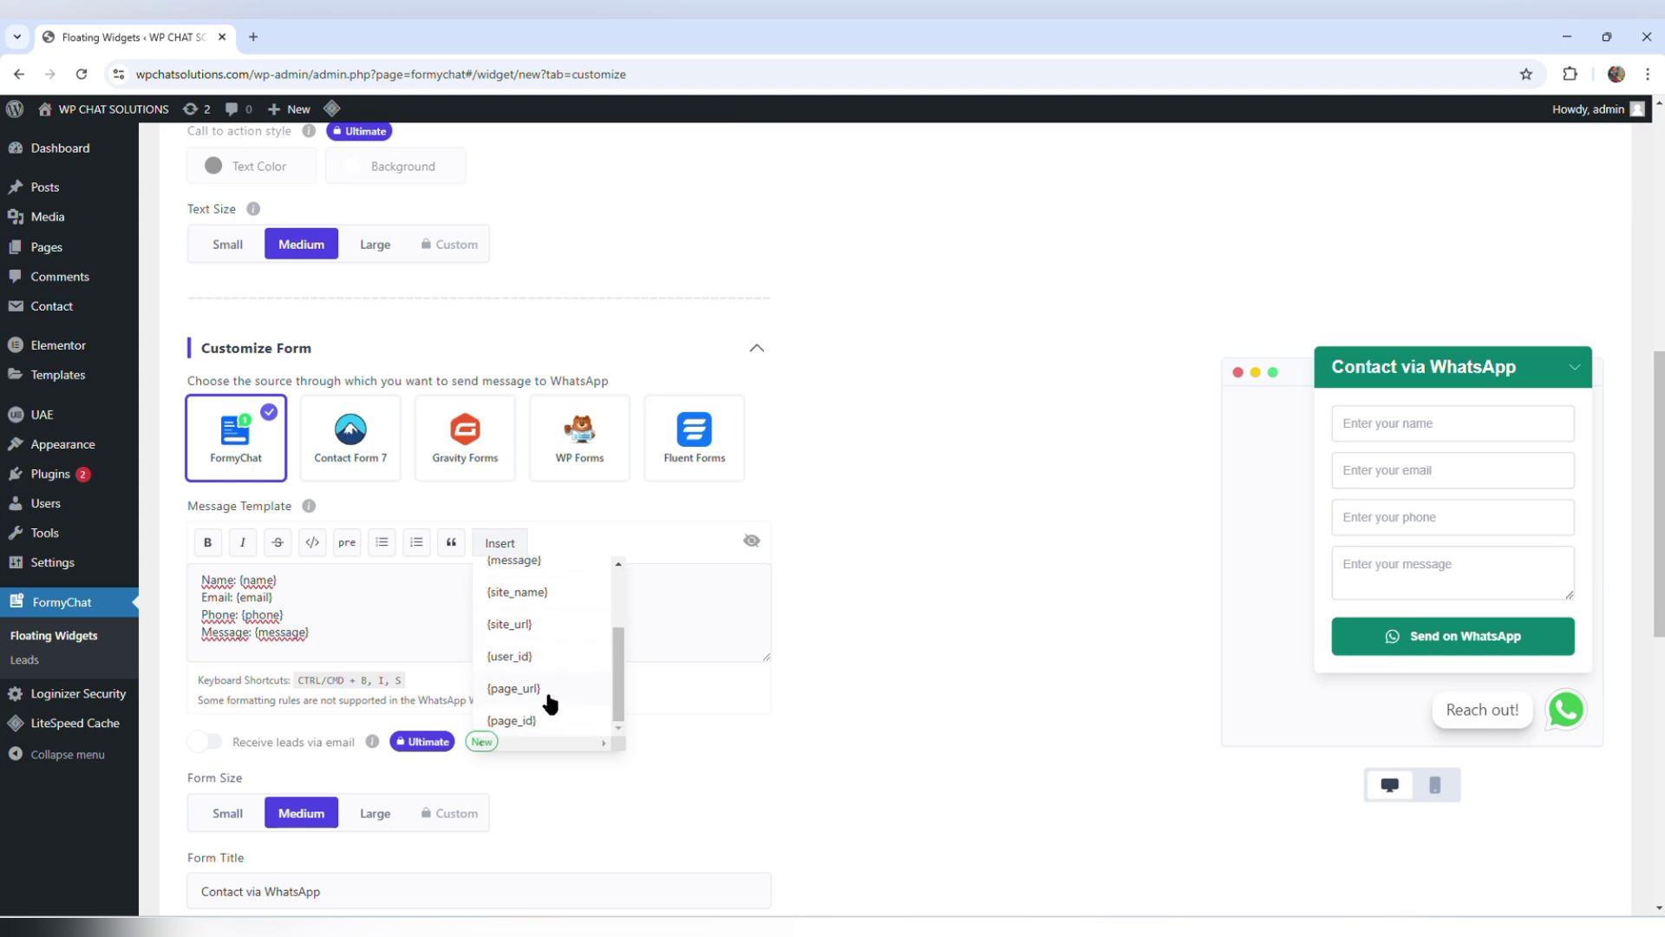
scroll(550, 695, down, 1)
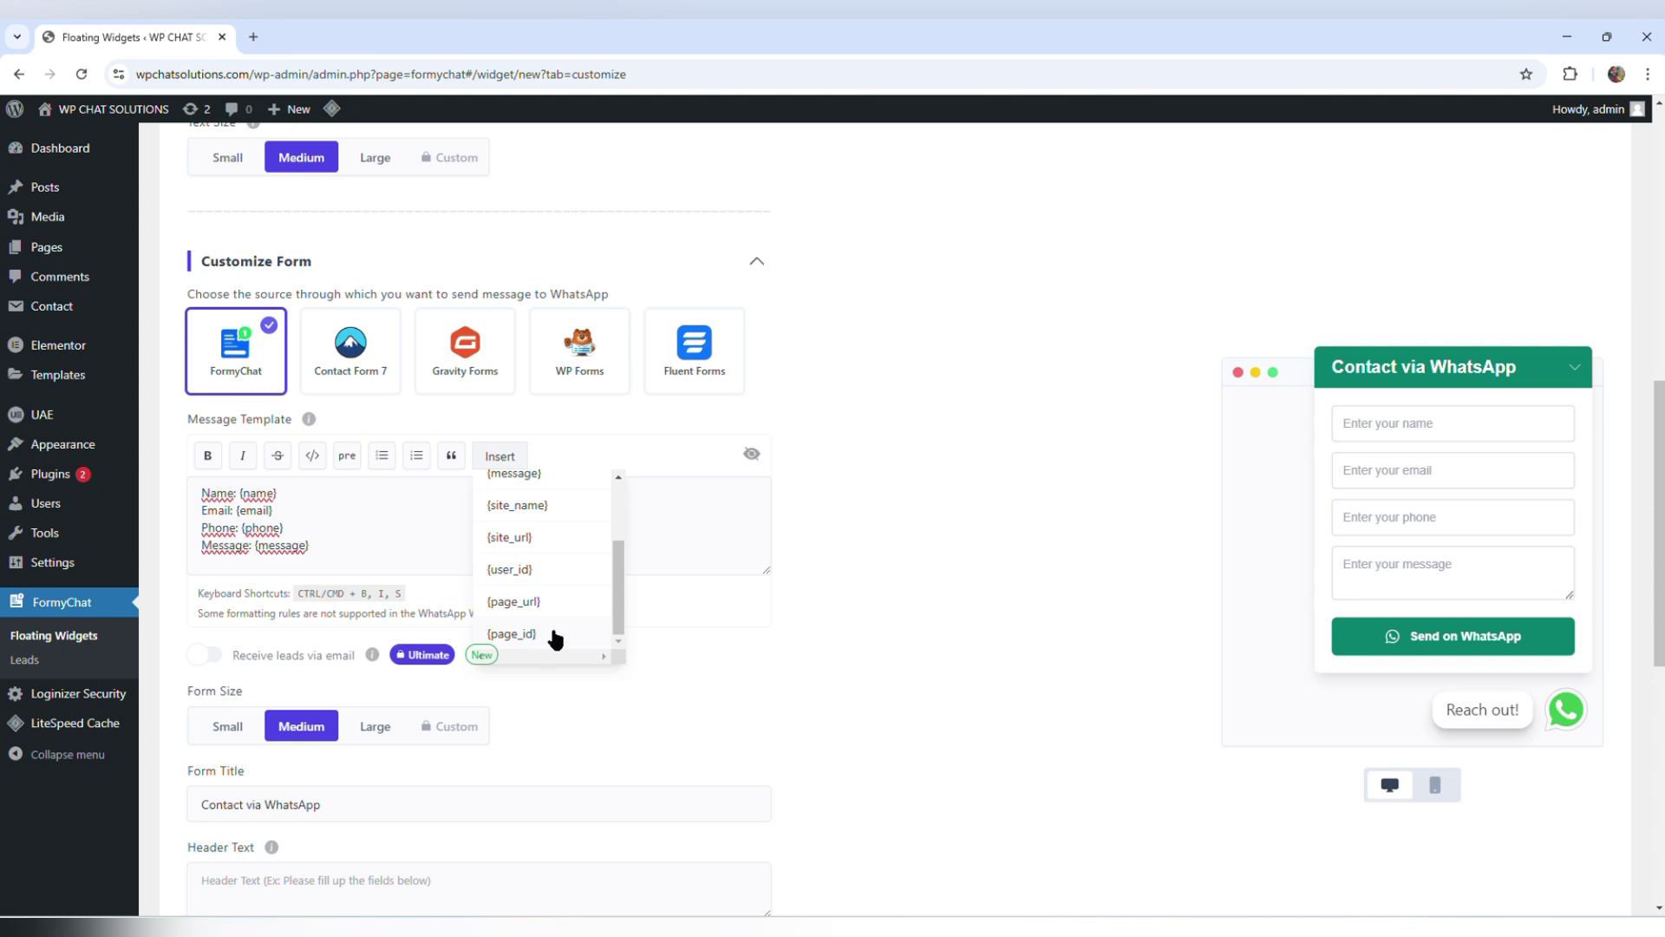
click(179, 624)
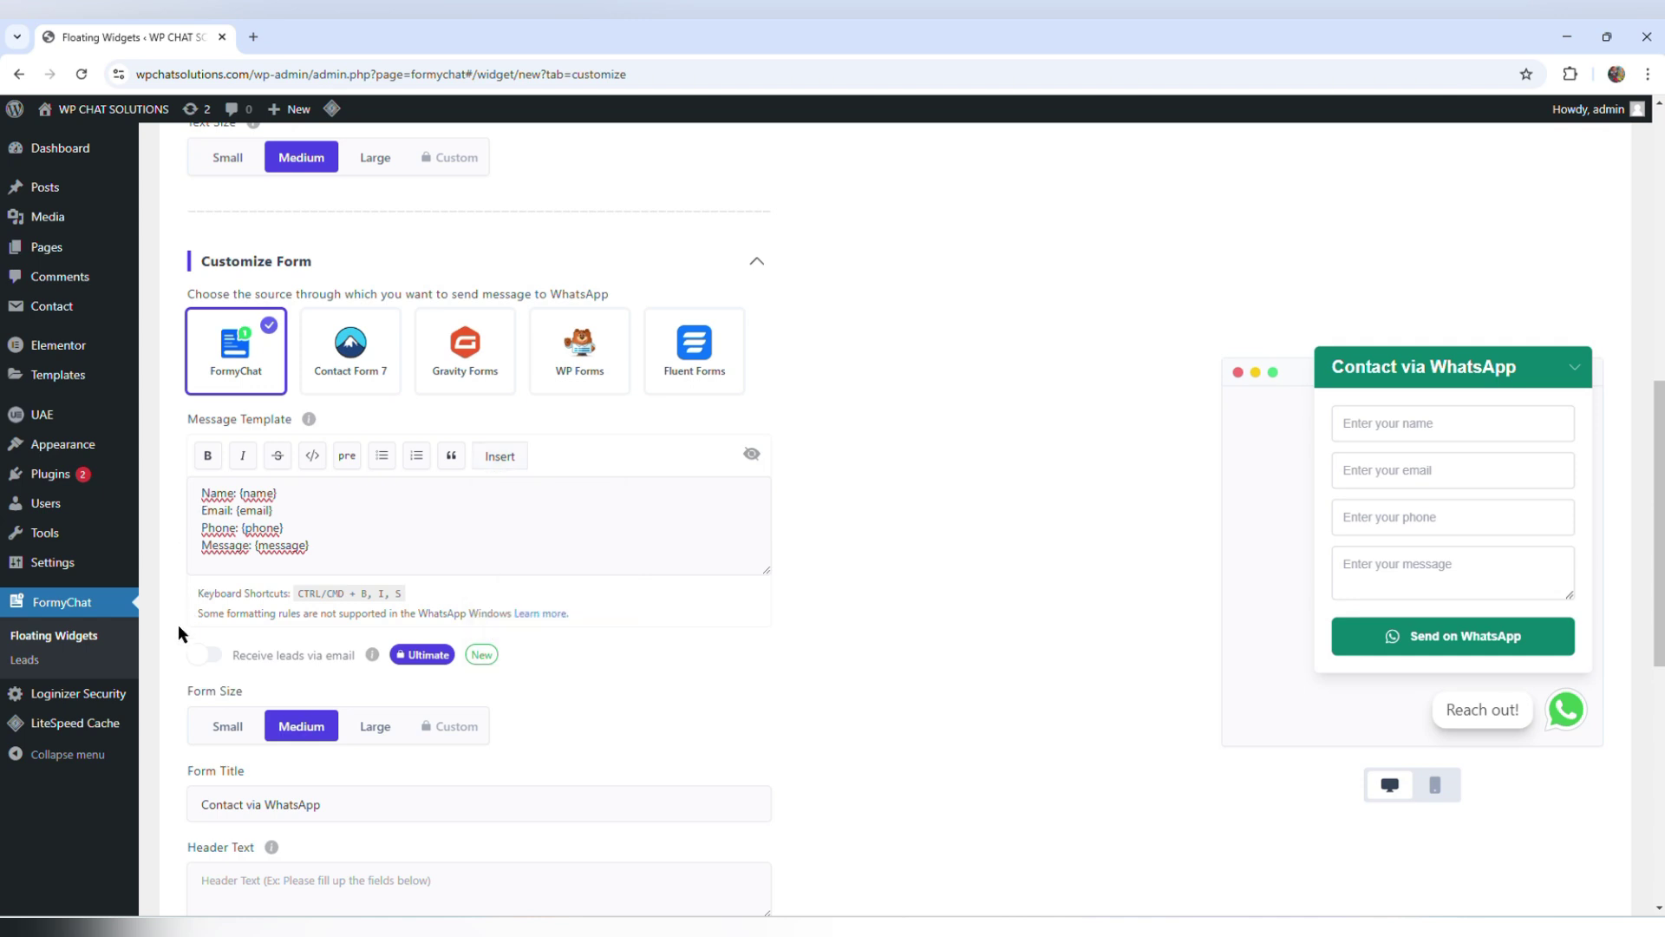
scroll(177, 632, down, 1)
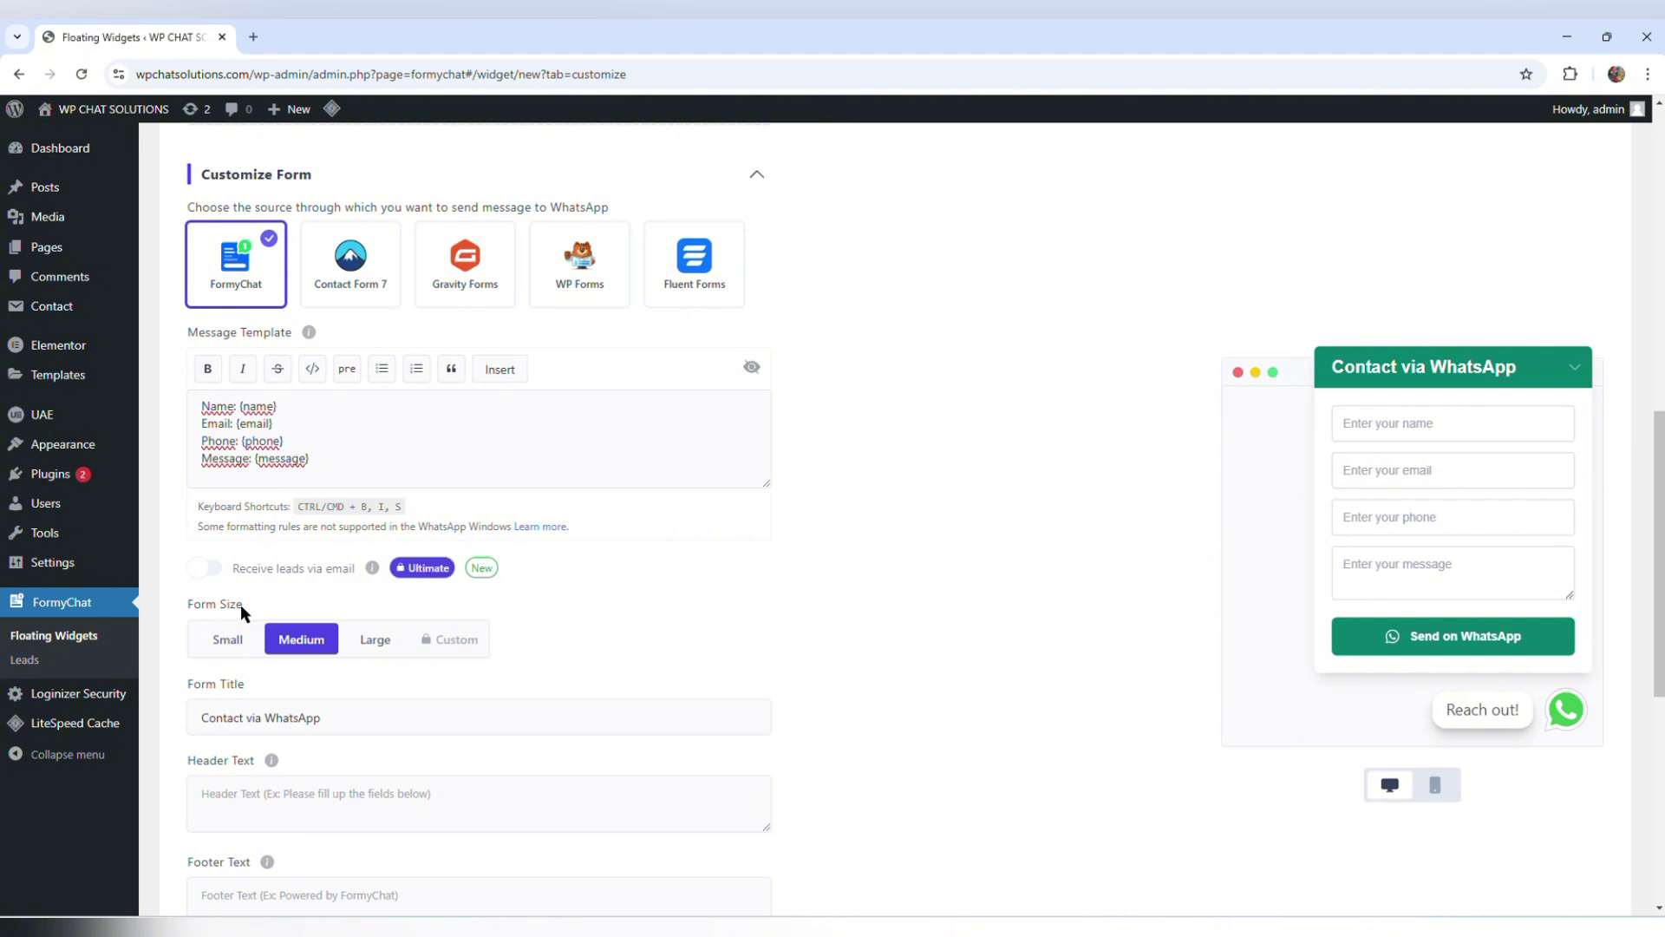
click(371, 643)
click(218, 647)
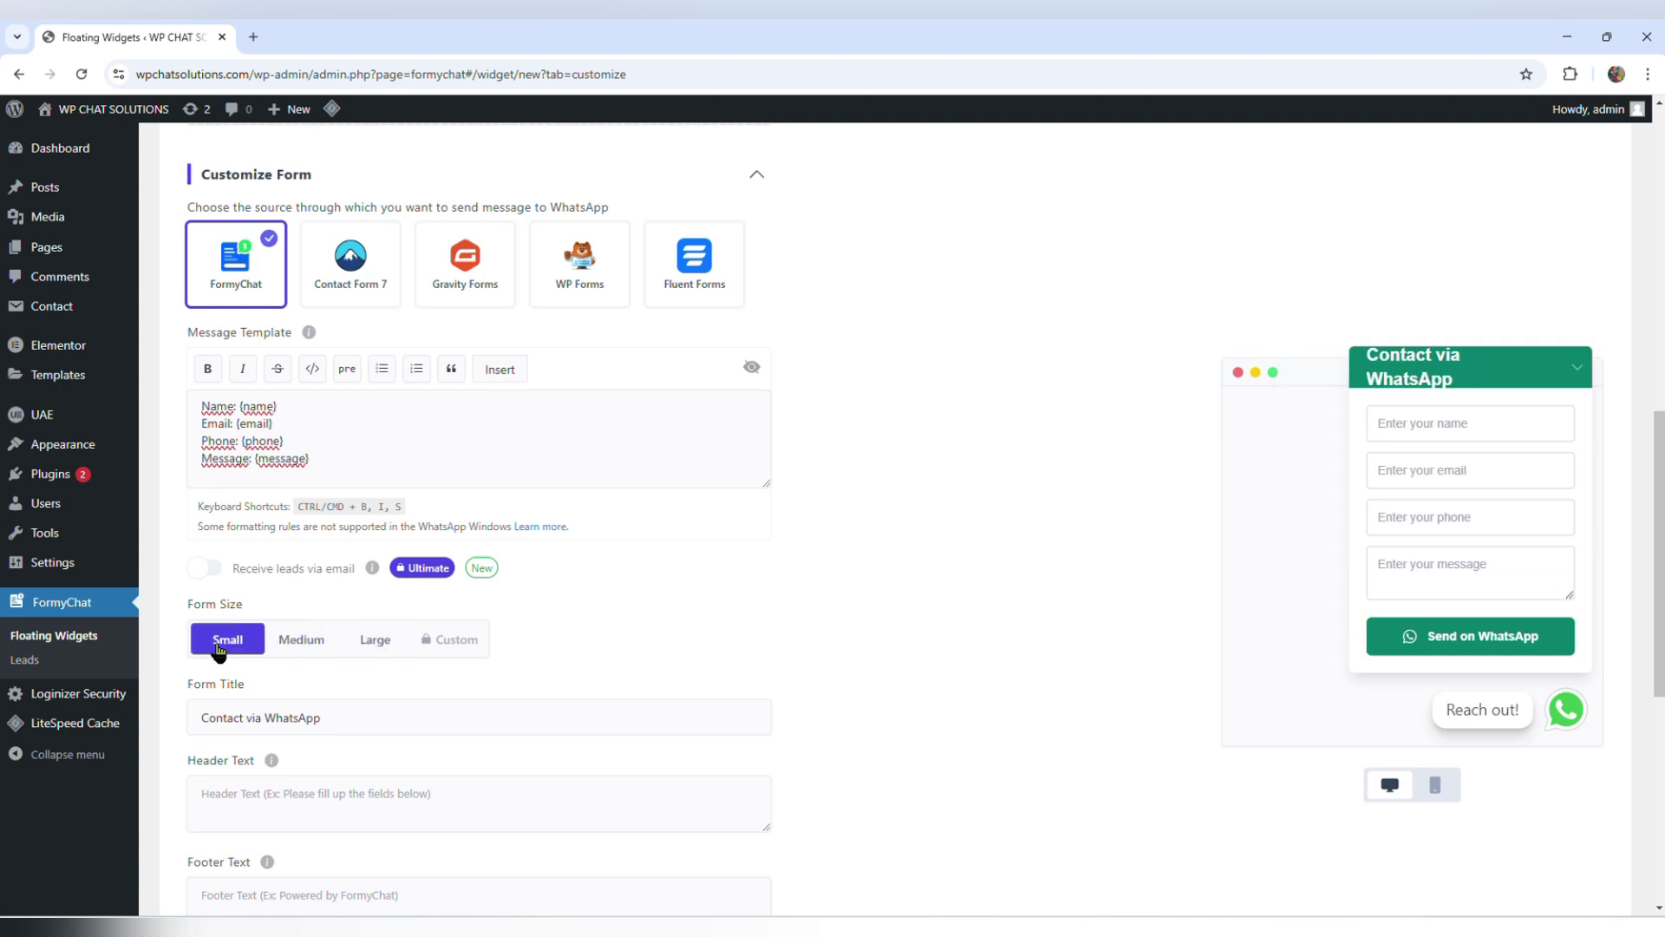
click(315, 645)
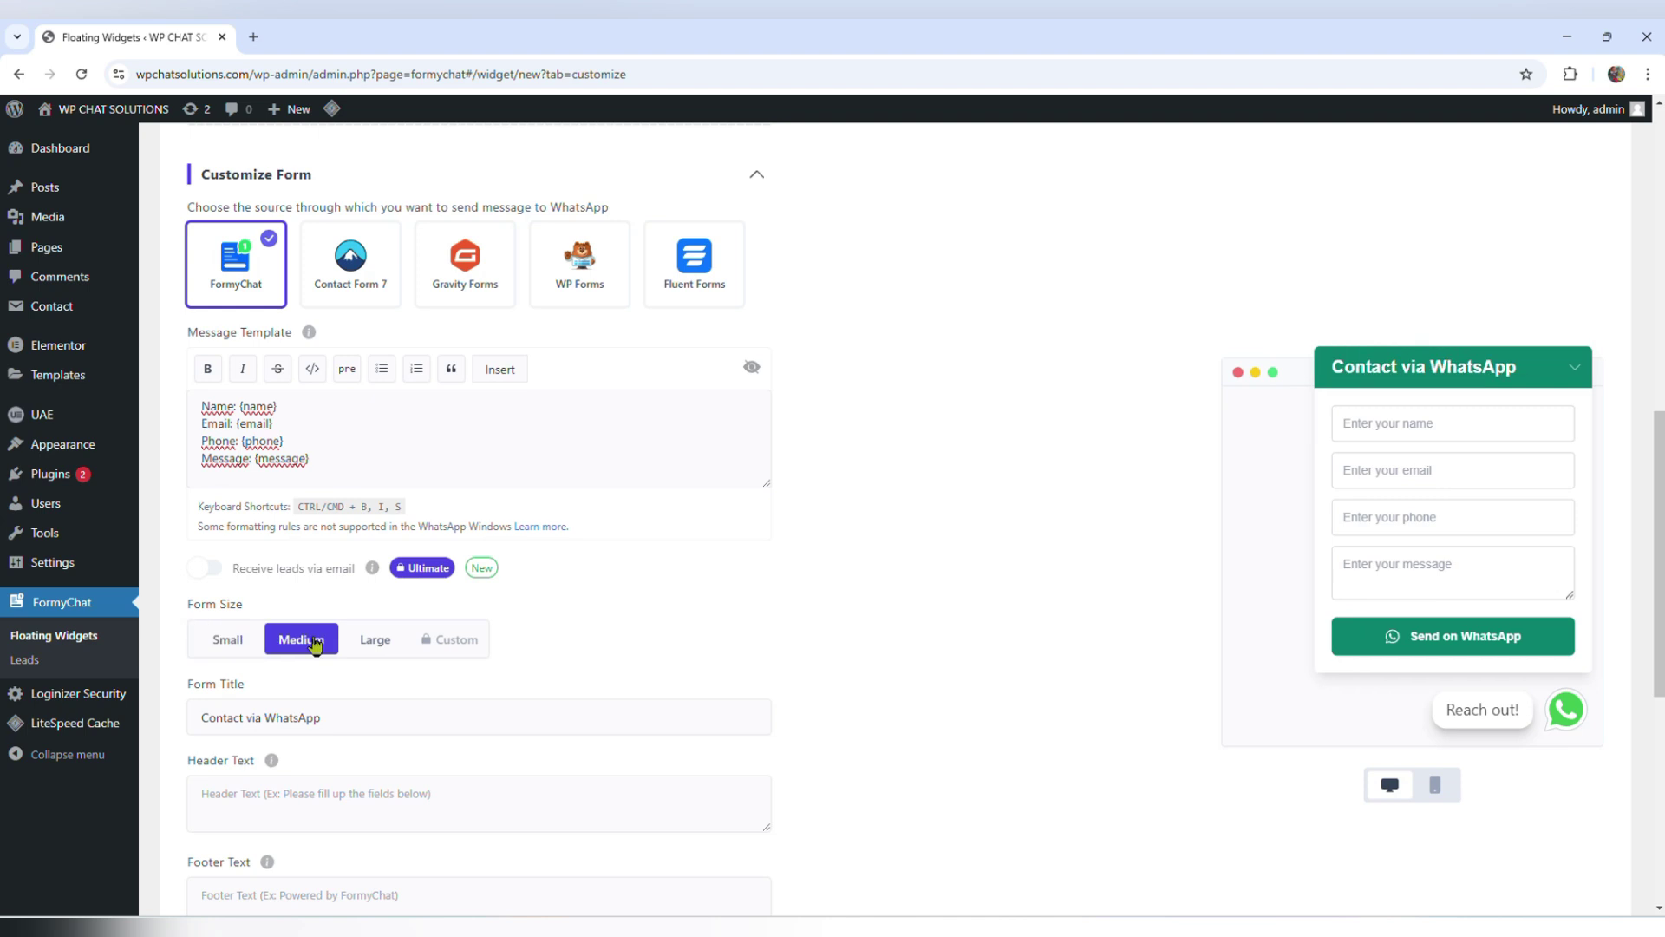
scroll(315, 646, down, 2)
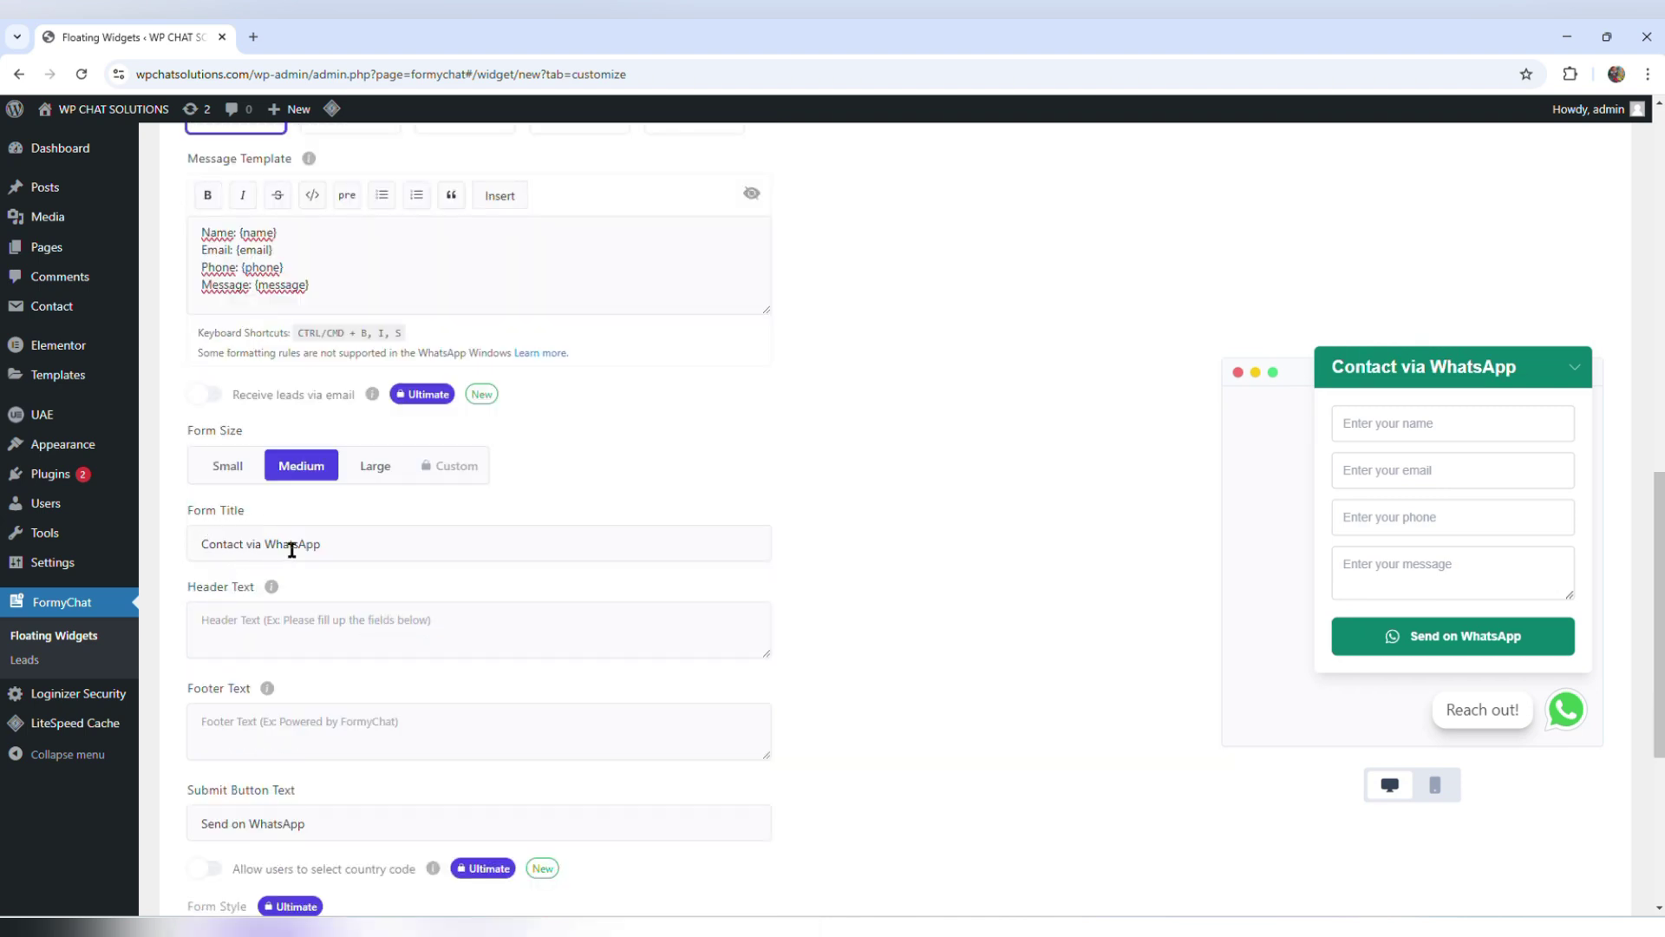
double_click(243, 543)
mouse_move(117, 557)
text(R)
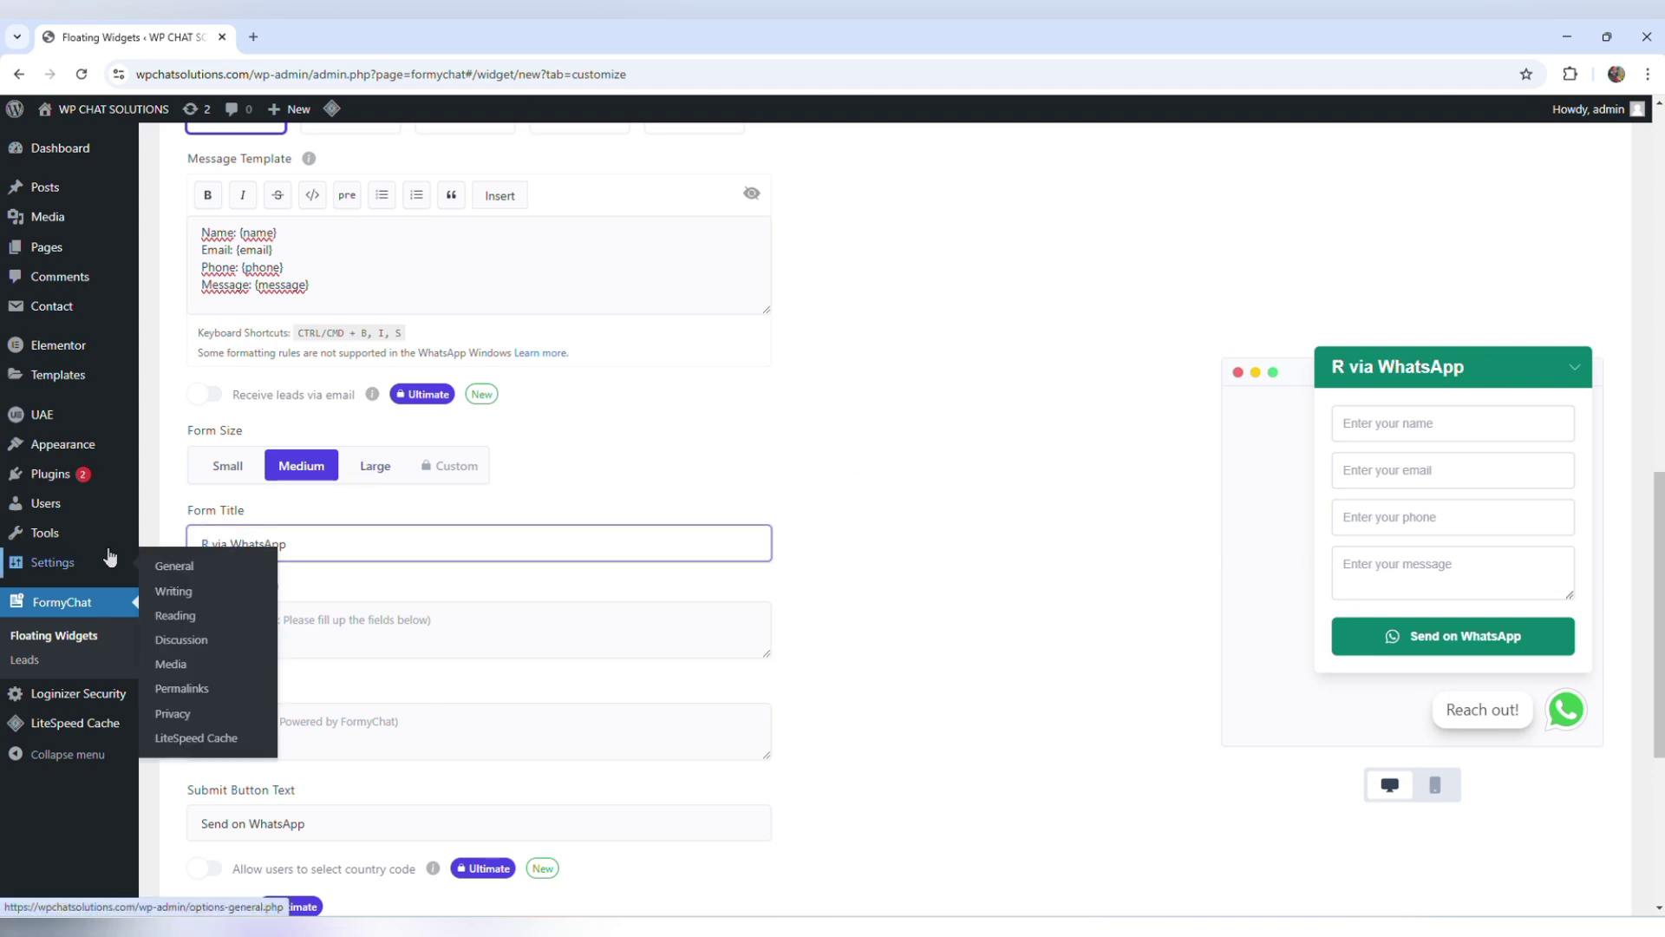
text(each out)
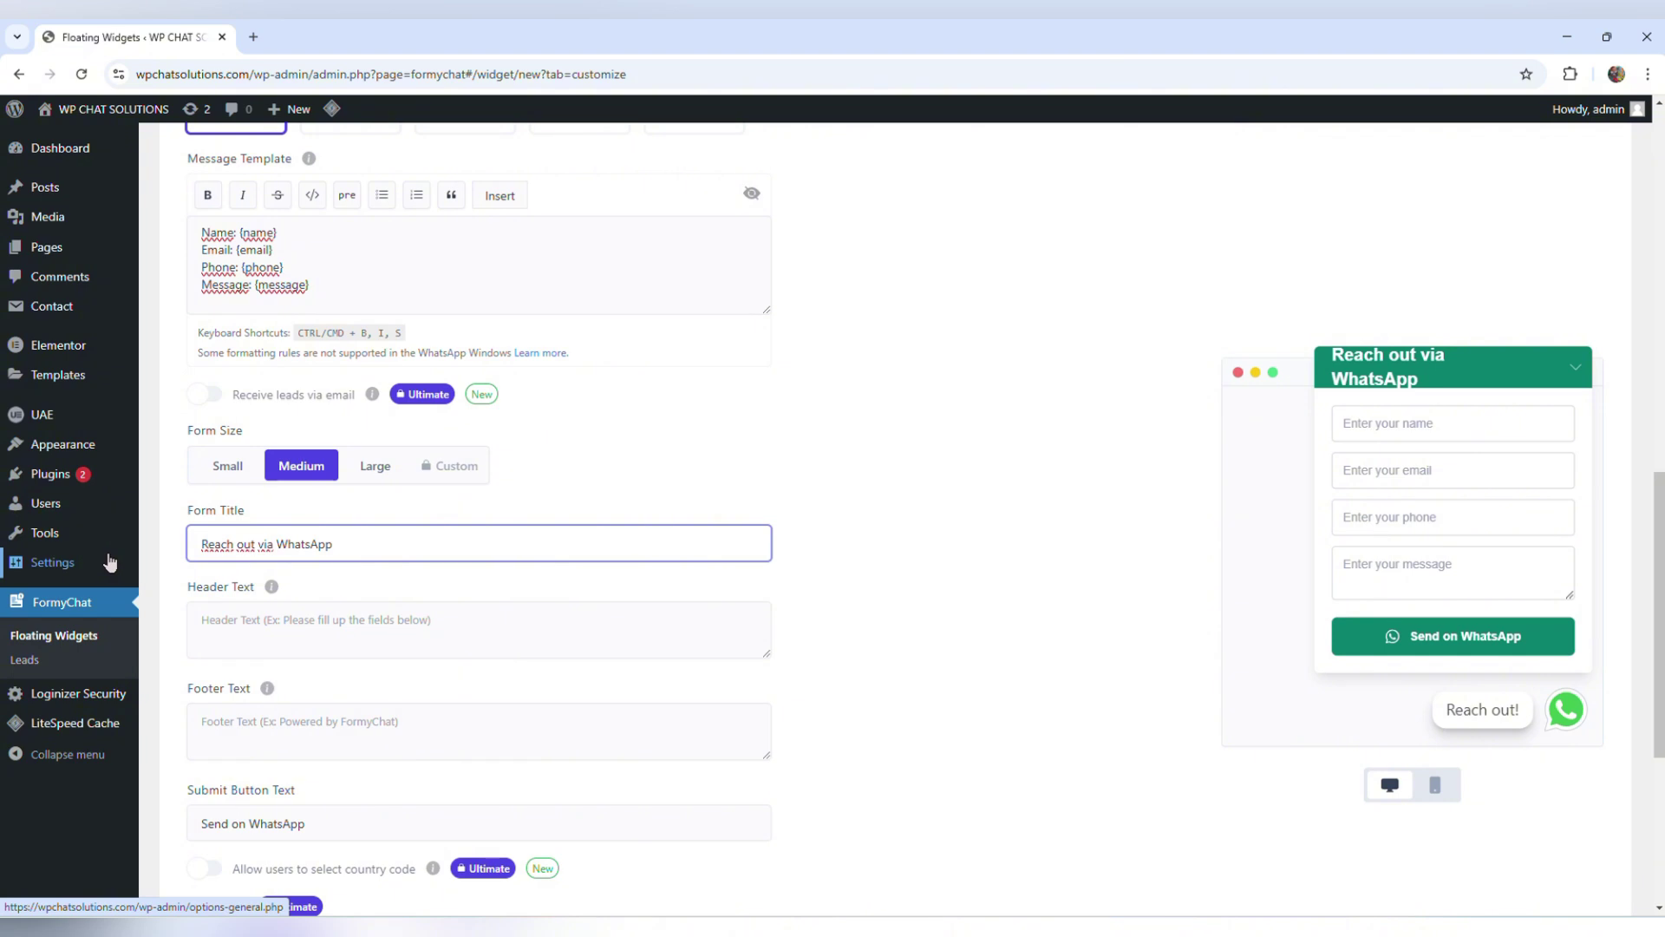
key(BackSpace)
key(BackSpace)
key(BackSpace)
key(BackSpace)
key(BackSpace)
key(BackSpace)
key(BackSpace)
key(BackSpace)
key(BackSpace)
text(C)
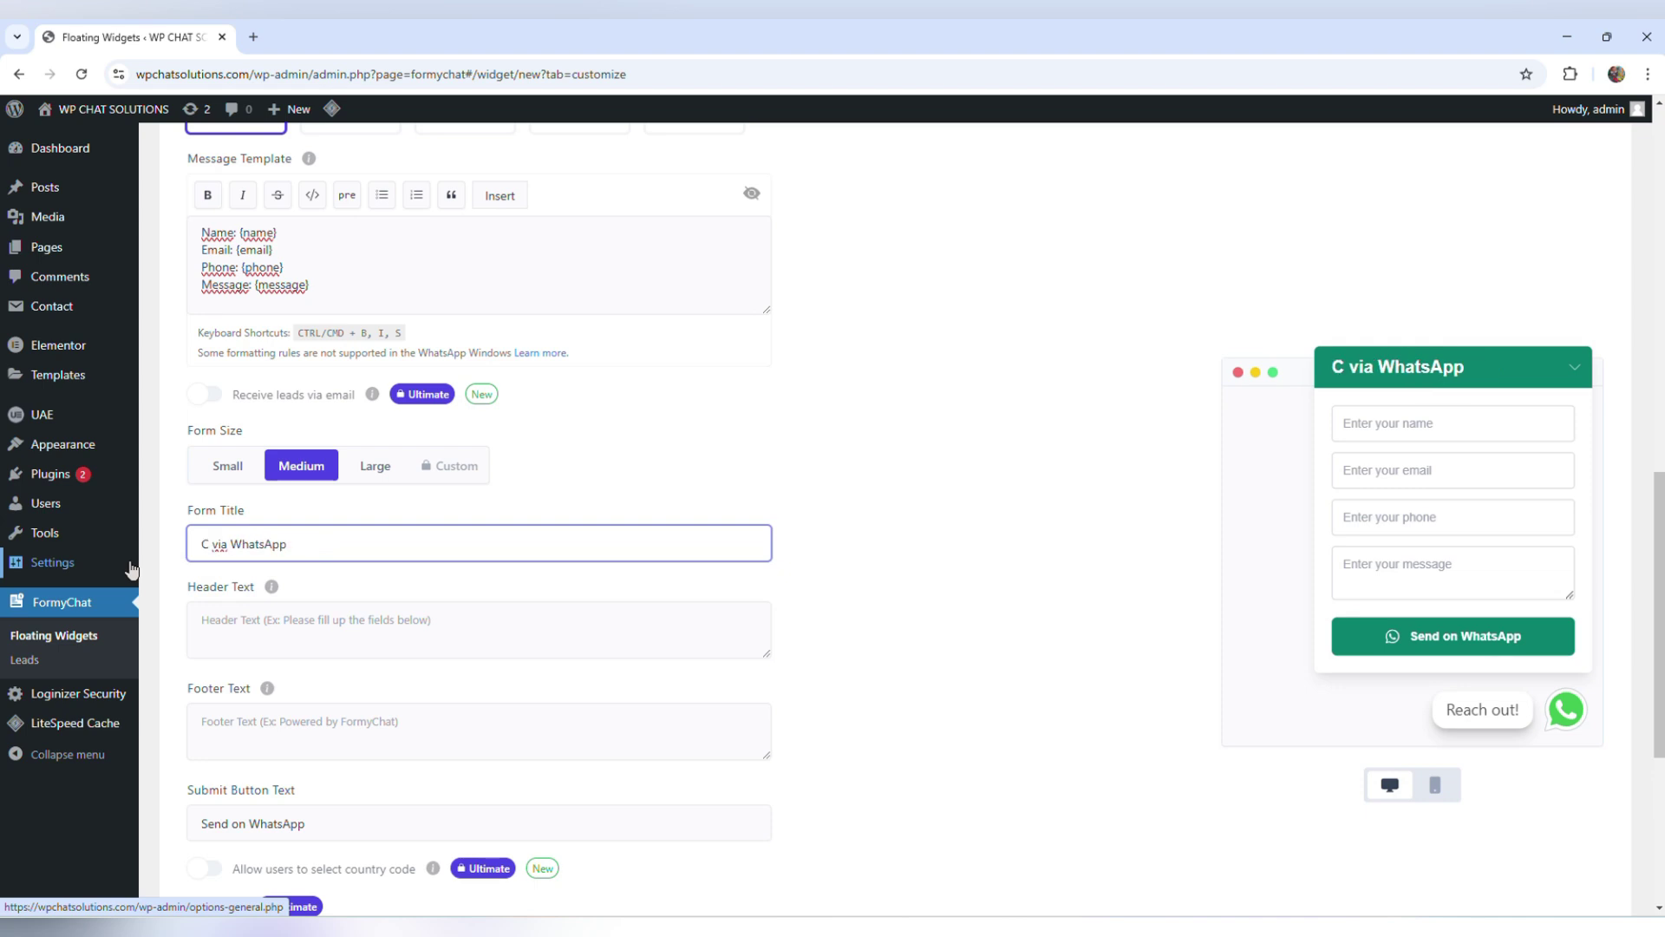
text(ontact)
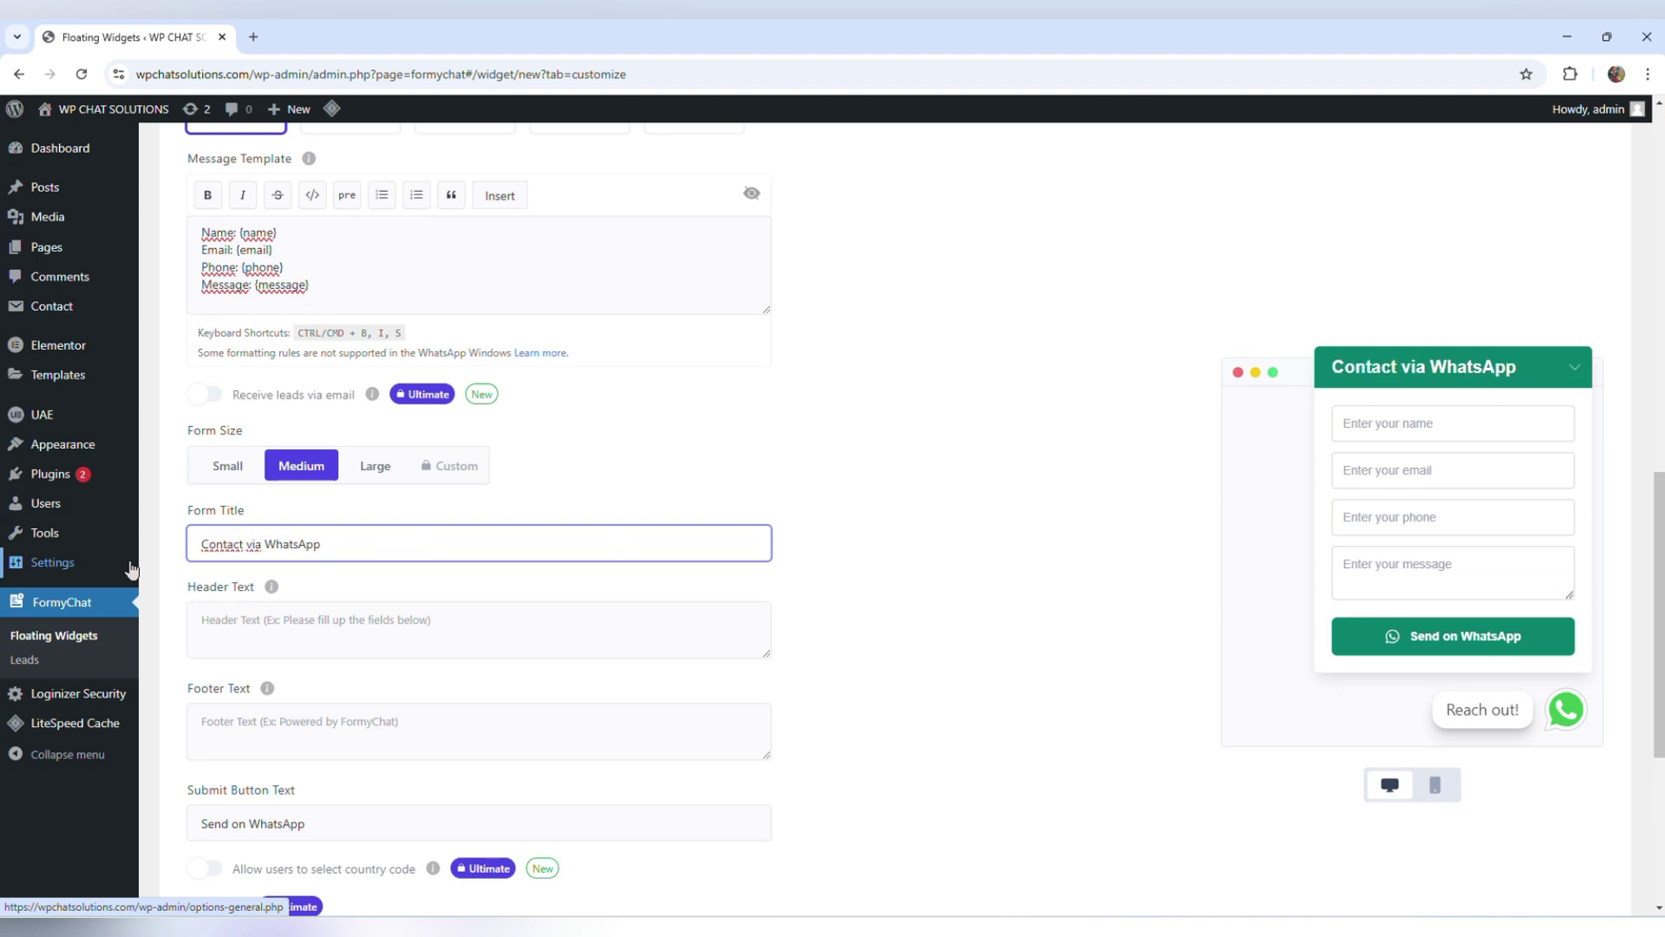
click(243, 573)
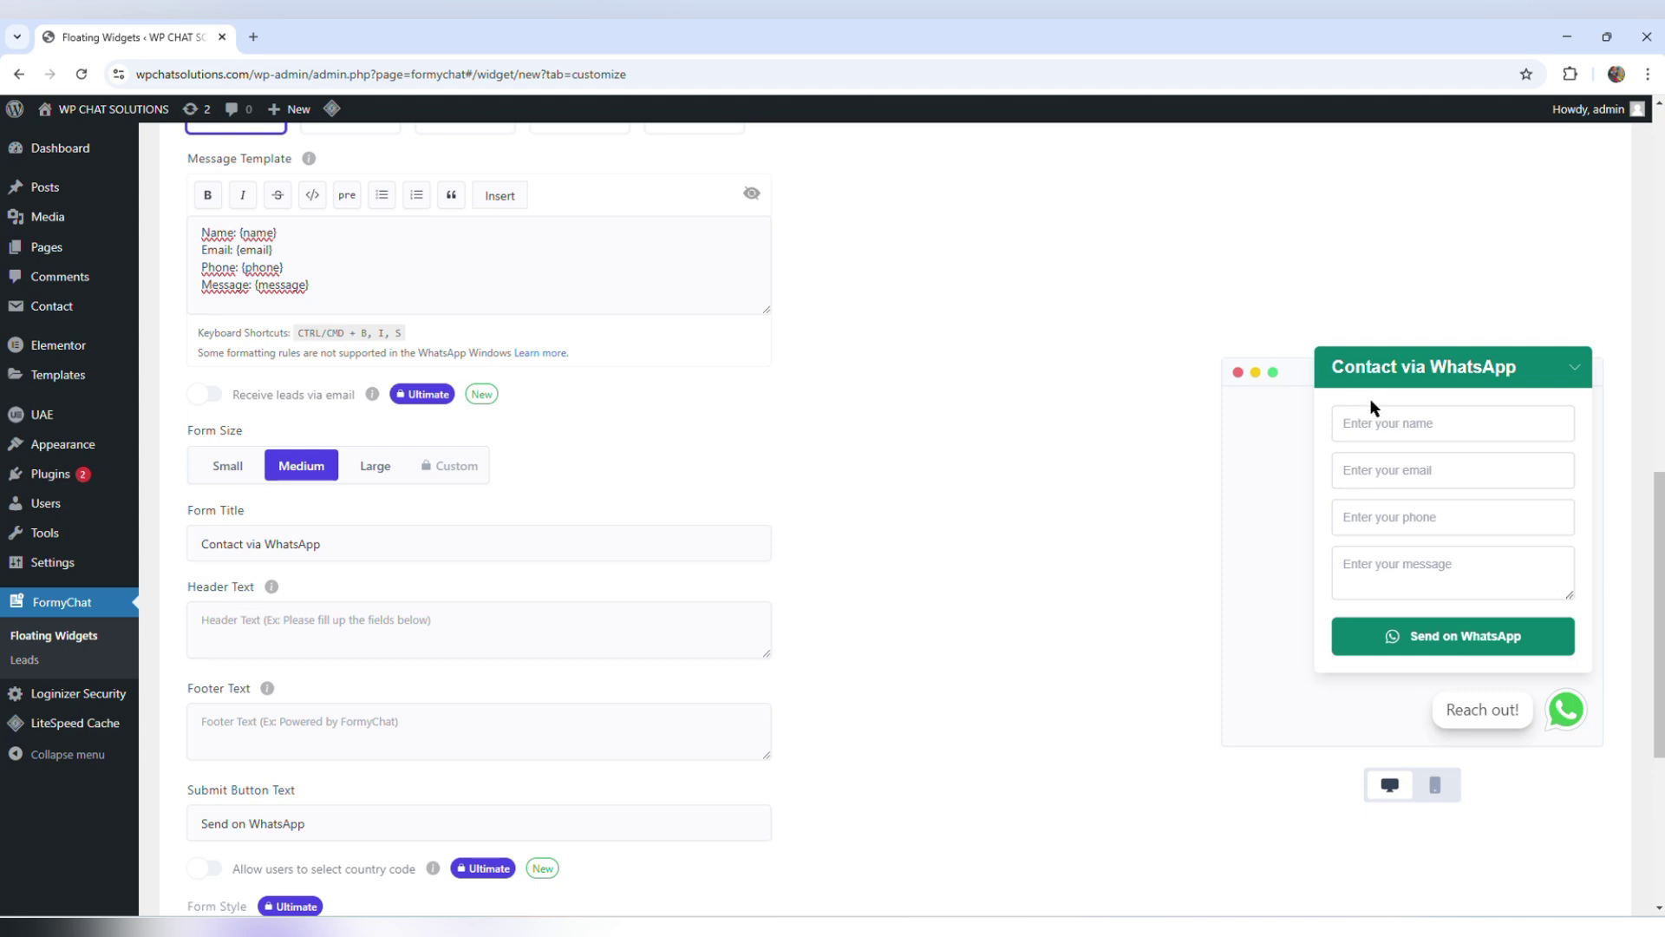
Enter 'Please fill these fields' as the form header, then clear the header text
click(292, 636)
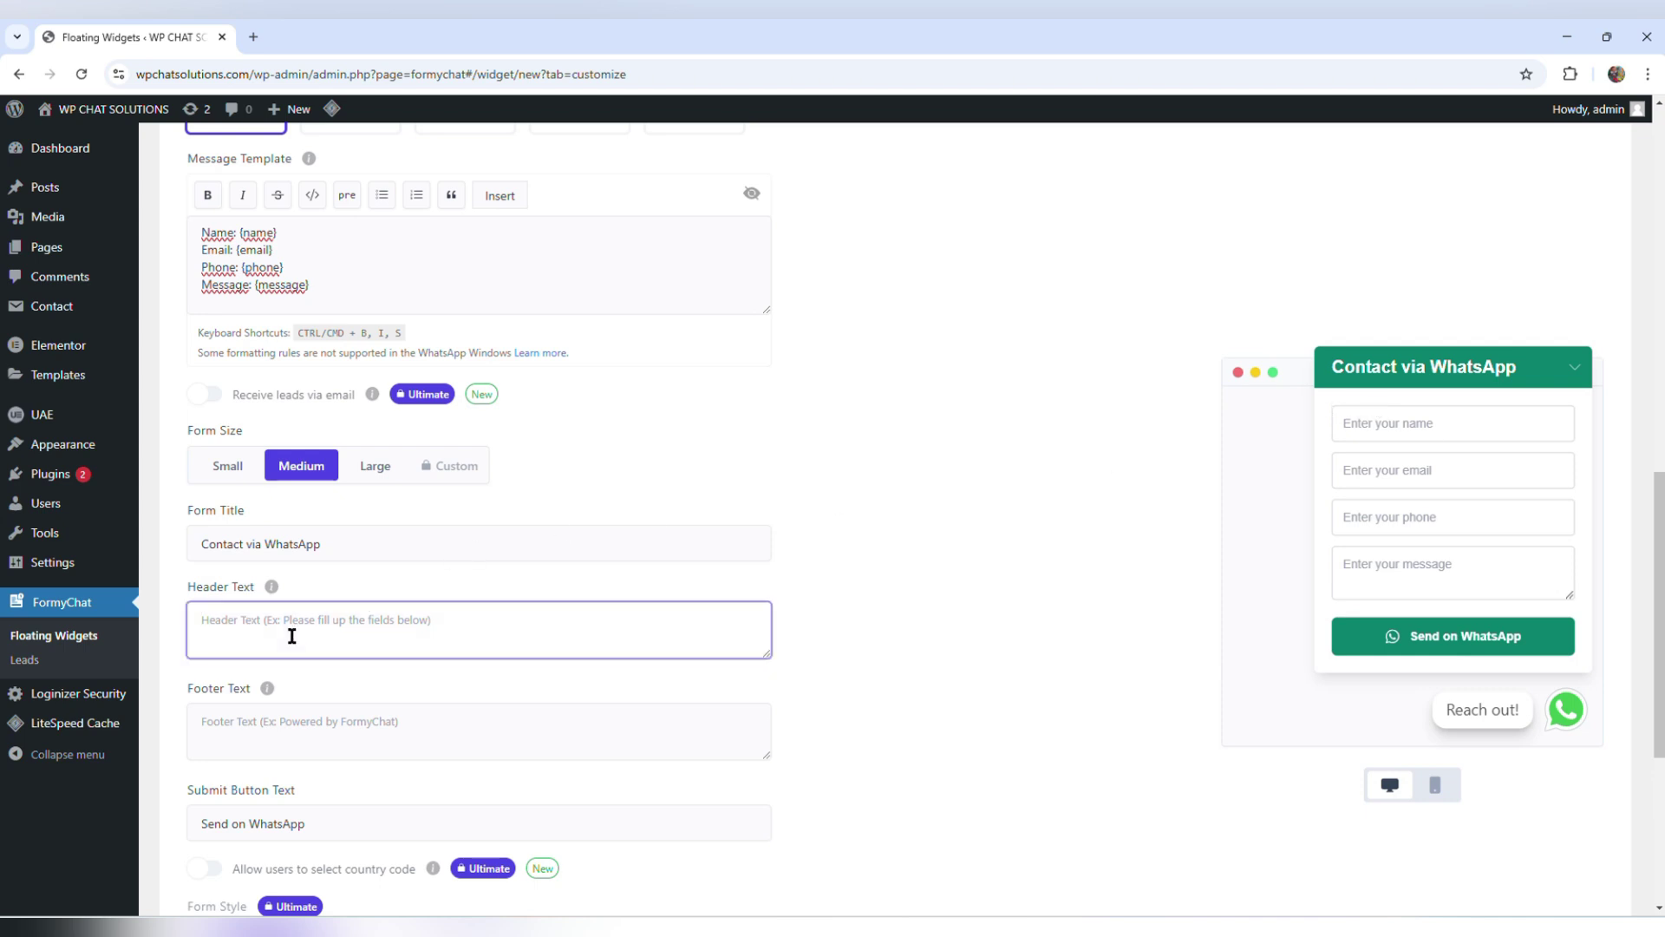
text(Plea)
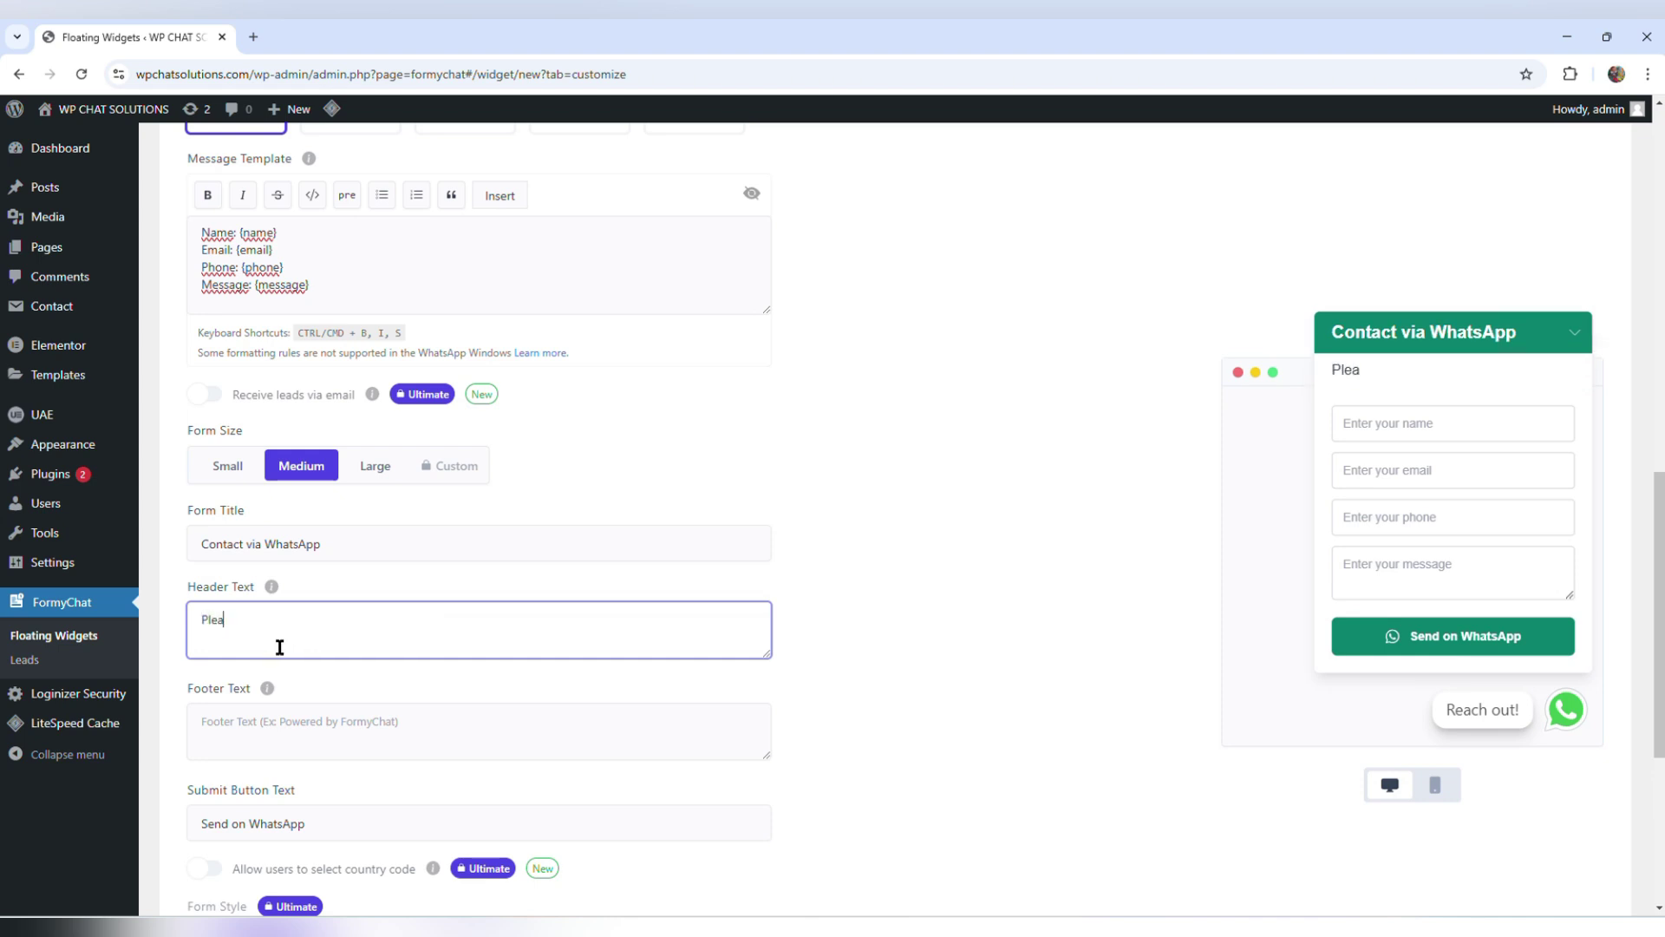
text(se fill these fields)
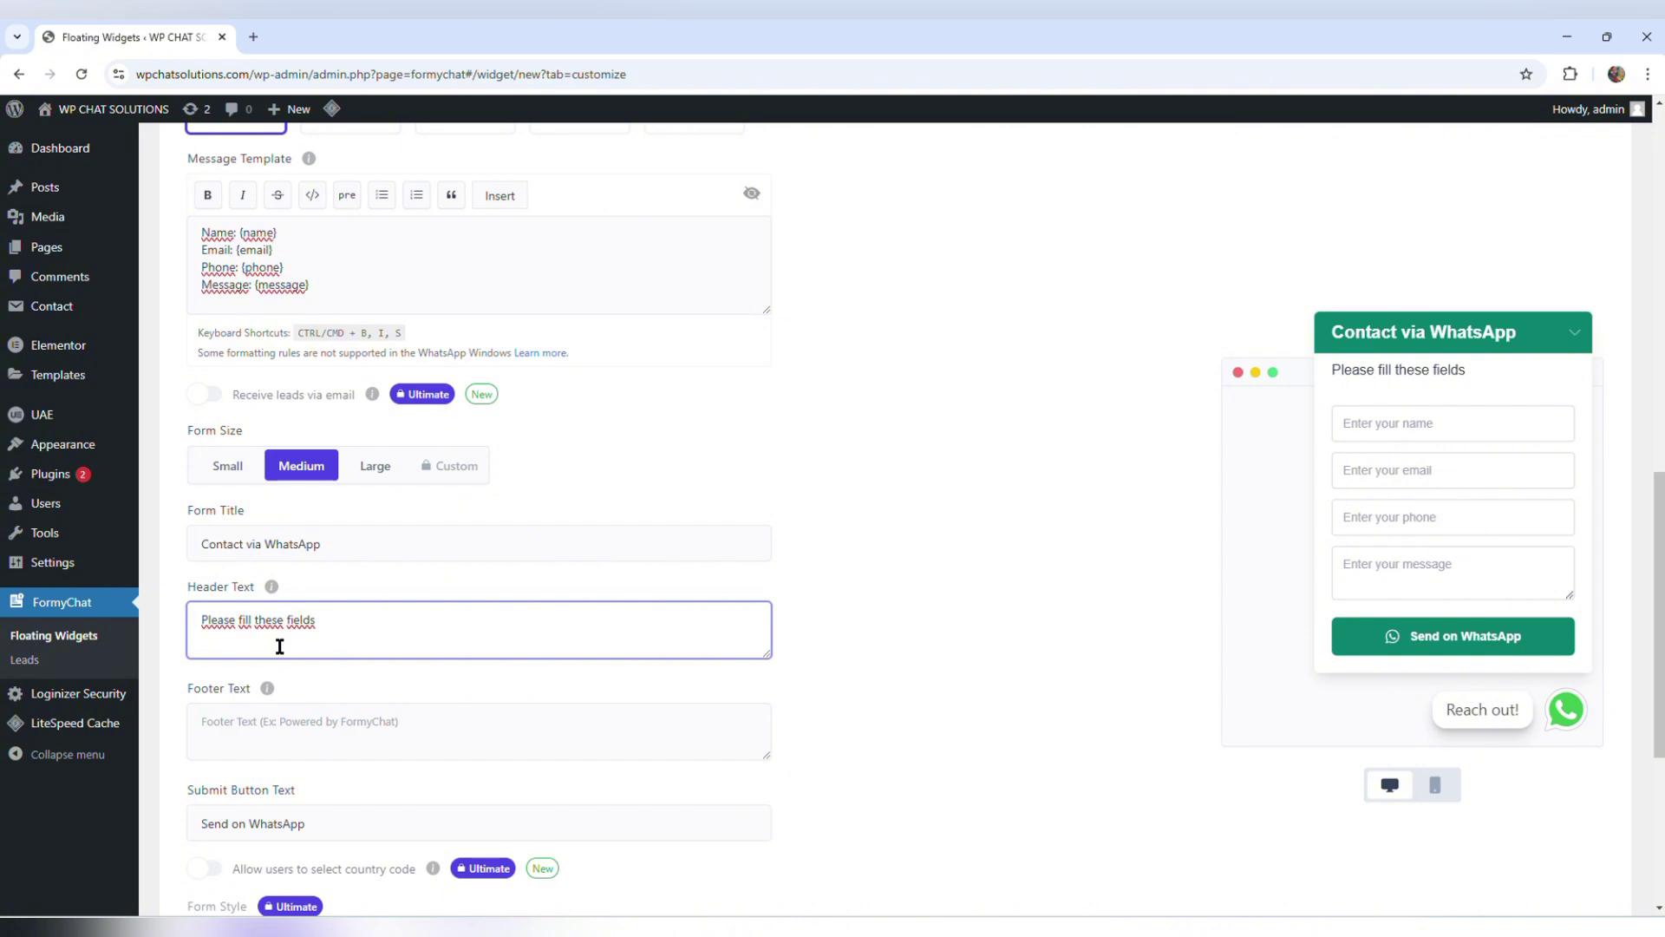
key(ctrl+a)
key(BackSpace)
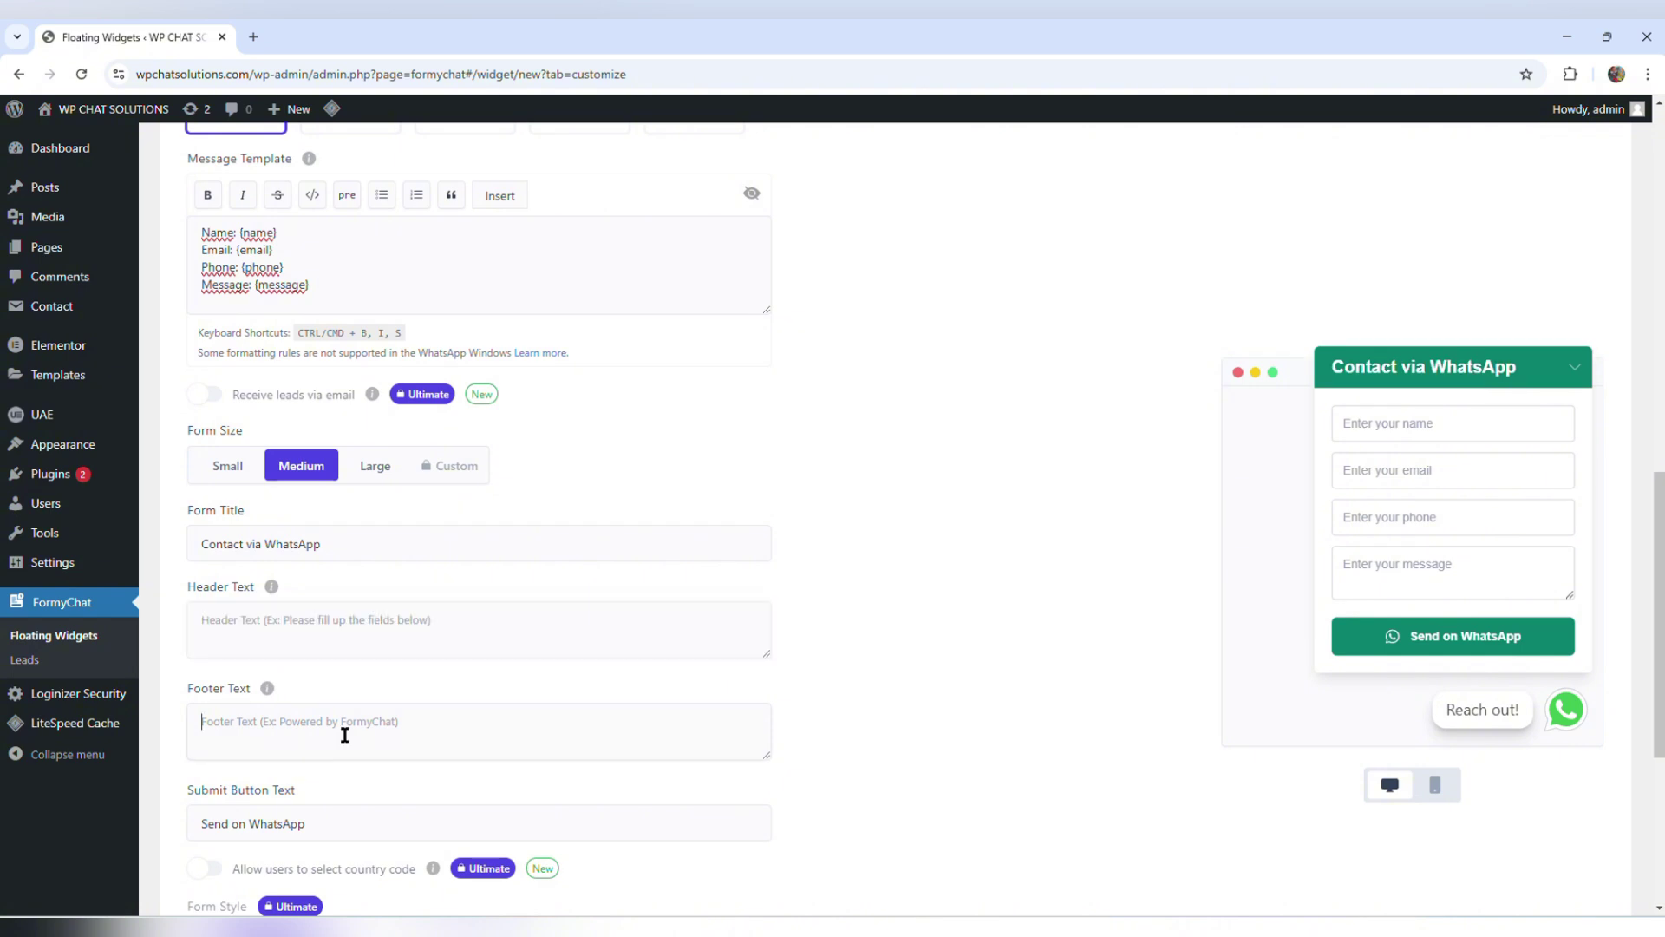
Type 'Thank you' as footer text and erase it, leaving the footer empty
click(344, 735)
text(Thank you)
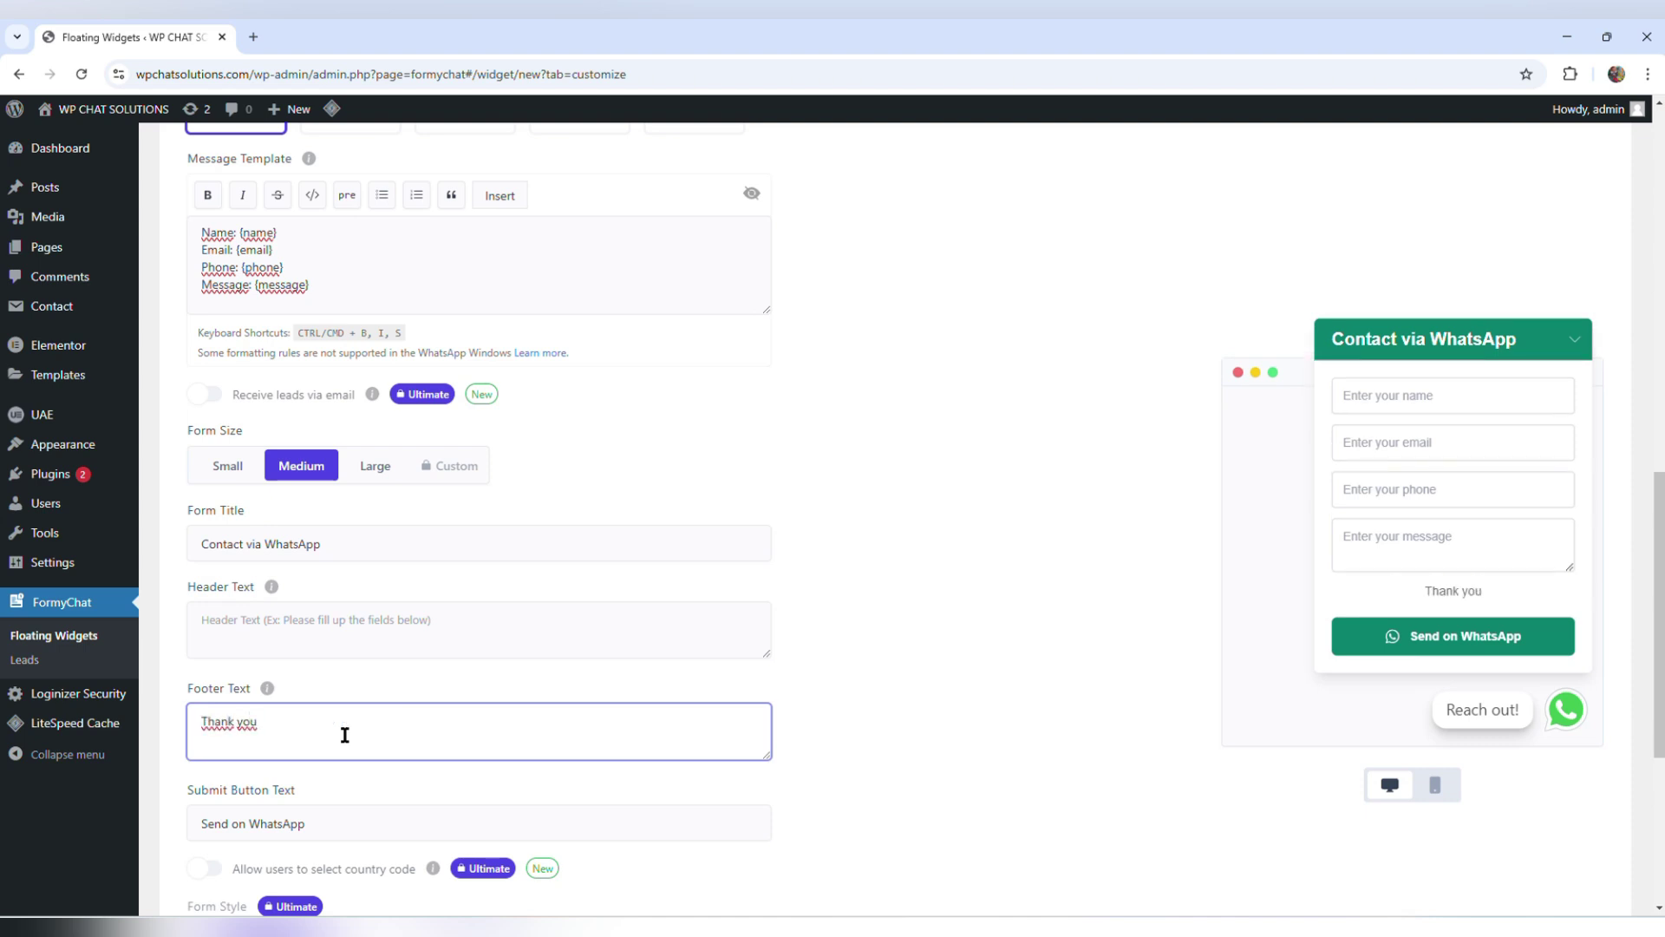
key(BackSpace)
key(BackSpace)
key(BackSpace)
key(BackSpace)
key(BackSpace)
key(BackSpace)
key(BackSpace)
key(BackSpace)
key(BackSpace)
scroll(342, 733, down, 1)
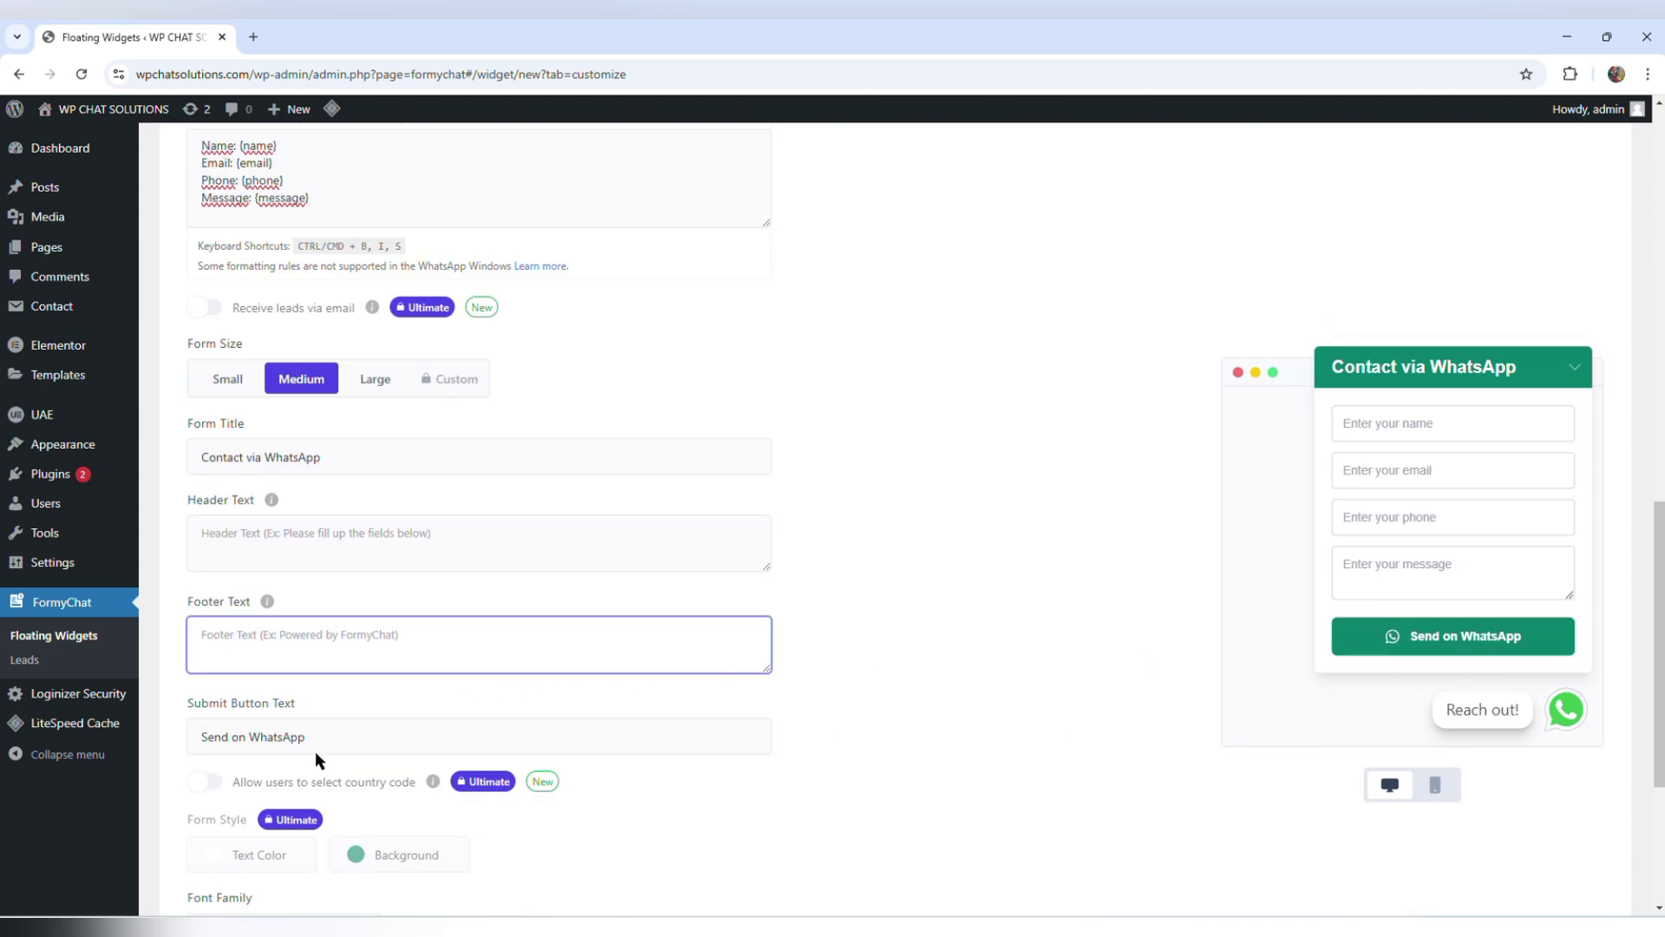
scroll(315, 754, down, 2)
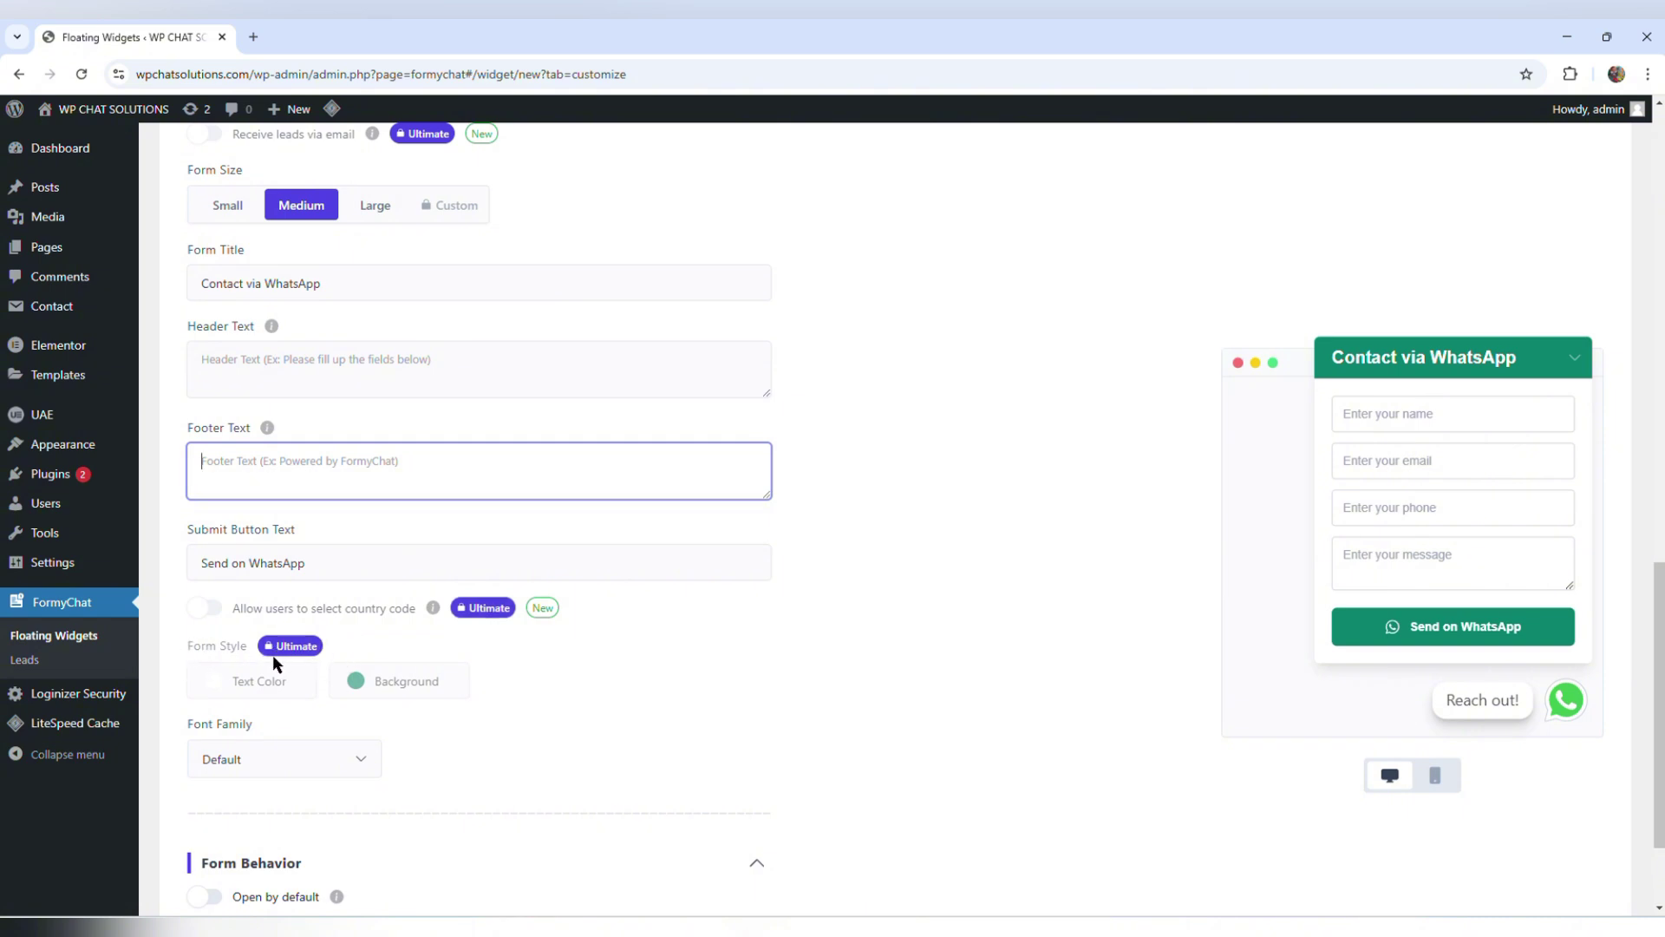
Keep the Default font family and enable Open by default under Form Behavior
scroll(246, 726, down, 1)
click(174, 615)
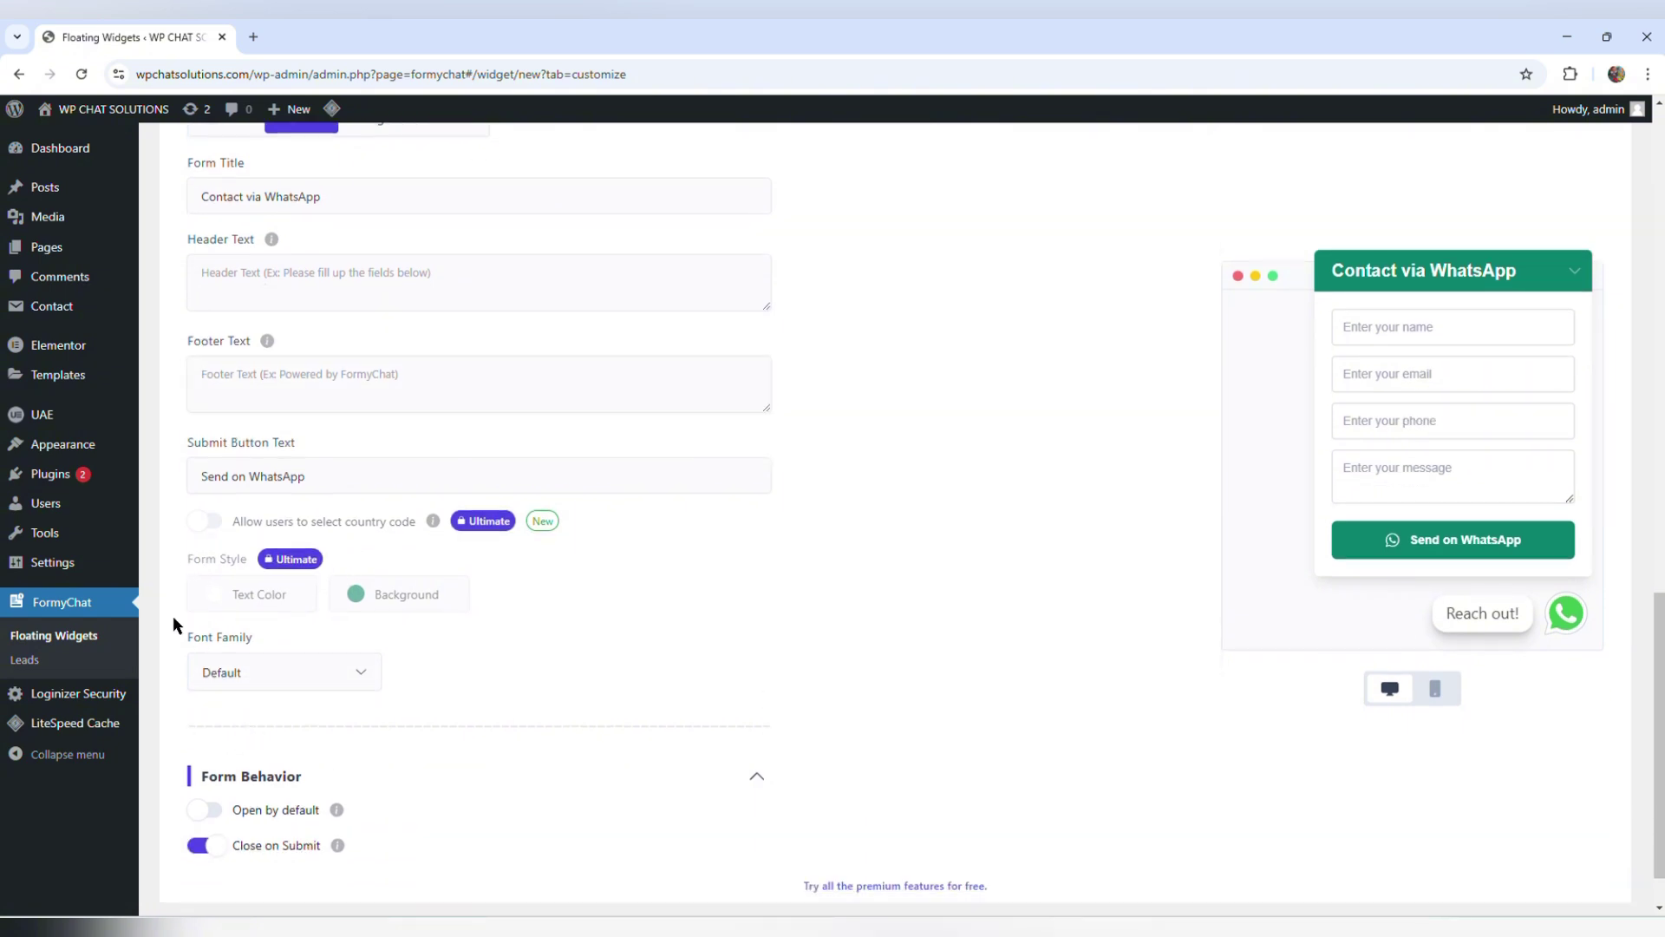
click(357, 675)
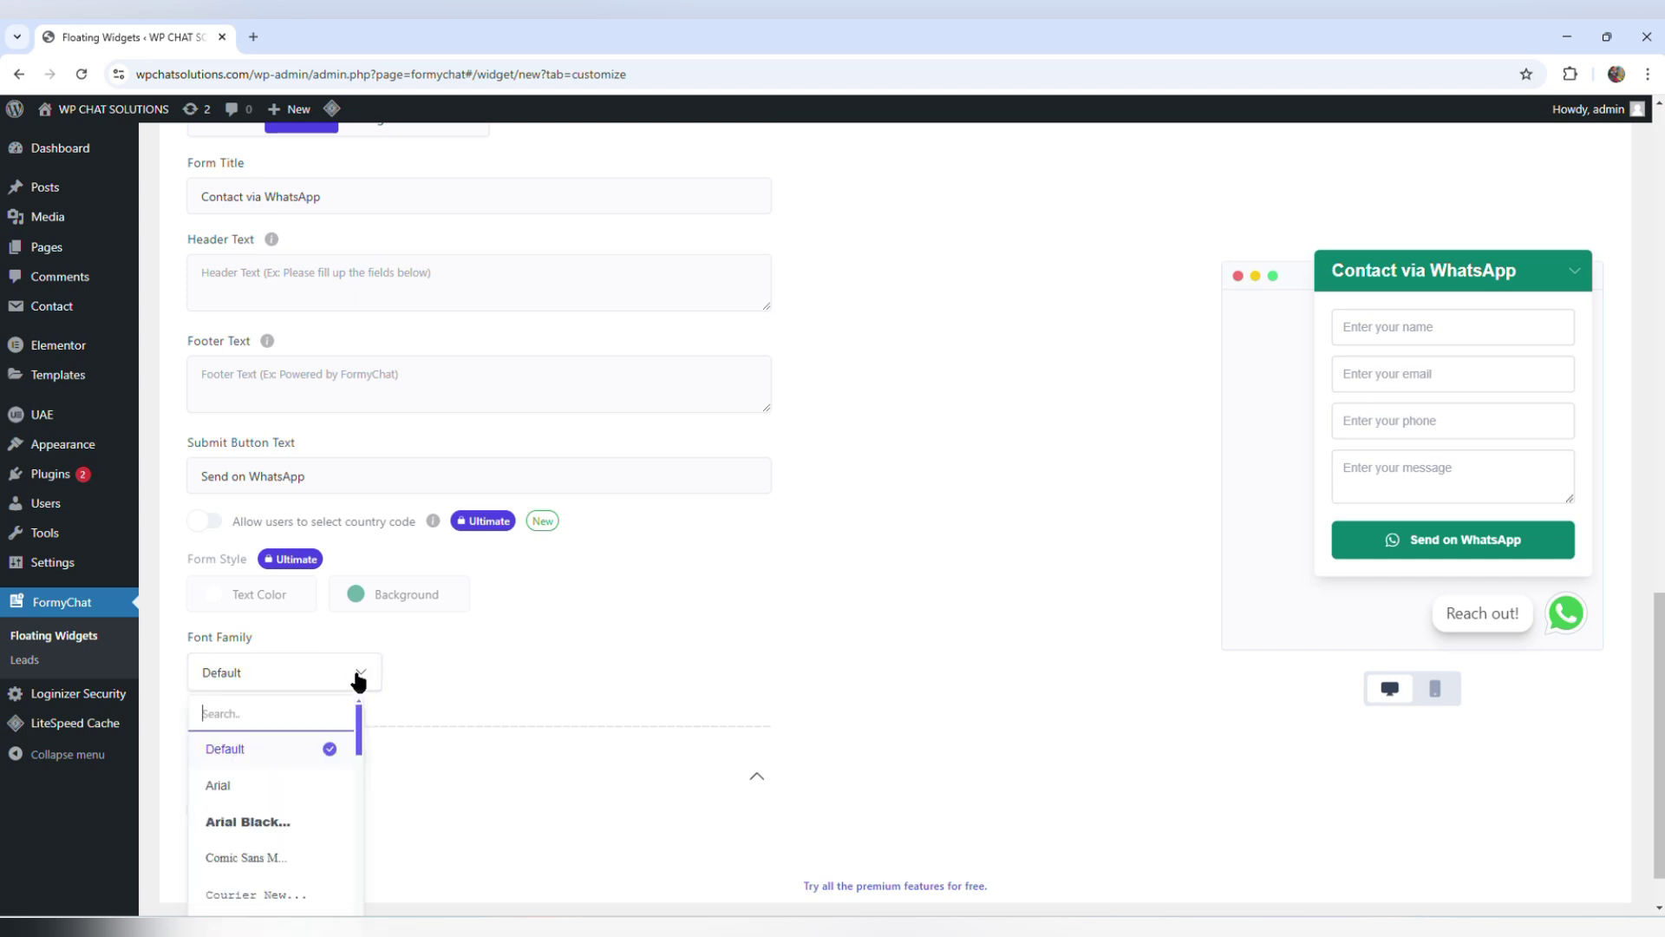
click(449, 676)
scroll(449, 677, down, 1)
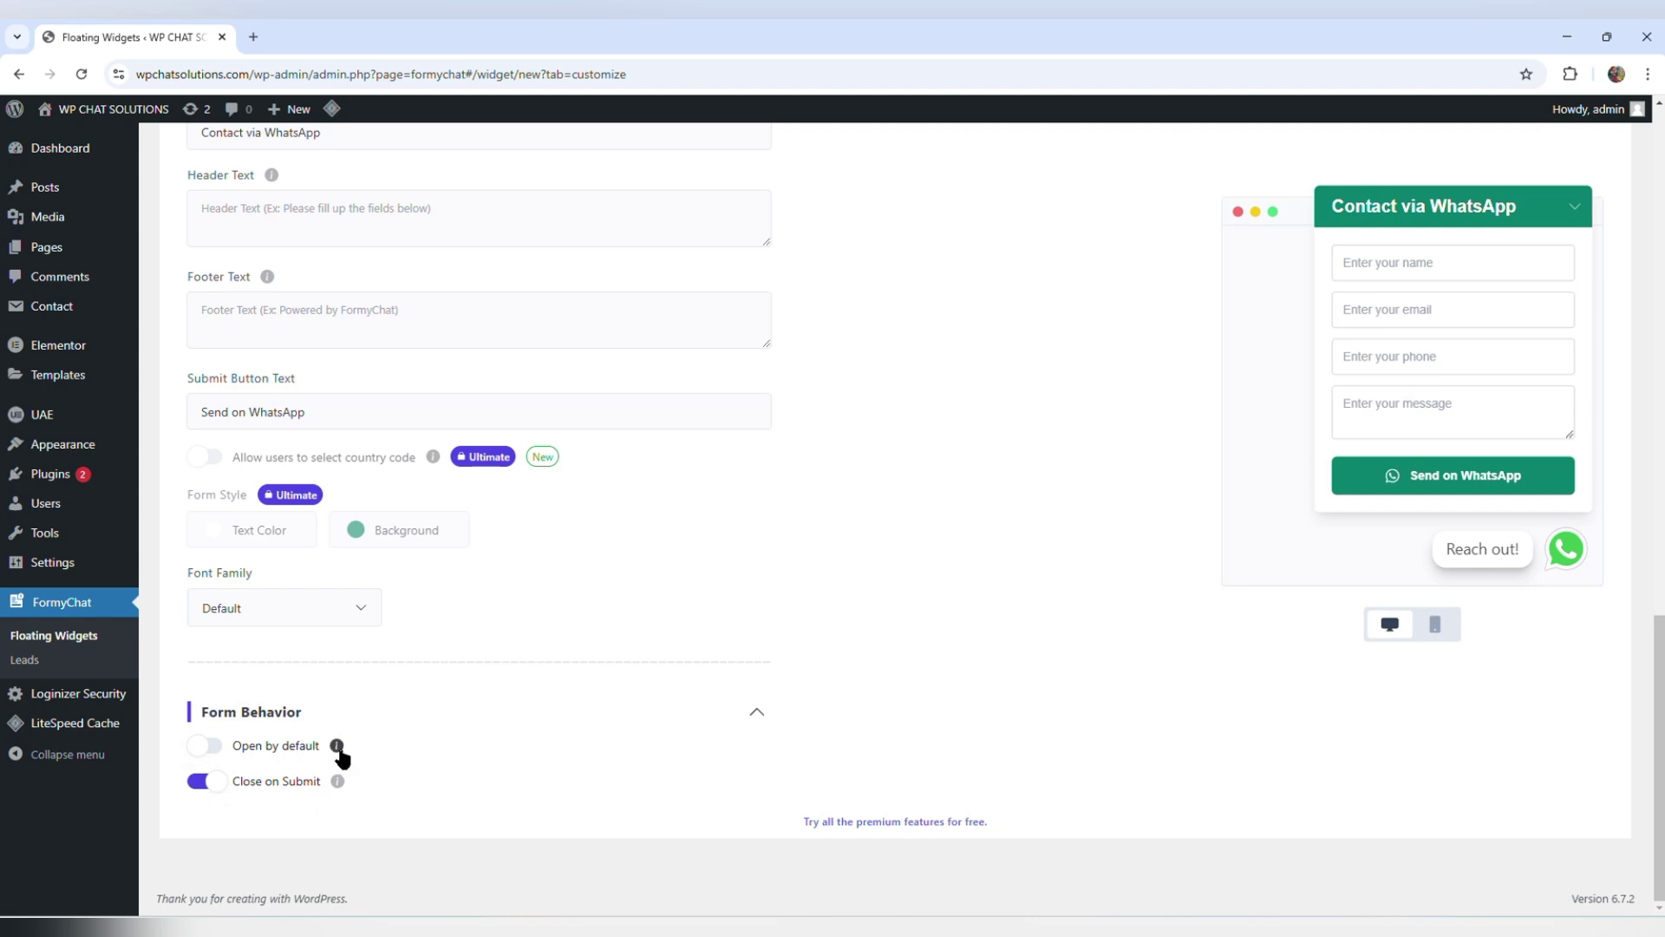
mouse_move(340, 754)
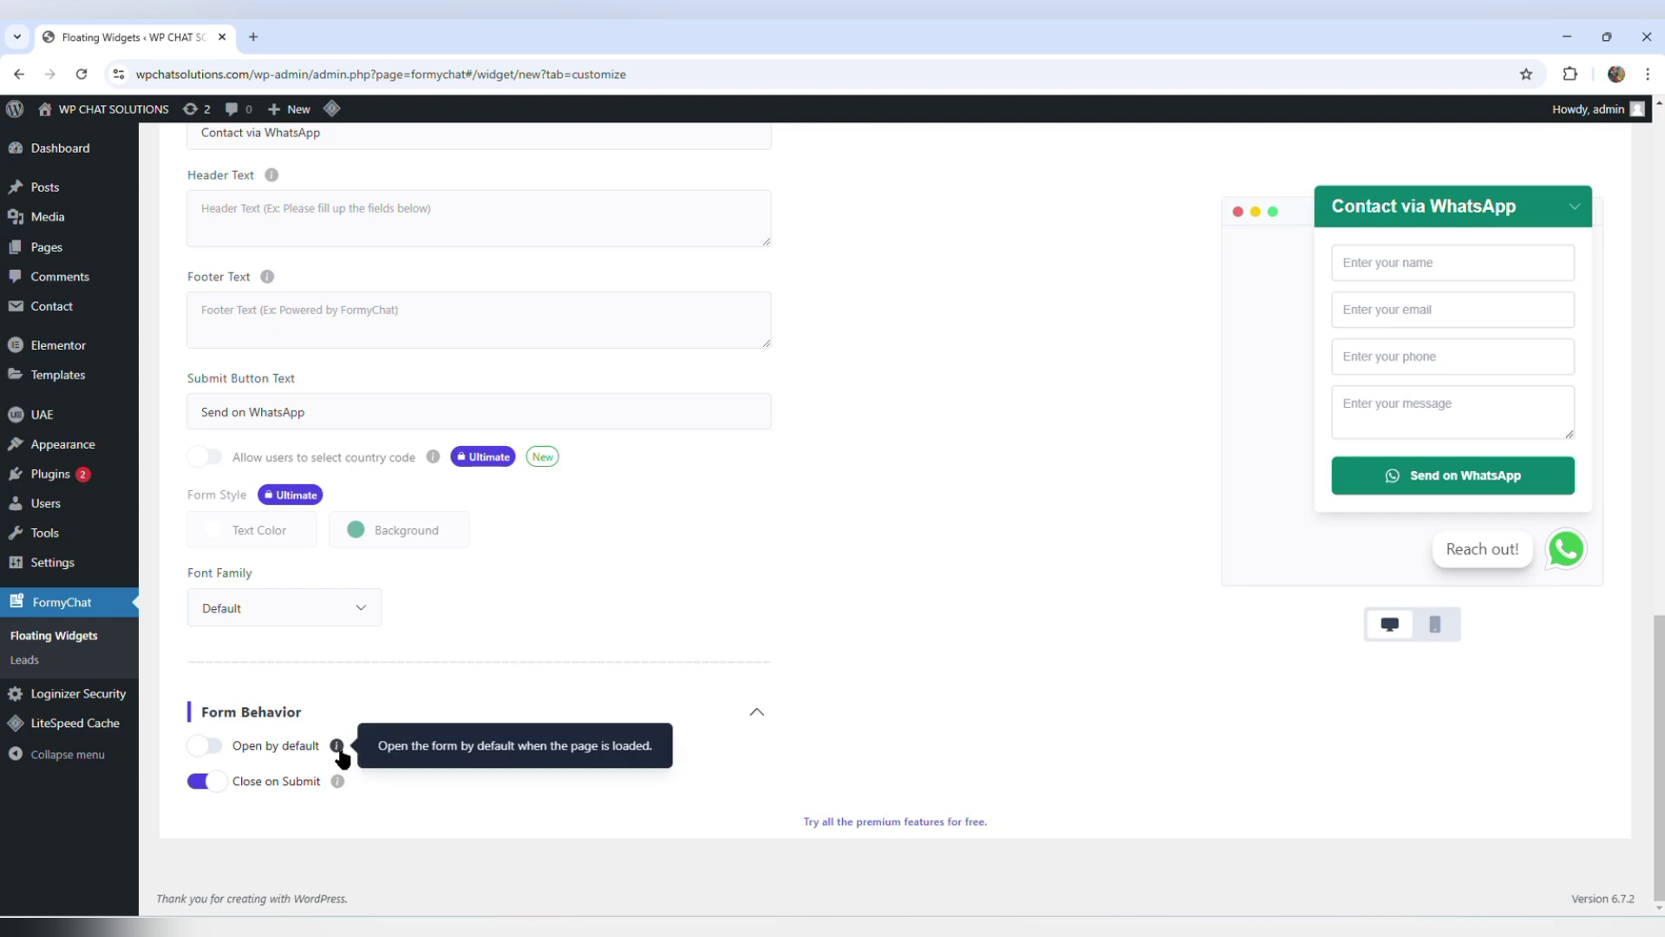
click(202, 750)
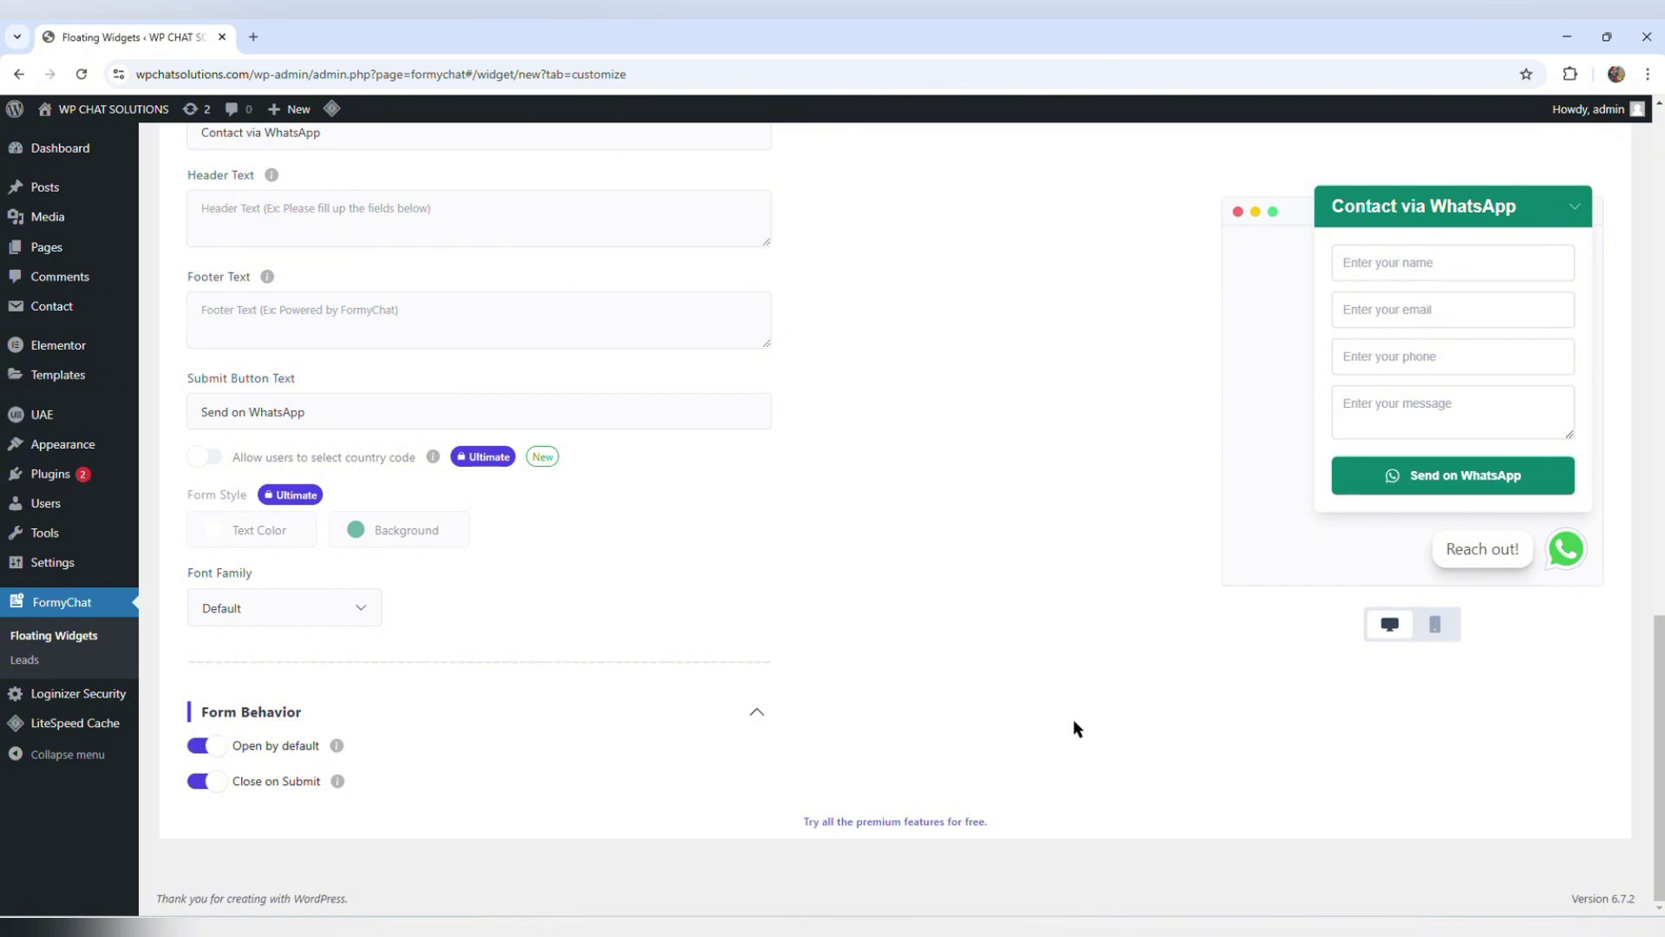
scroll(1073, 728, up, 15)
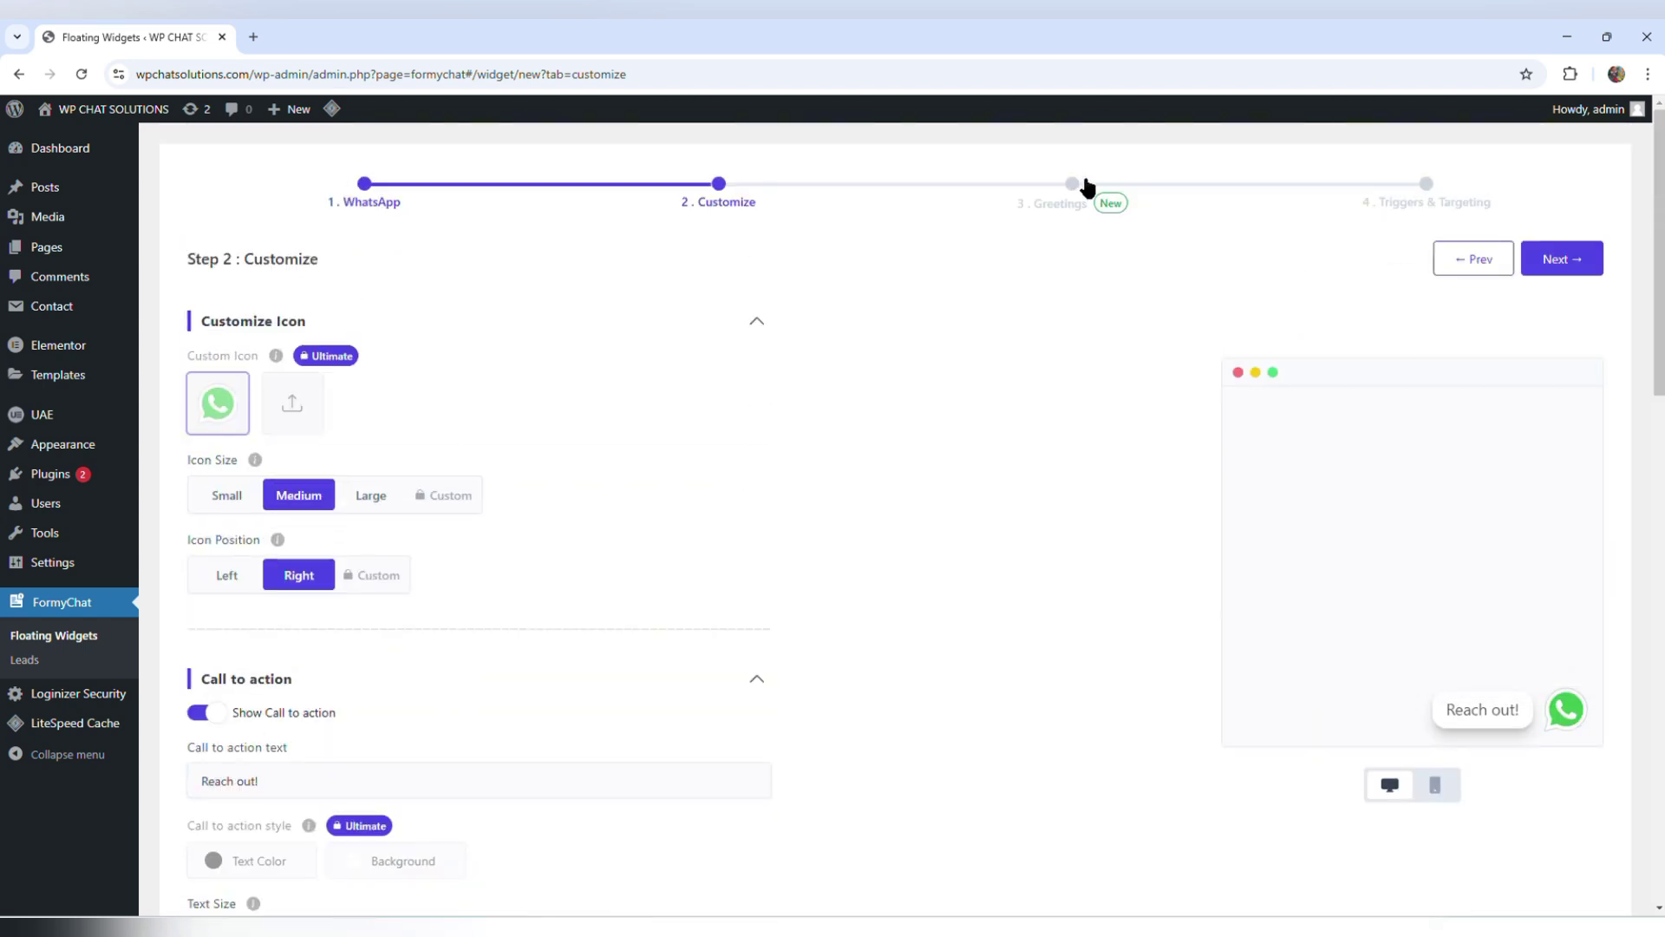
On Step 3 Greetings, enable the greeting popup and choose the Wave template in Style 1
click(1552, 258)
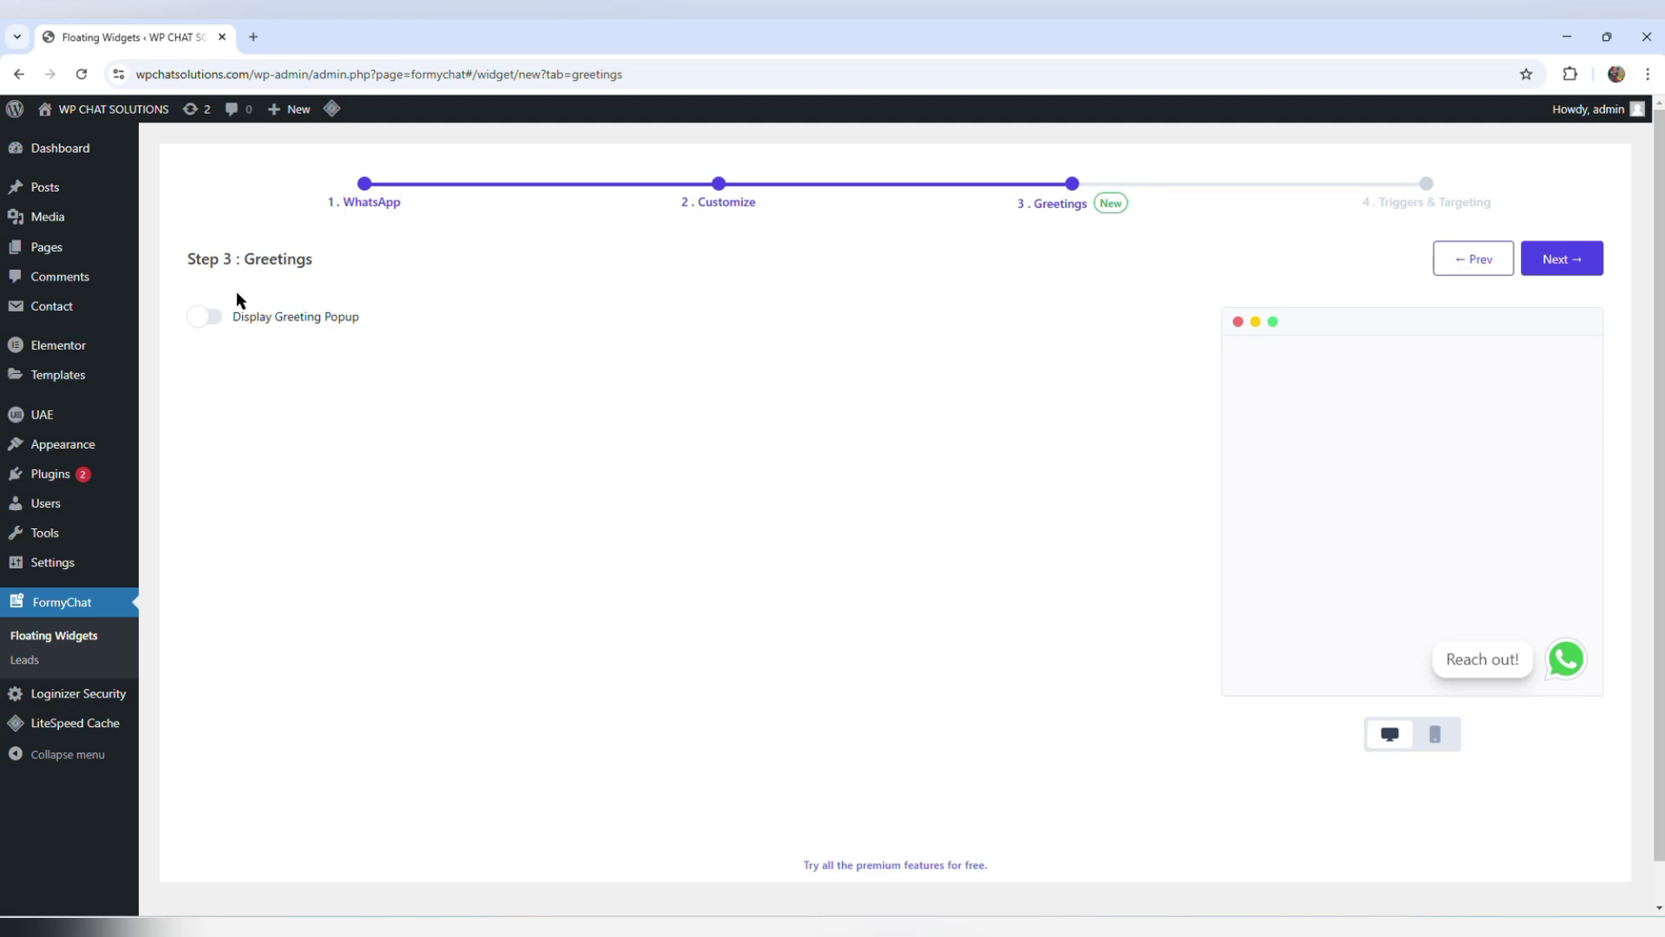
click(199, 319)
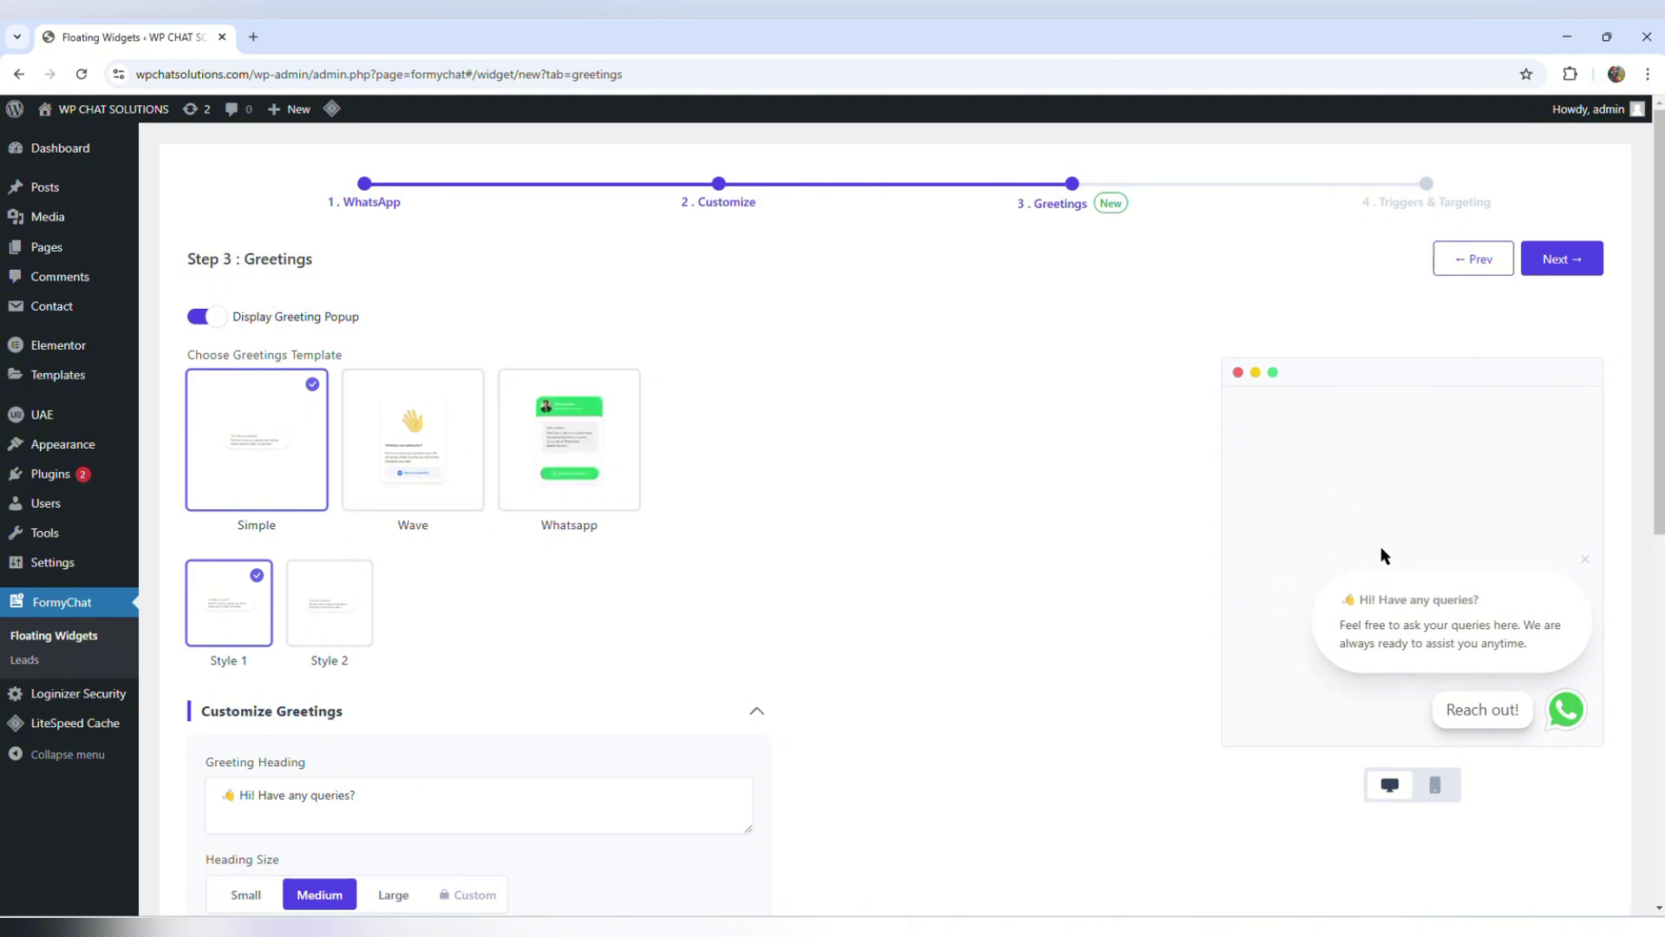
click(382, 444)
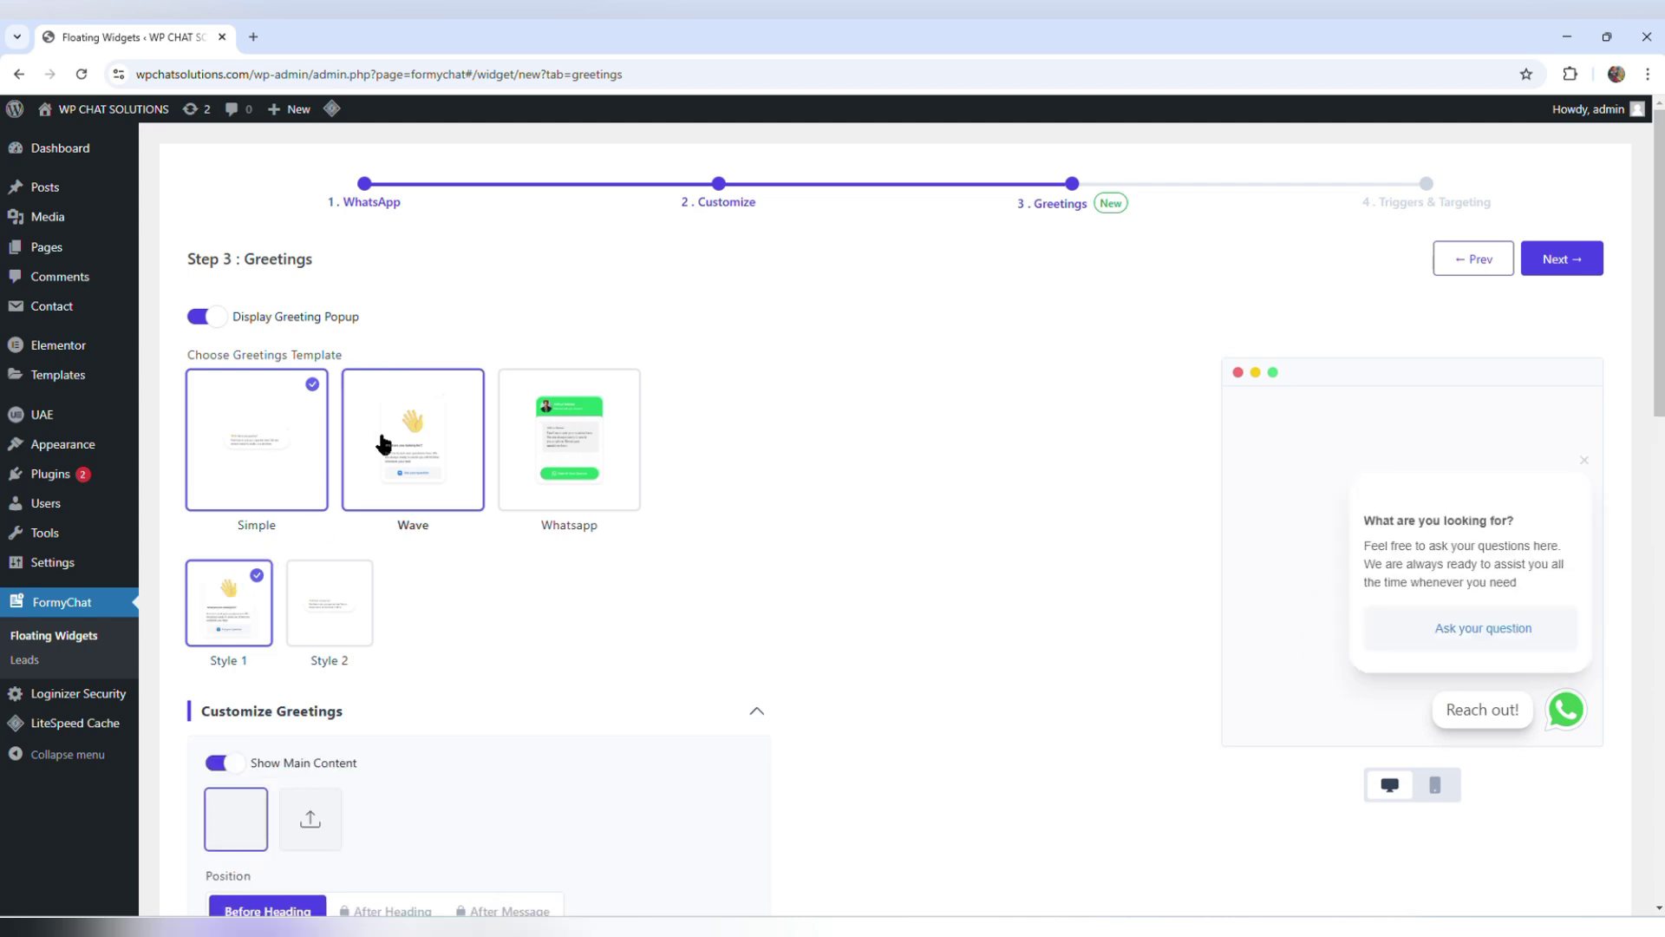
click(253, 439)
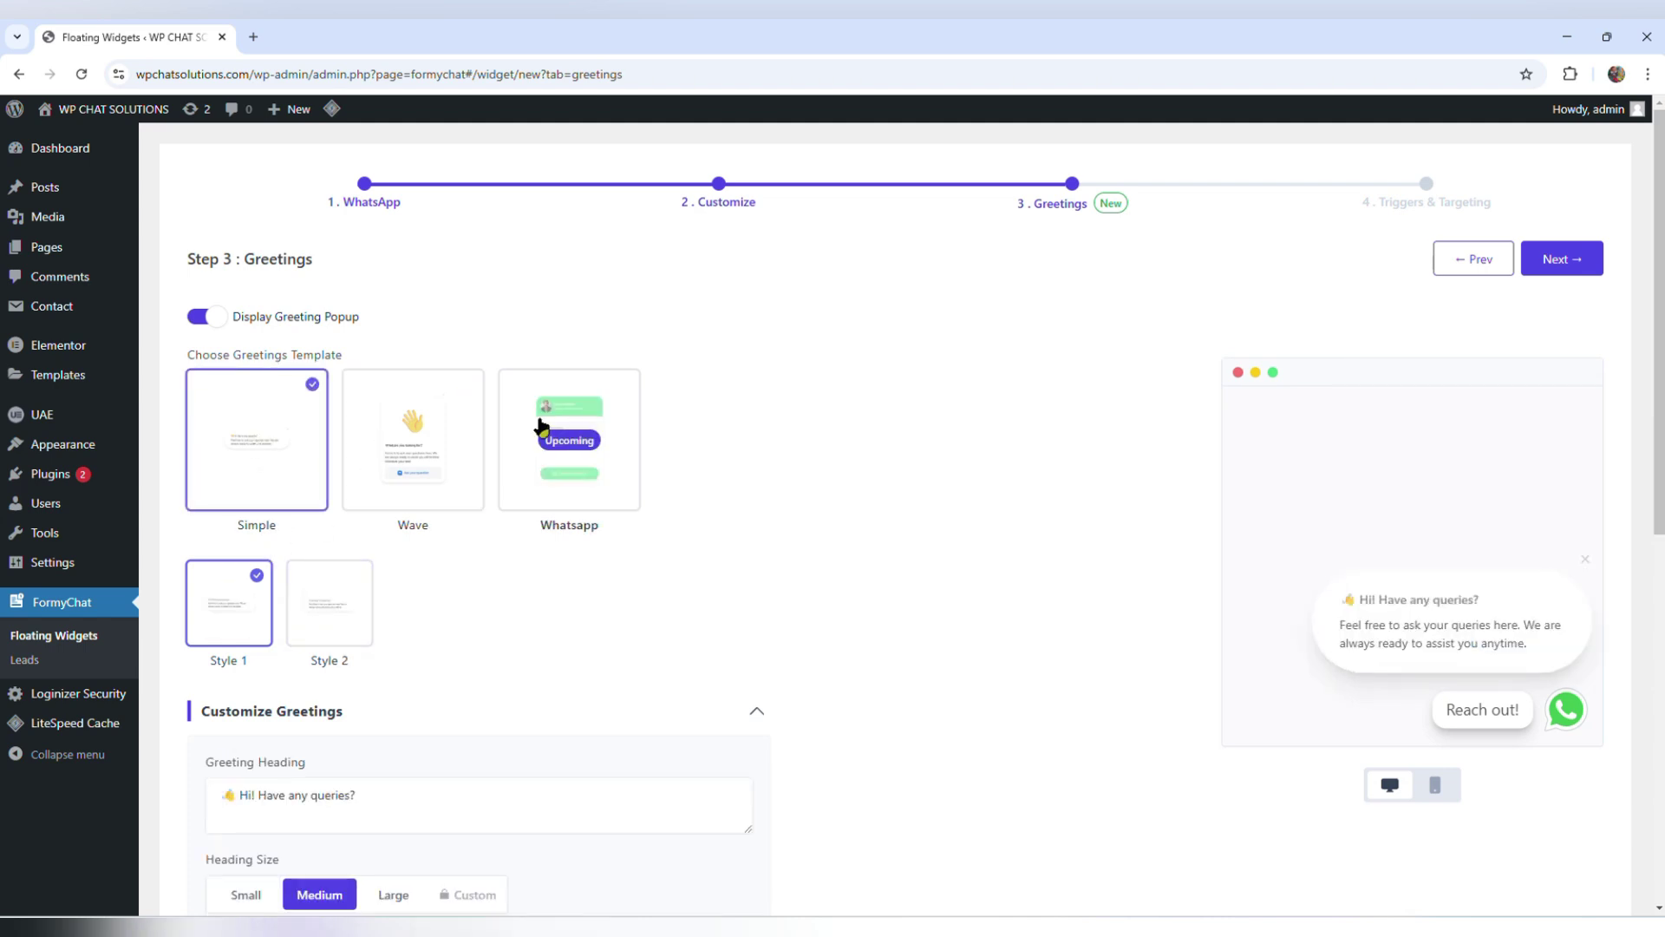
click(389, 455)
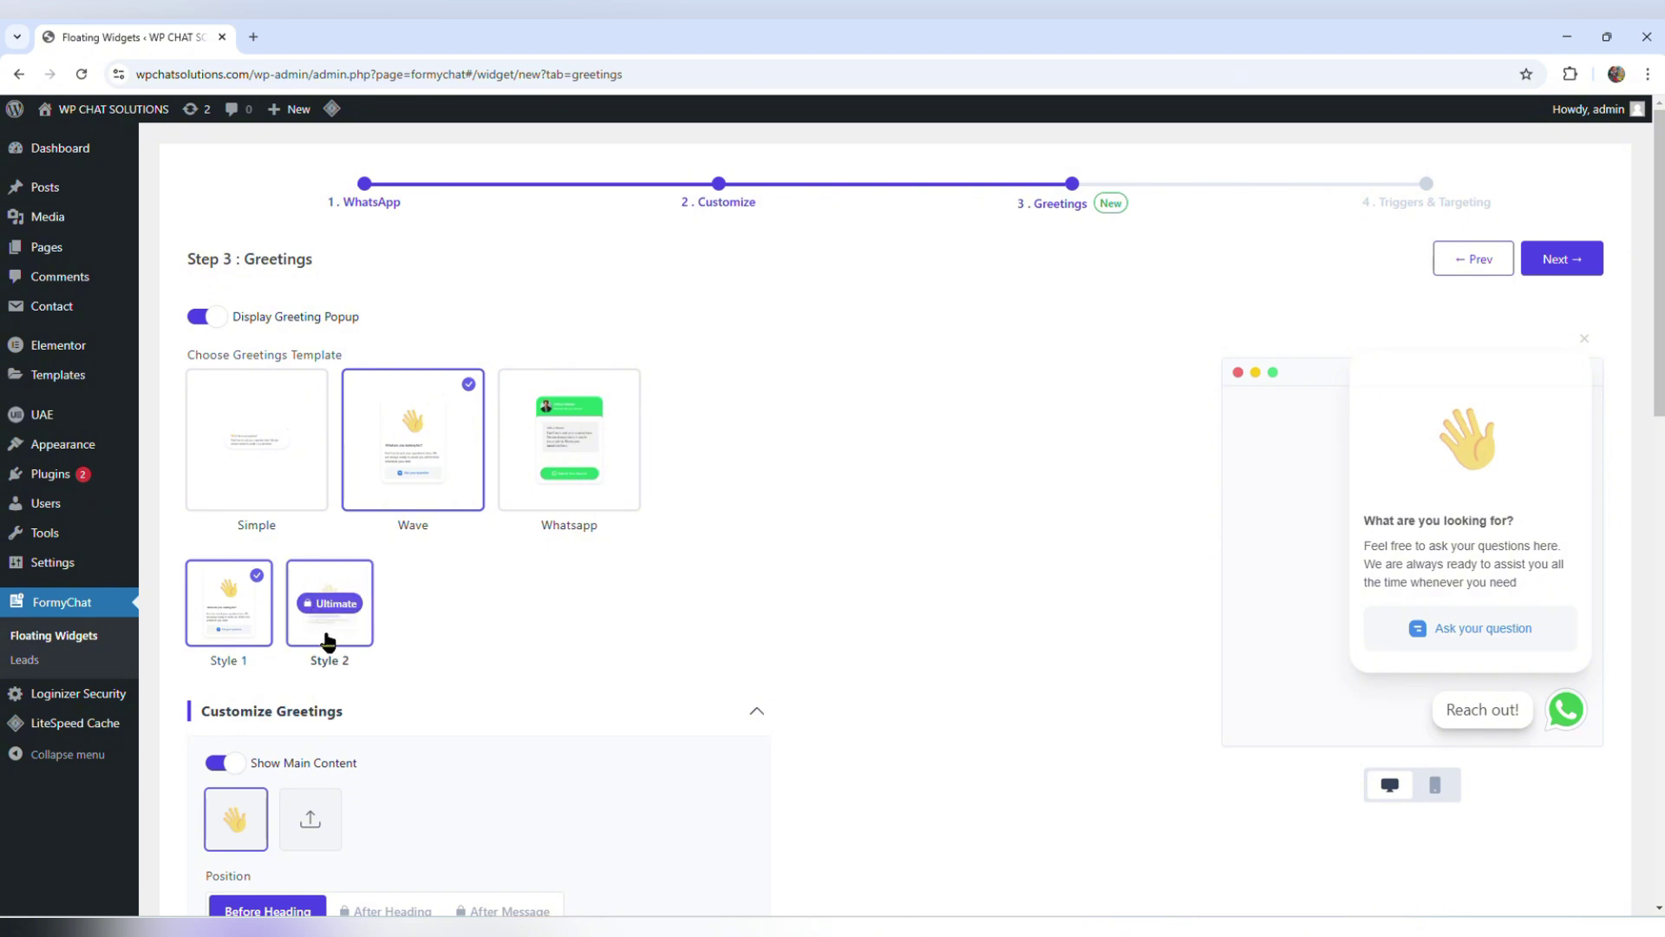
scroll(230, 613, down, 4)
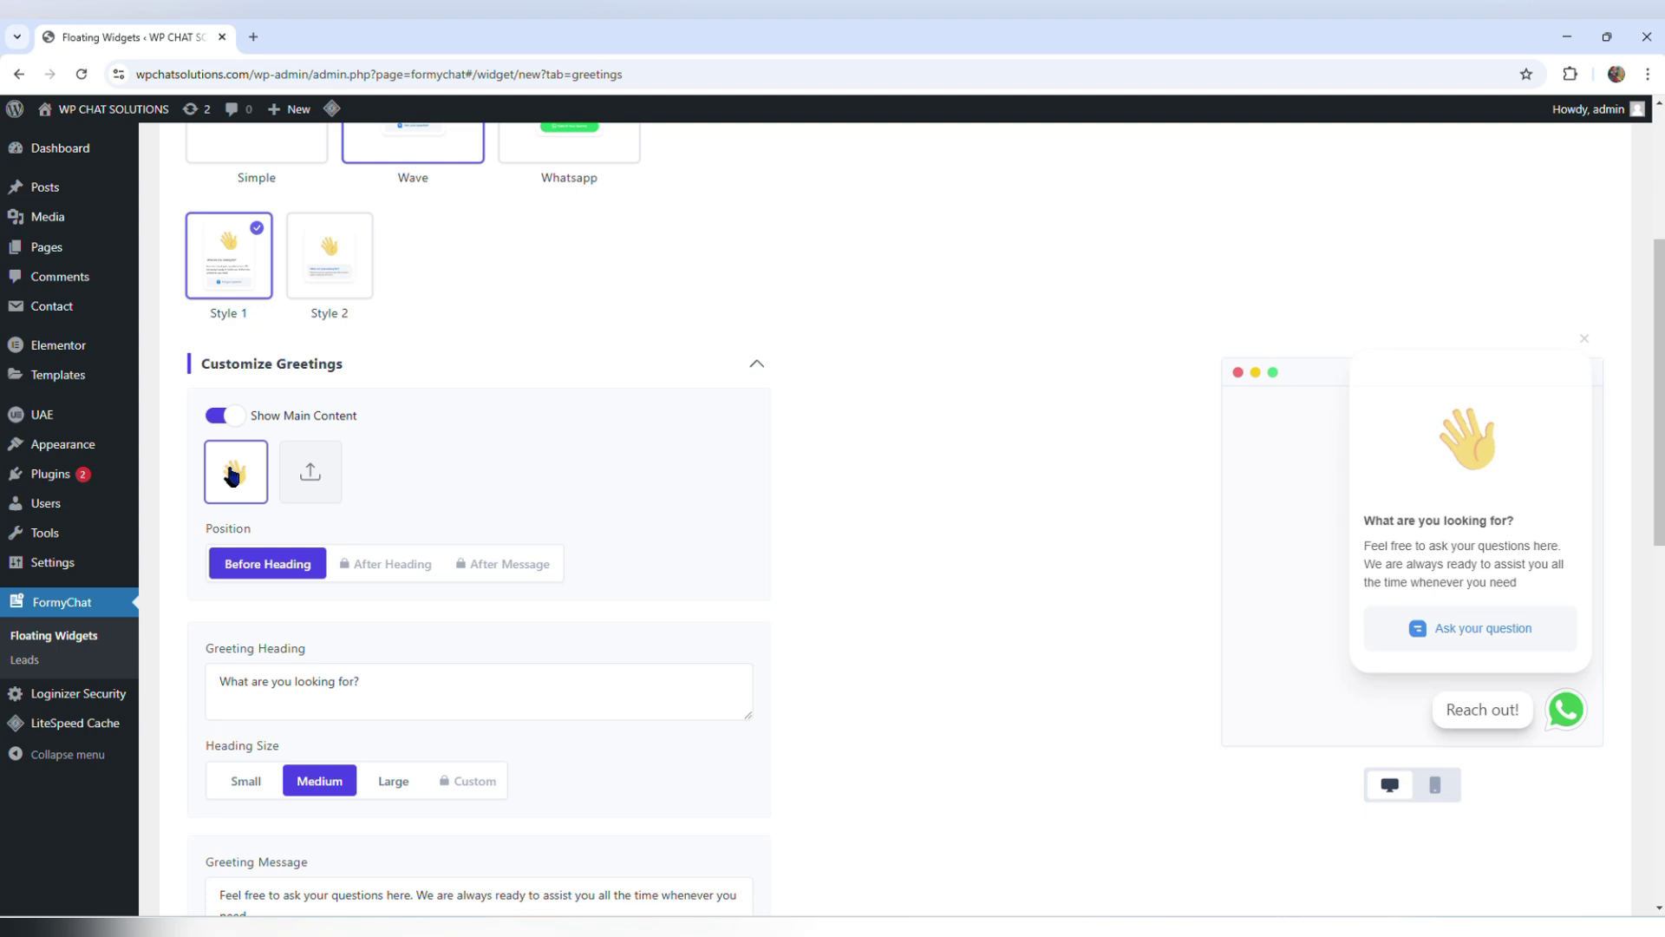
Turn the Wave greeting's waving-hand image back on, closing the premium prompt from After Heading
click(236, 417)
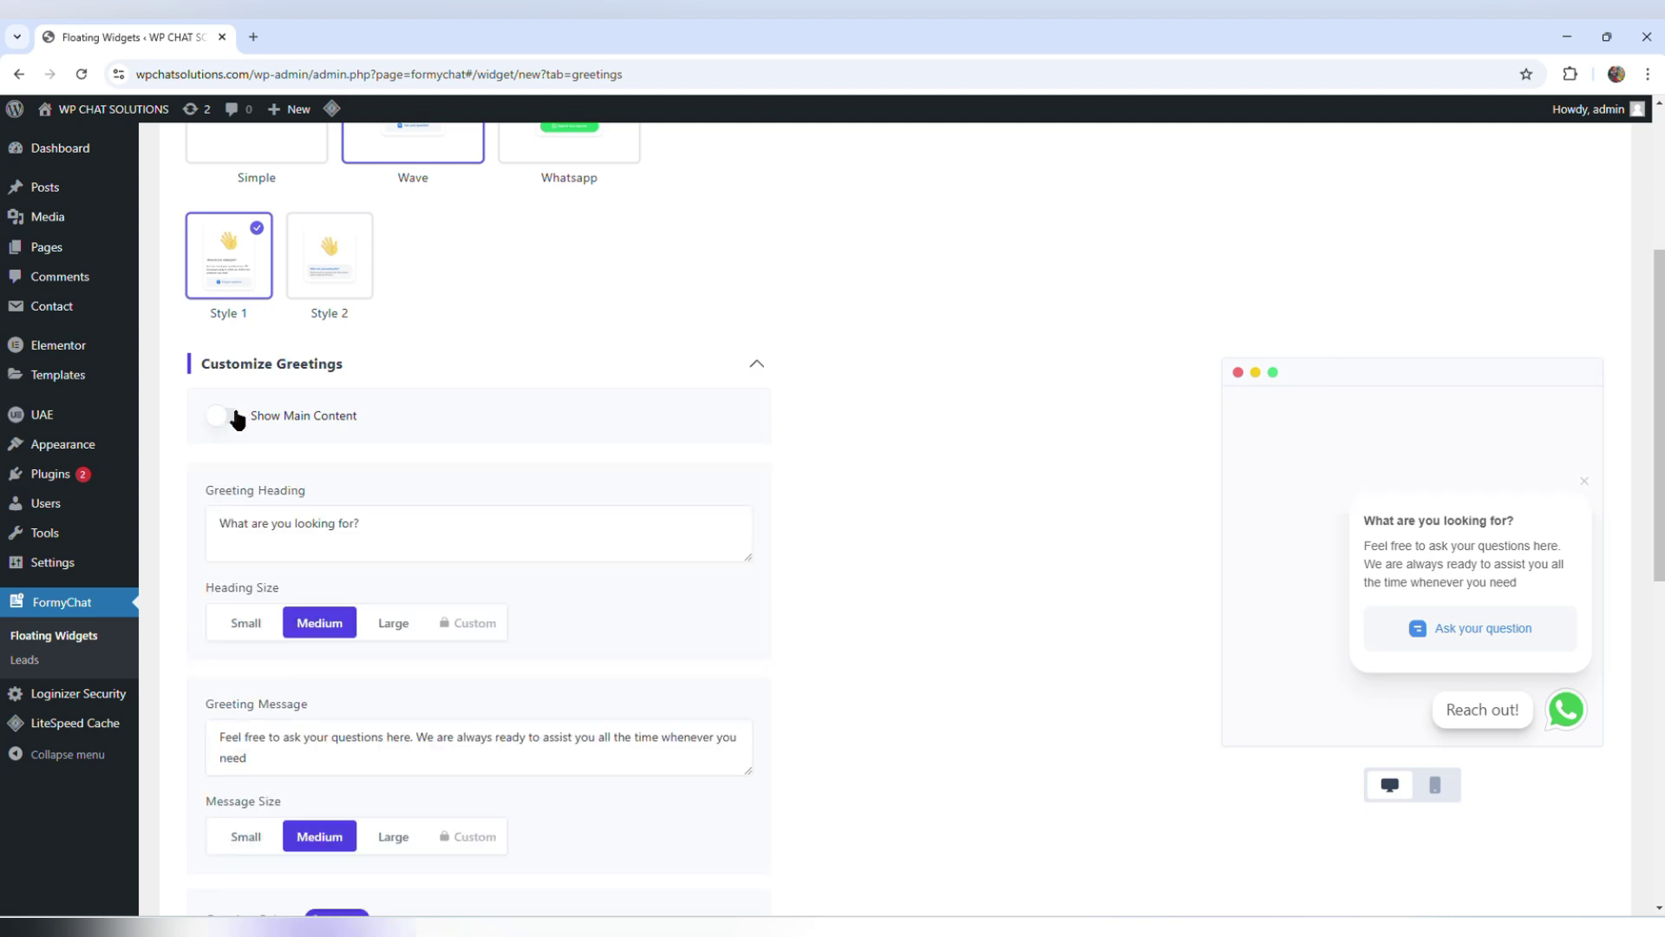
click(223, 418)
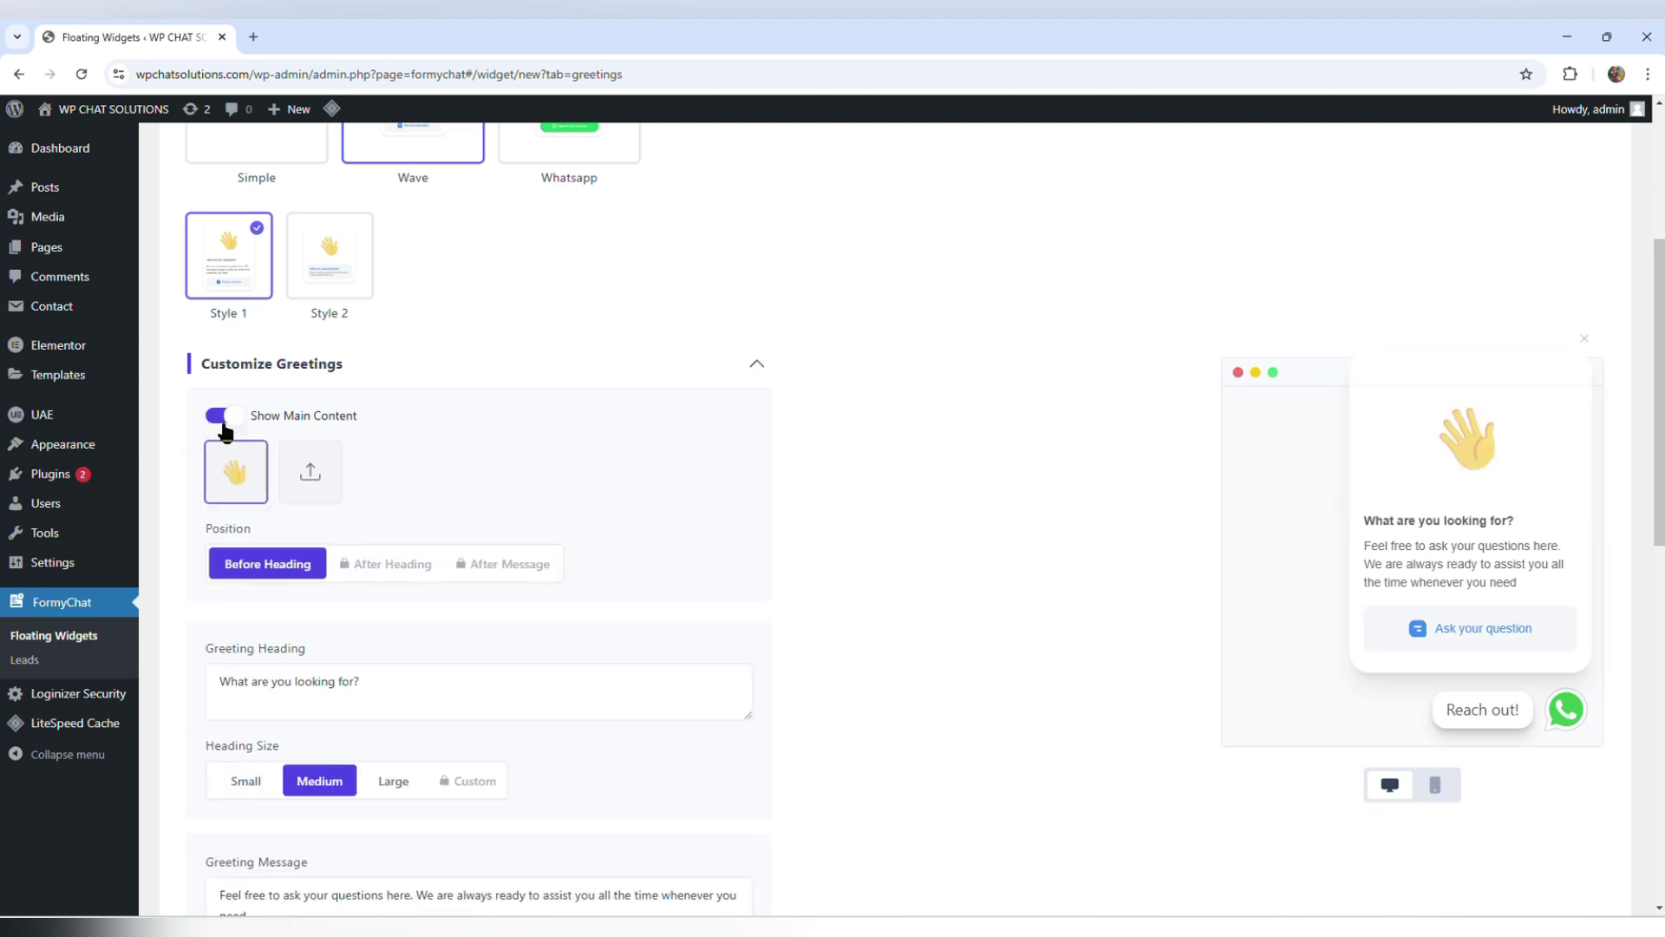
click(224, 420)
click(225, 421)
click(409, 566)
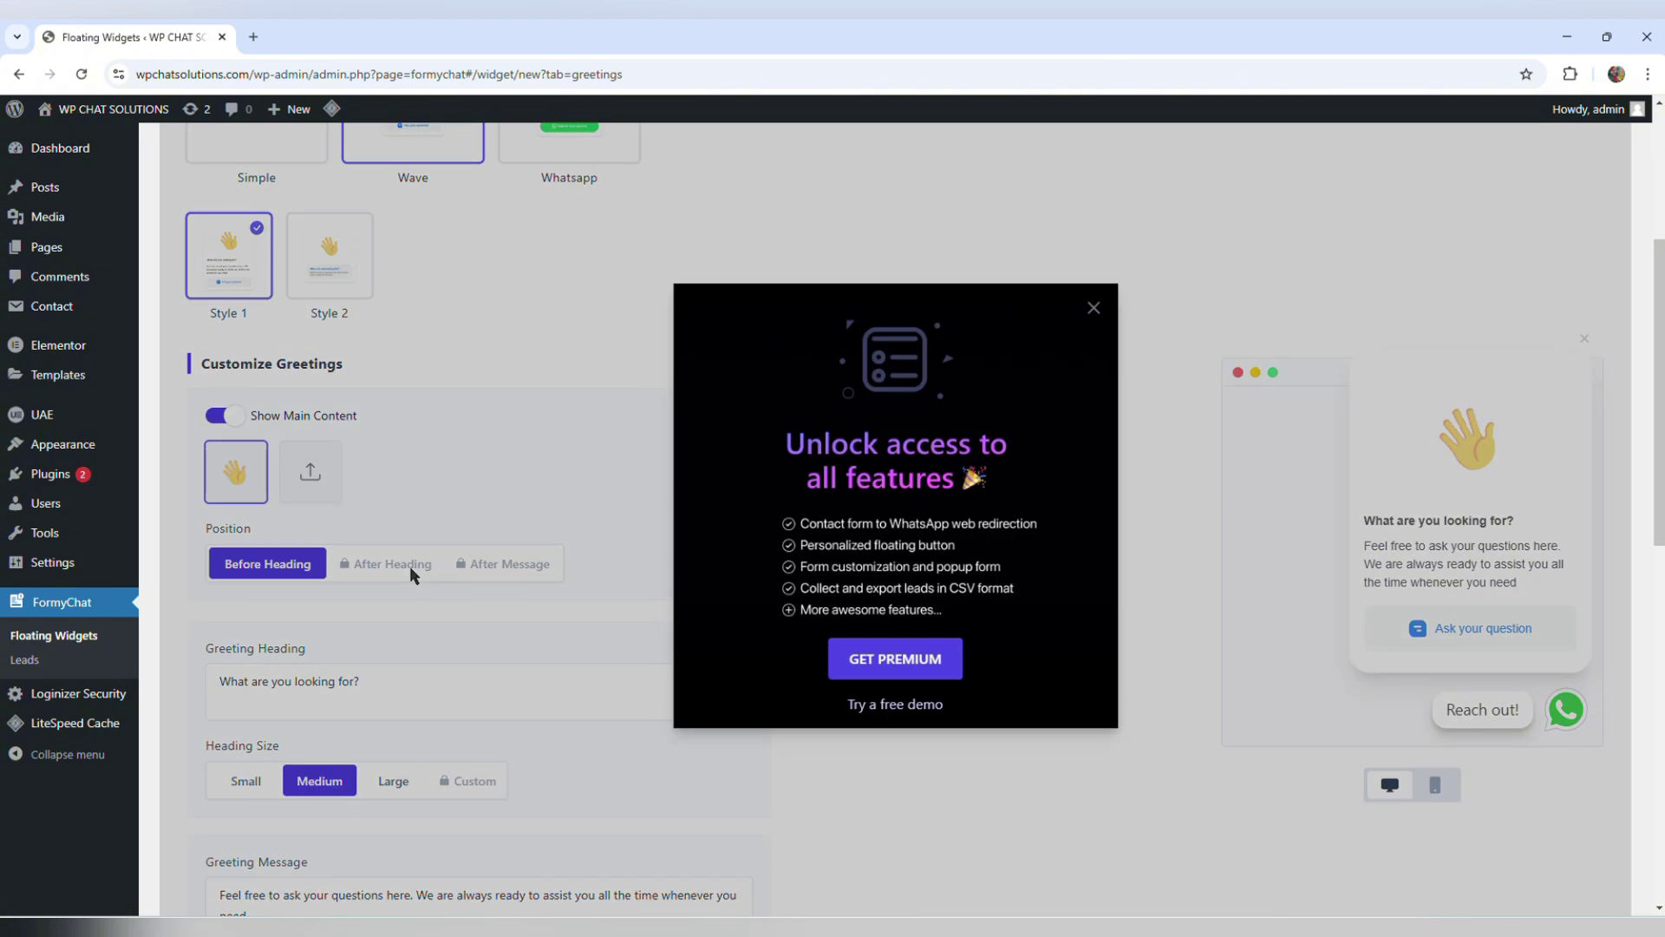
click(1093, 310)
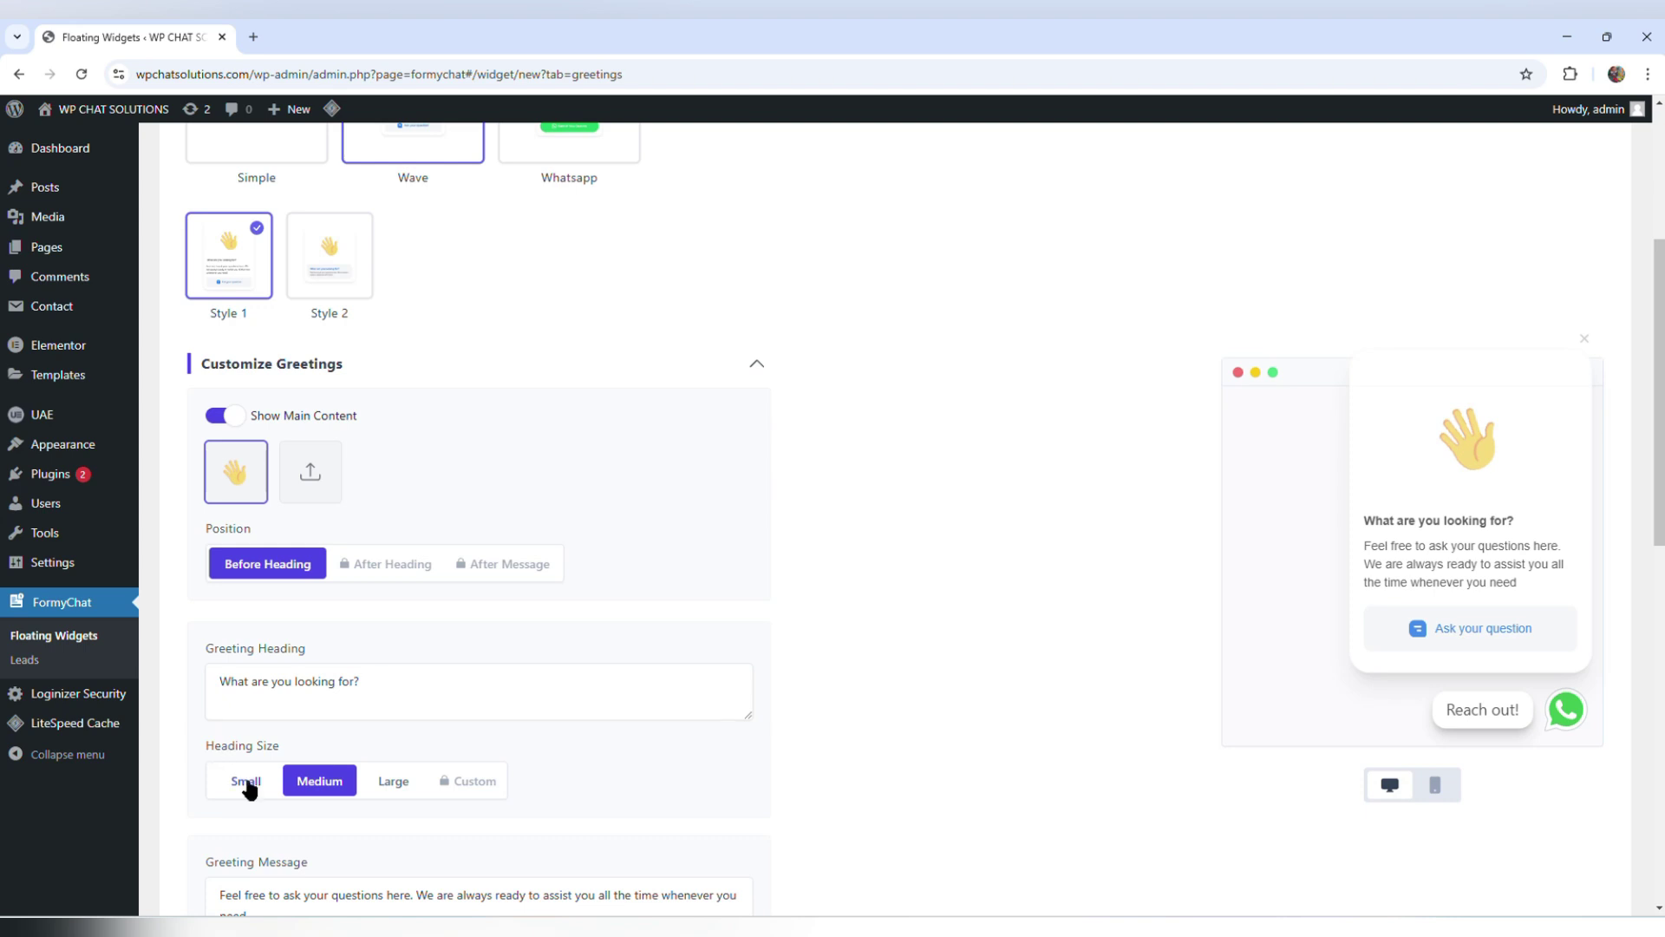
Try Large for the greeting heading size, then return it to Medium
click(393, 781)
click(320, 784)
scroll(326, 785, down, 5)
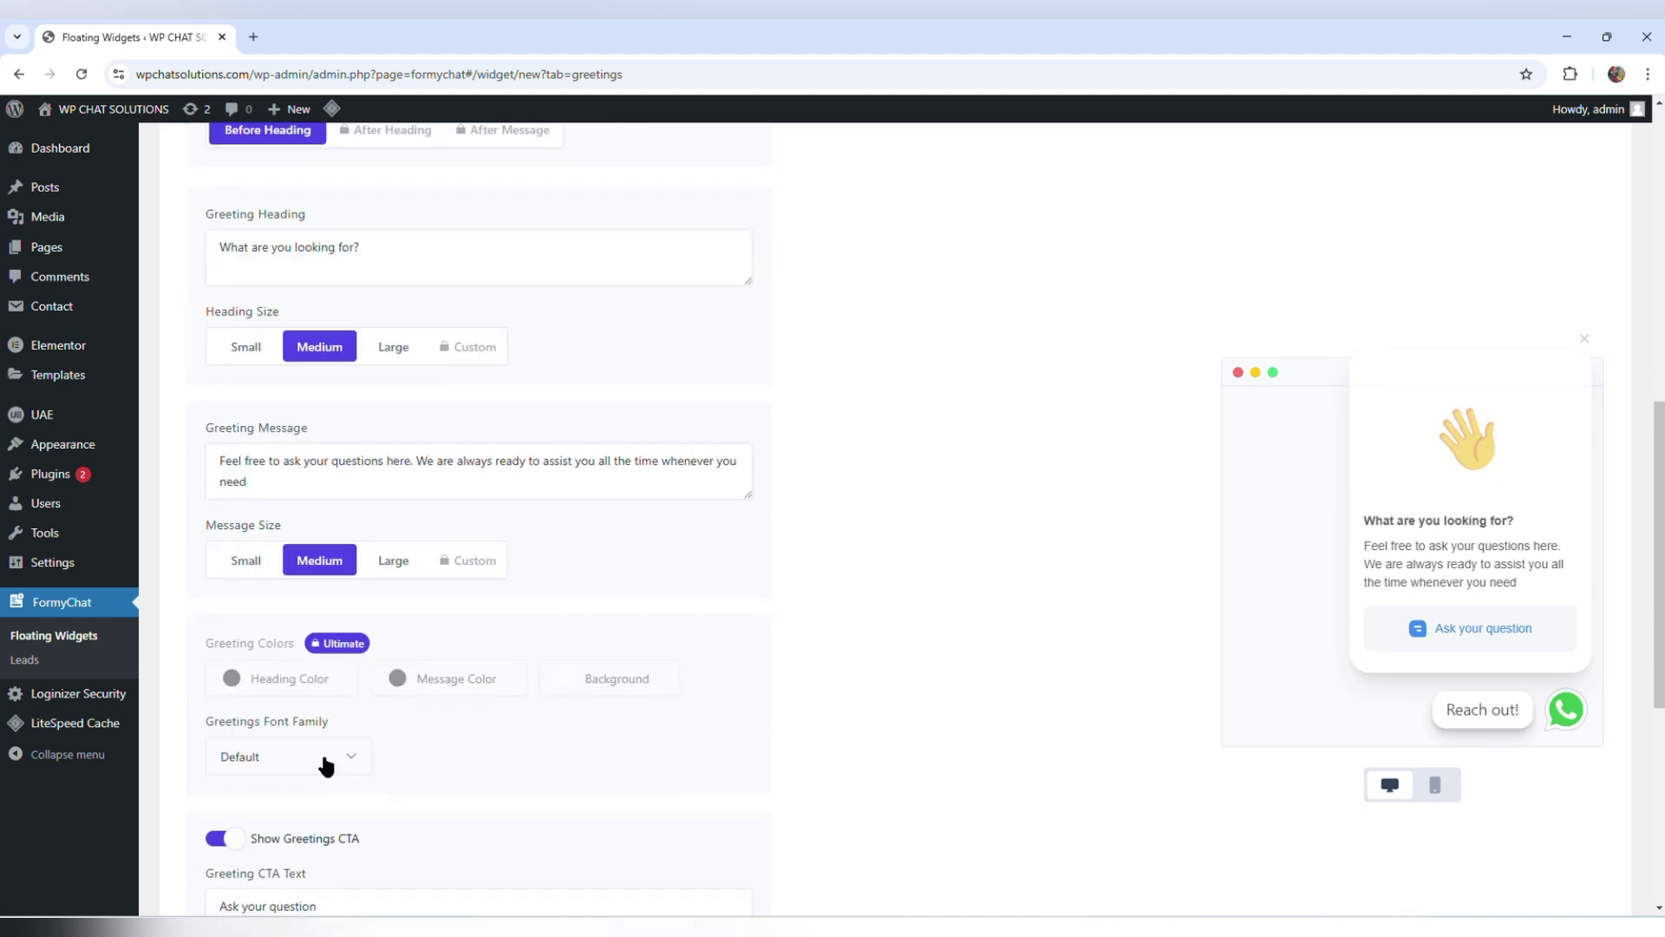
Replace the greeting message with 'Hello! Thanks for reaching out. How can I help you'
click(333, 478)
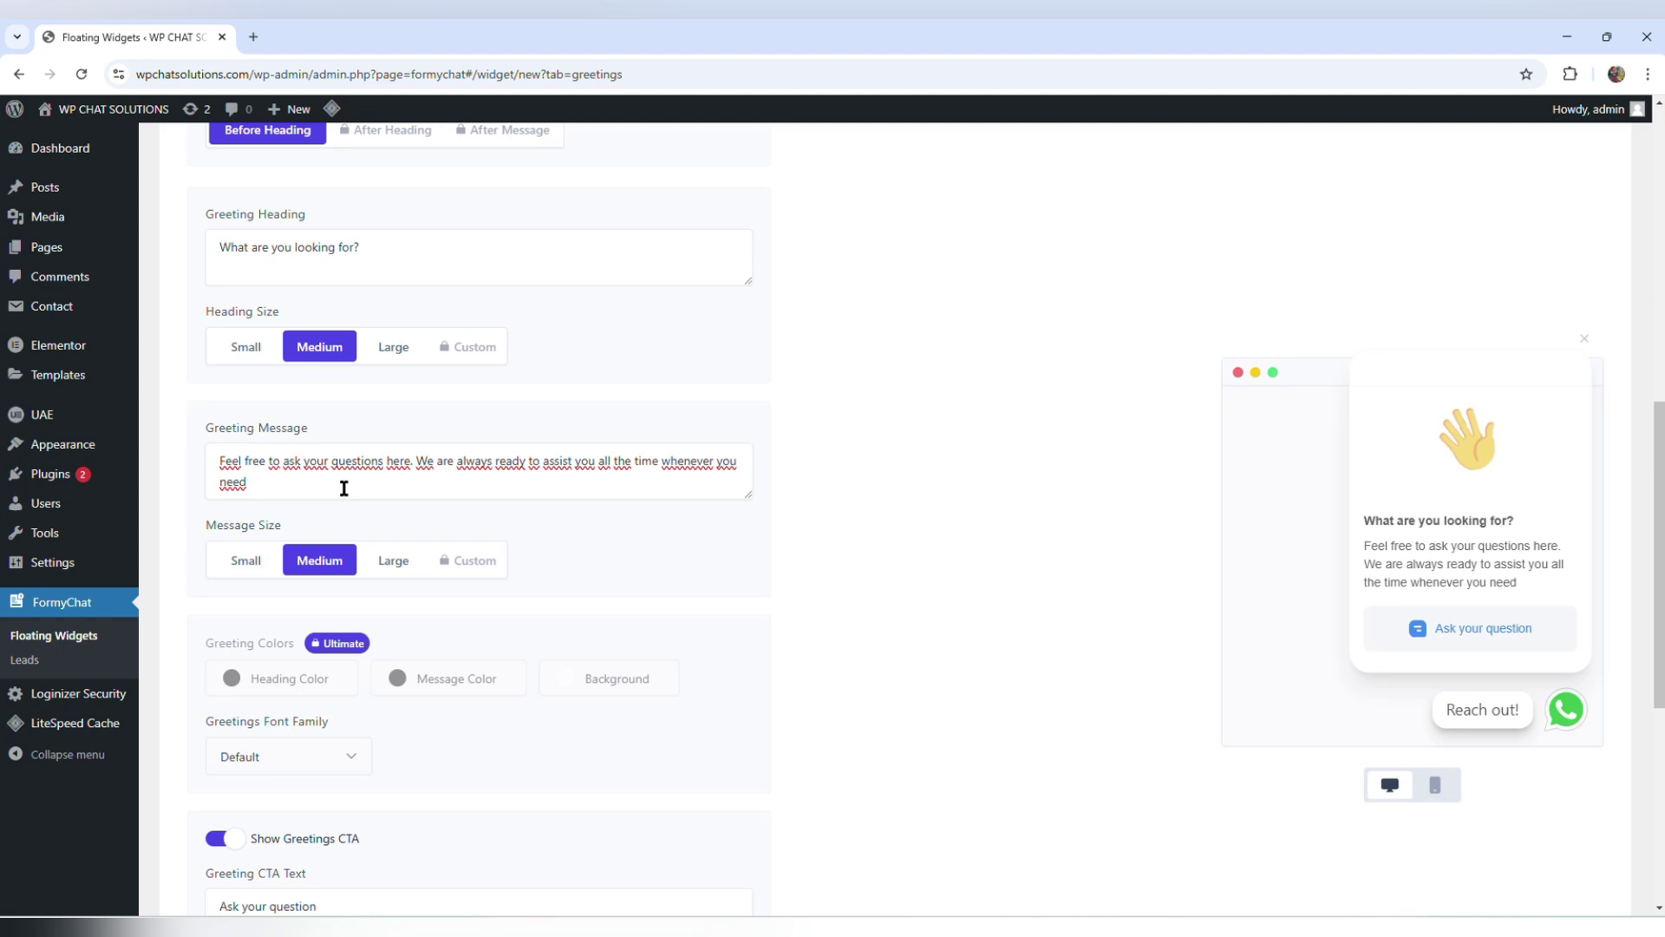
drag(335, 487, 171, 457)
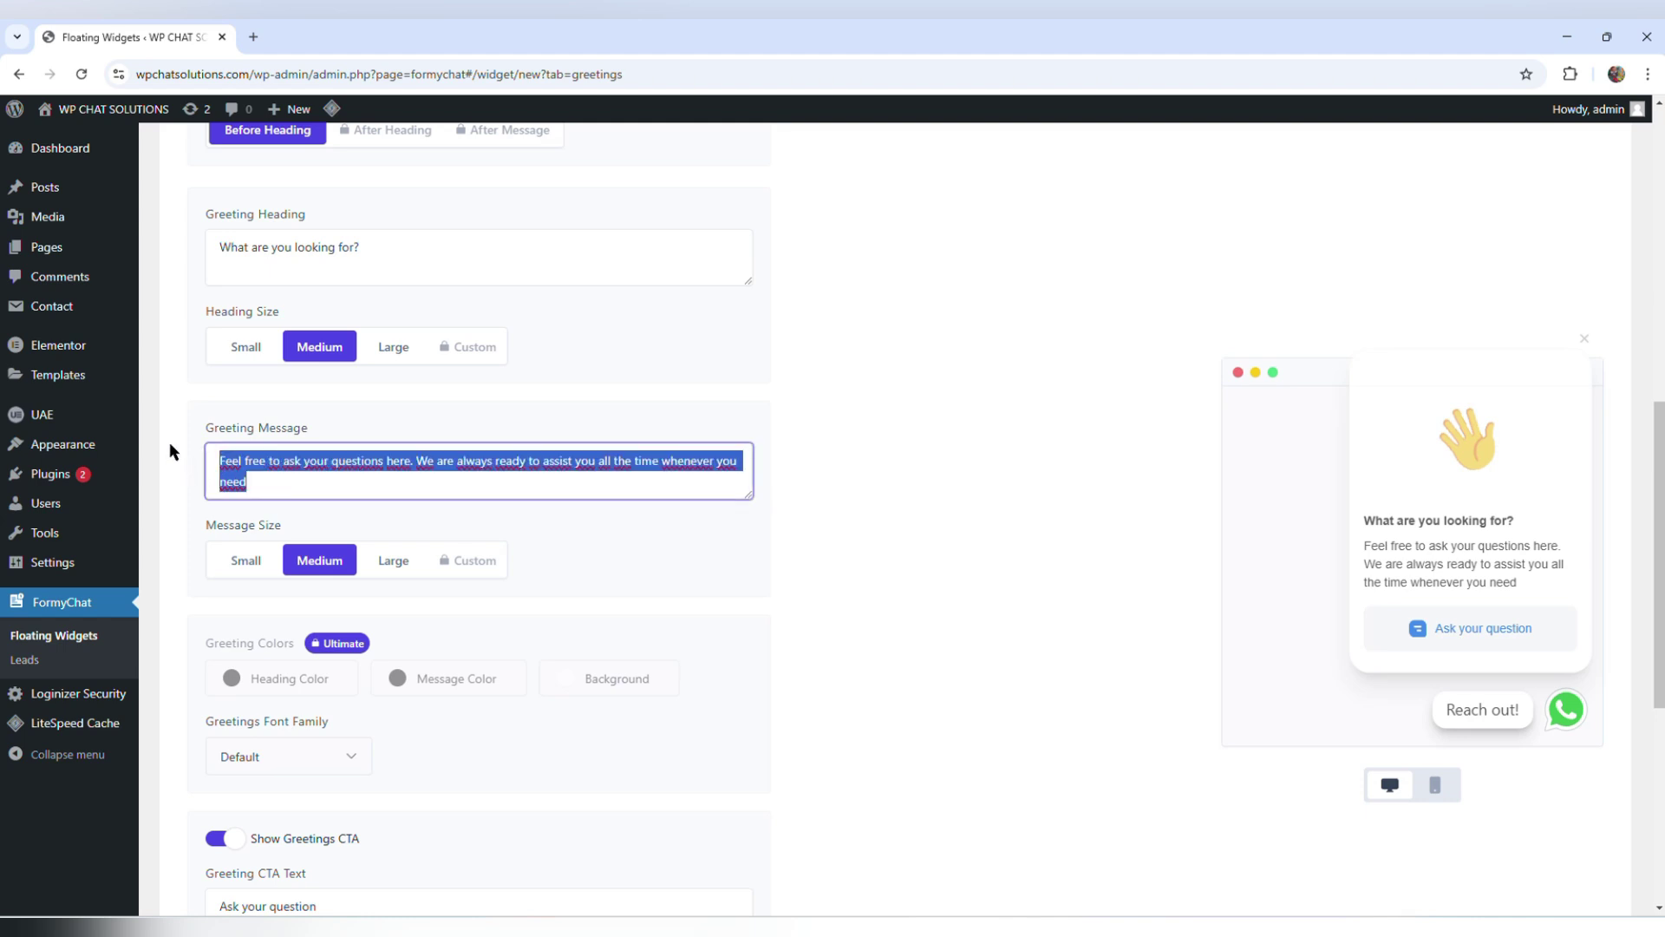
text(Hello! Thanks )
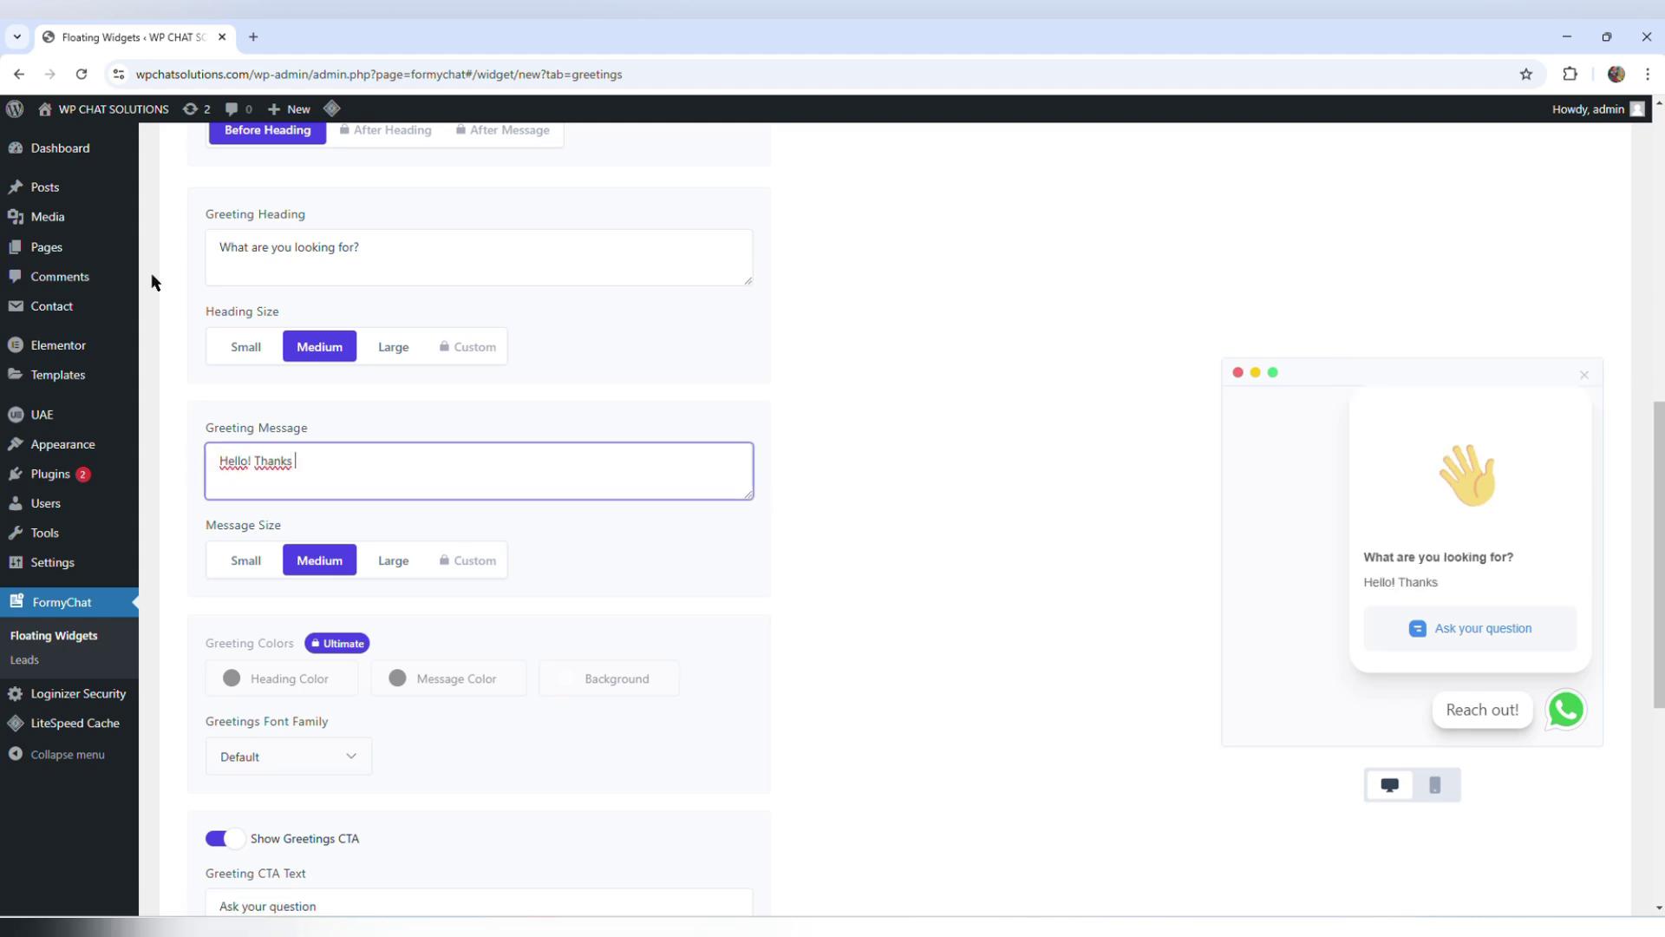
text(for reaching o)
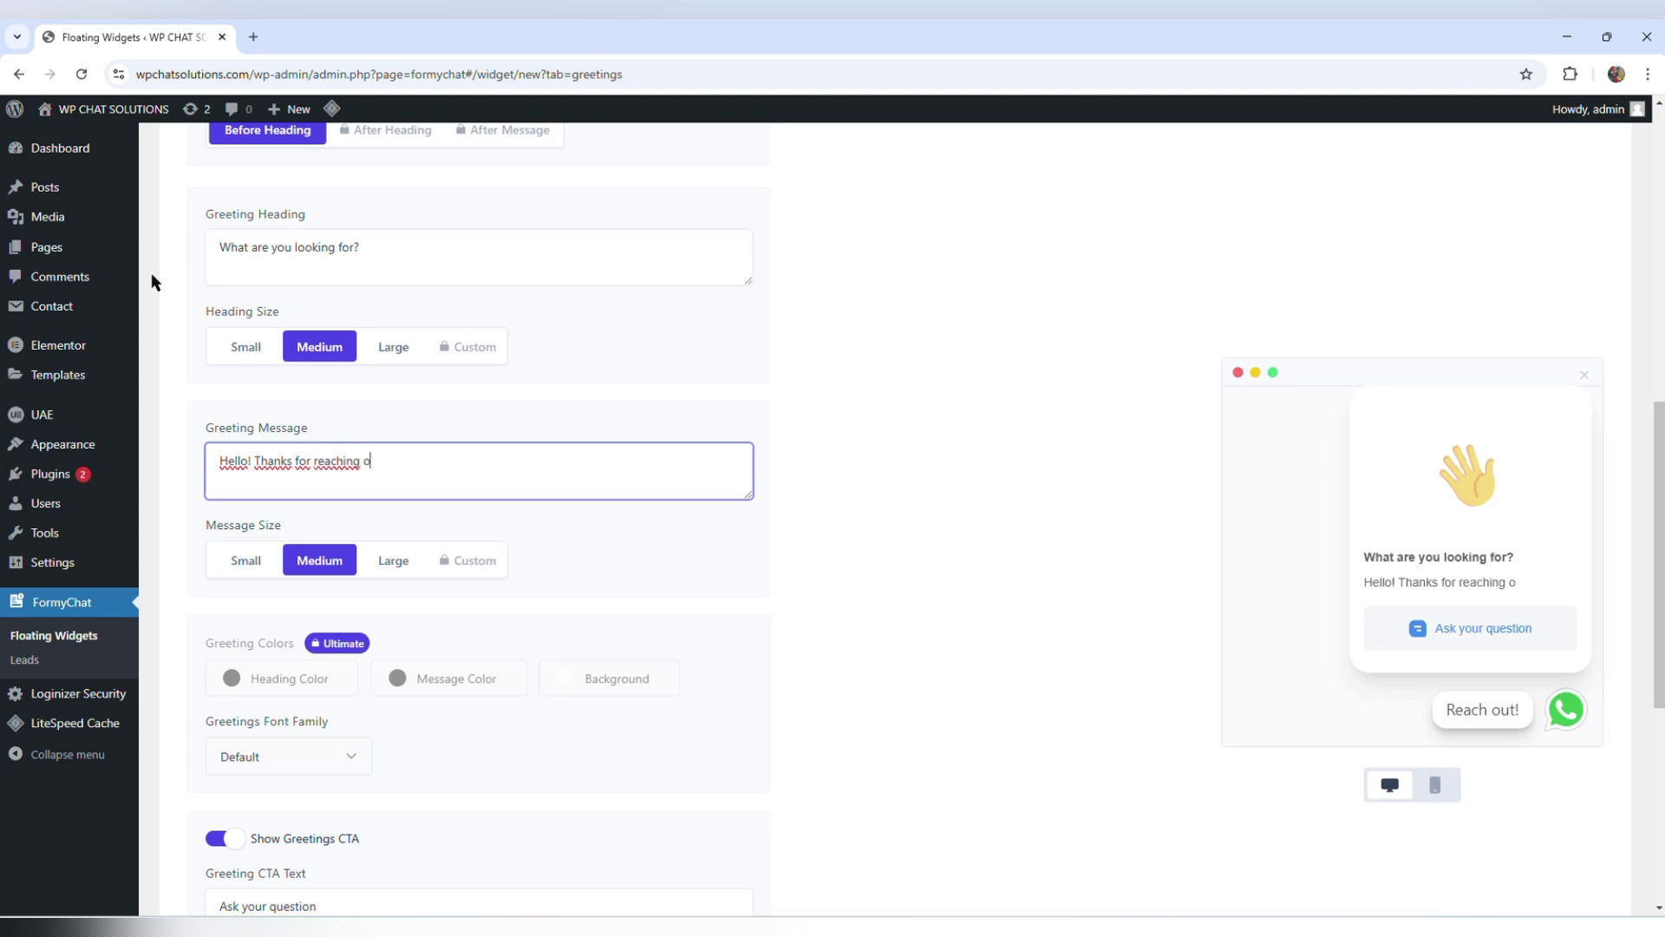
text(ut. How can I help you)
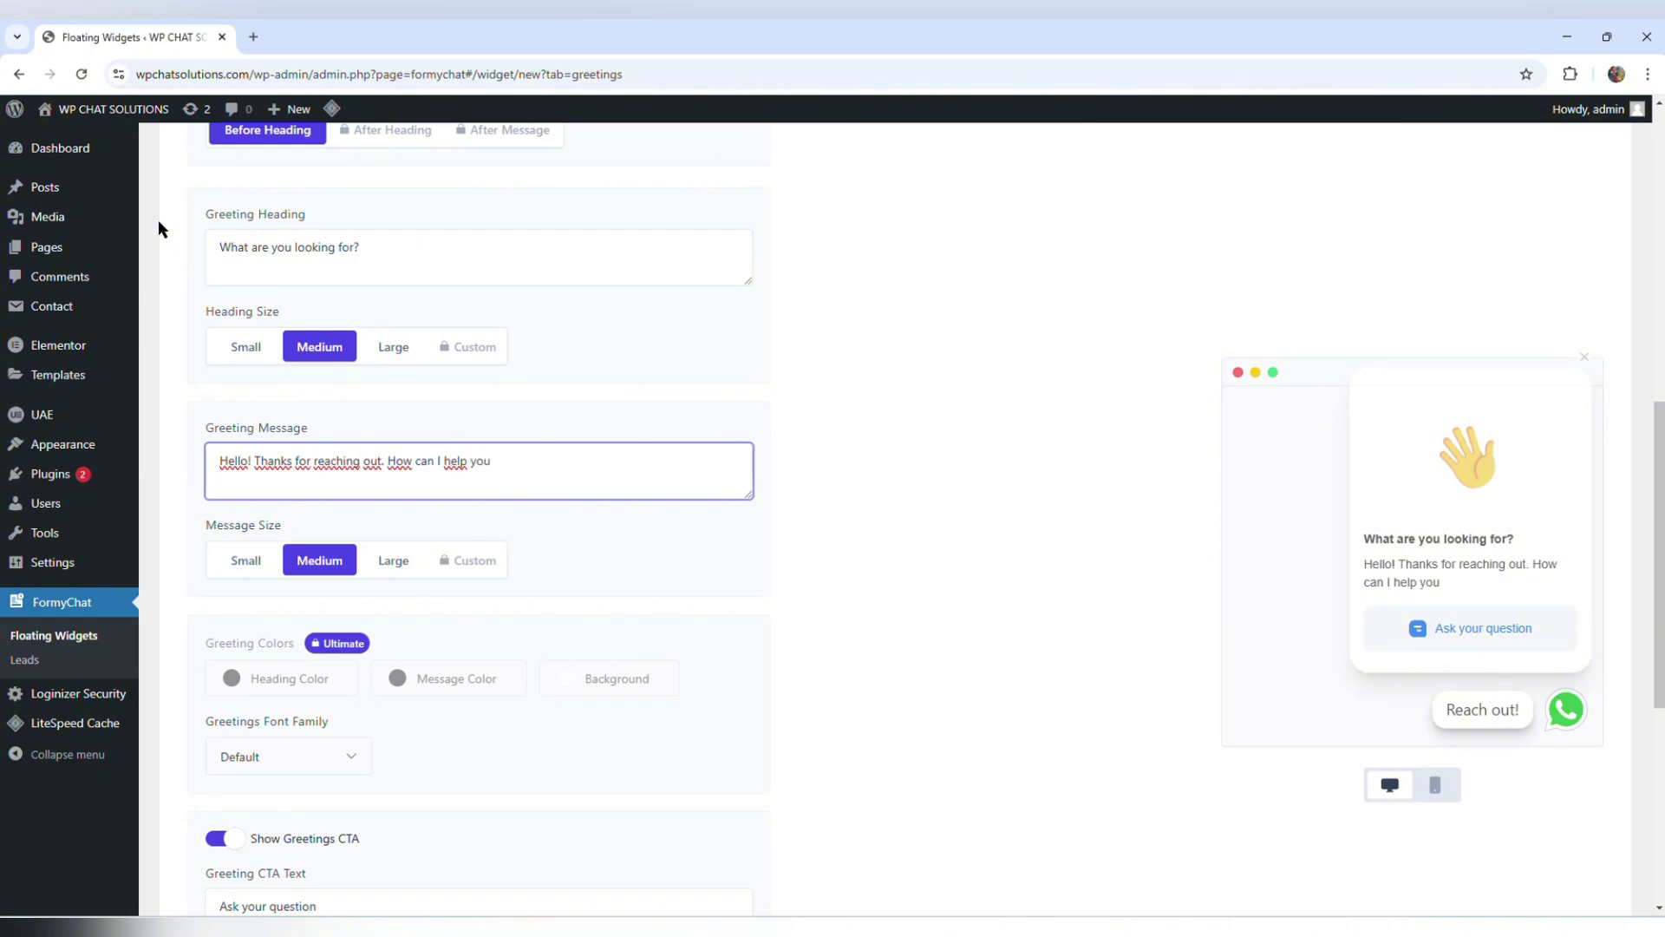
Toggle Show Greetings CTA off and on, keeping the 'Ask your question' CTA text
scroll(866, 507, down, 1)
scroll(865, 507, down, 3)
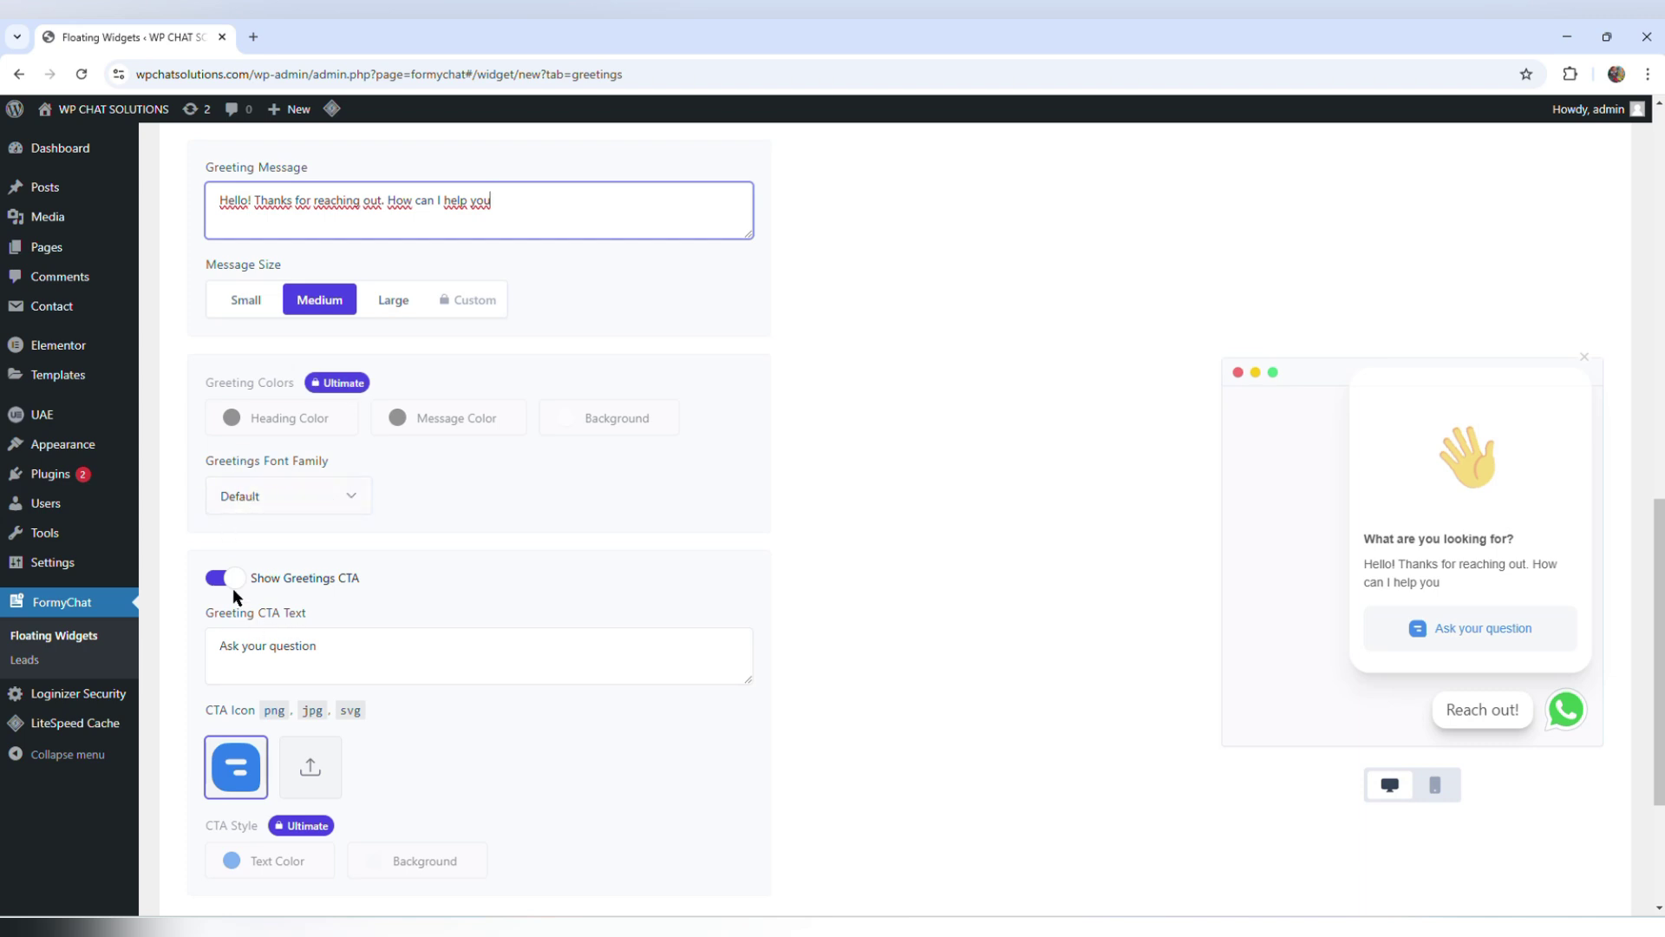
scroll(232, 588, down, 1)
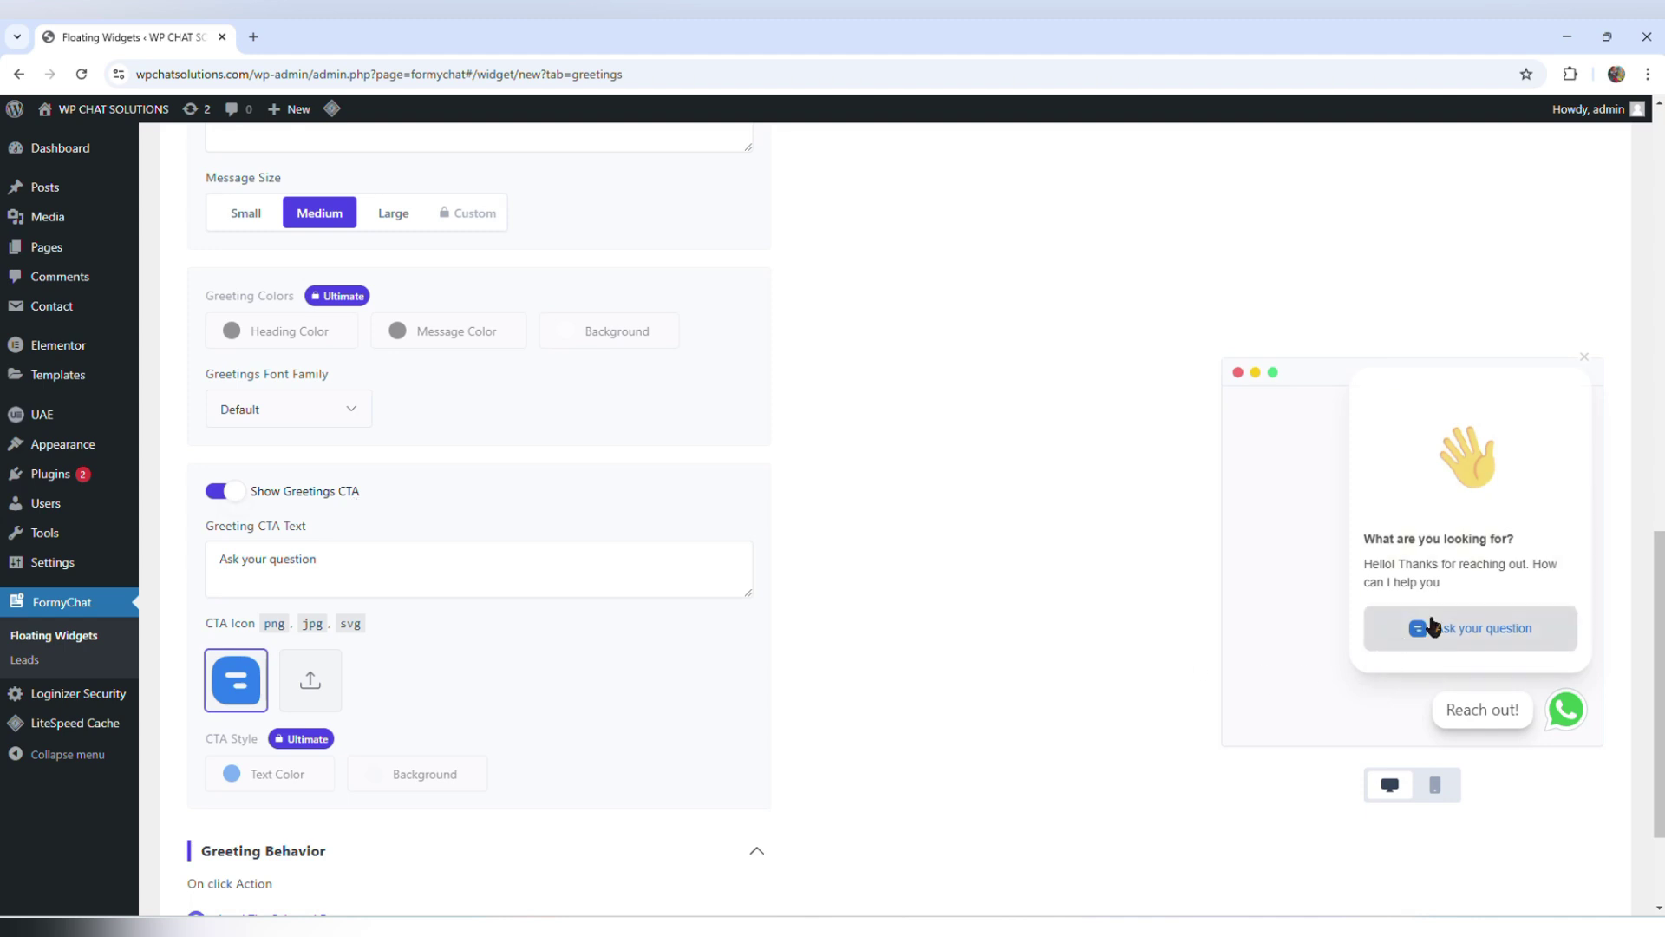
click(219, 496)
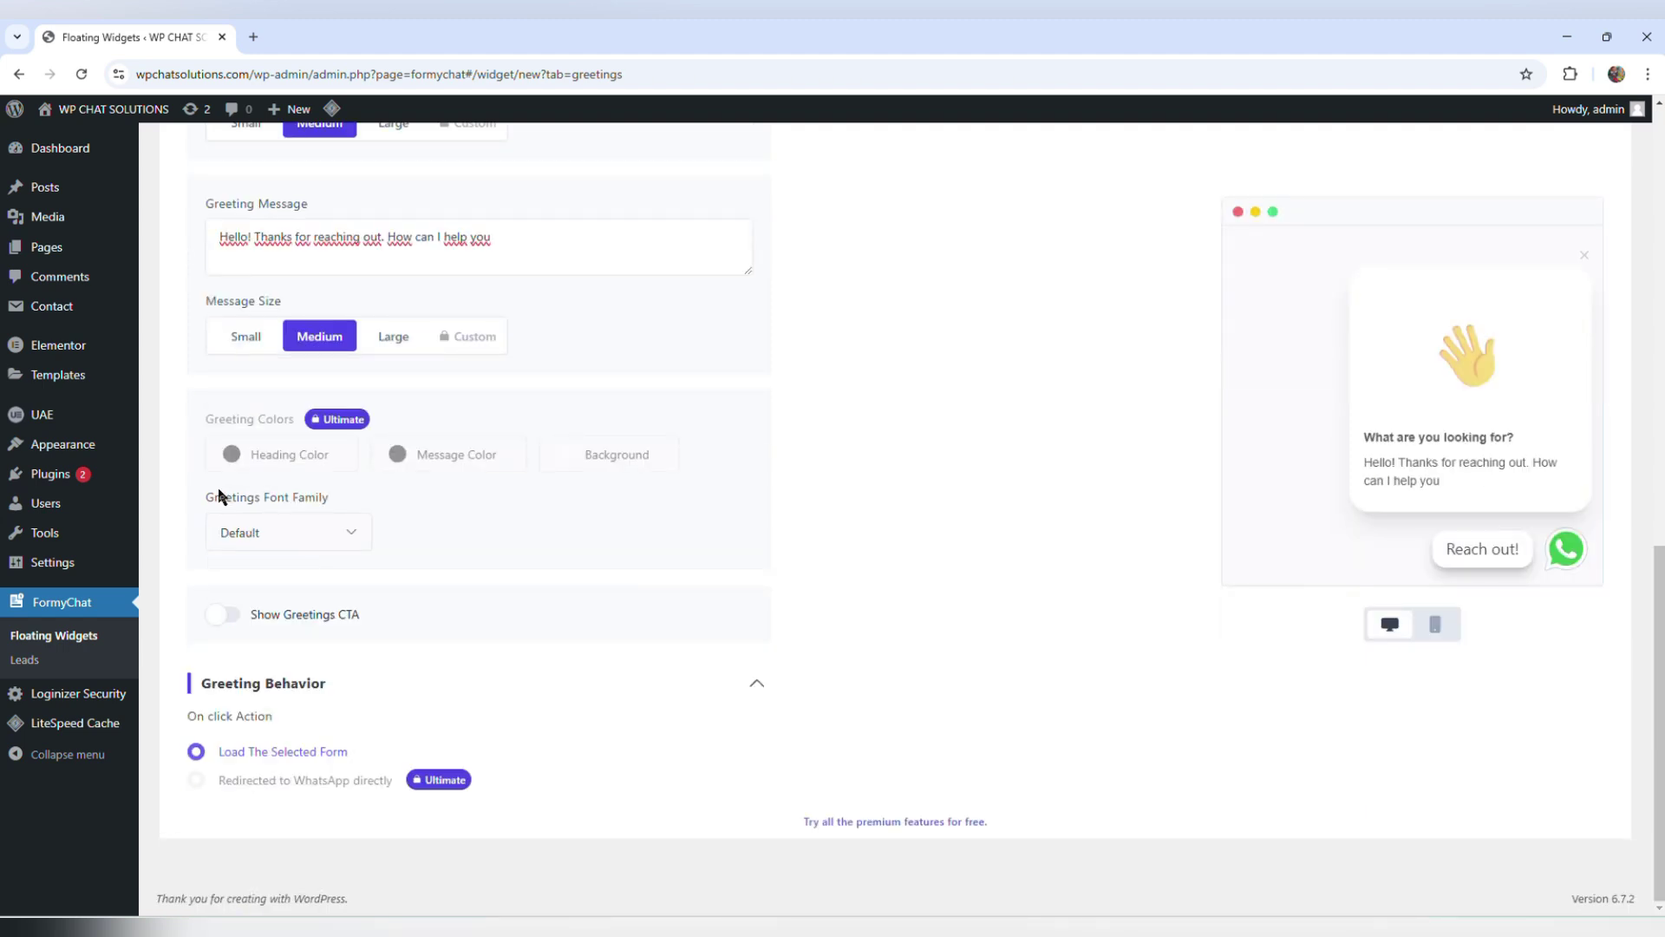
click(222, 614)
scroll(339, 559, down, 1)
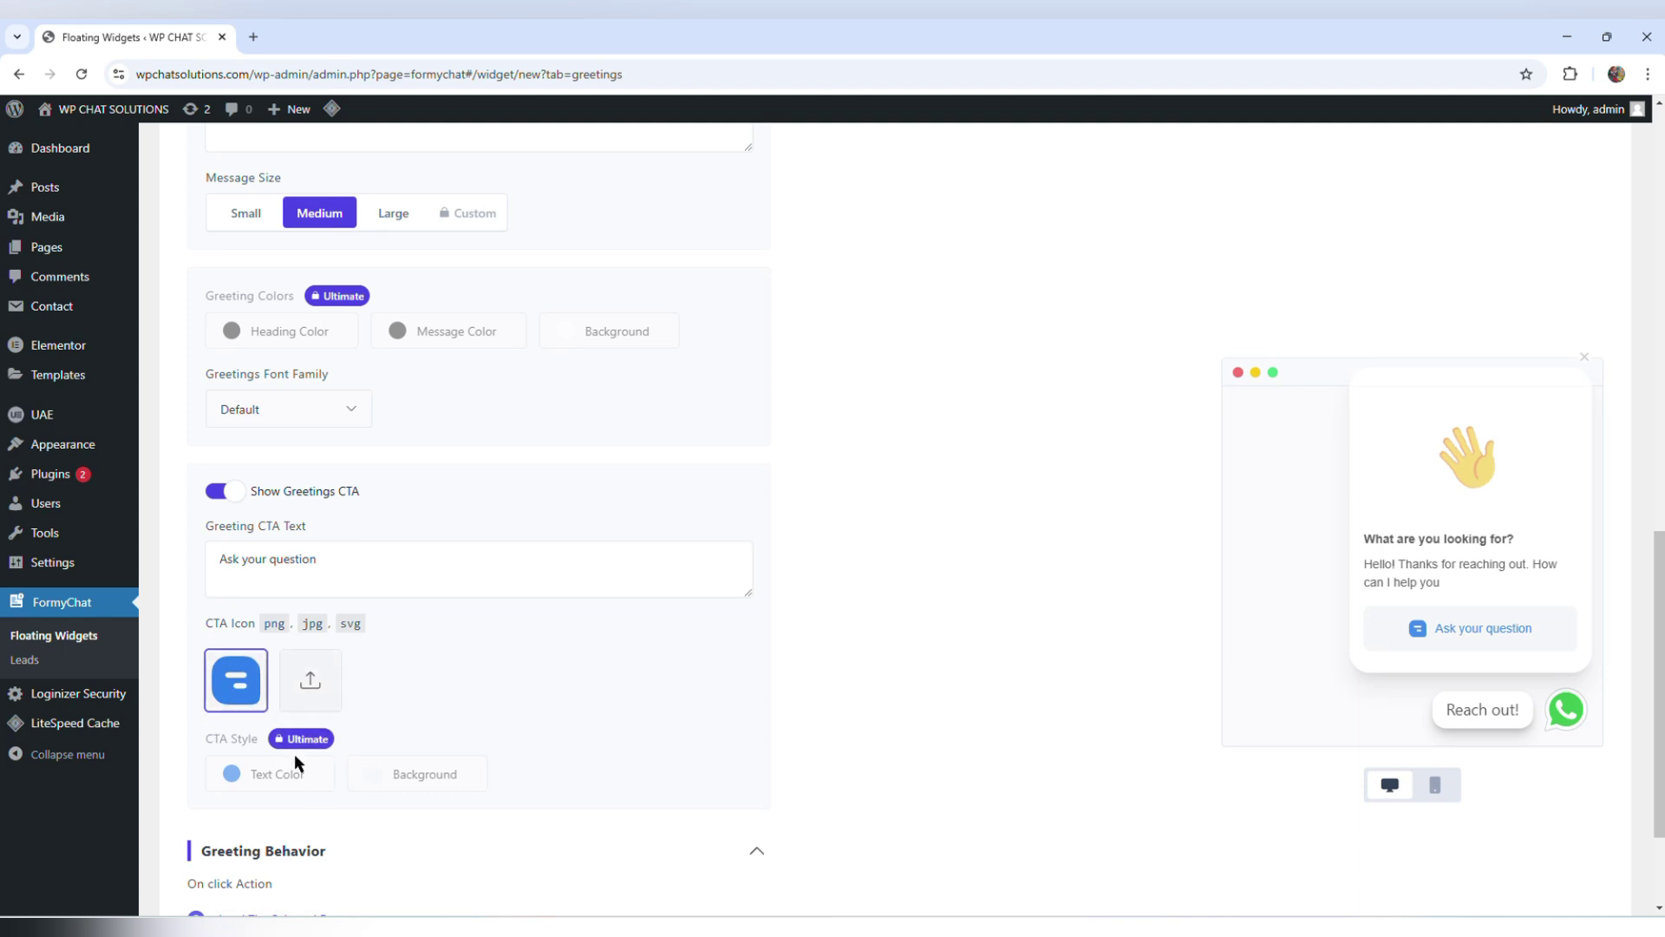
scroll(321, 737, down, 3)
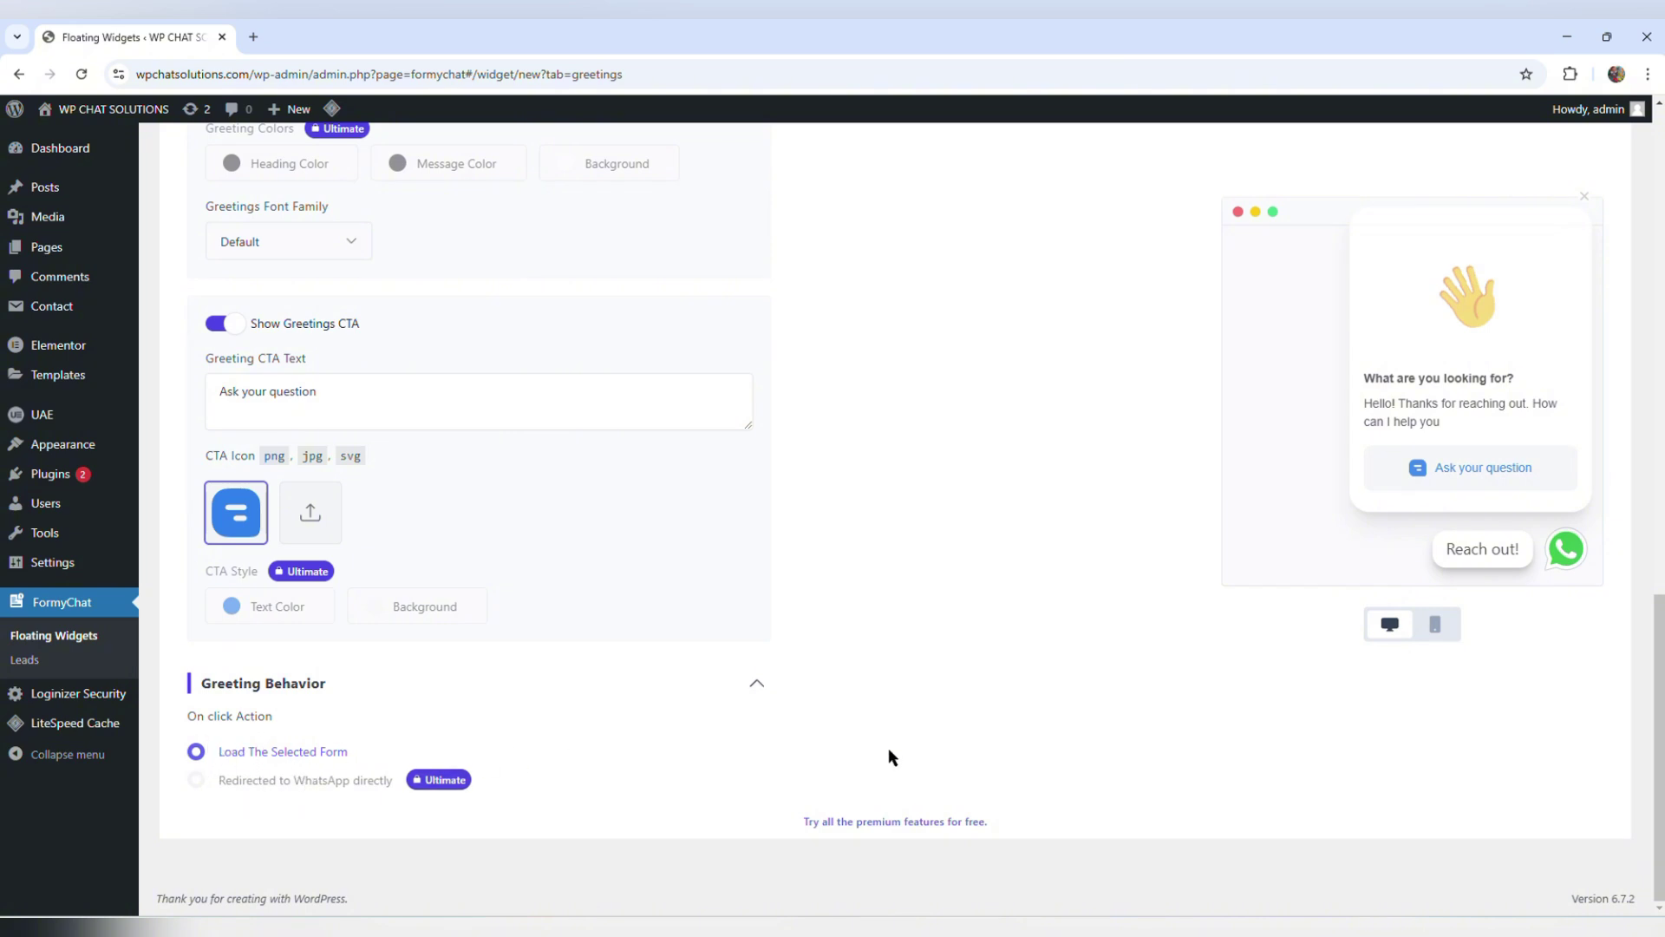
scroll(888, 757, up, 15)
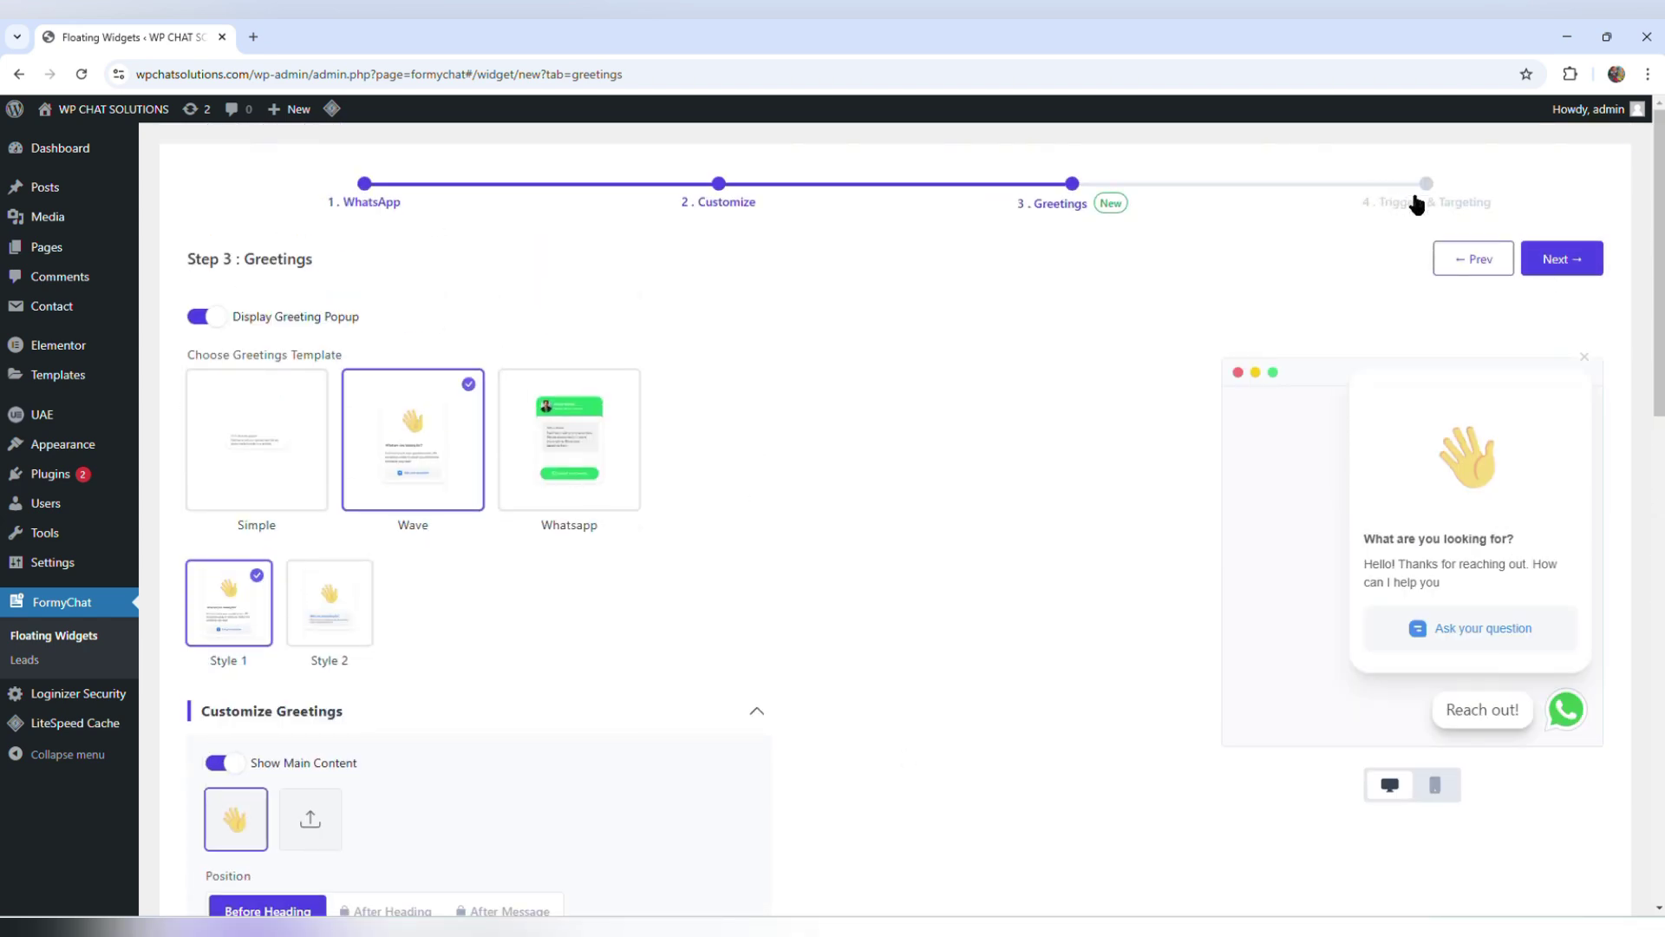
On the Triggers & Targeting step, make sure Activate Widget ends up switched on
click(1556, 258)
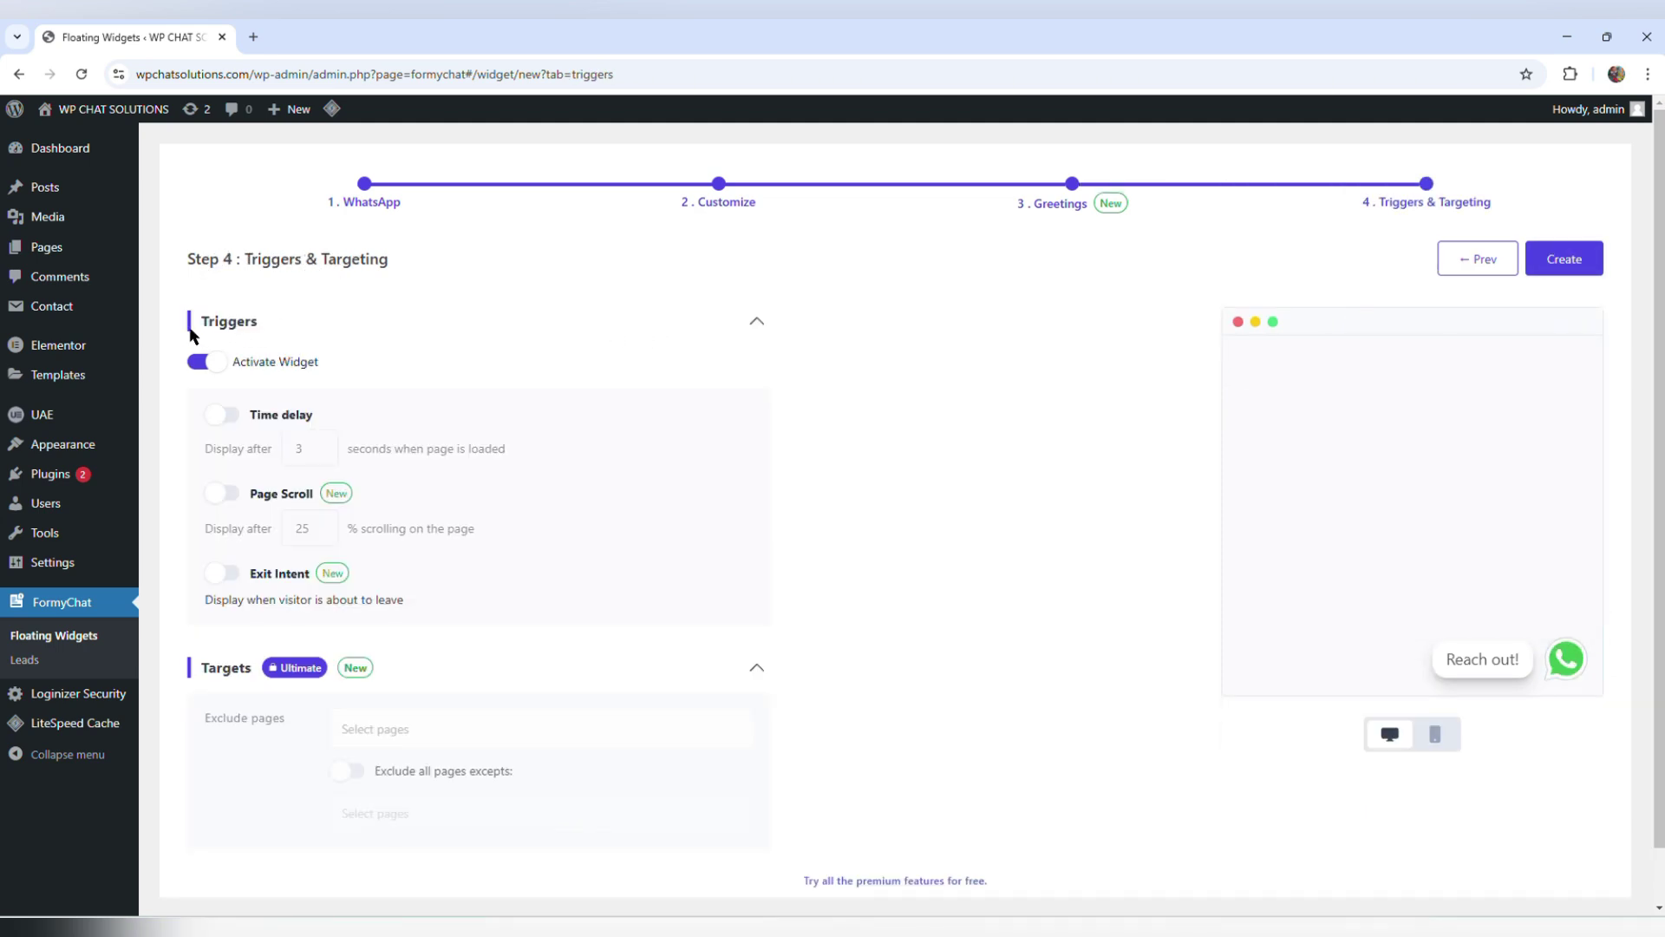
click(217, 371)
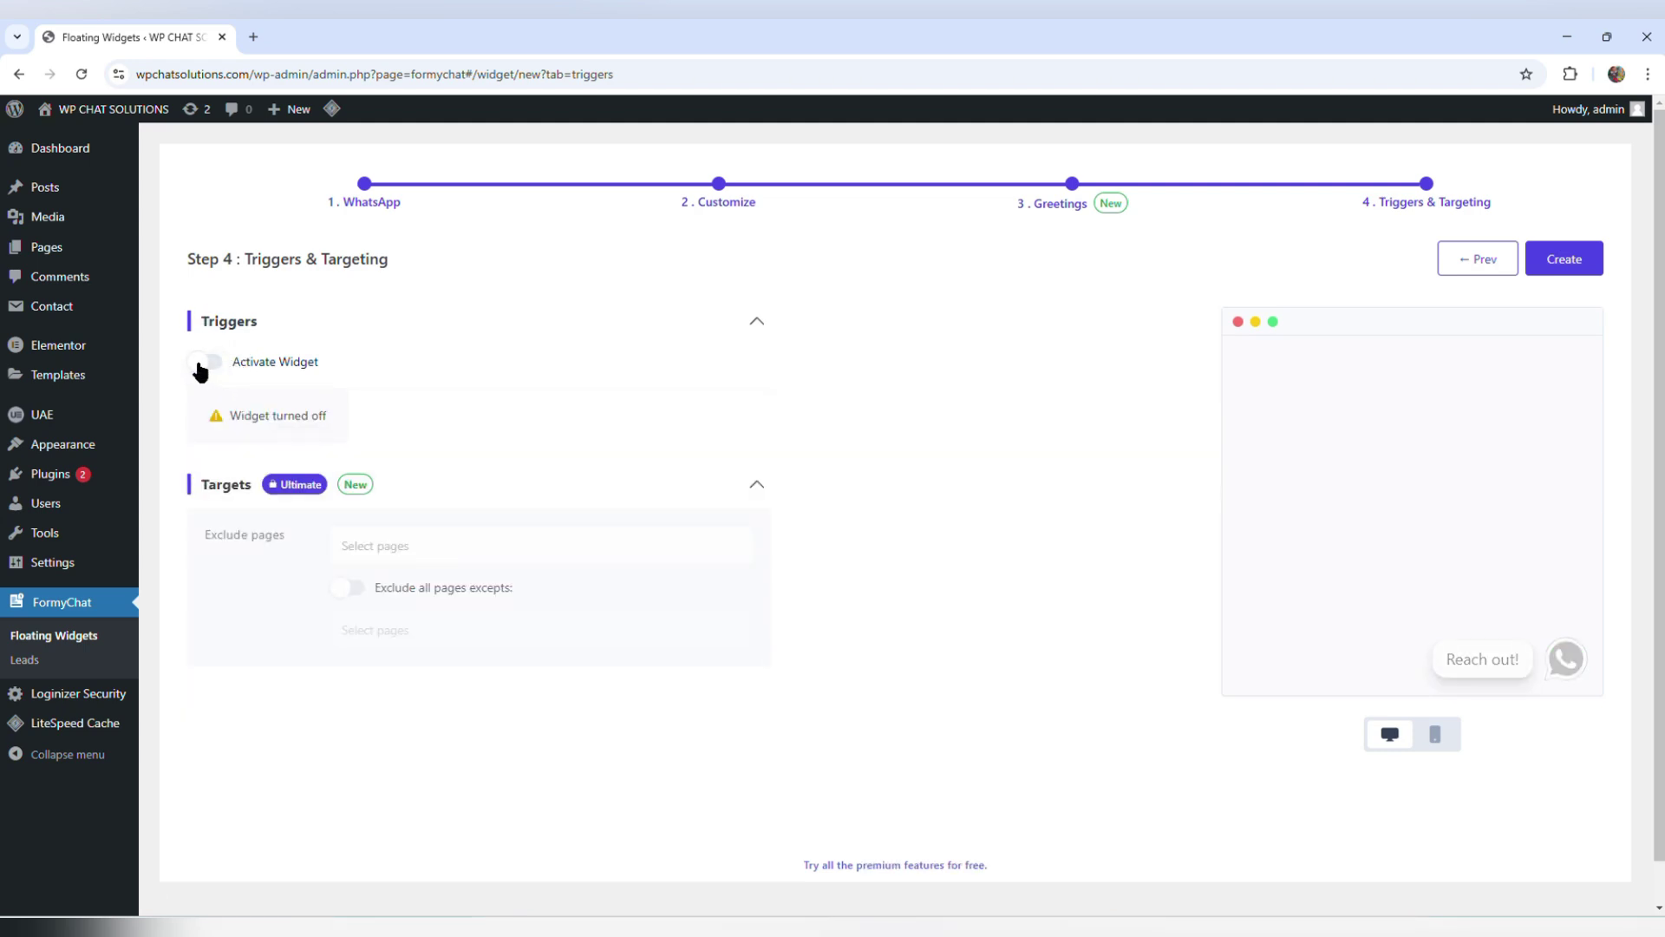
click(206, 371)
click(209, 371)
click(211, 373)
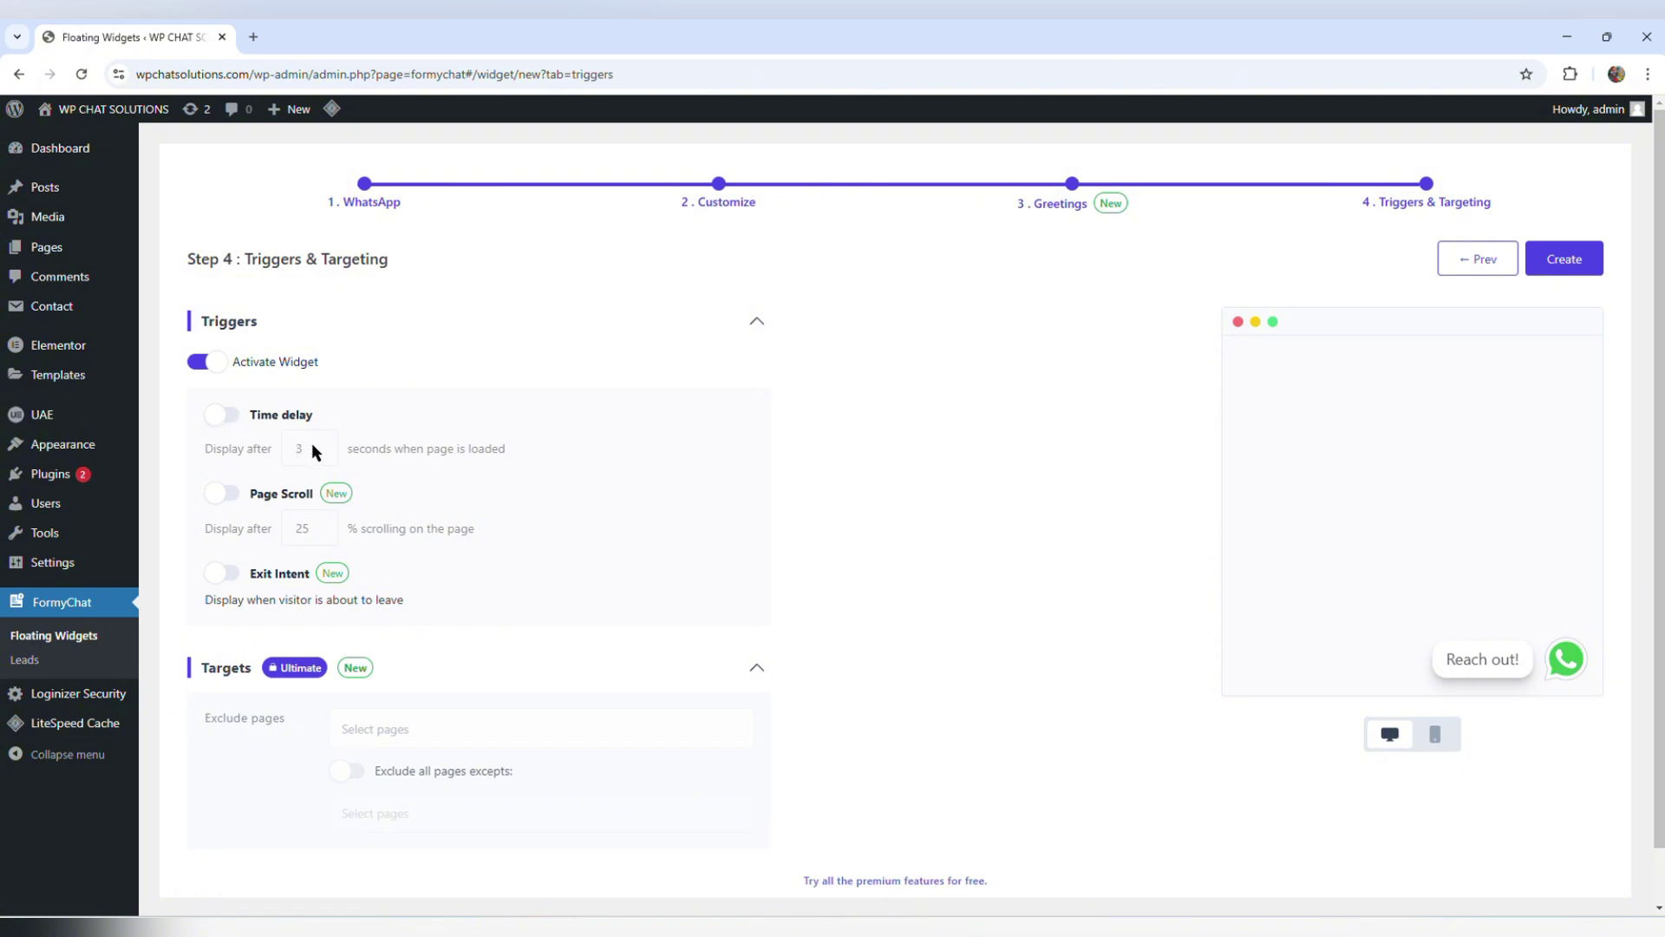
Enable the Time delay trigger at 5 seconds and create the widget
click(238, 418)
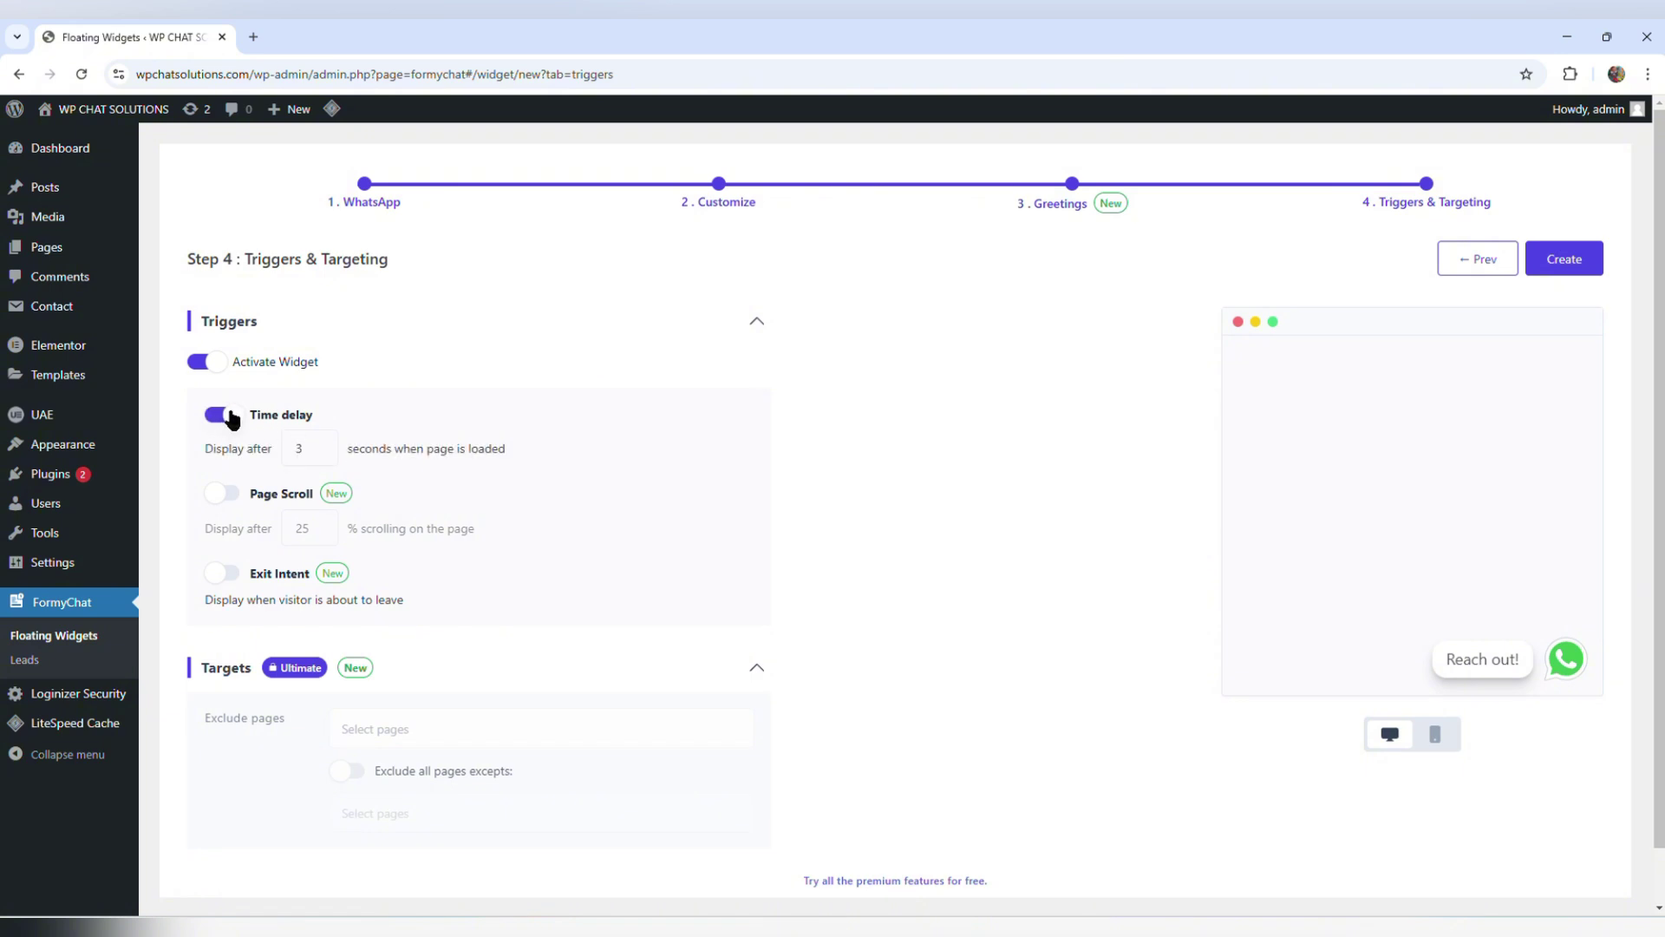
click(317, 444)
click(317, 444)
scroll(220, 693, down, 1)
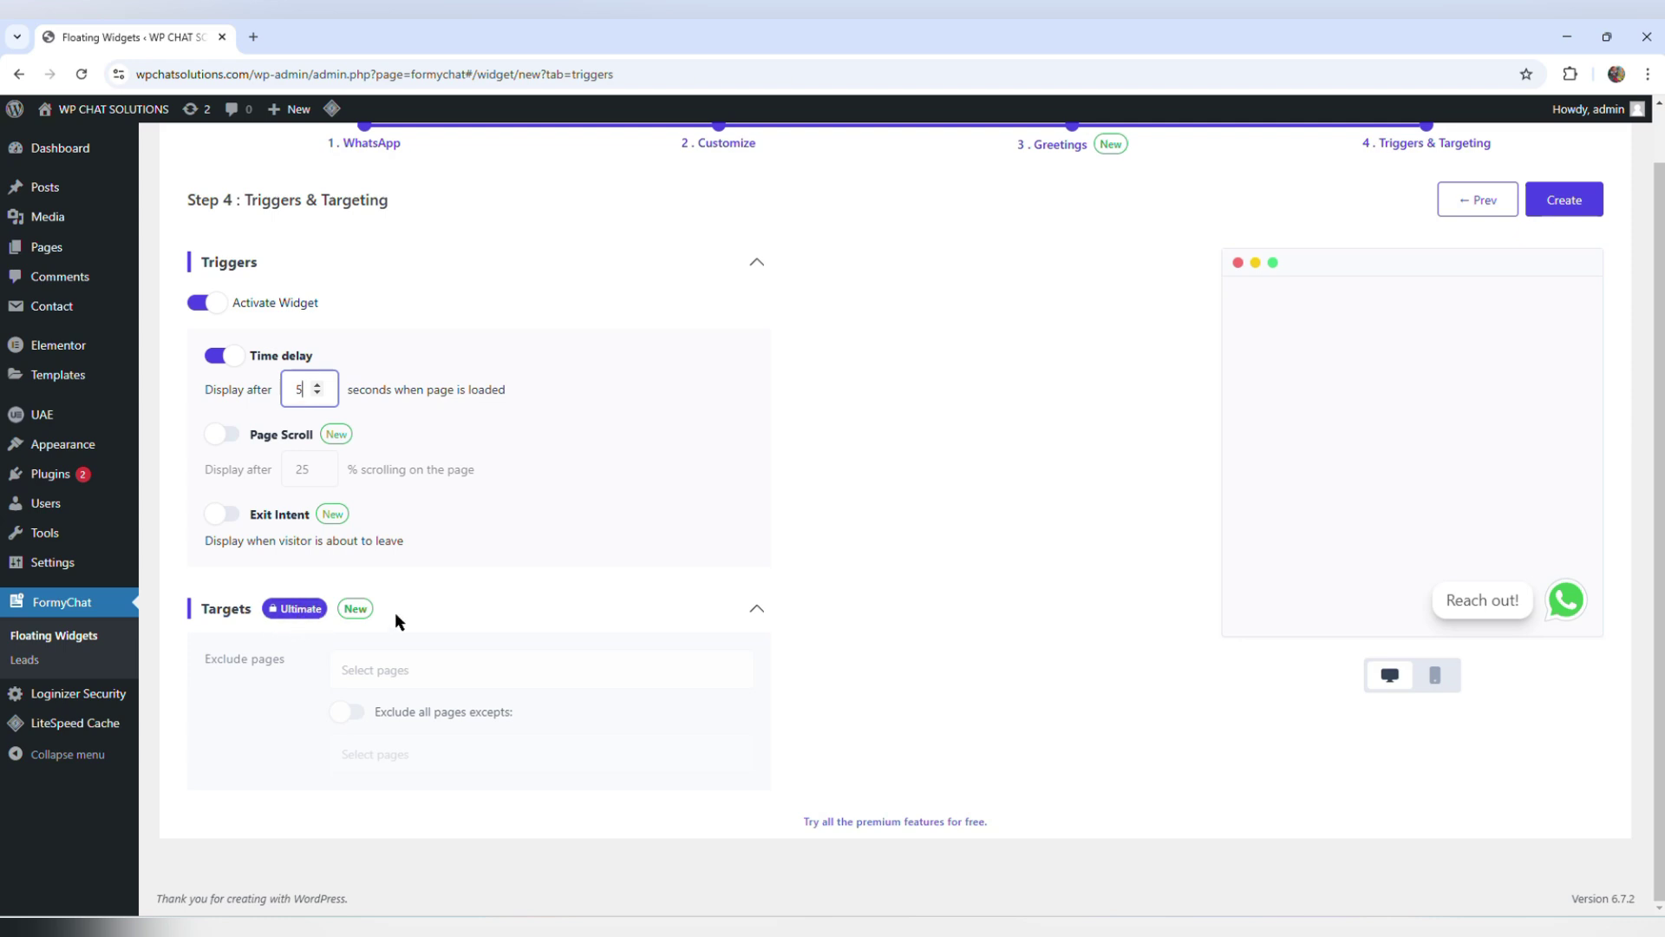
scroll(1305, 422, up, 1)
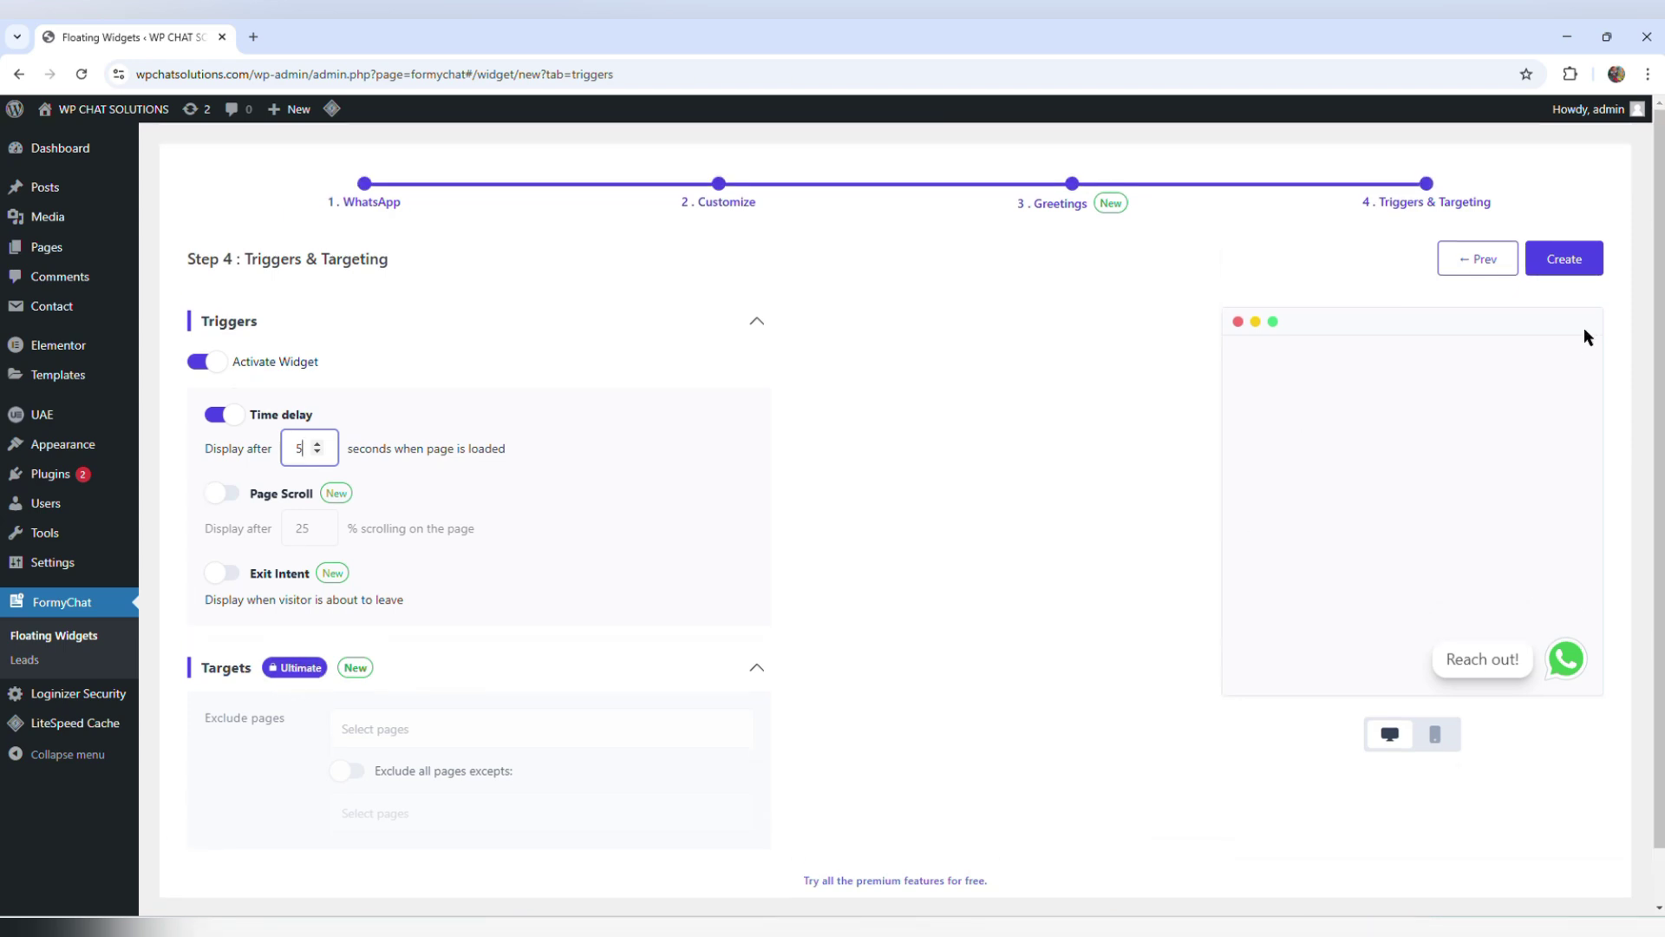
click(1567, 267)
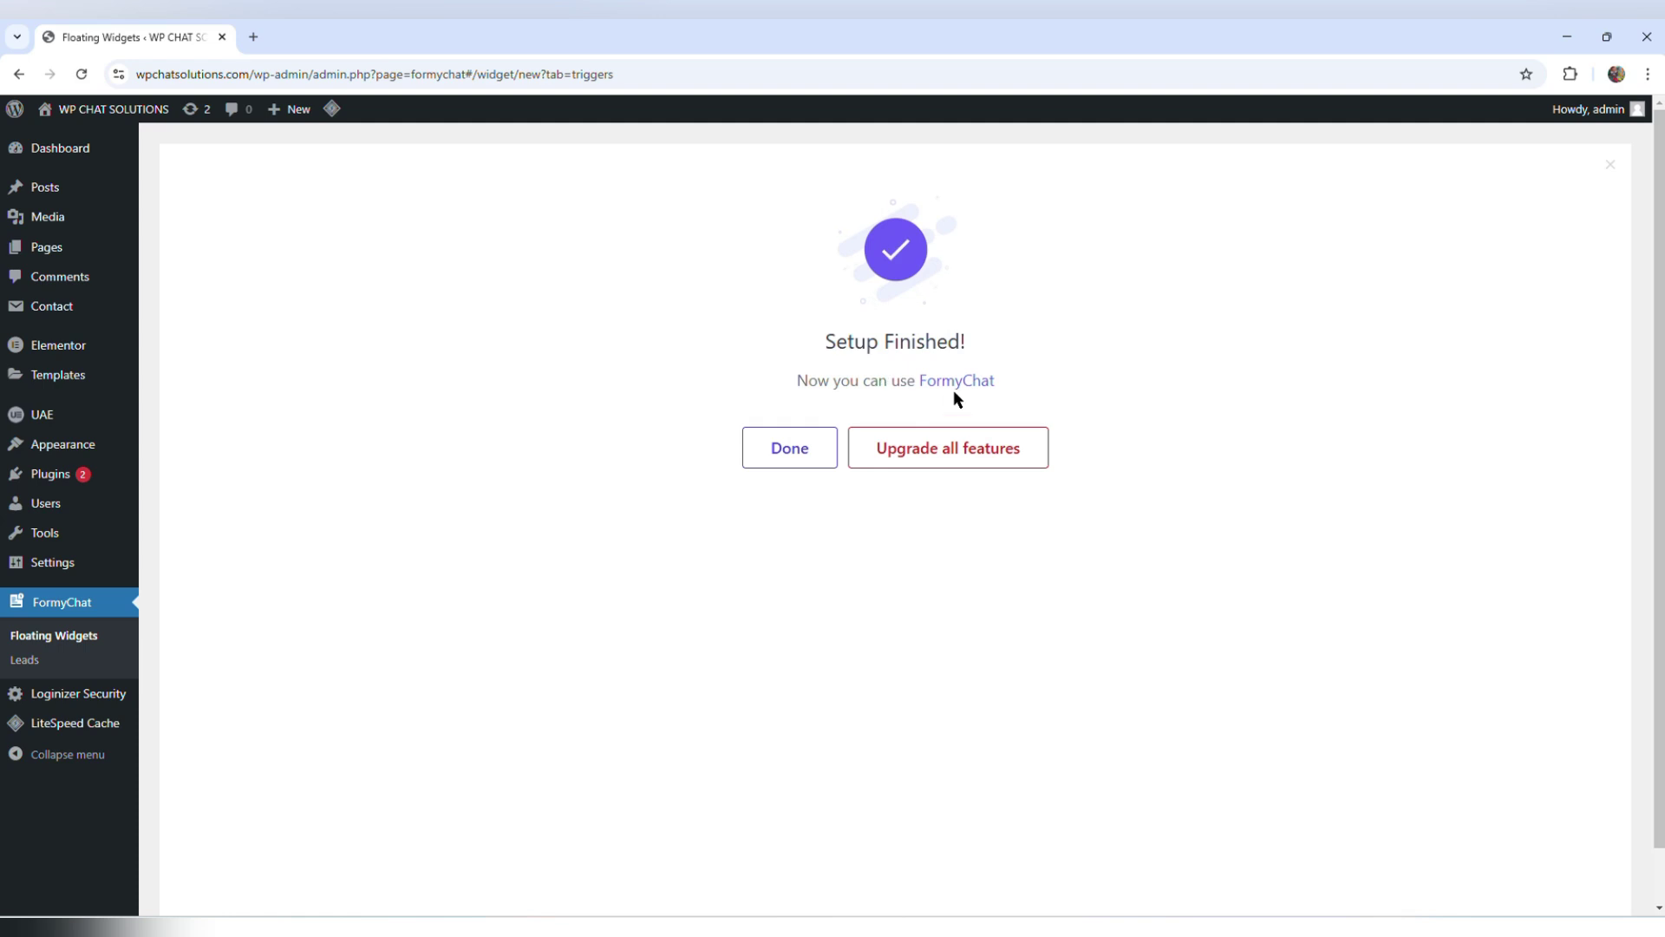
Close the Setup Finished confirmation with Done
click(796, 457)
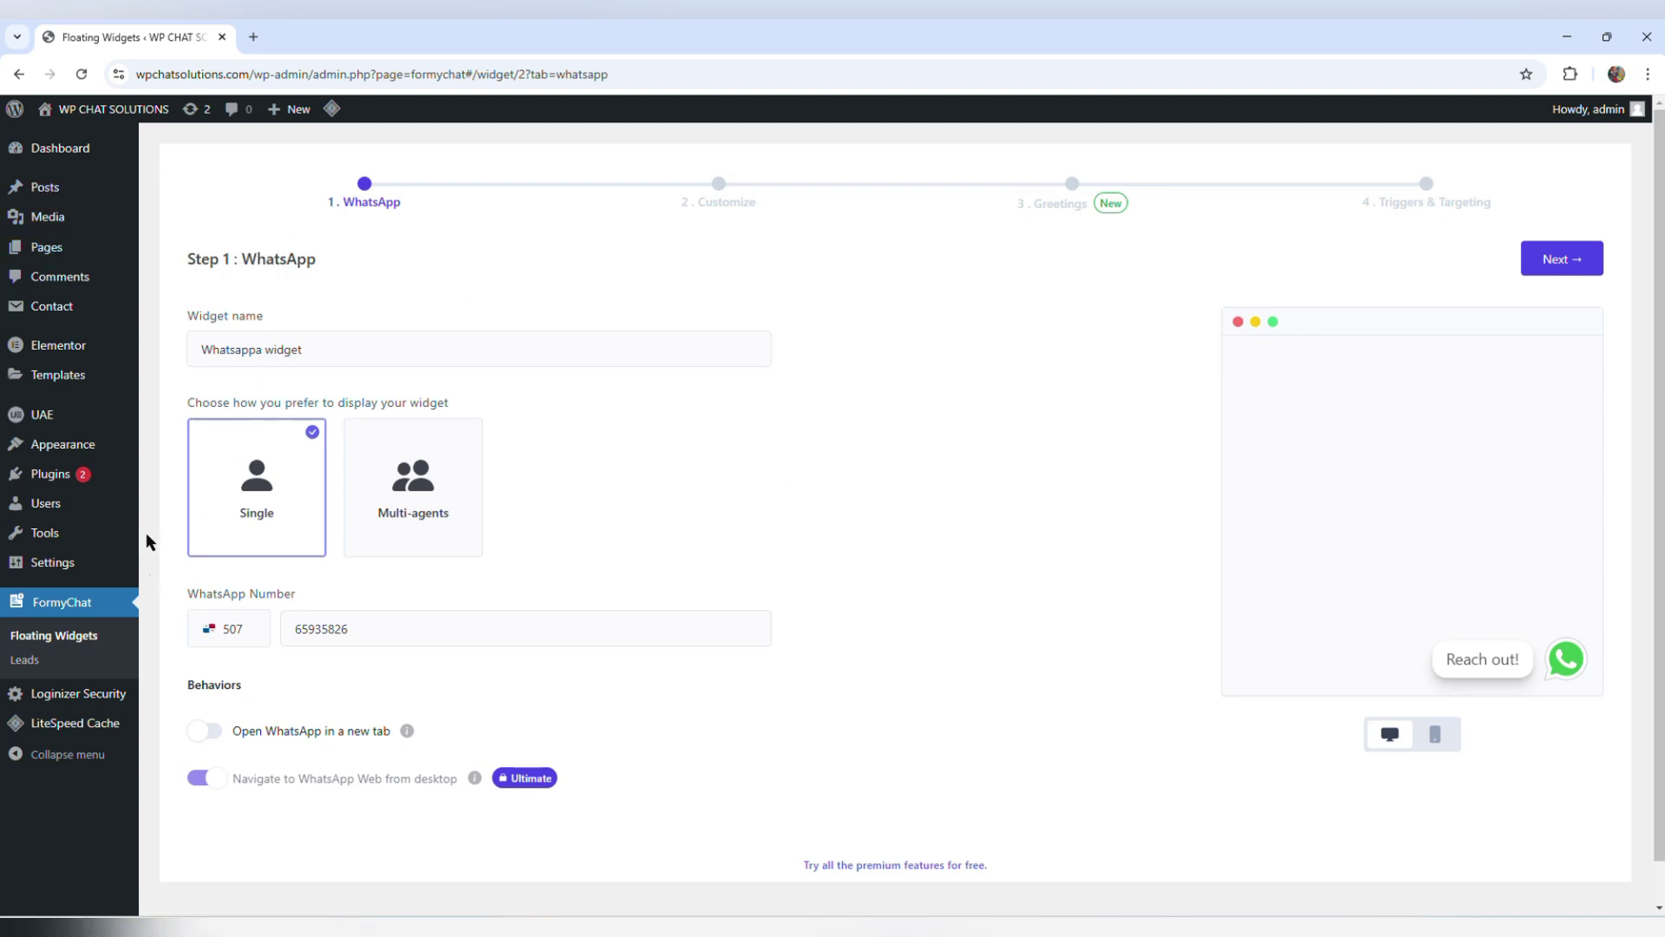
mouse_move(46, 193)
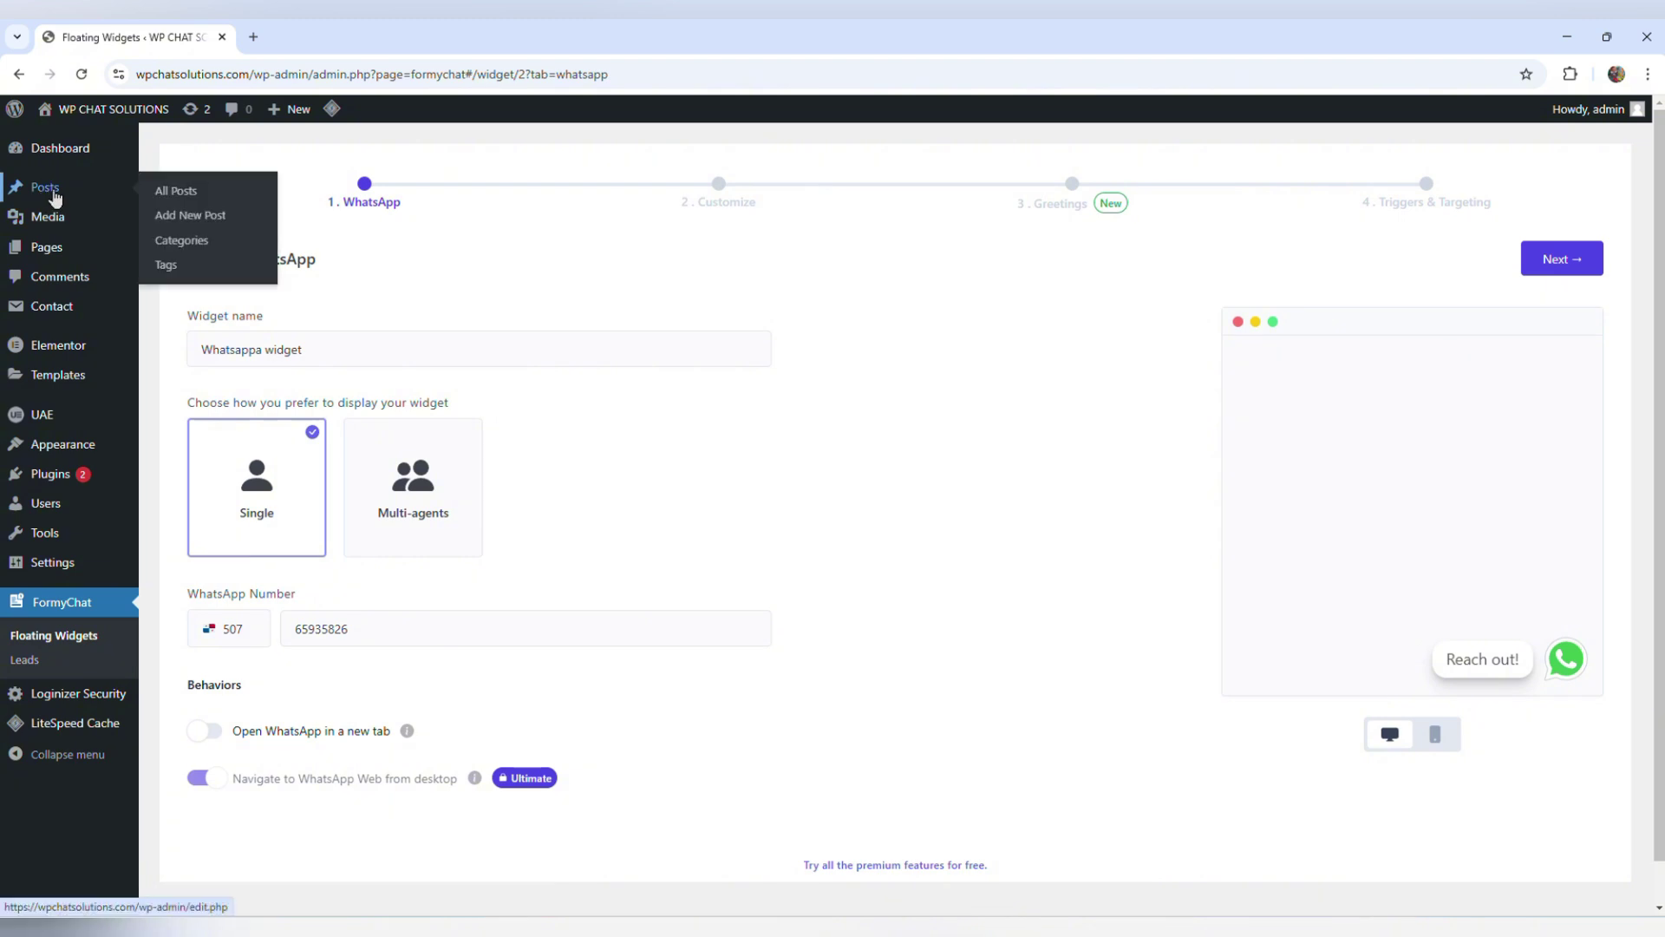
Quick-edit and update the first published post, '10 Best WordPress Live Chat Plugins'
click(181, 196)
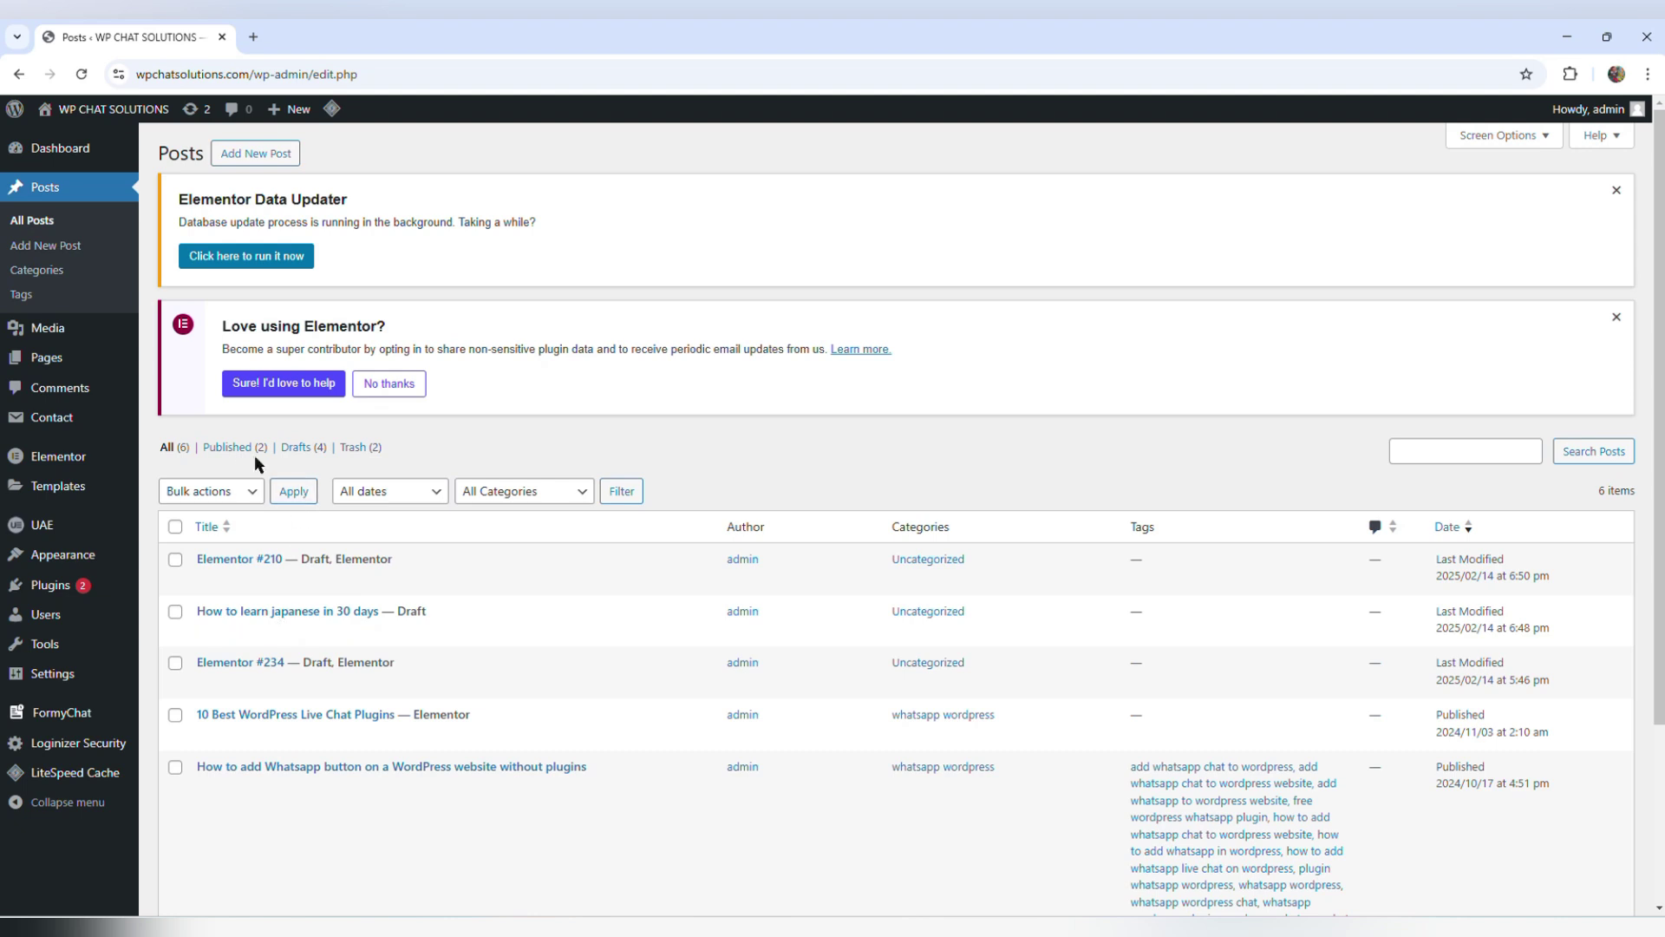
click(239, 447)
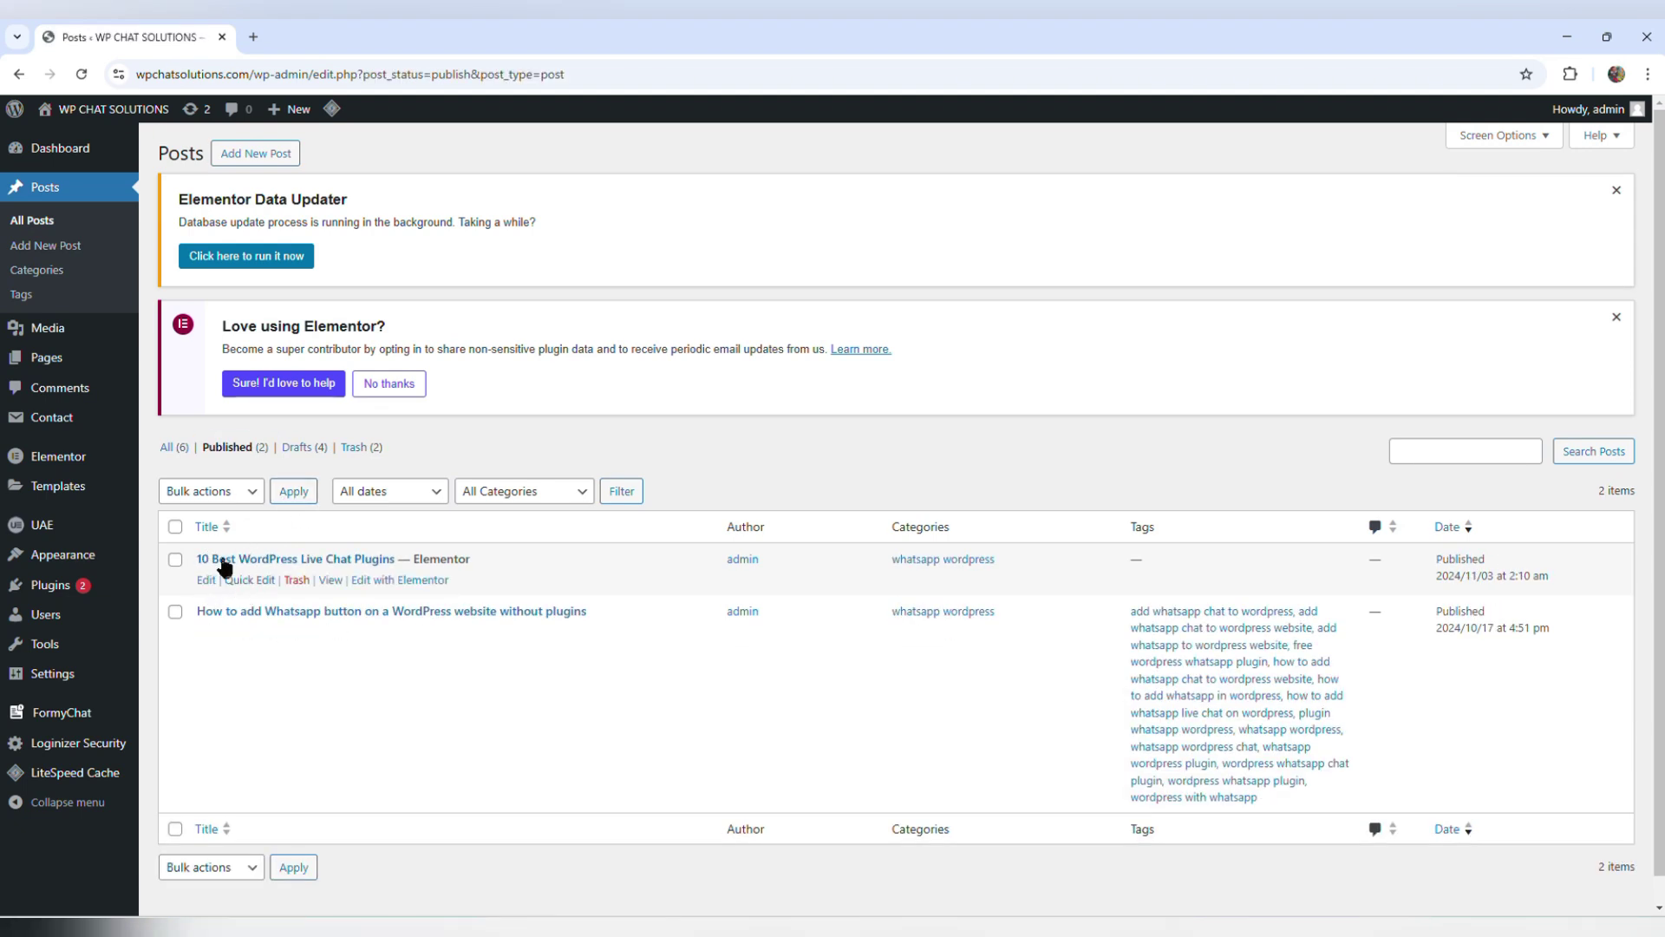
click(249, 581)
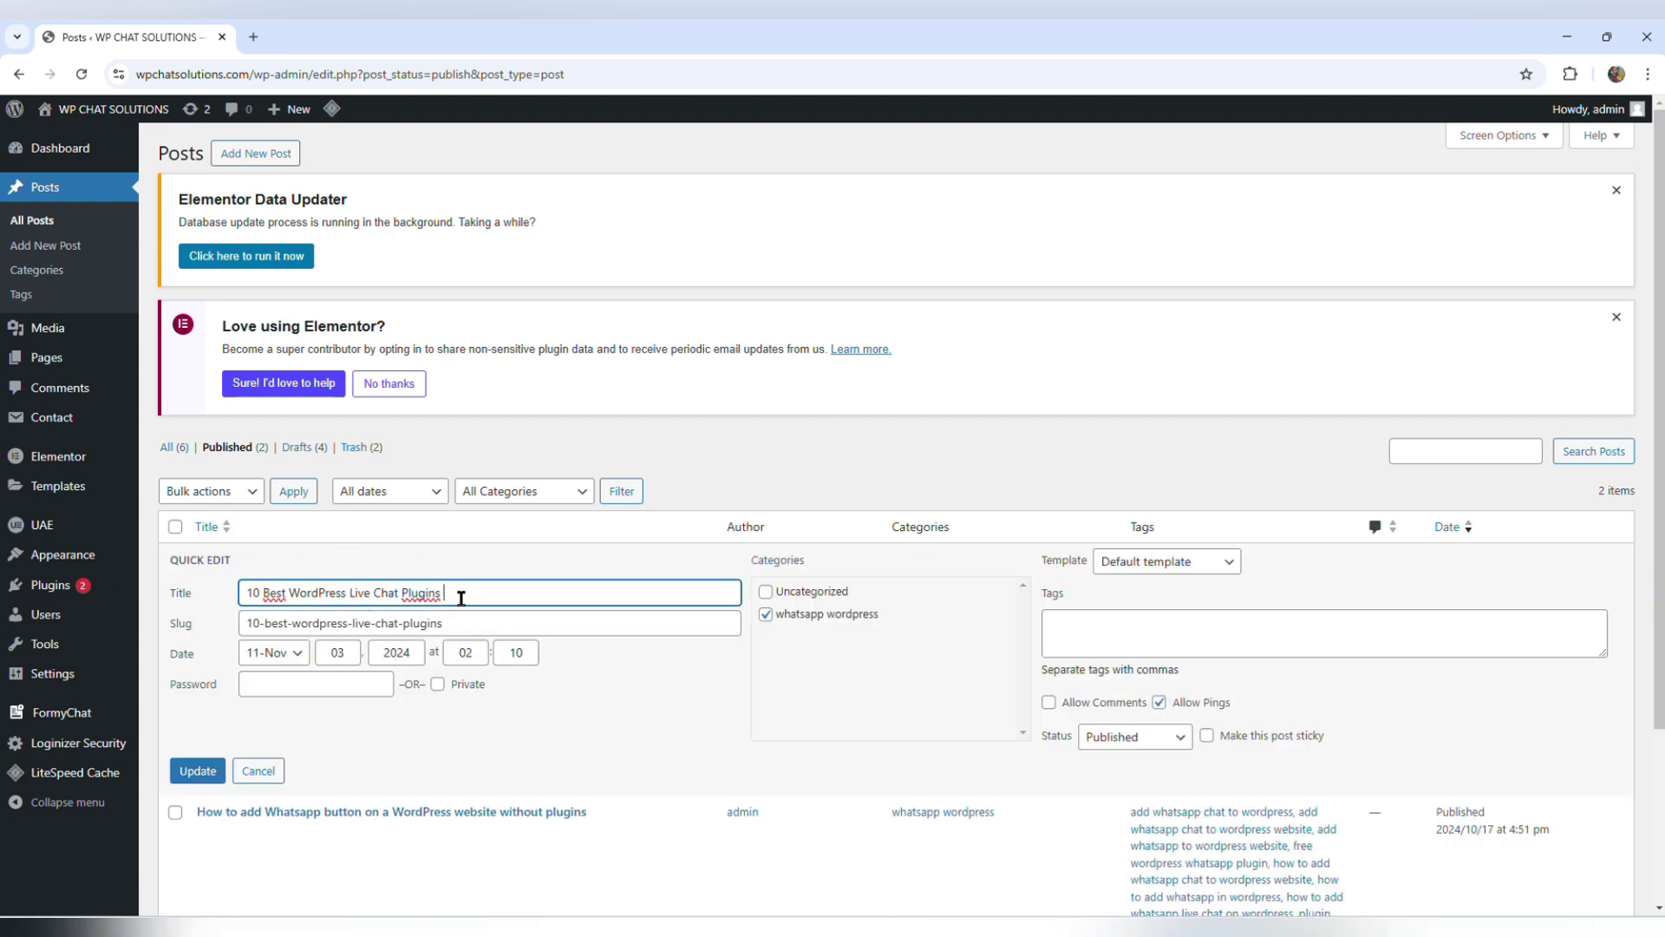
click(199, 770)
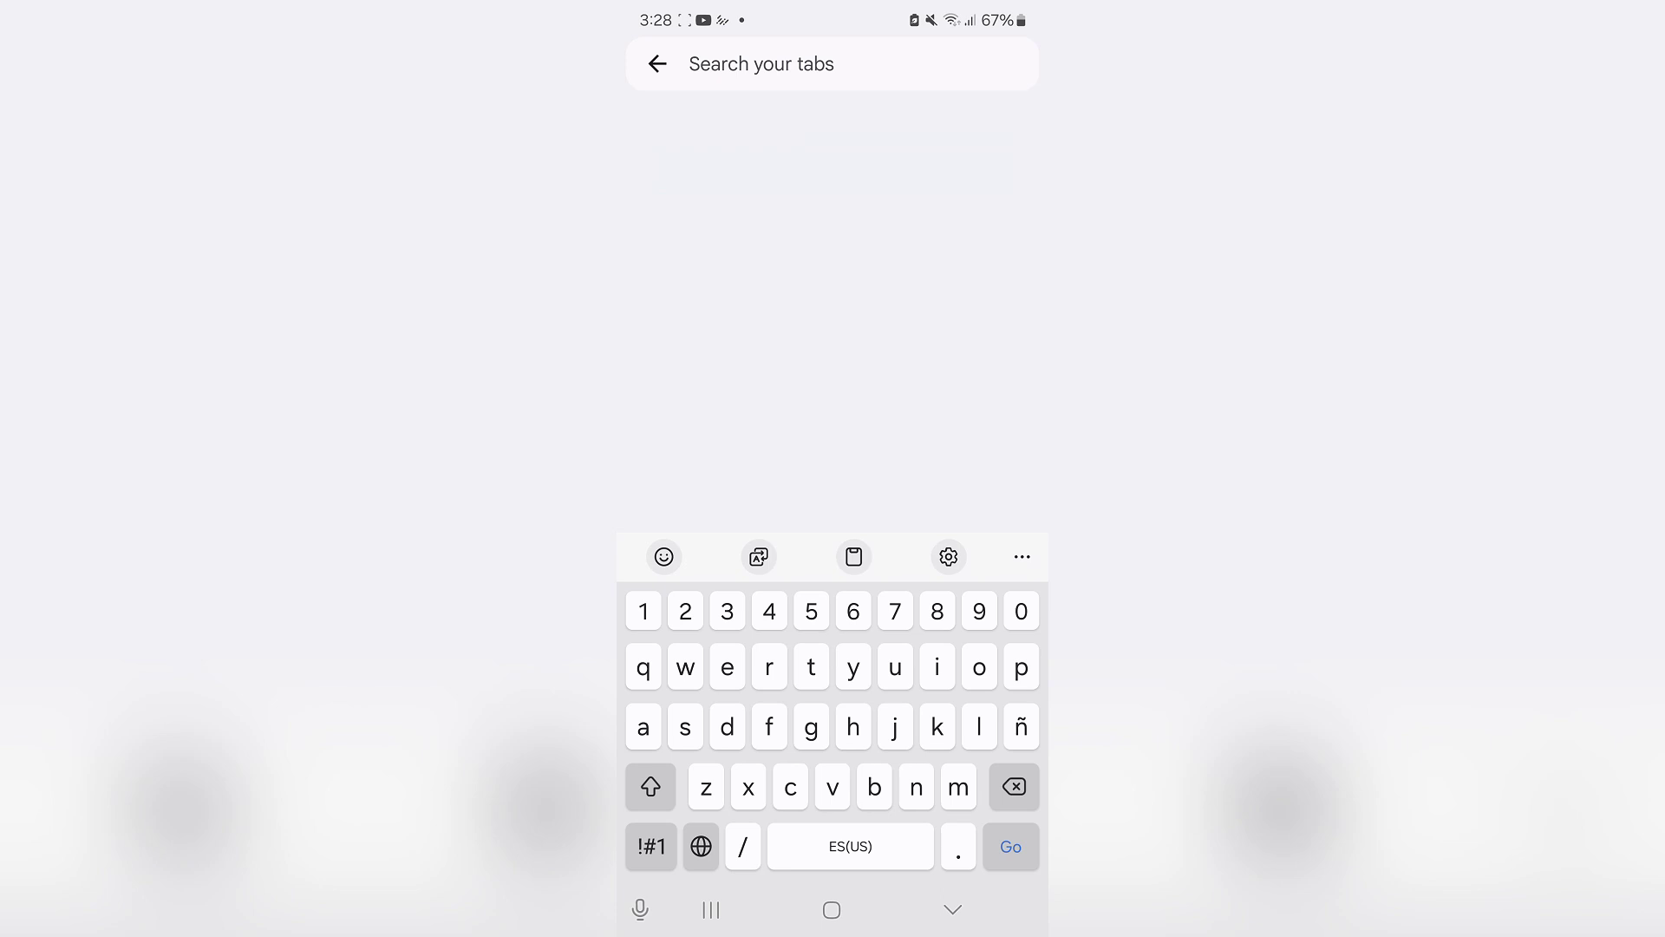
Open wpchatsolutions.com from history in mobile Chrome and pull down to refresh it
text(wp)
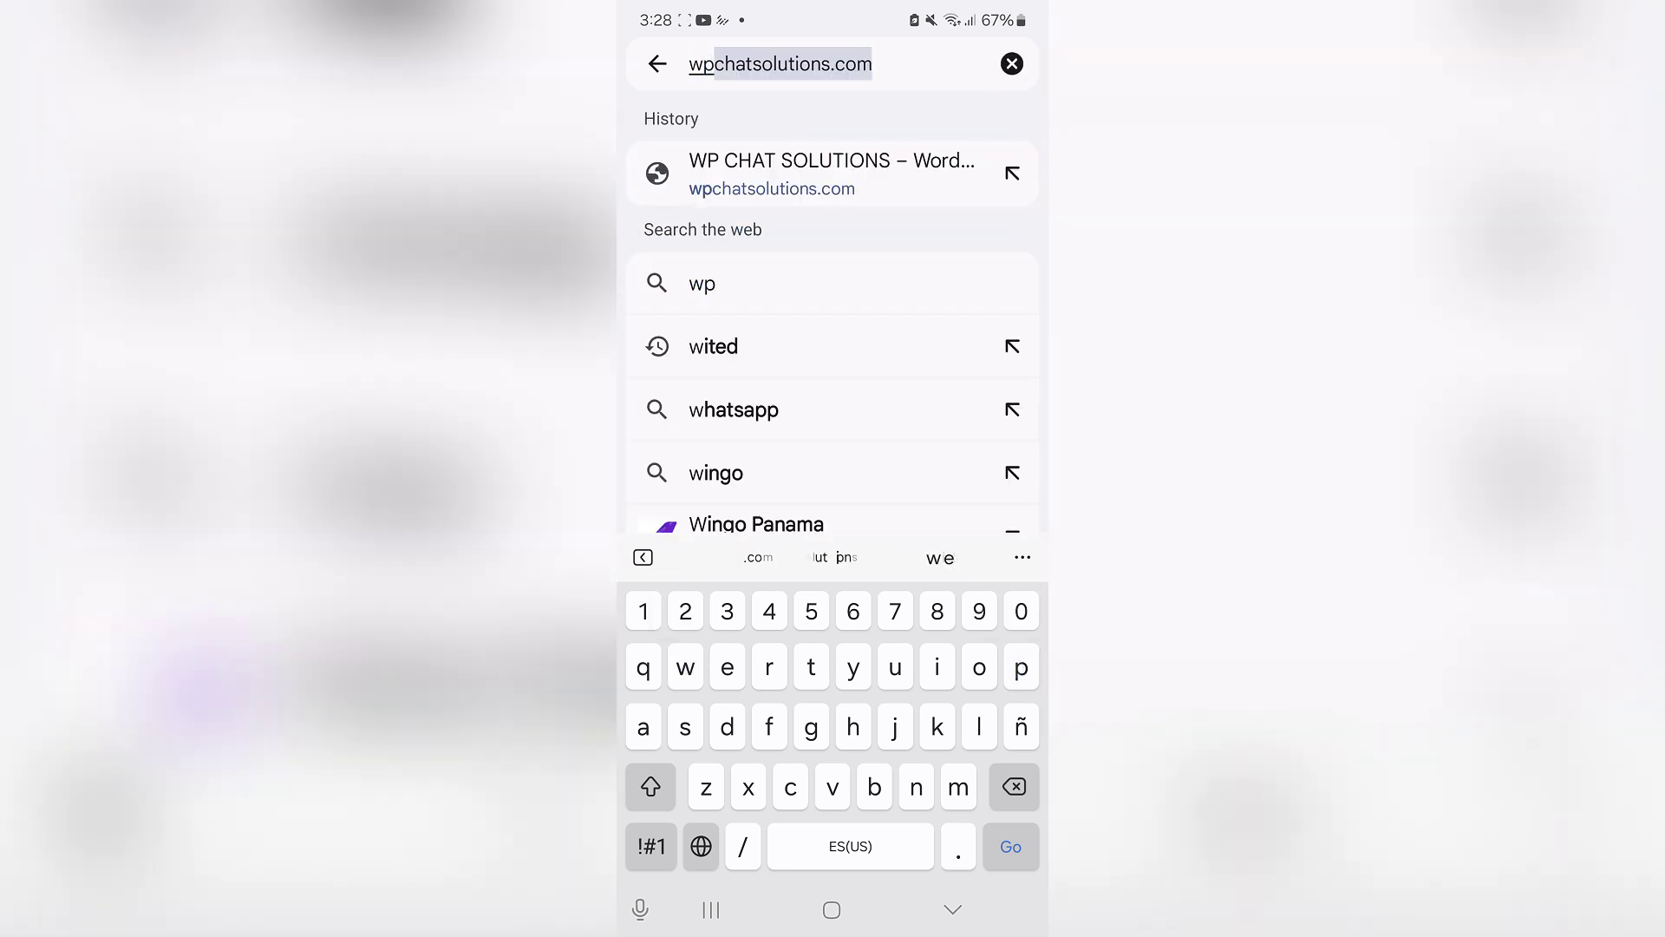
click(859, 169)
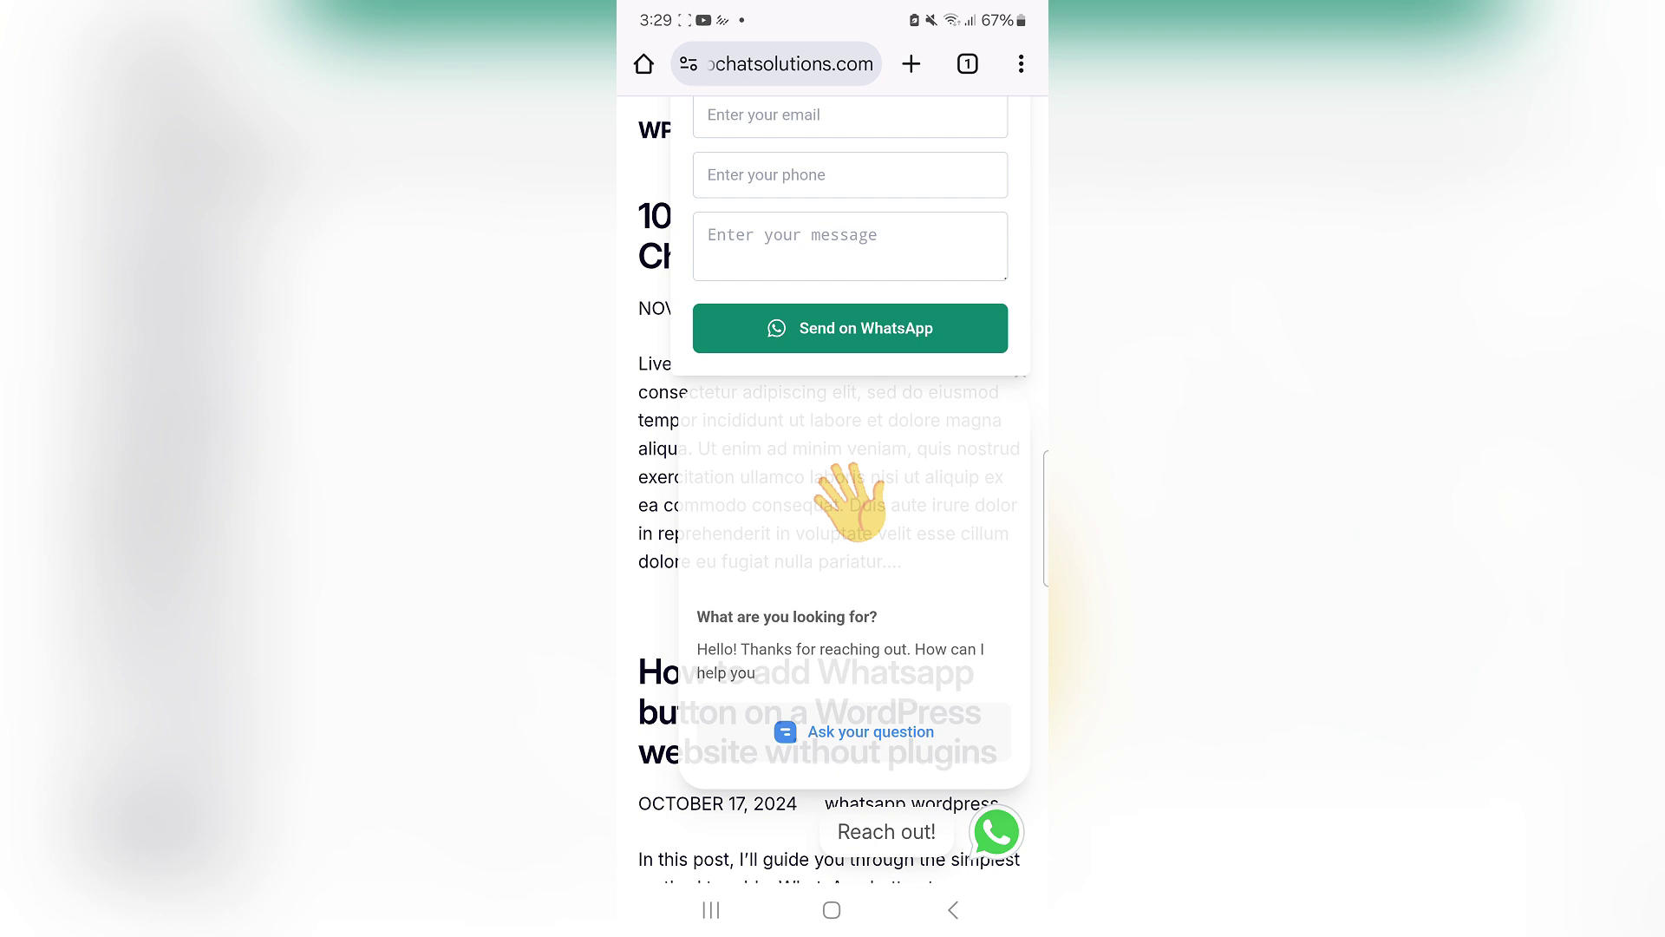
drag(832, 261, 832, 451)
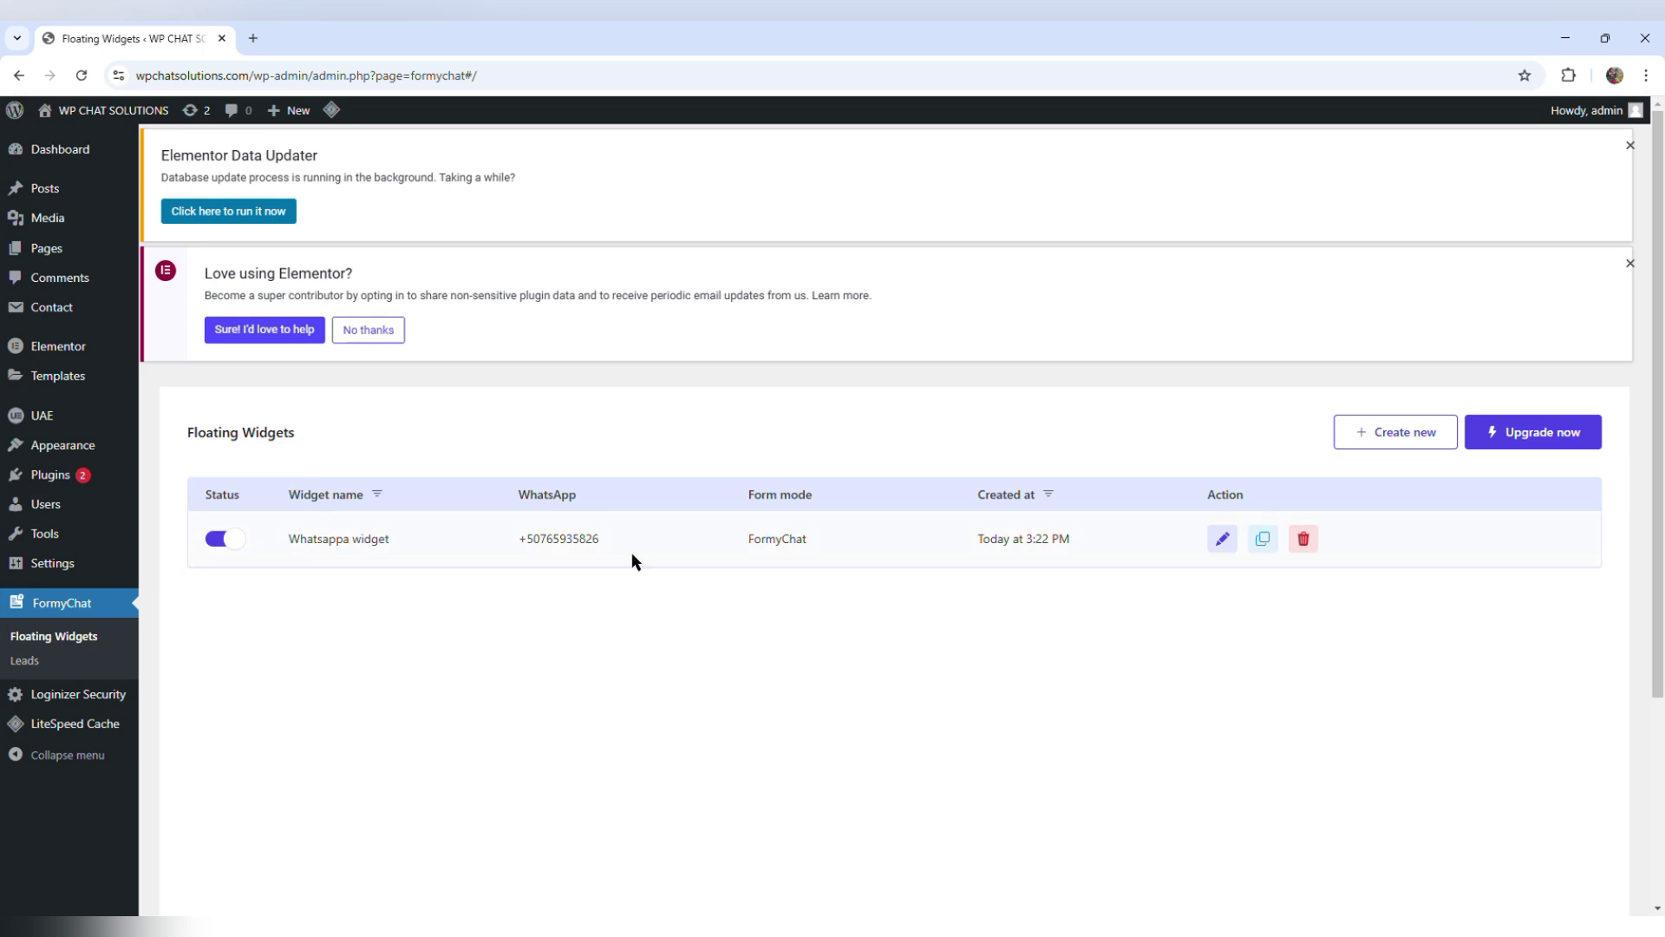
Edit the Whatsappa widget and switch off Display Greeting Popup in Step 3
click(1222, 539)
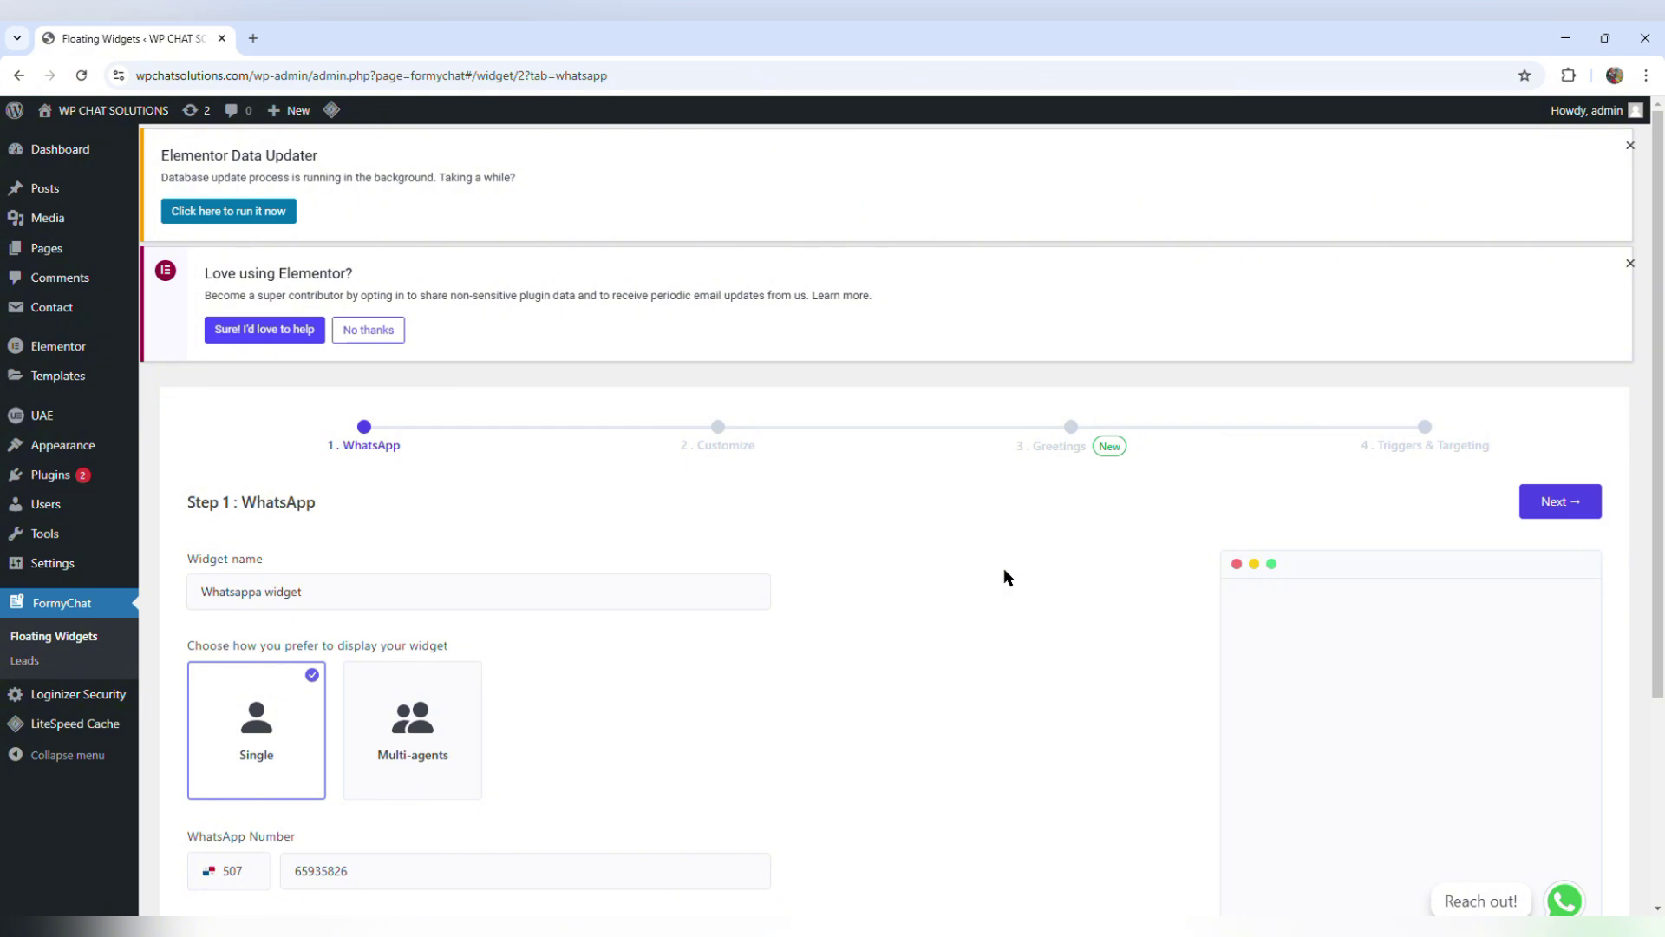
click(1073, 428)
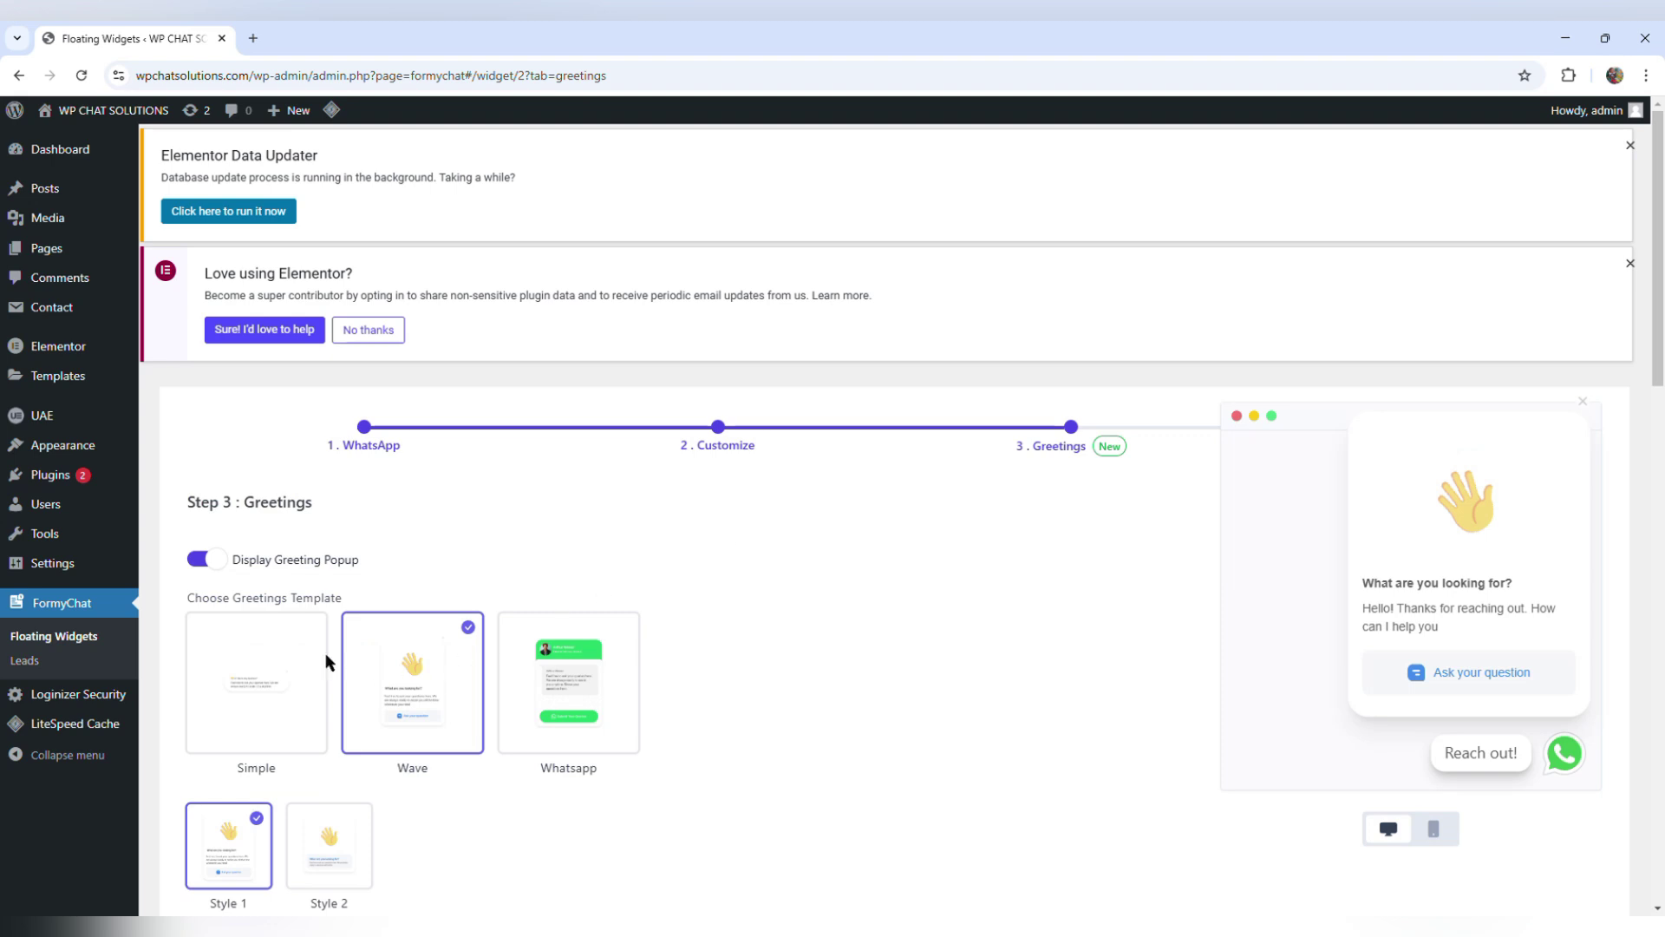
click(201, 562)
scroll(373, 524, down, 2)
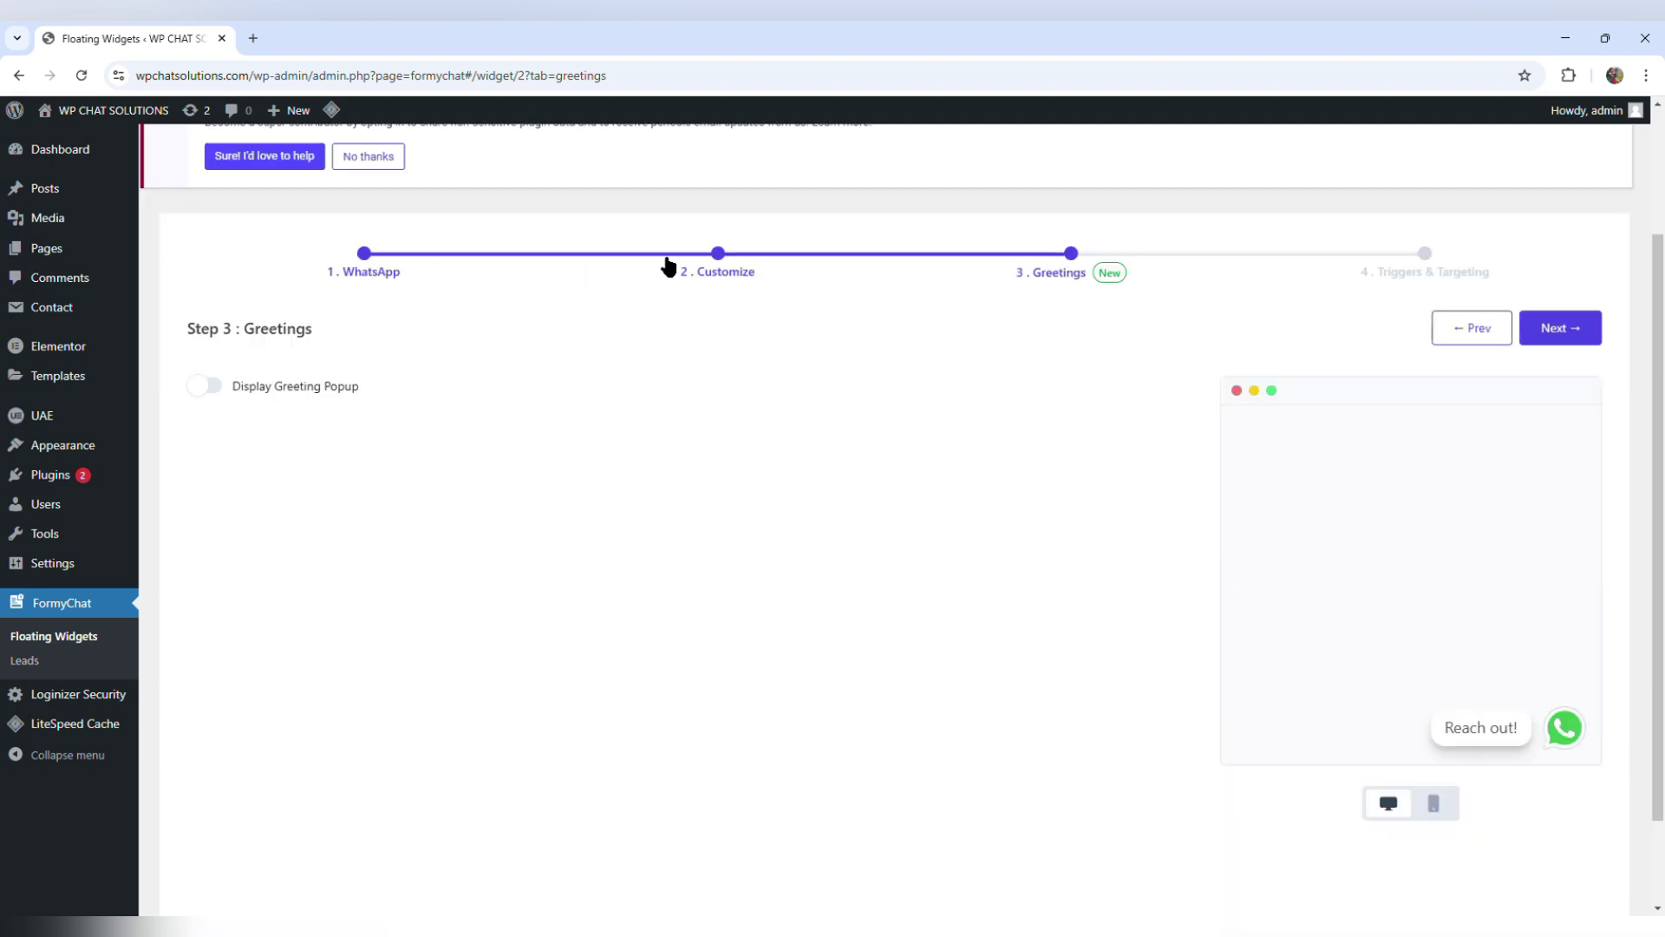
Switch off Open by default in Step 2, then advance through Greetings to Triggers & Targeting
click(718, 253)
scroll(496, 736, down, 15)
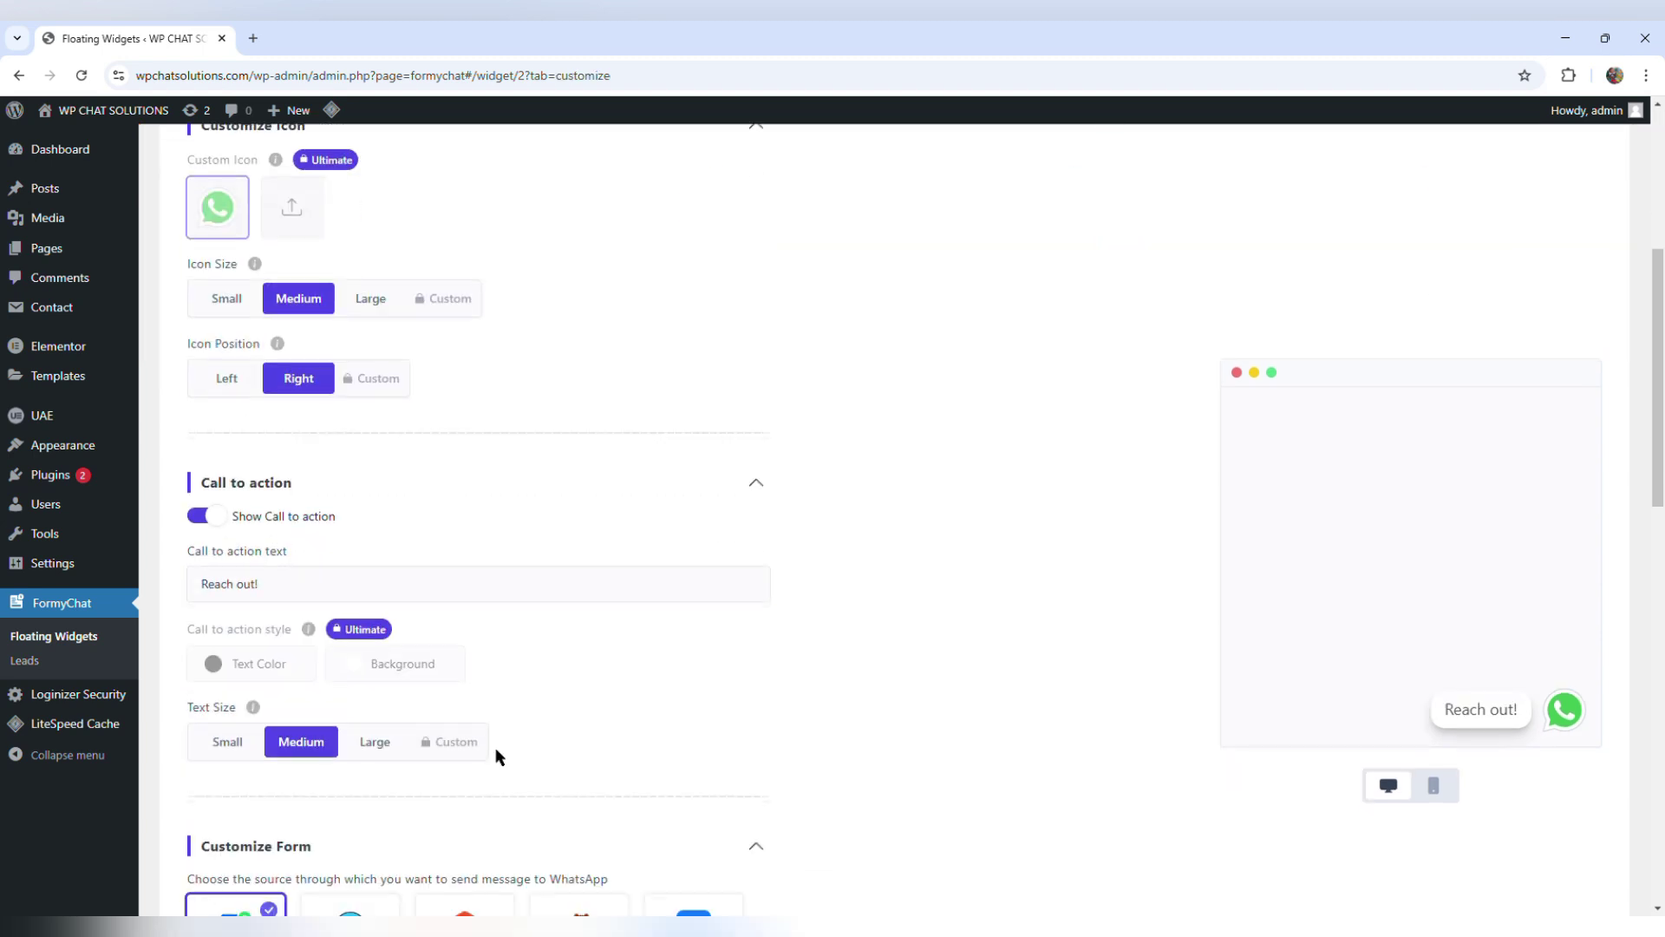
scroll(407, 762, down, 2)
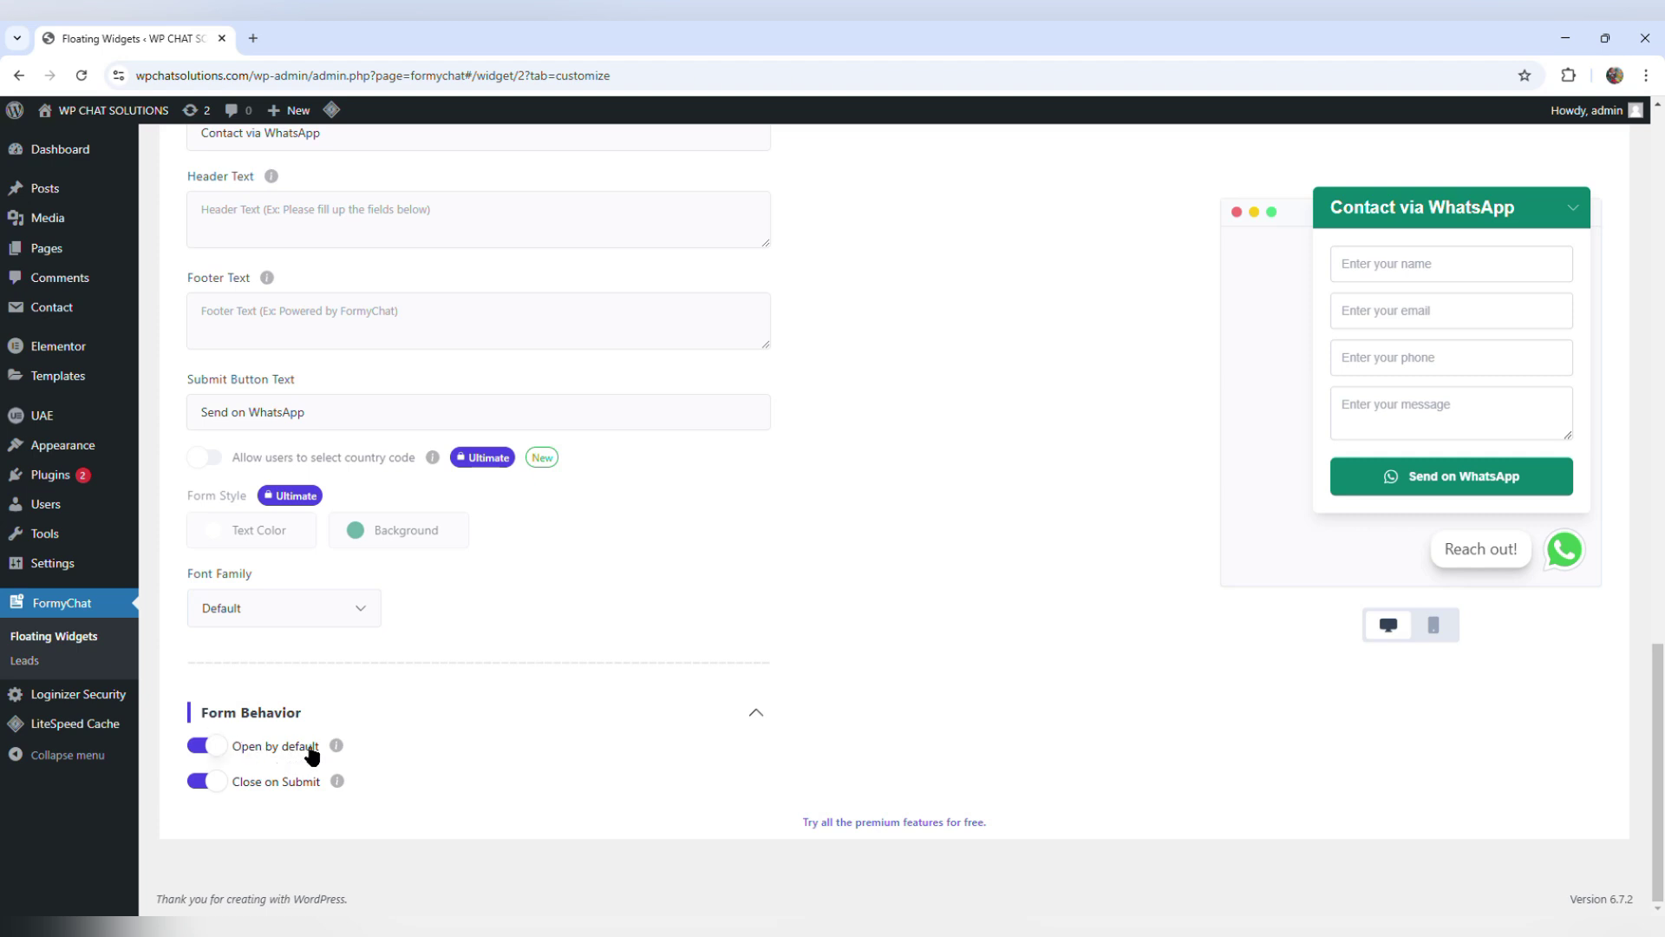
click(198, 747)
scroll(1088, 746, up, 20)
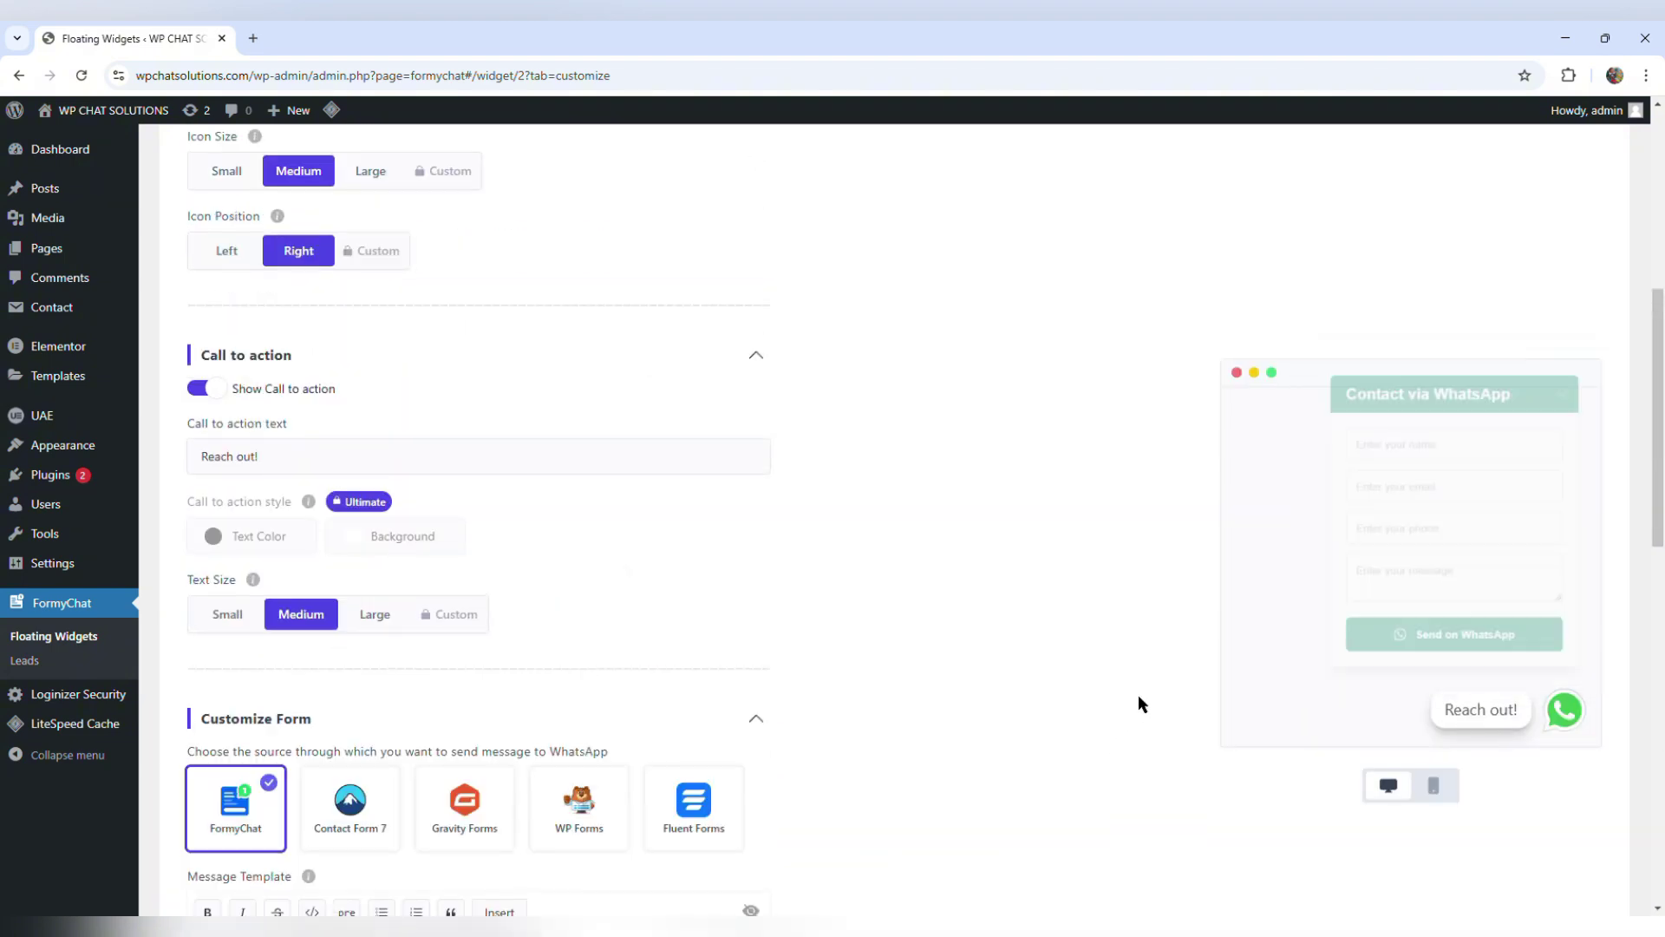
scroll(1218, 592, down, 4)
click(1556, 154)
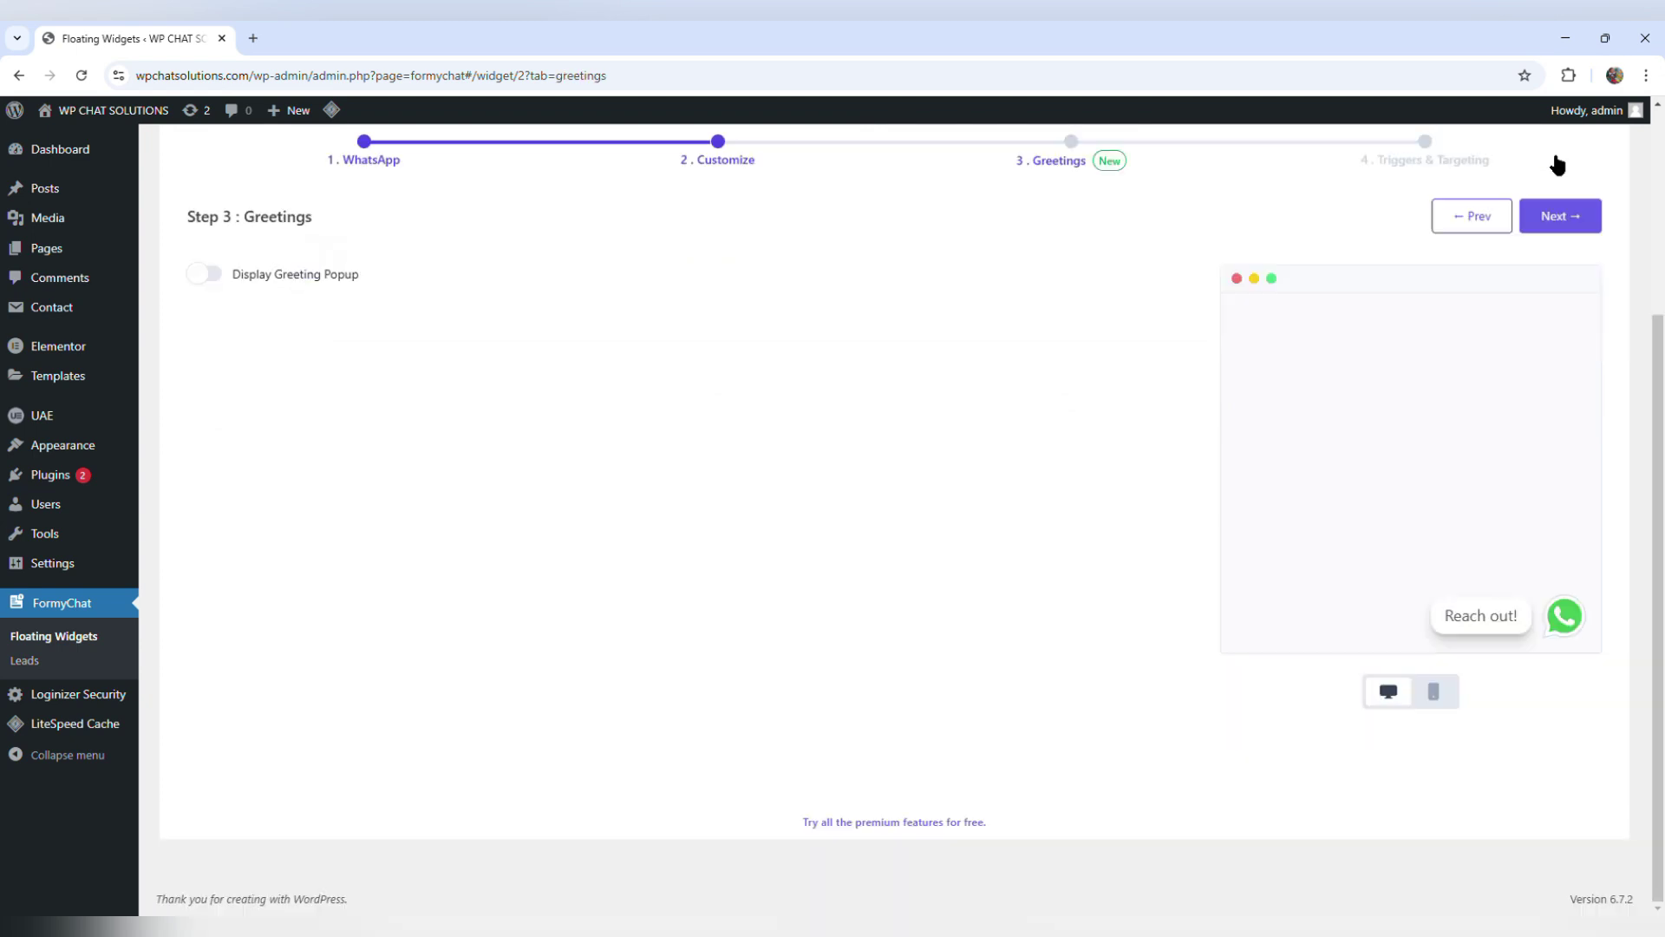
click(1569, 500)
Save the updated widget and refresh wpchatsolutions.com on the phone
click(1572, 500)
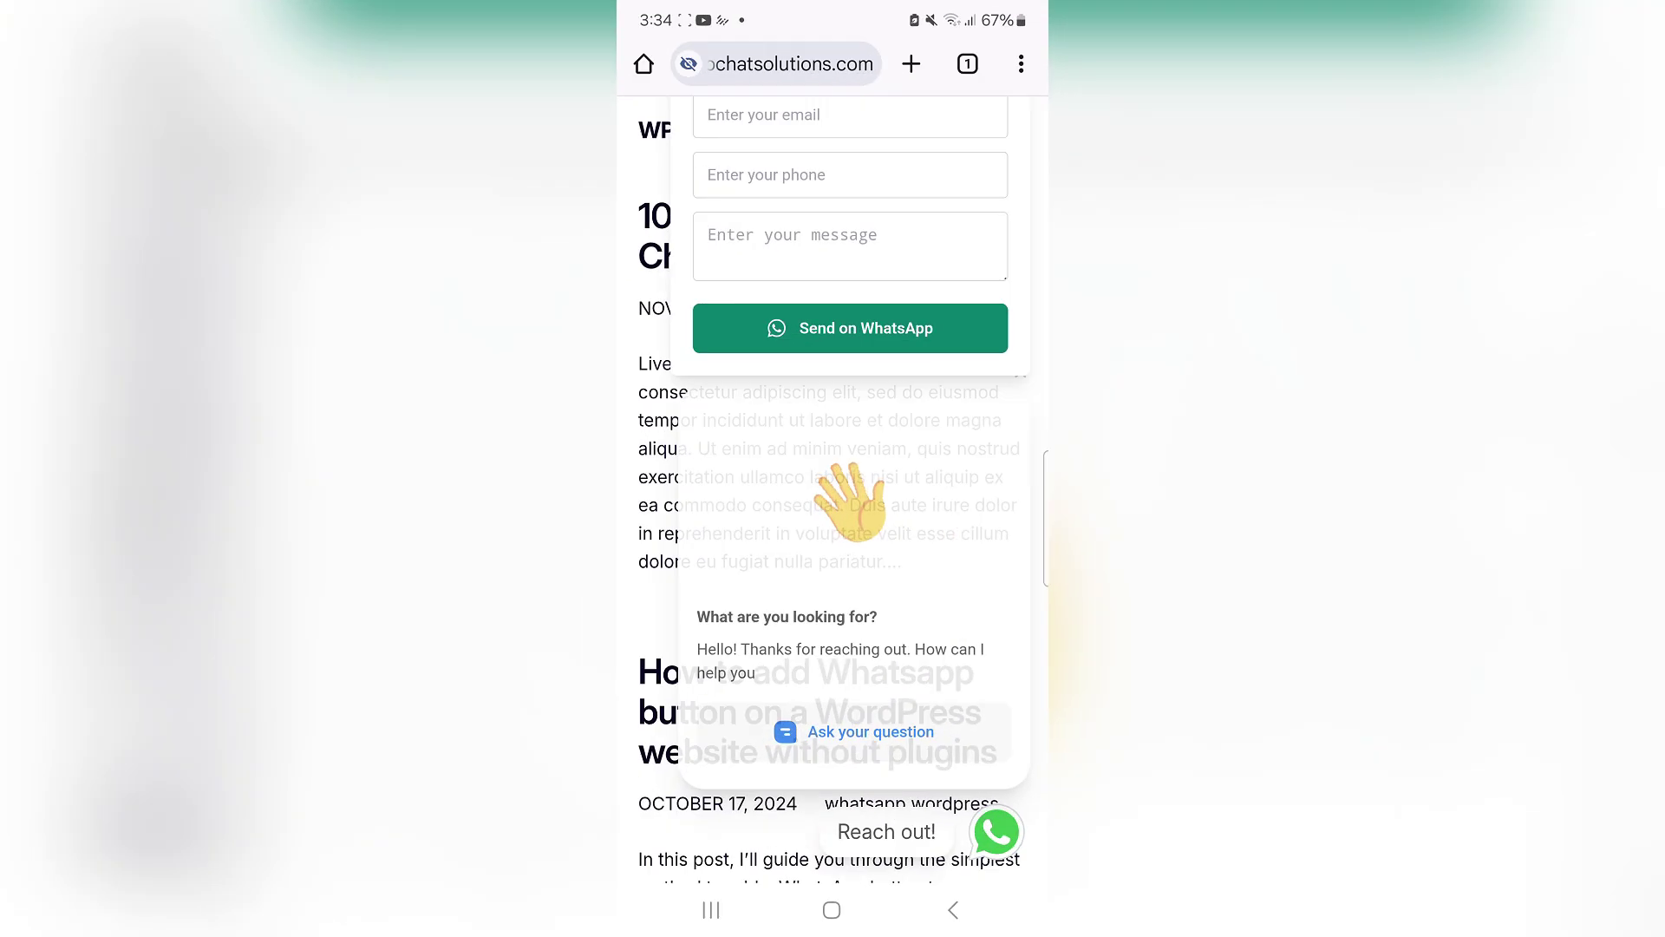
scroll(833, 434, up, 5)
drag(832, 217, 832, 434)
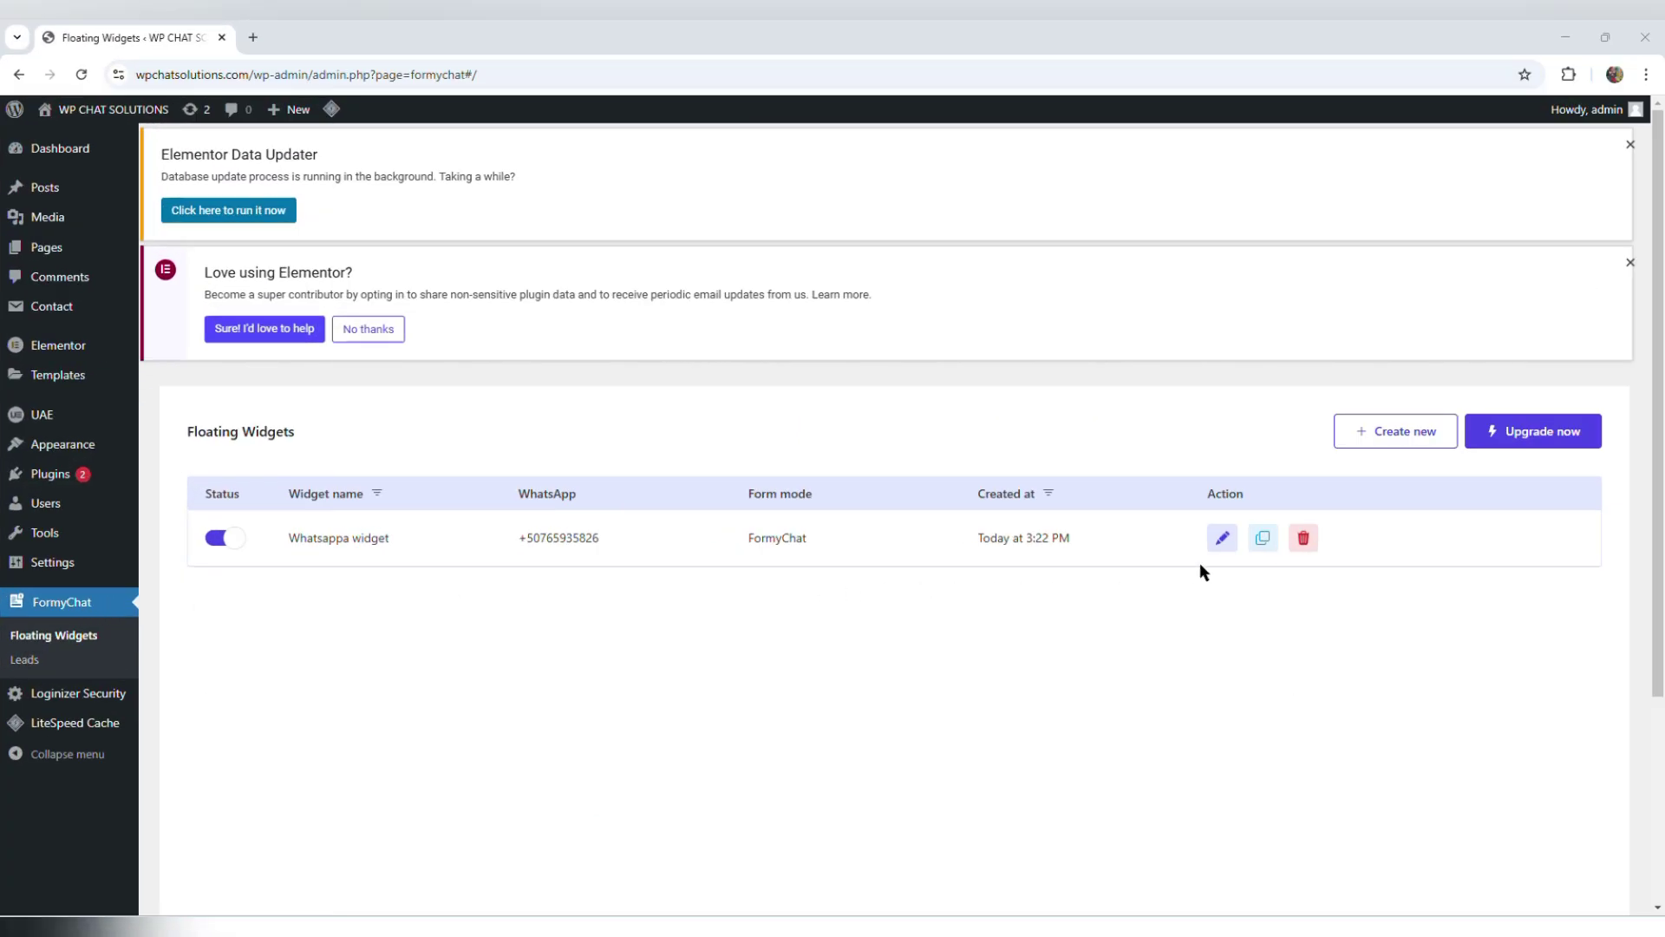
In the widget's Triggers & Targeting step, replace the Time delay trigger with Page Scroll
click(1223, 539)
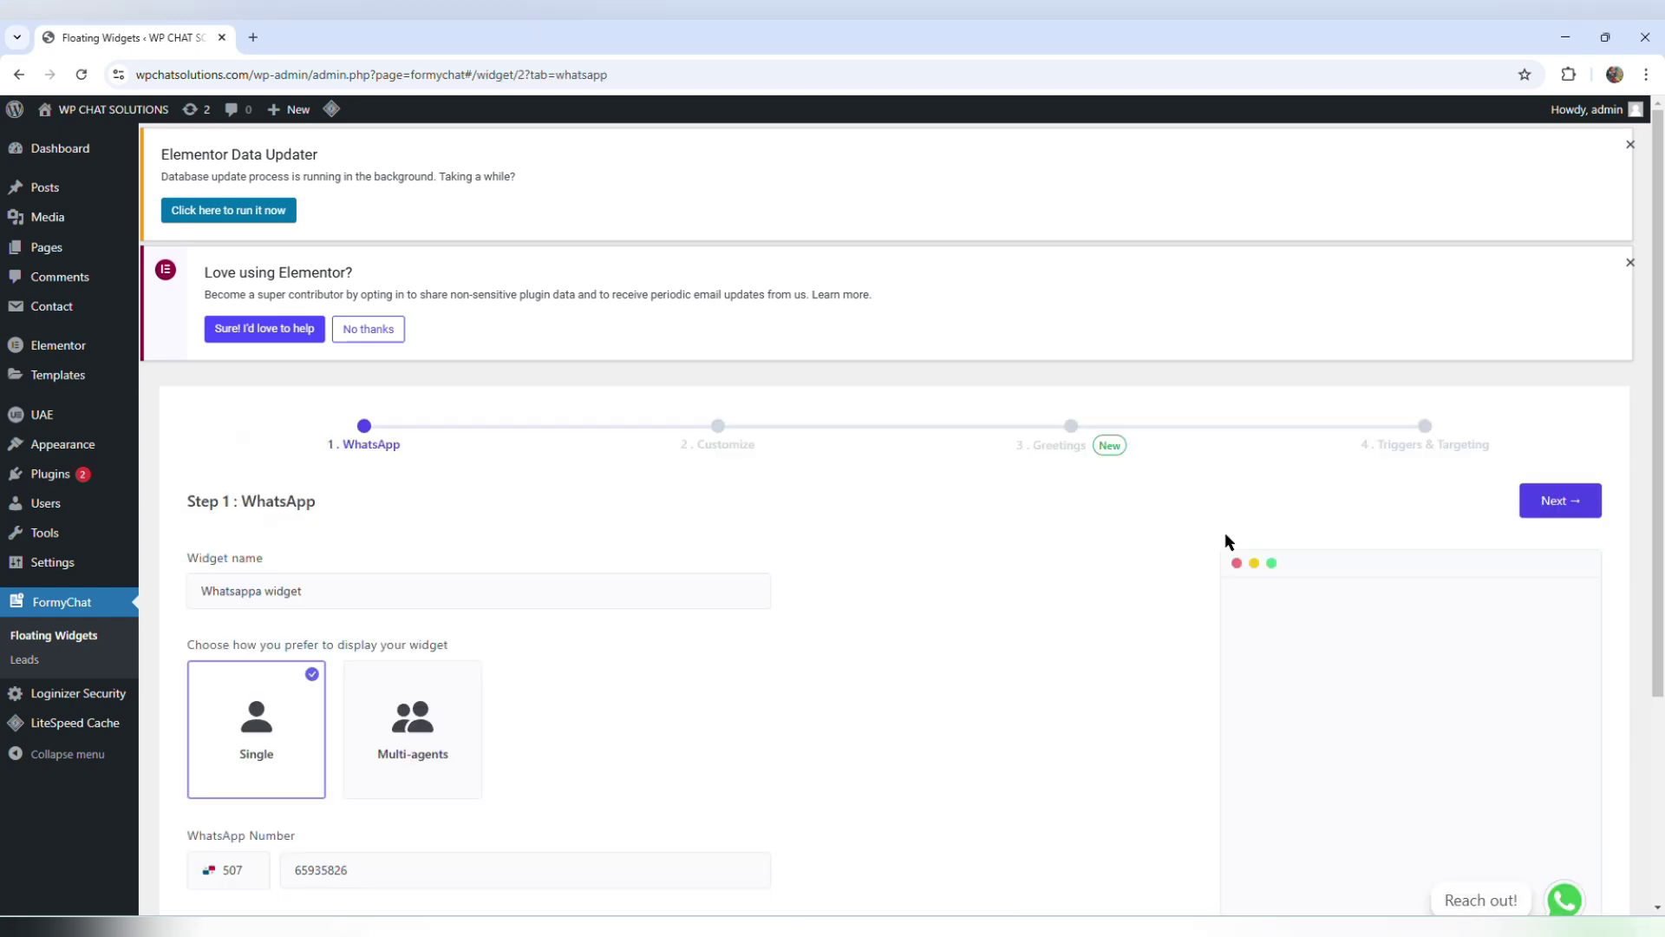
click(1425, 426)
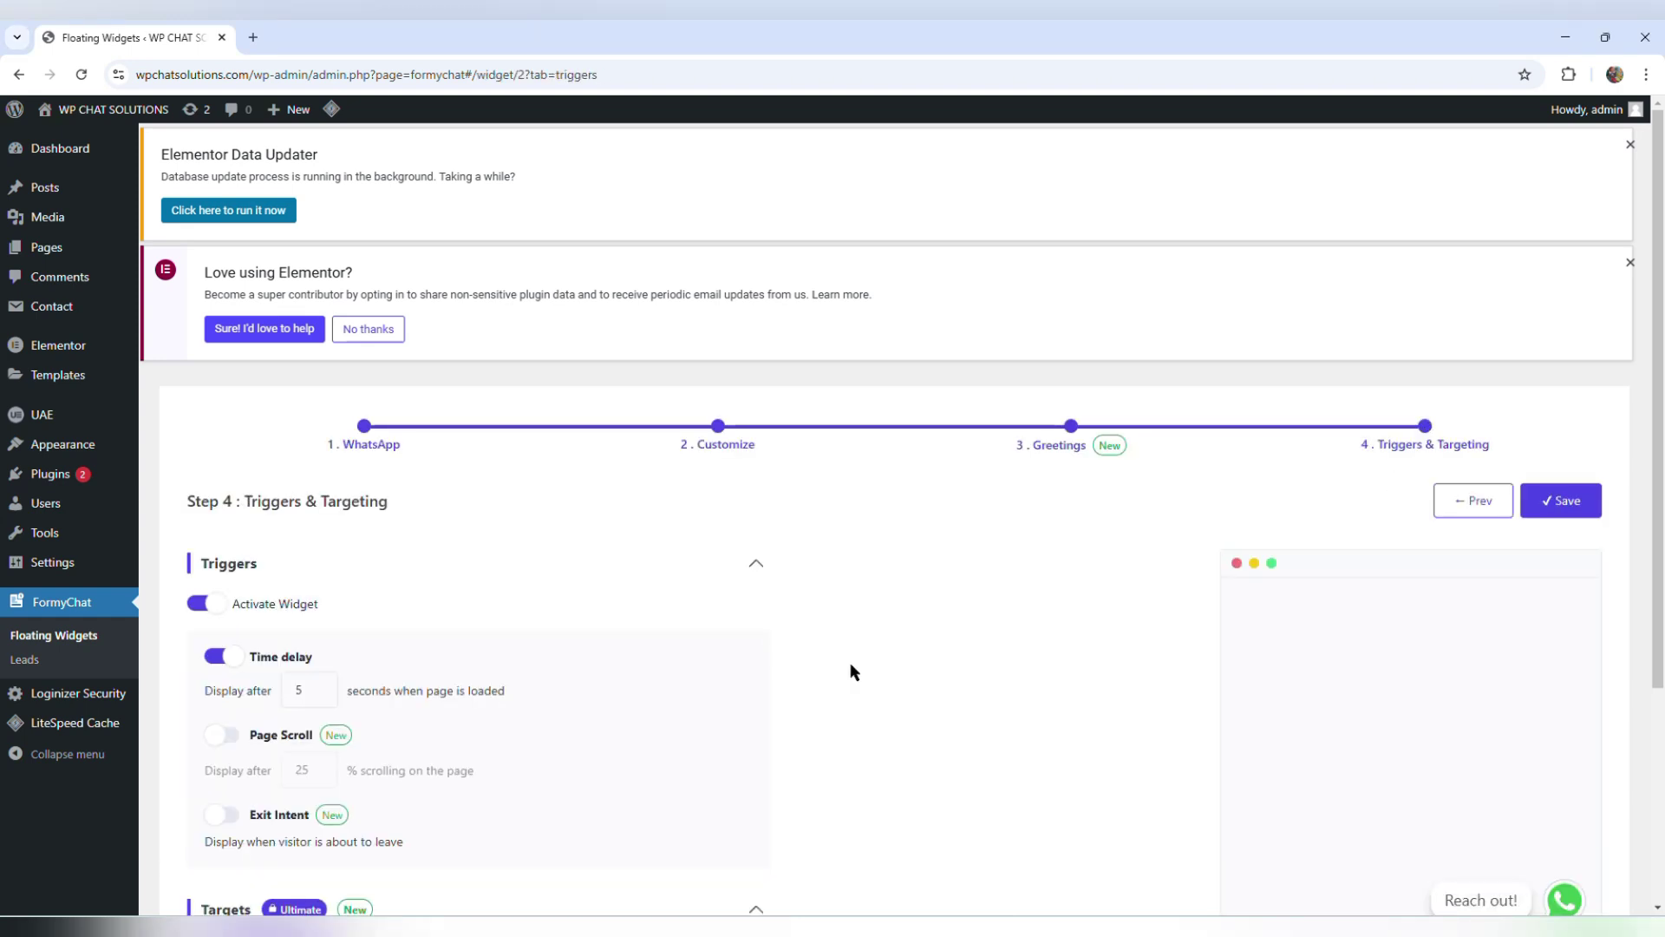
scroll(854, 675, down, 1)
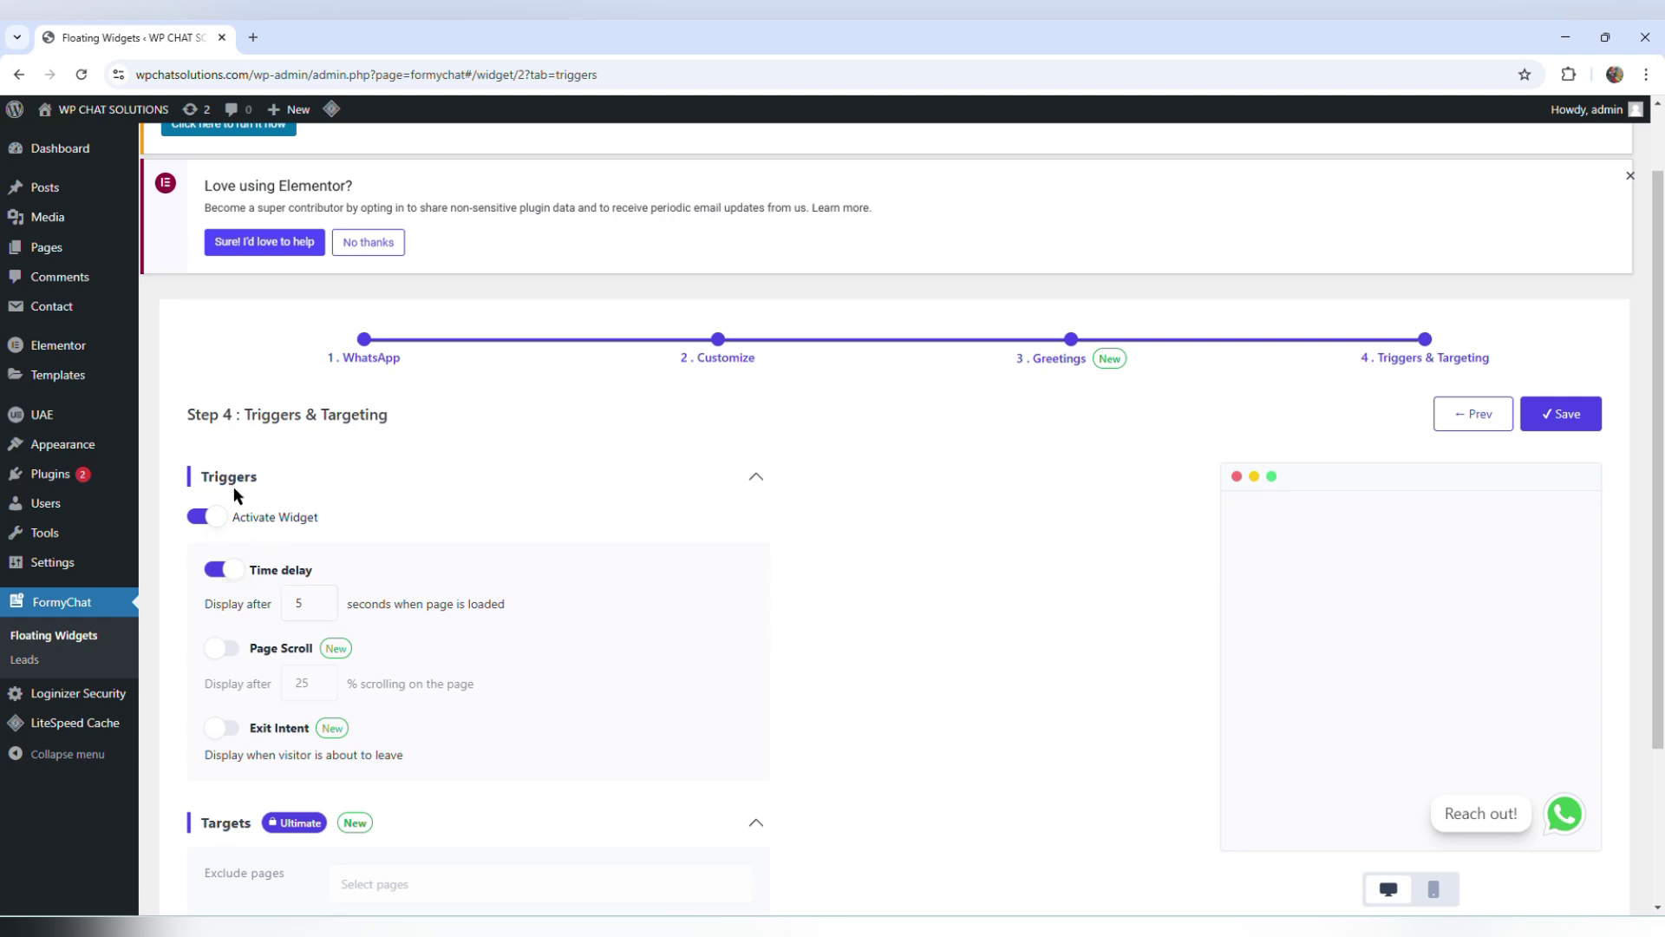
click(234, 580)
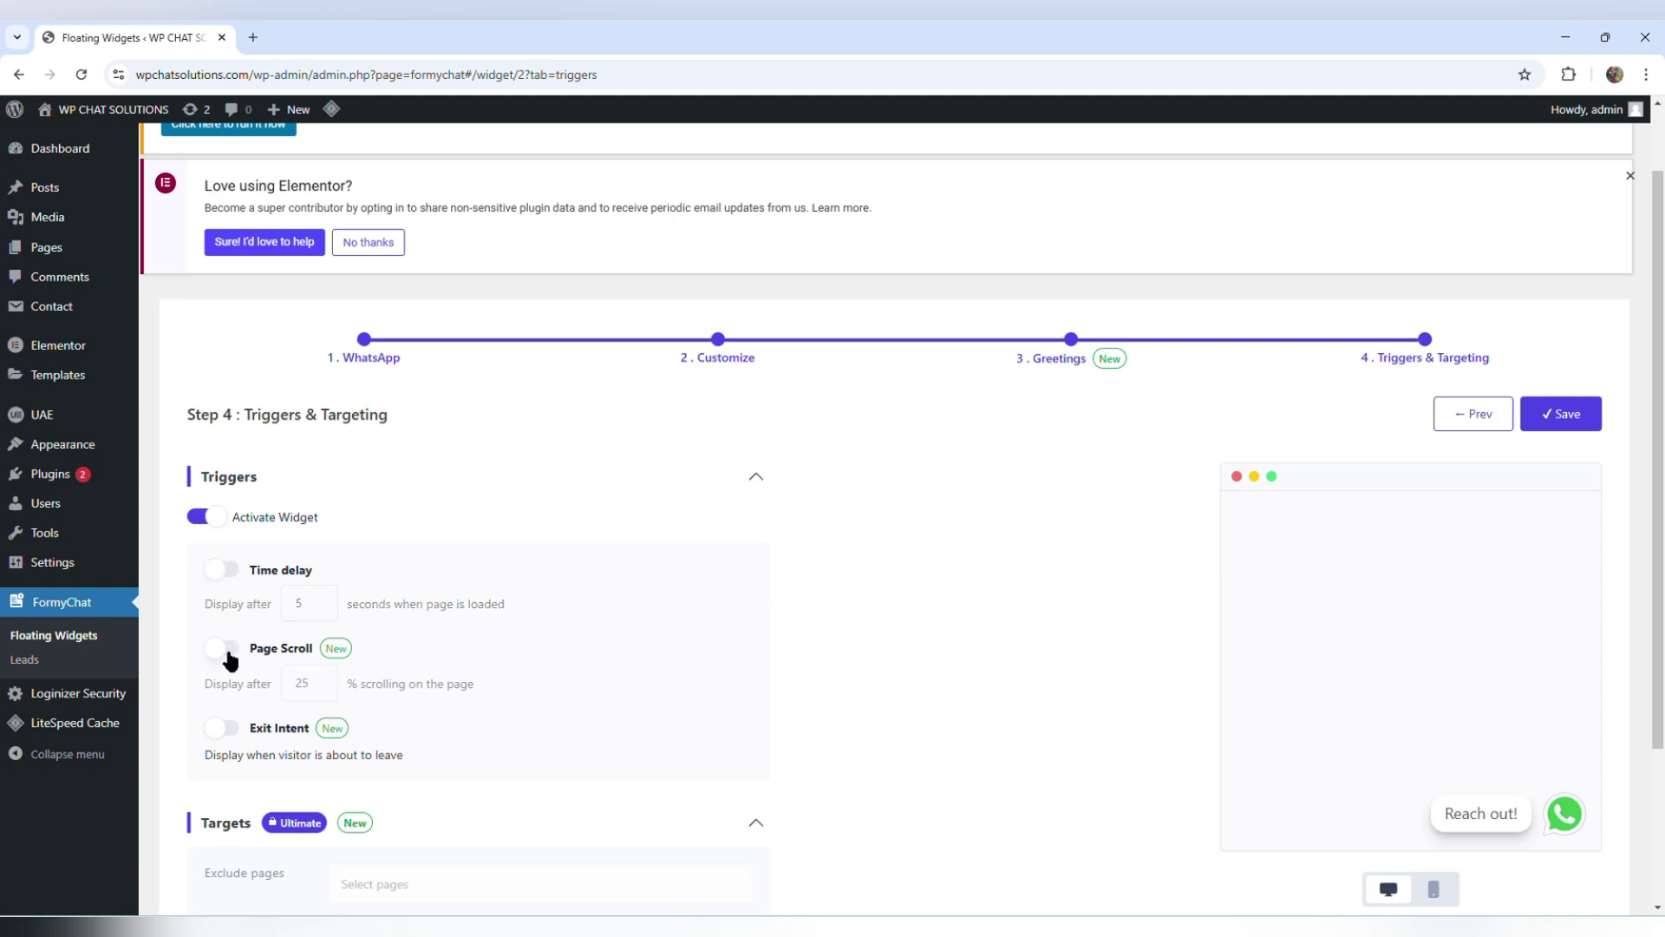
click(231, 662)
Lower the page-scroll percentage to a small value and save the widget
click(314, 685)
key(ctrl+a)
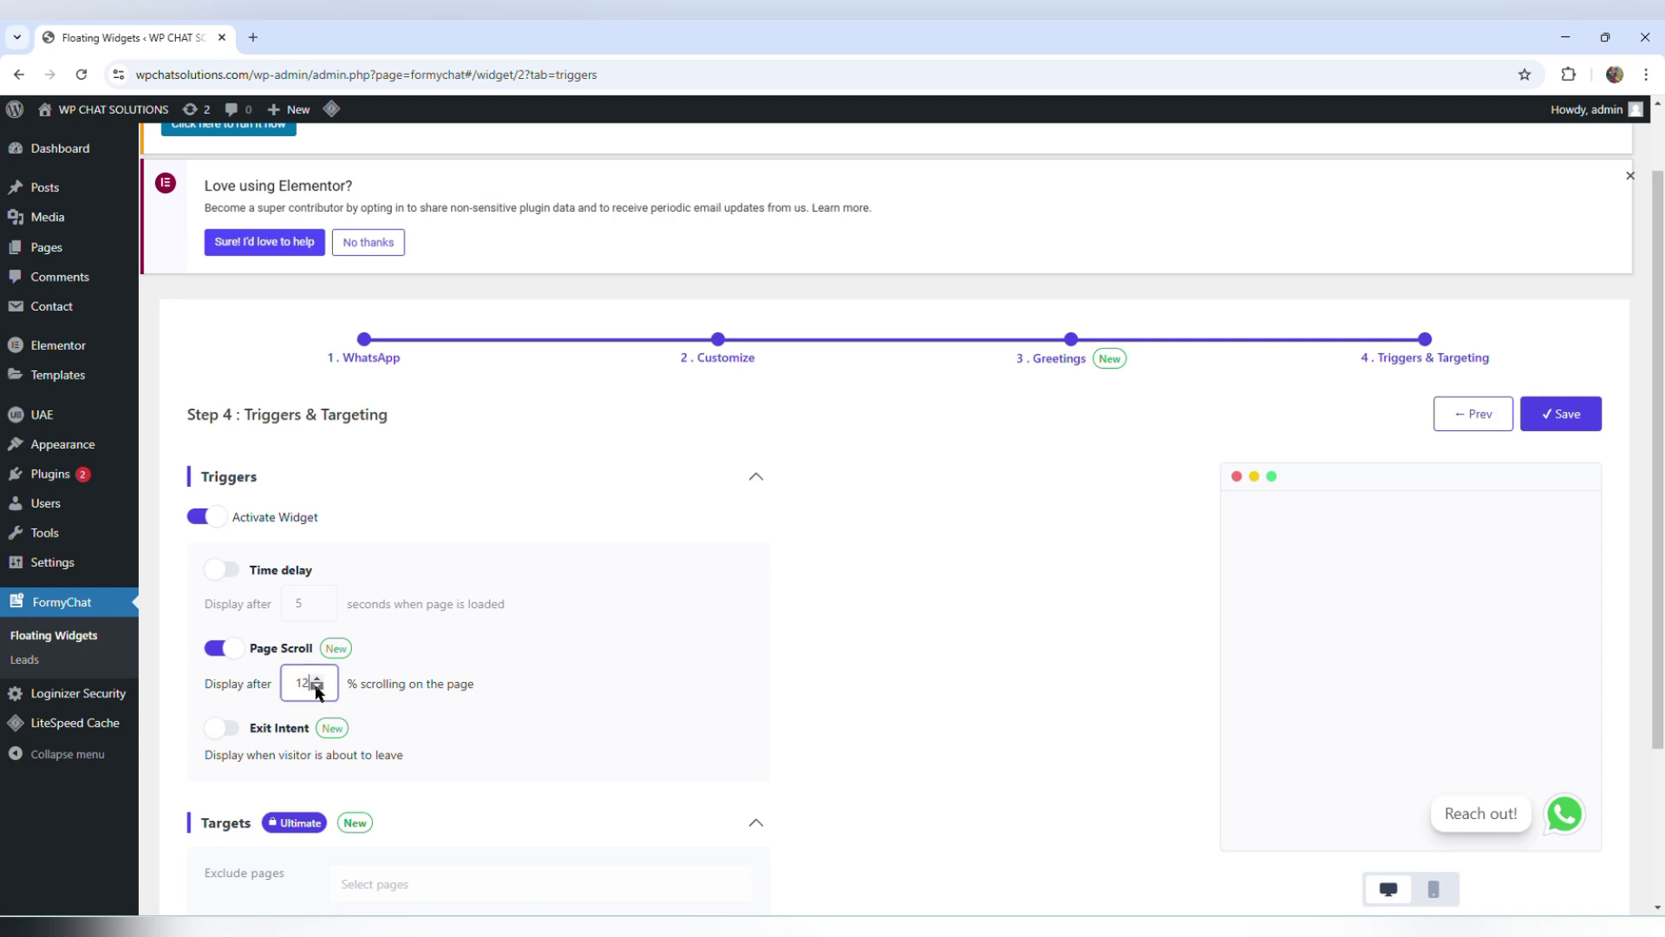
text(3)
click(318, 681)
click(1552, 416)
click(1552, 416)
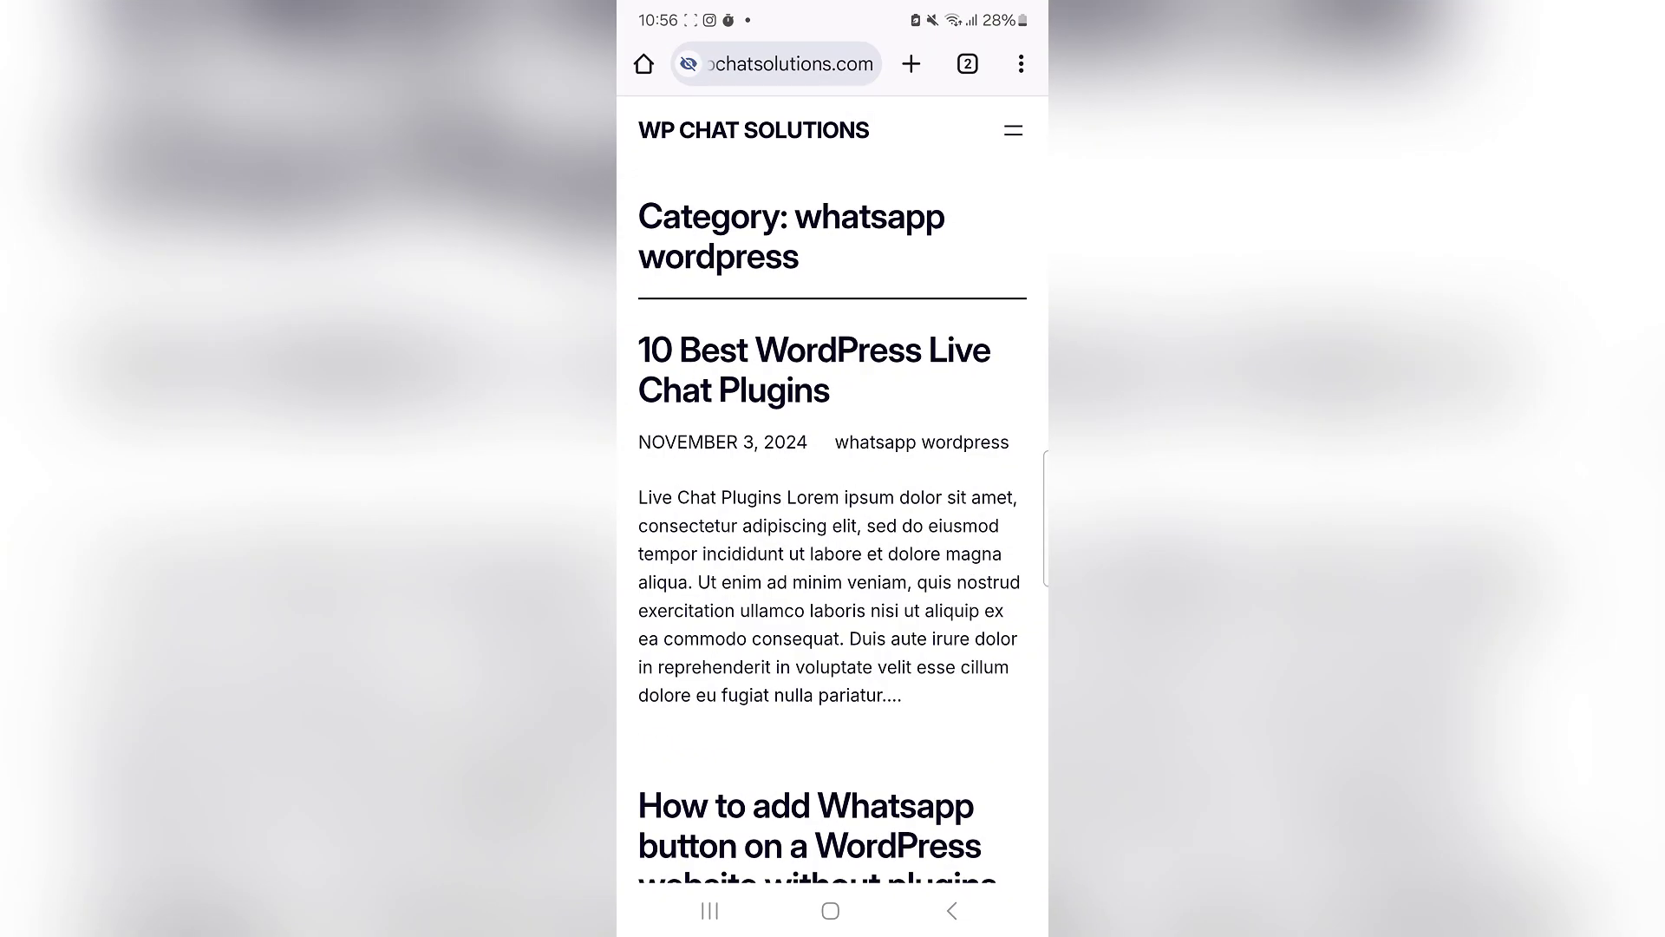
Open the site's Reach out! WhatsApp contact form and enter a visitor name
mouse_move(885, 321)
mouse_down()
mouse_move(832, 208)
mouse_move(832, 139)
mouse_up()
scroll(832, 485, down, 3)
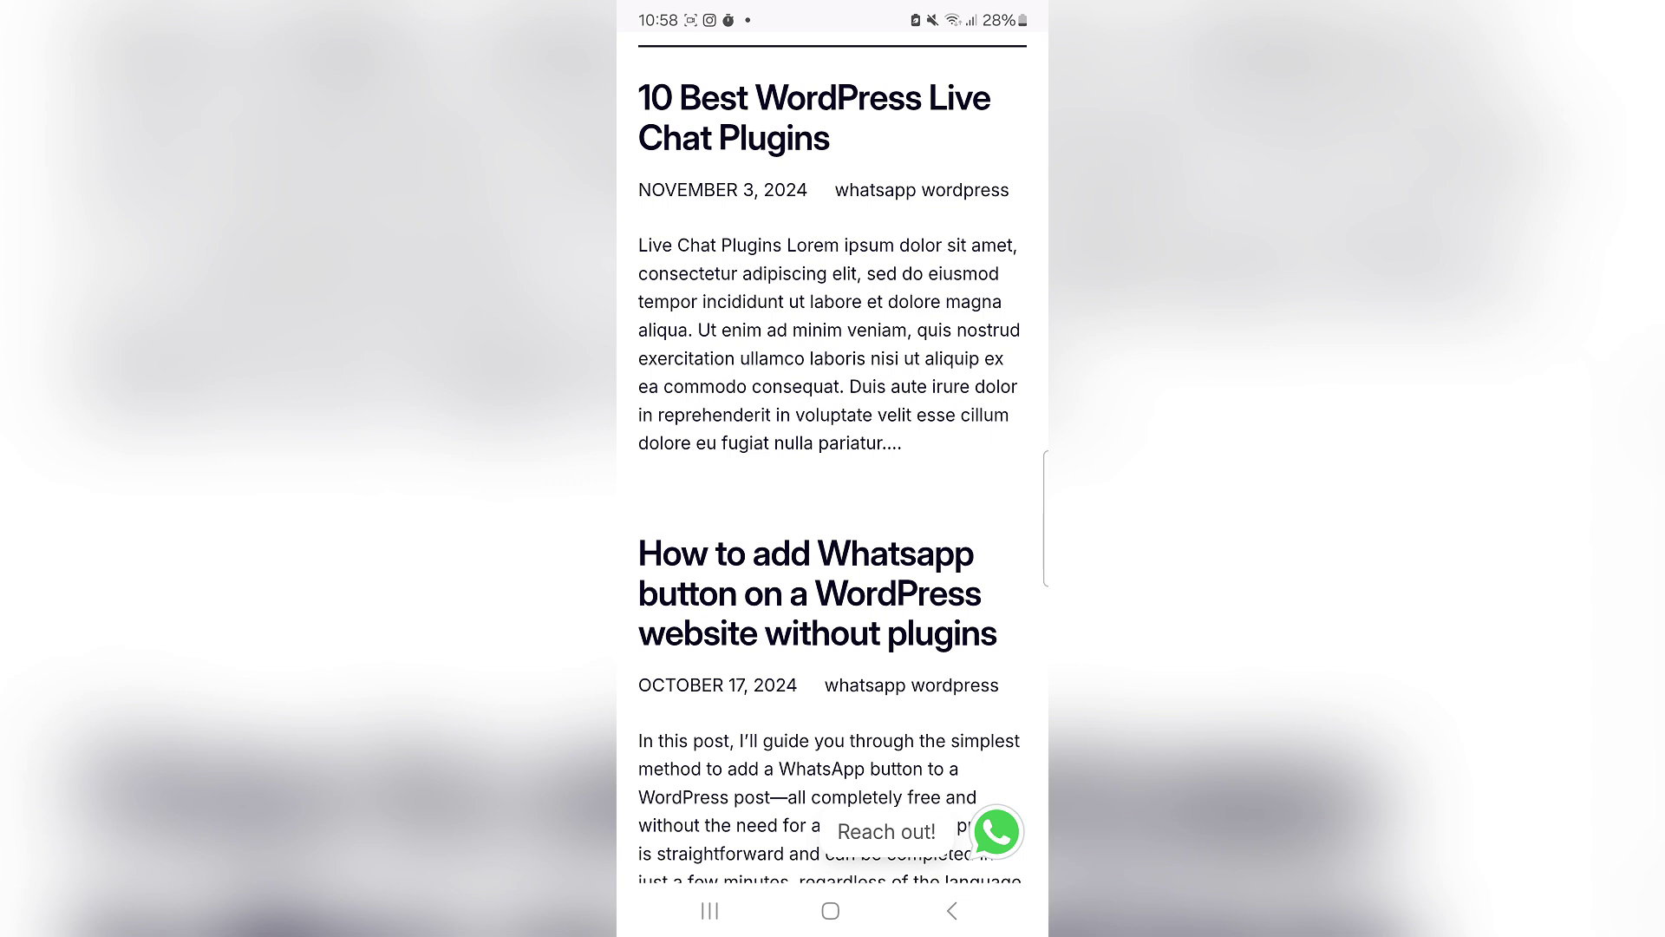
click(934, 830)
click(917, 469)
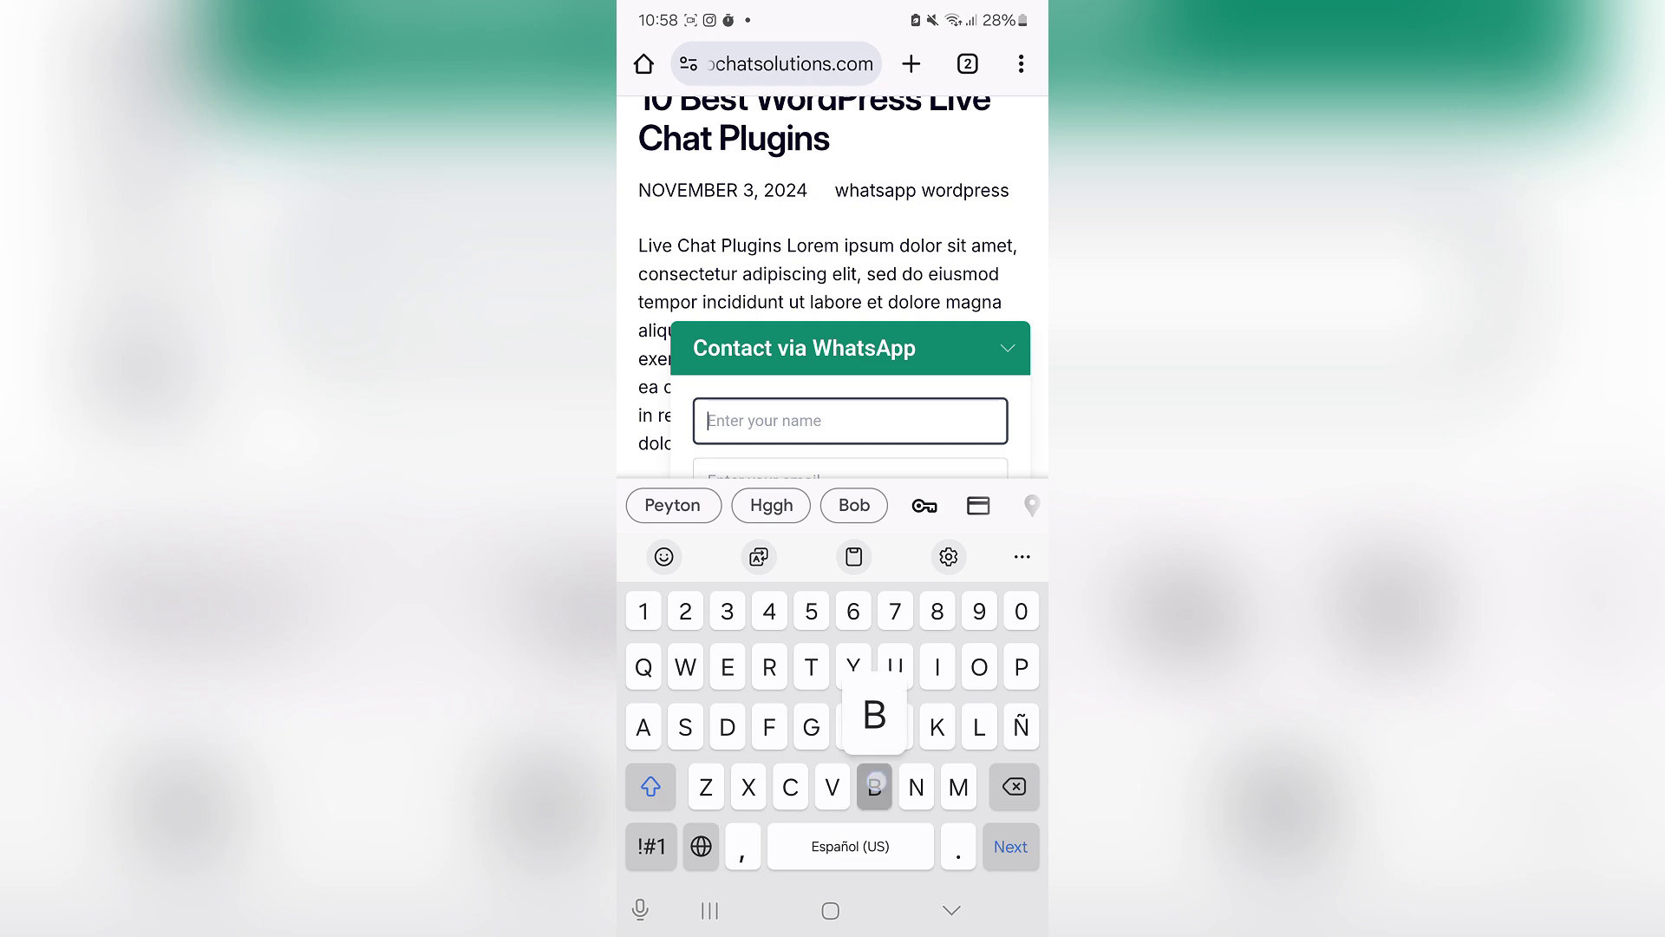
text(Bob)
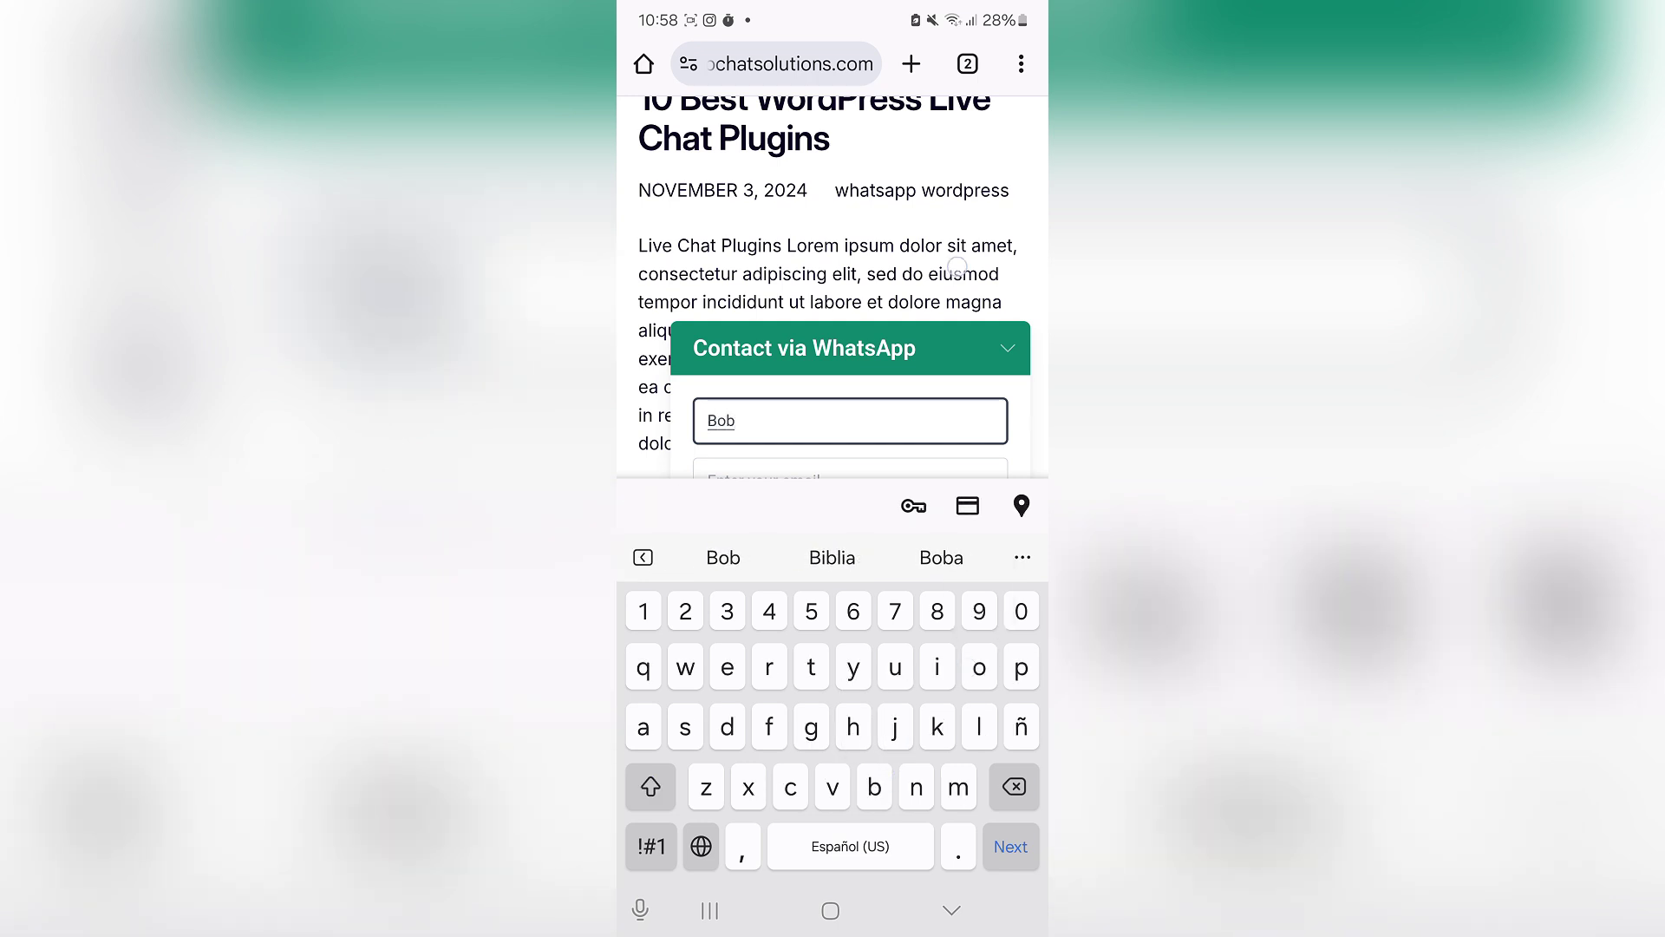
Fill email, phone and message 'I nedd to puechase your product', then send it via WhatsApp
scroll(850, 364, down, 2)
click(857, 371)
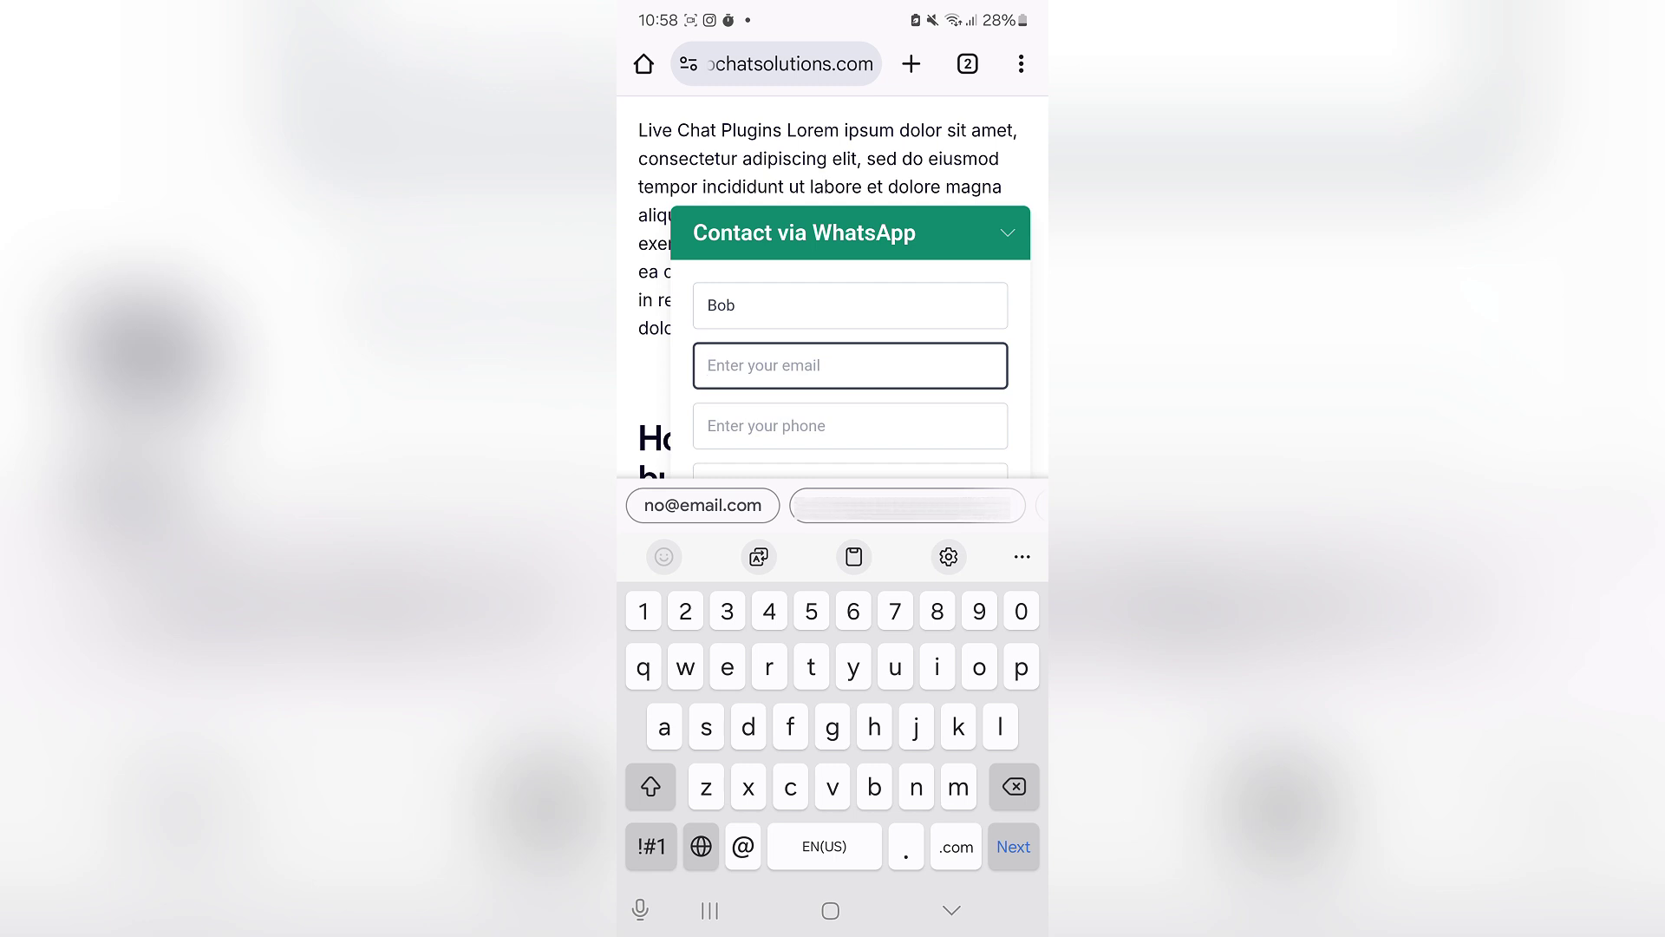
click(705, 505)
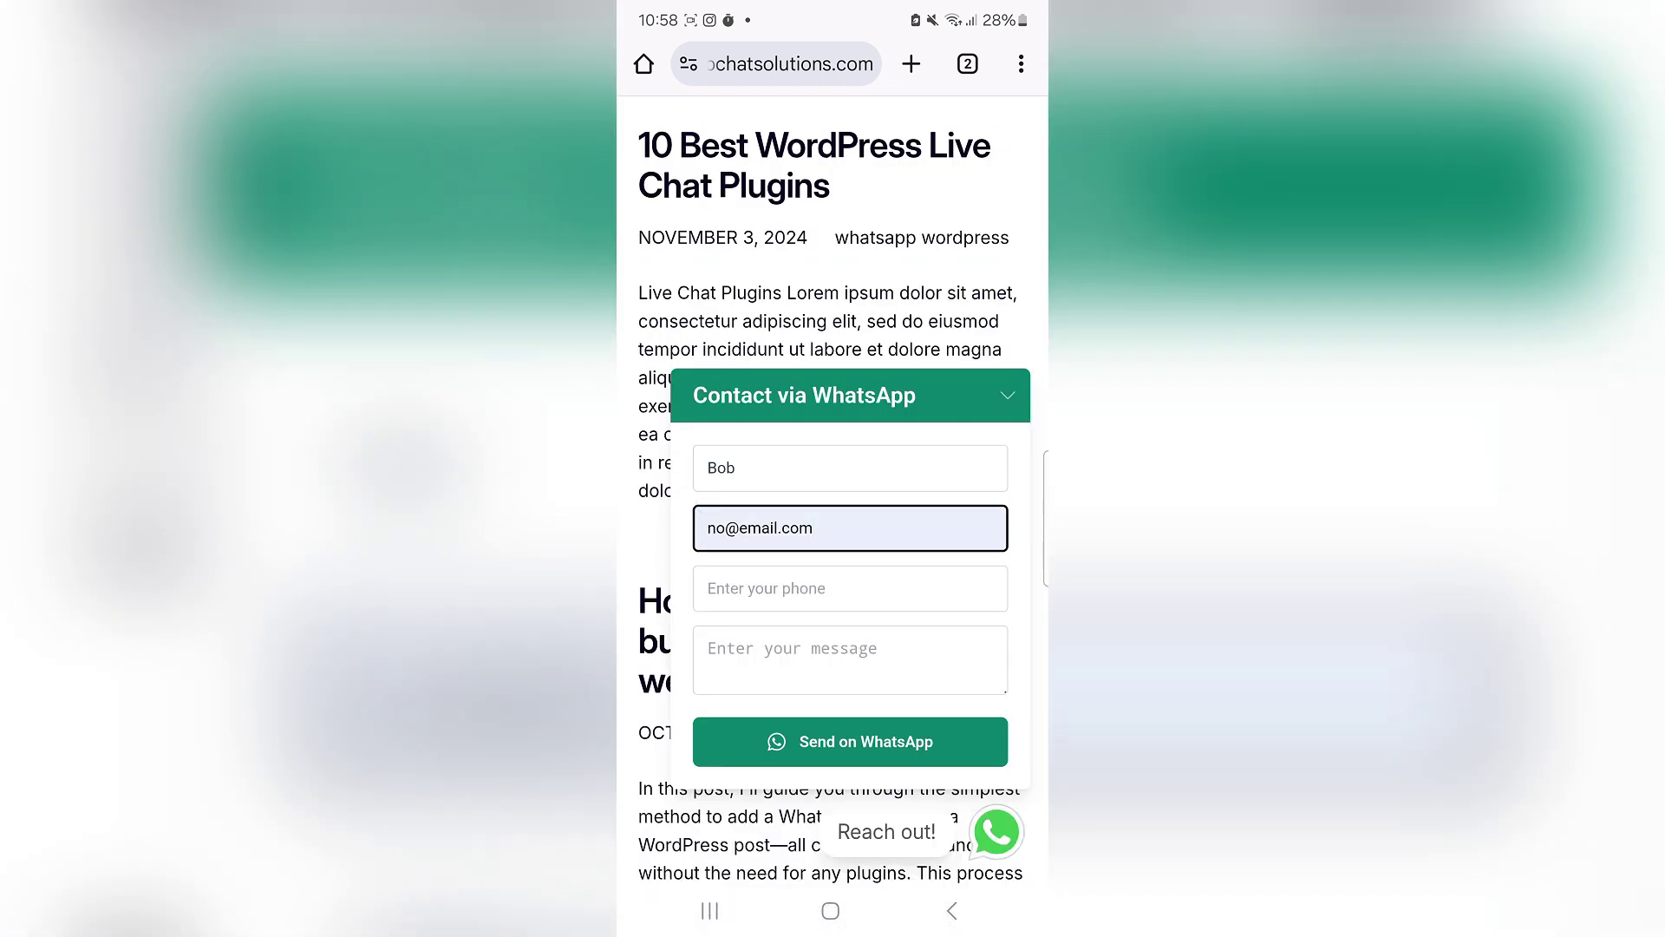
click(849, 588)
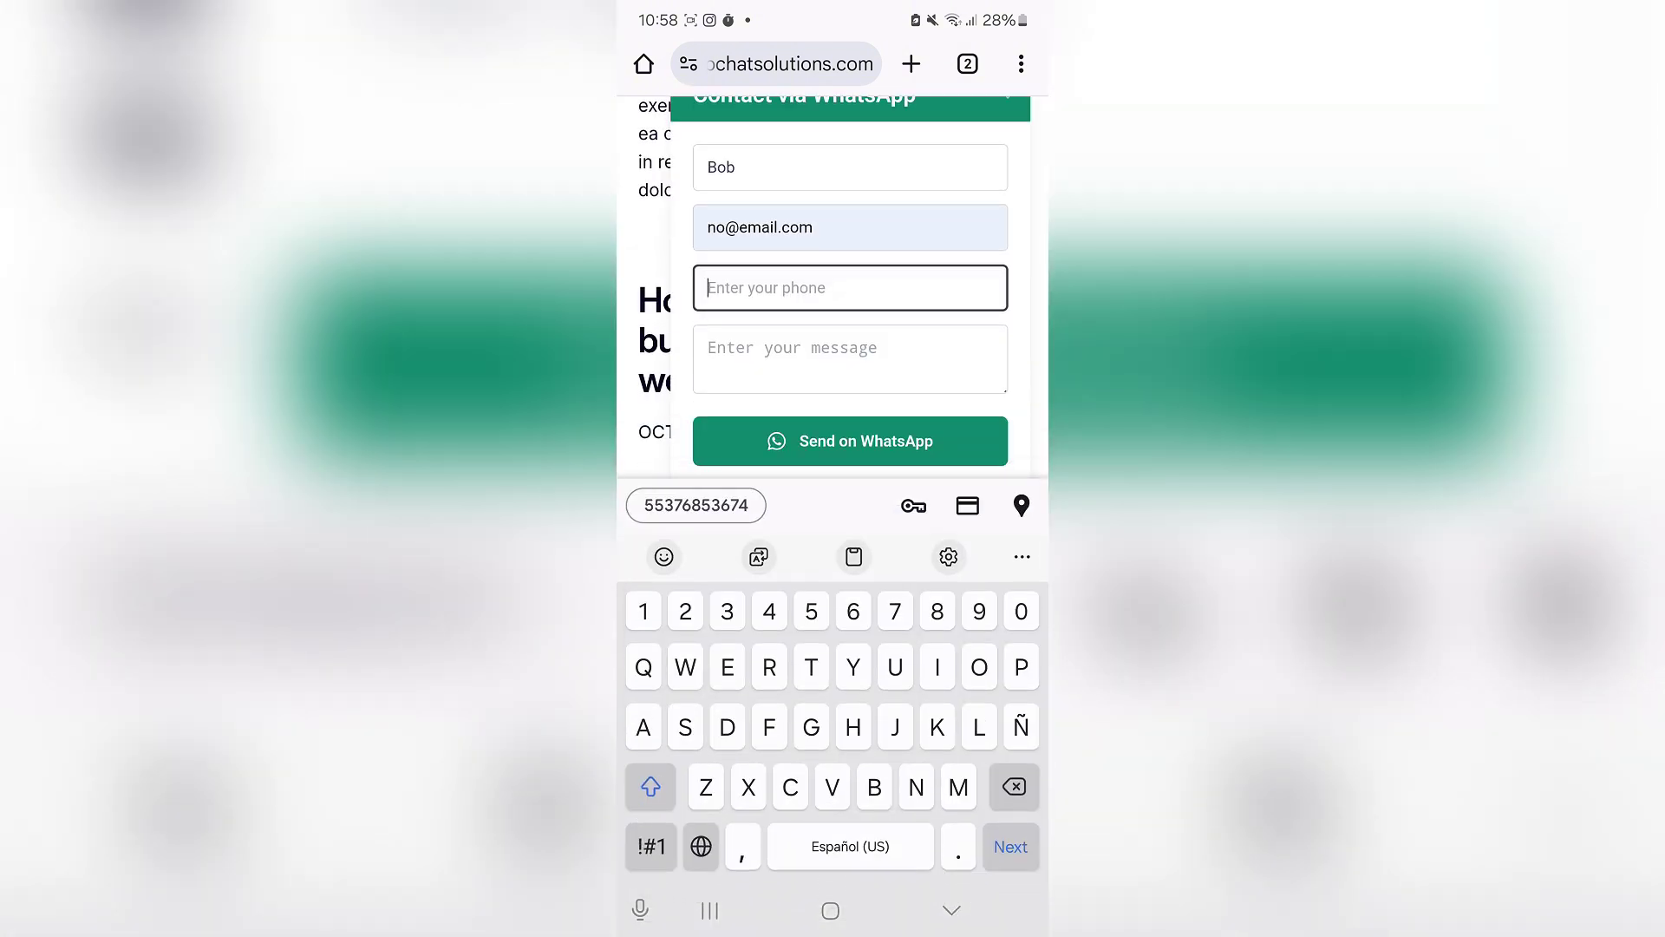
click(696, 504)
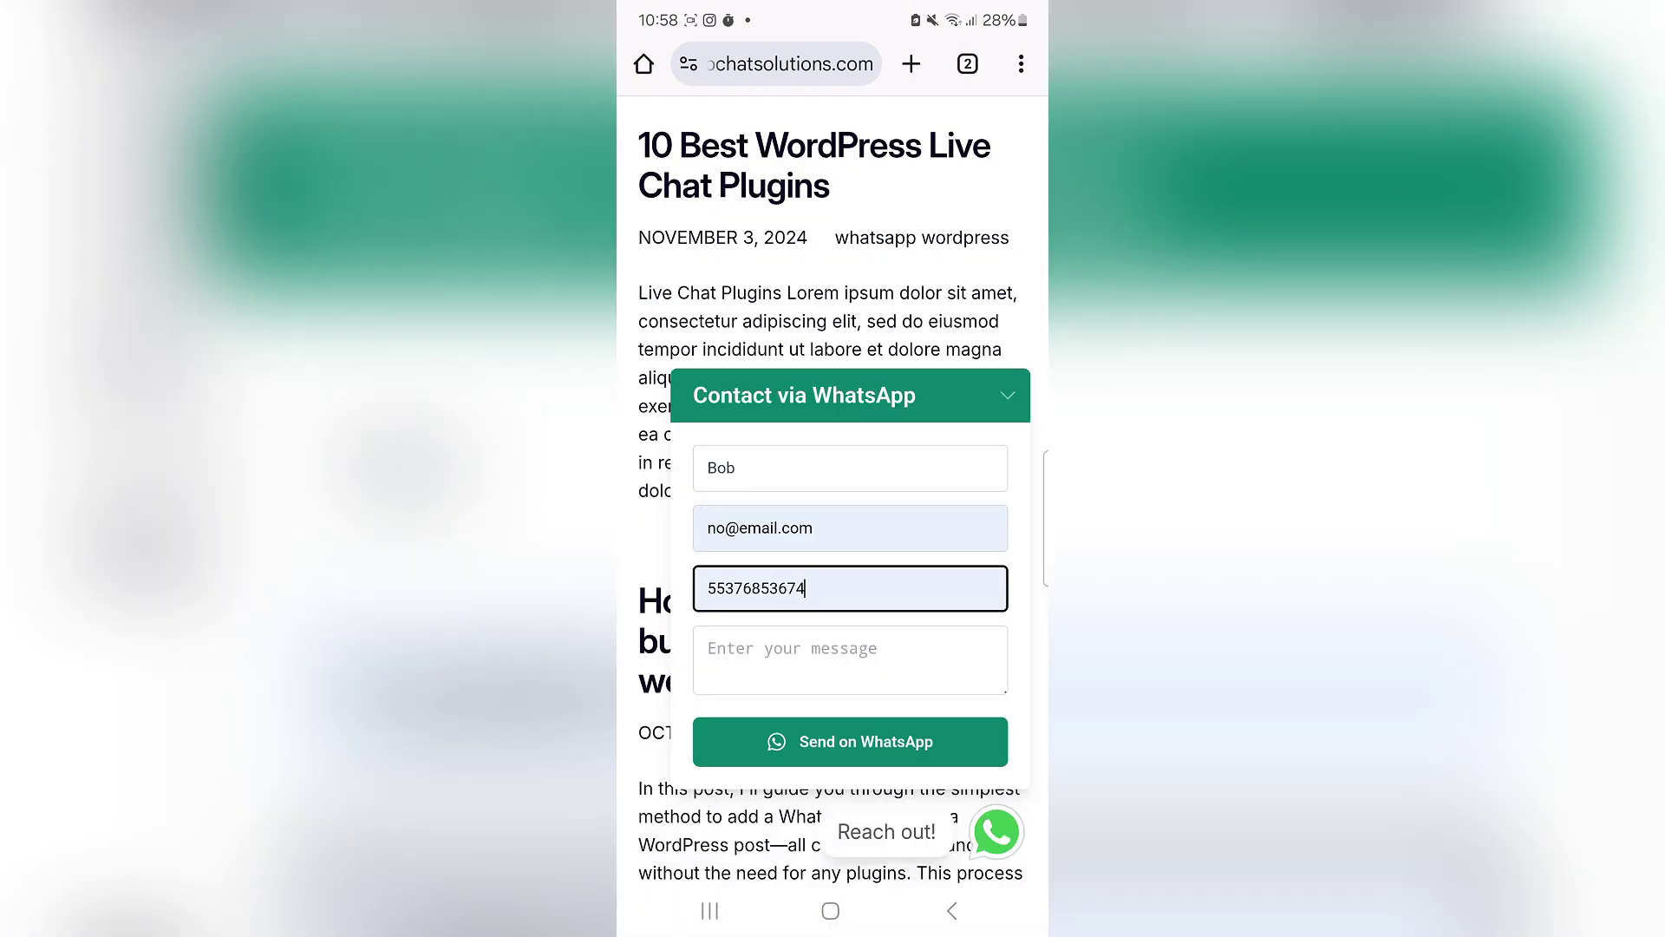
scroll(833, 469, down, 1)
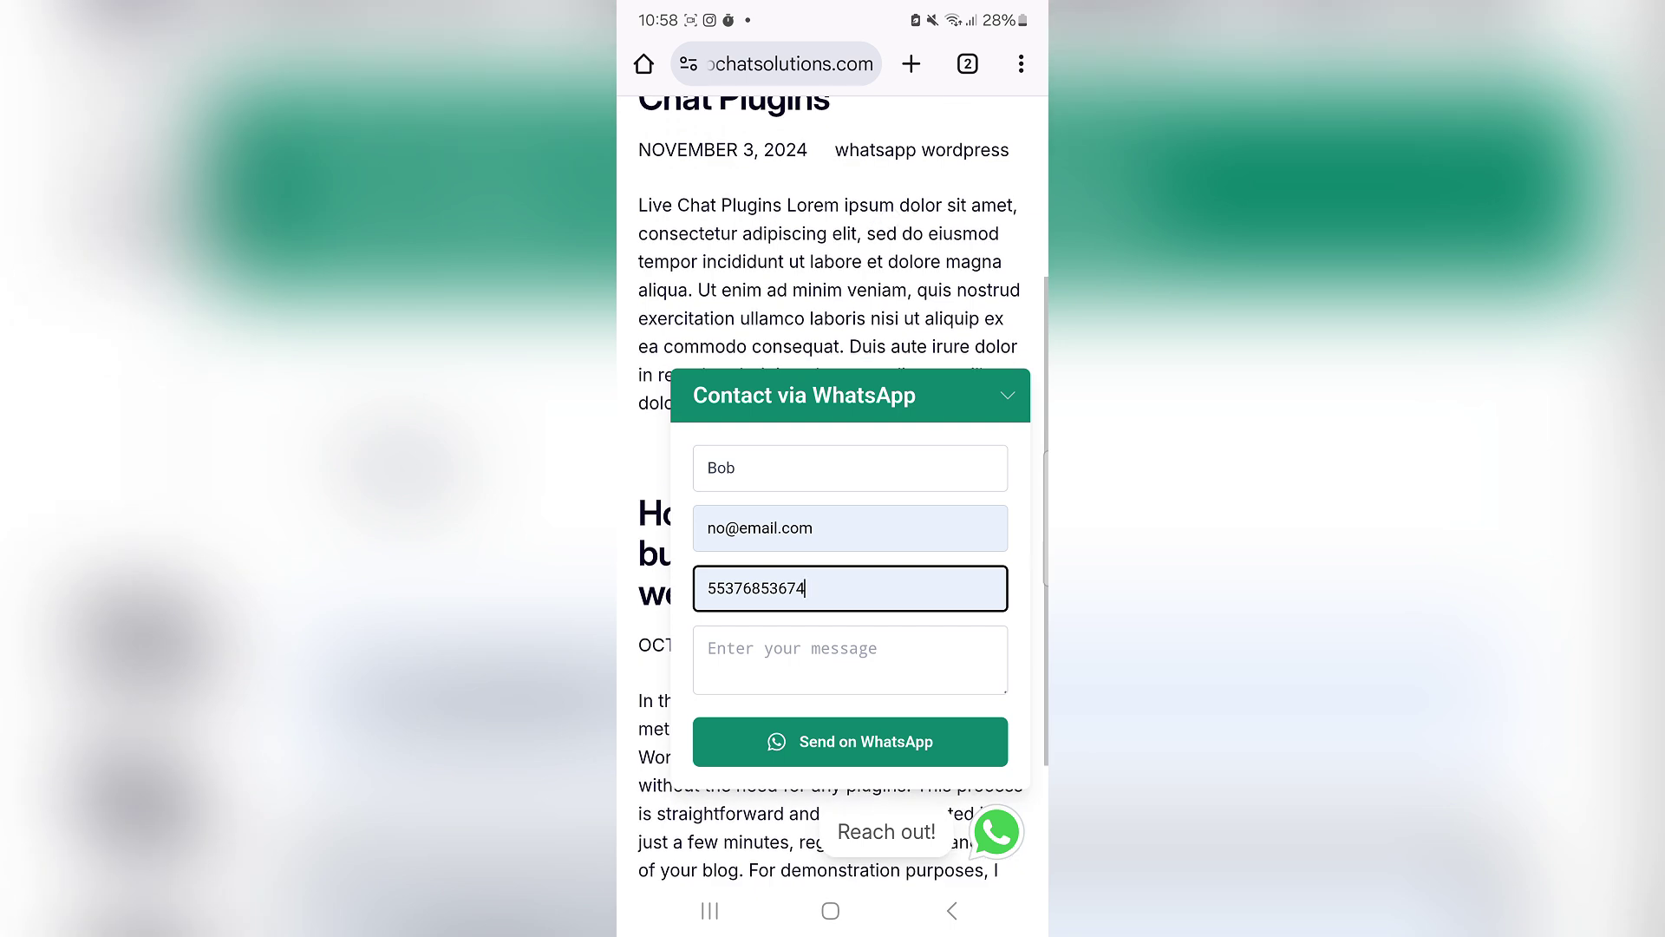
click(850, 659)
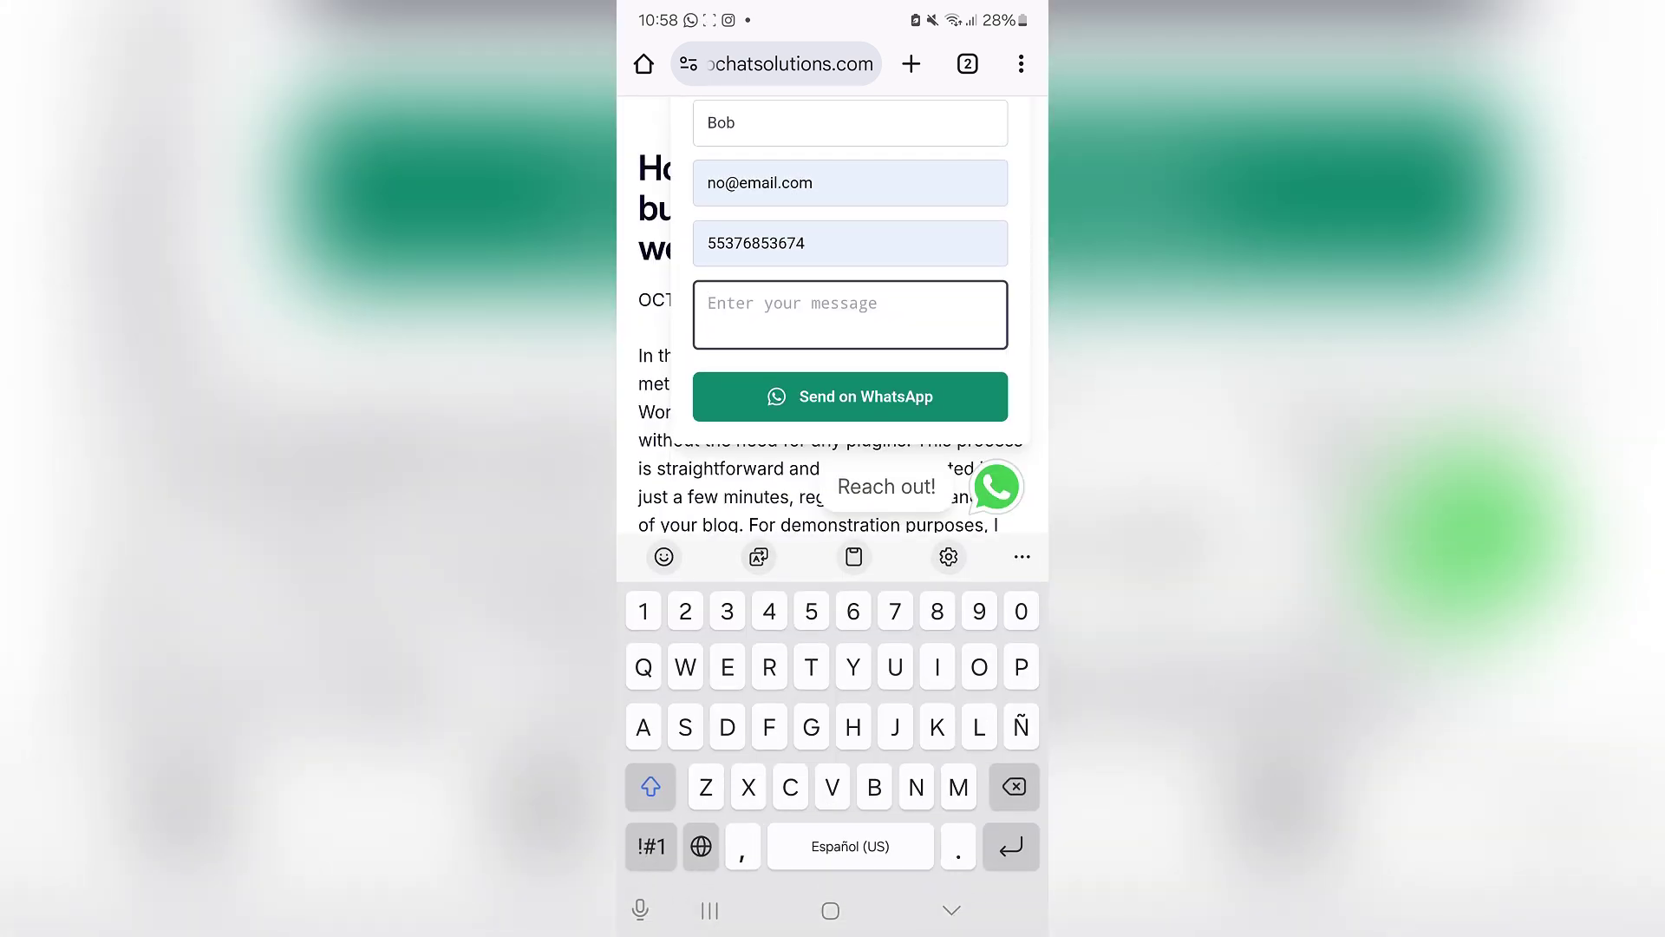
text(I )
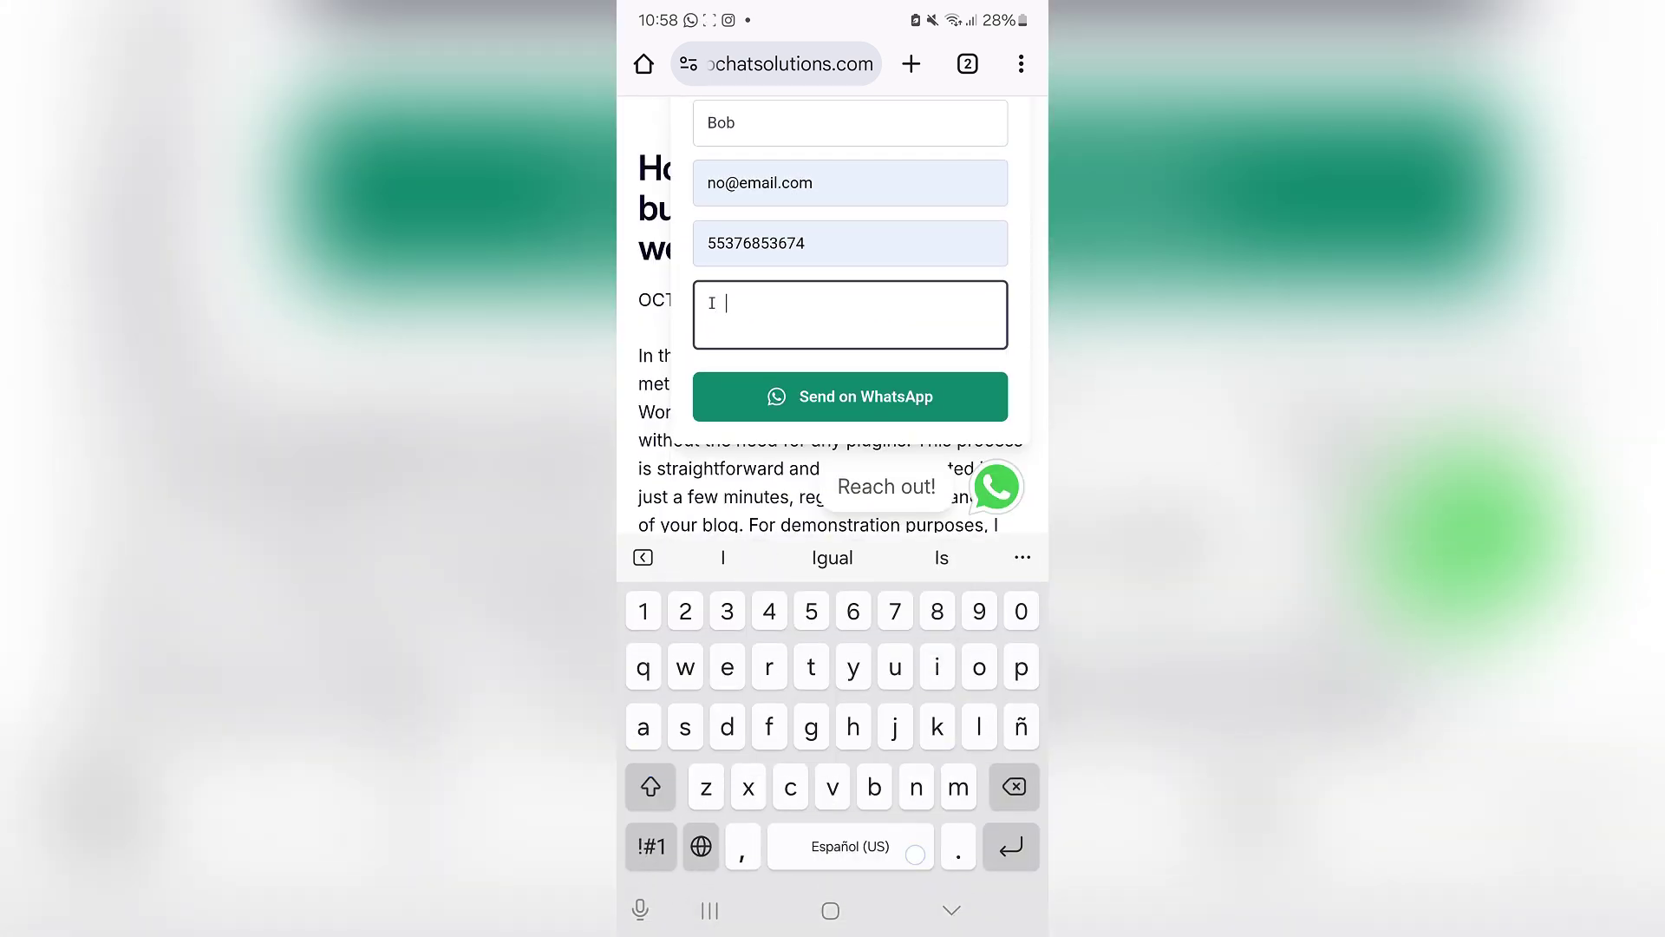
text(nedd to p)
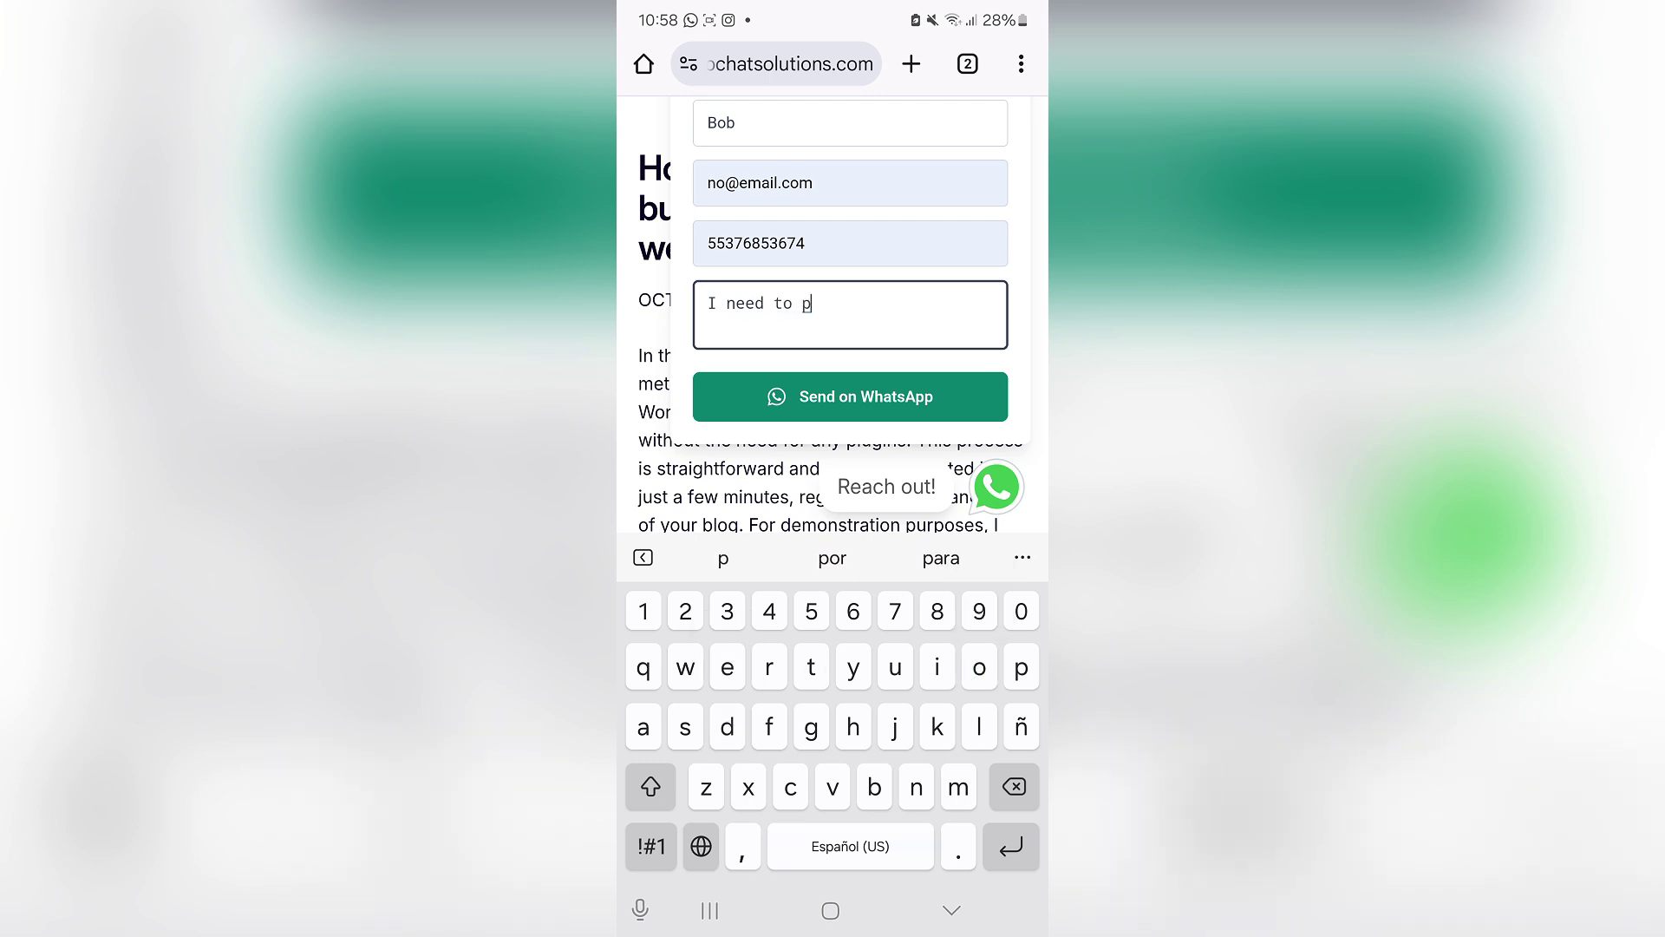
text(uechase your product)
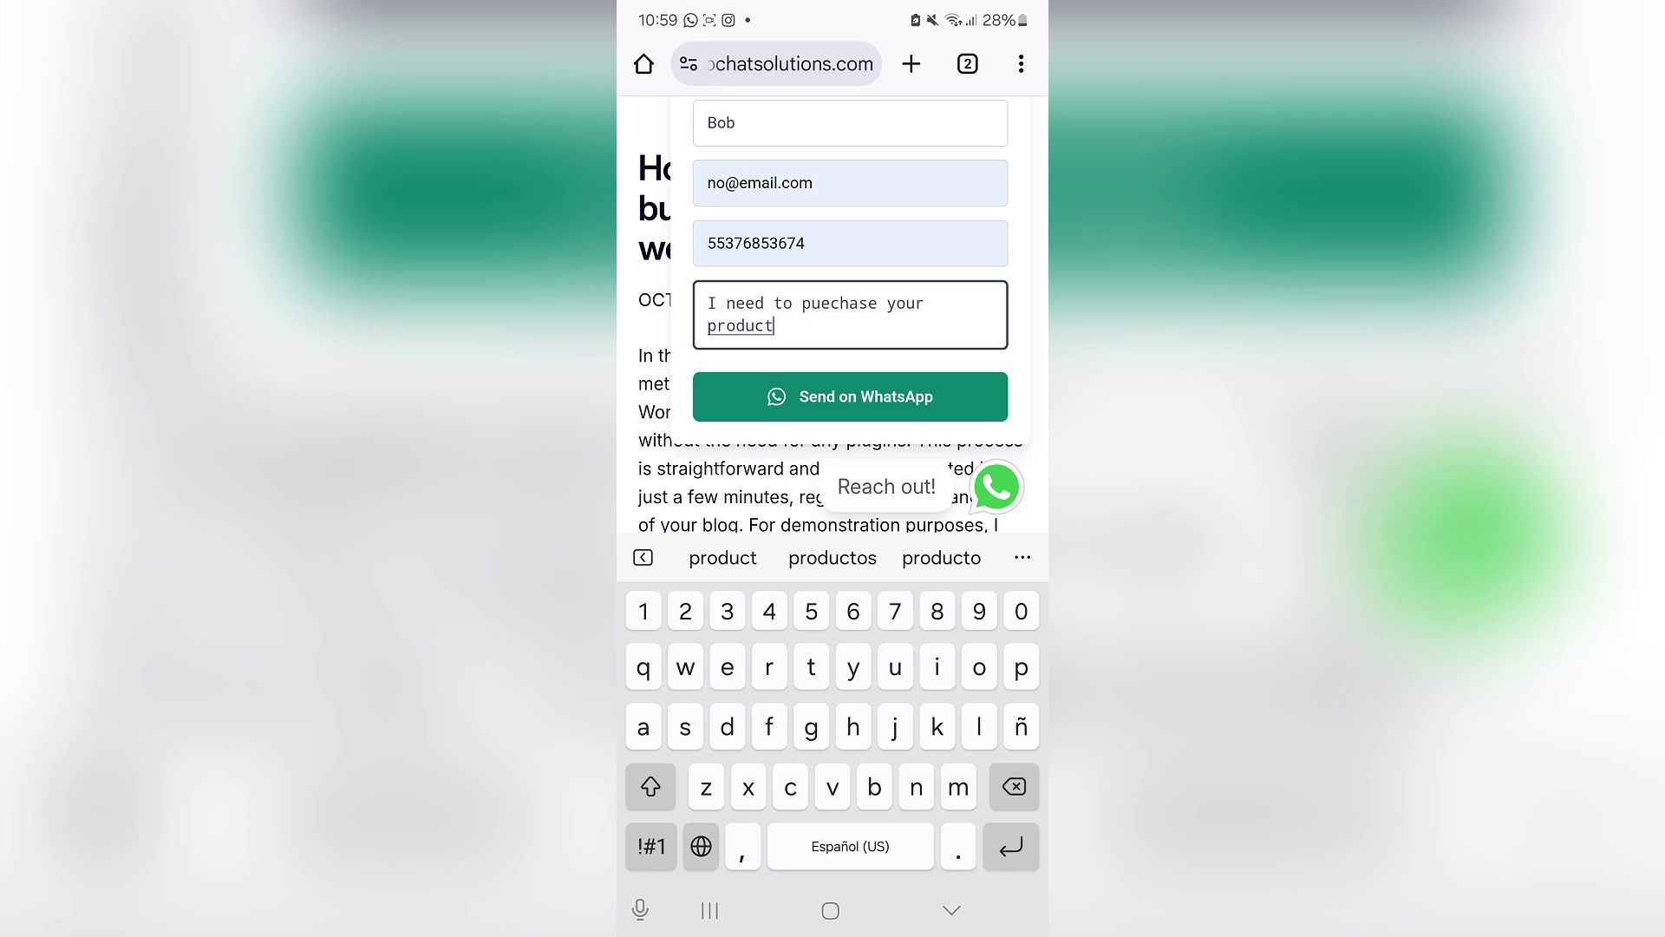
click(958, 395)
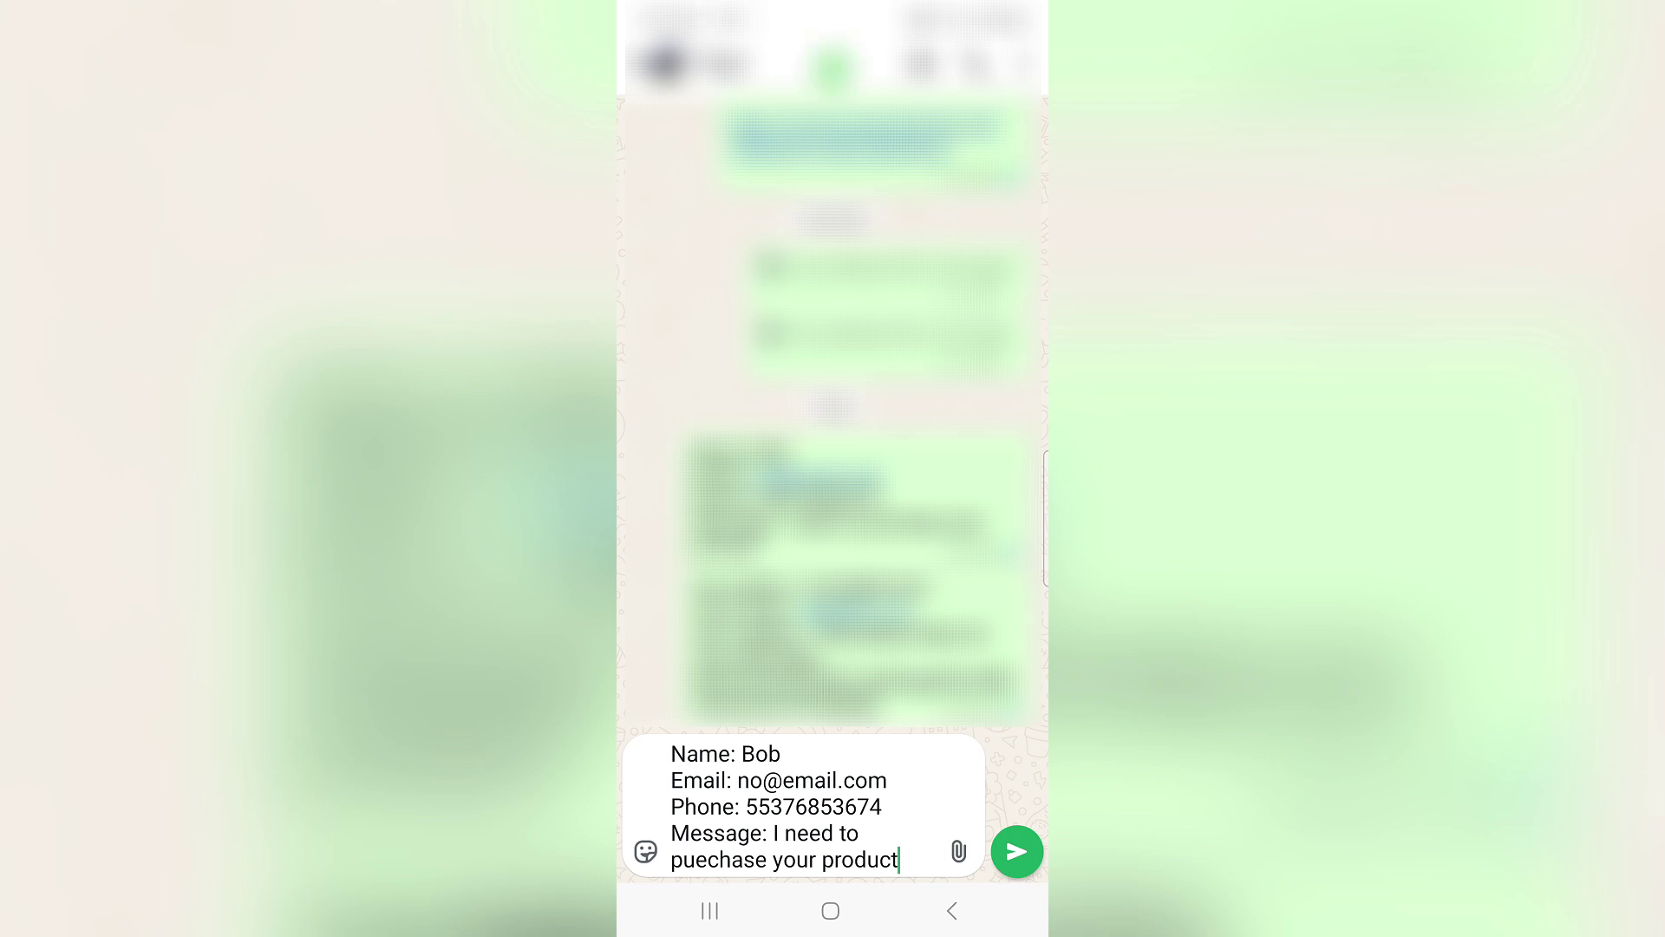
click(1016, 851)
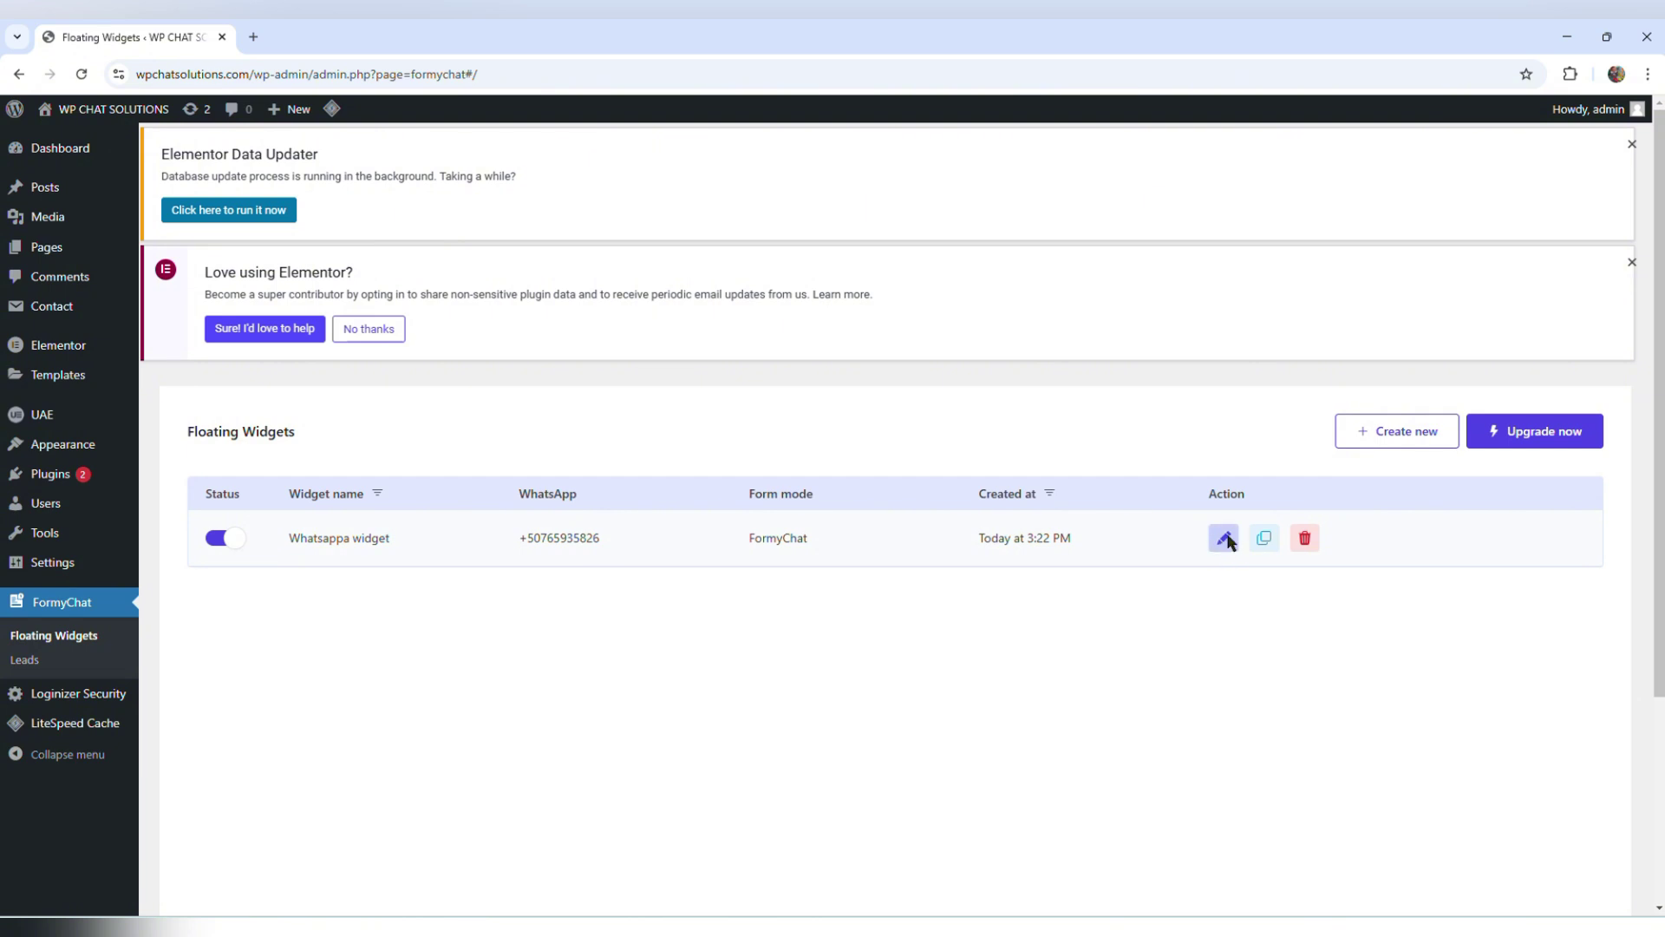
Edit the widget again and choose Contact Form 7 as its form source
click(1225, 539)
scroll(742, 449, down, 2)
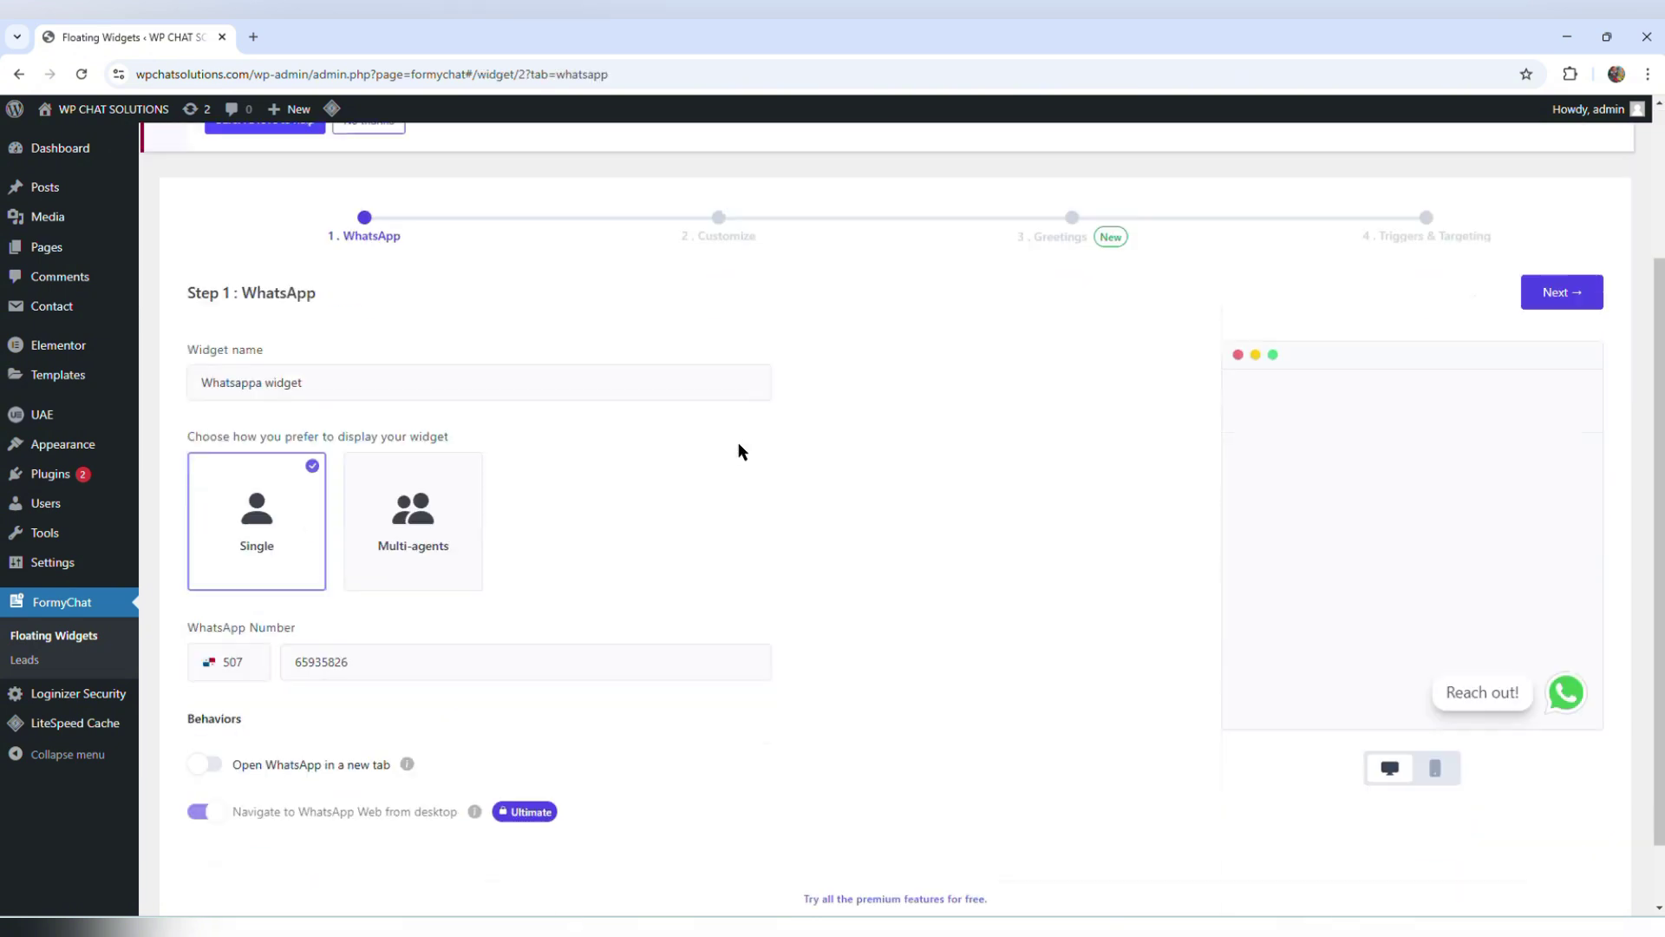
scroll(742, 451, down, 1)
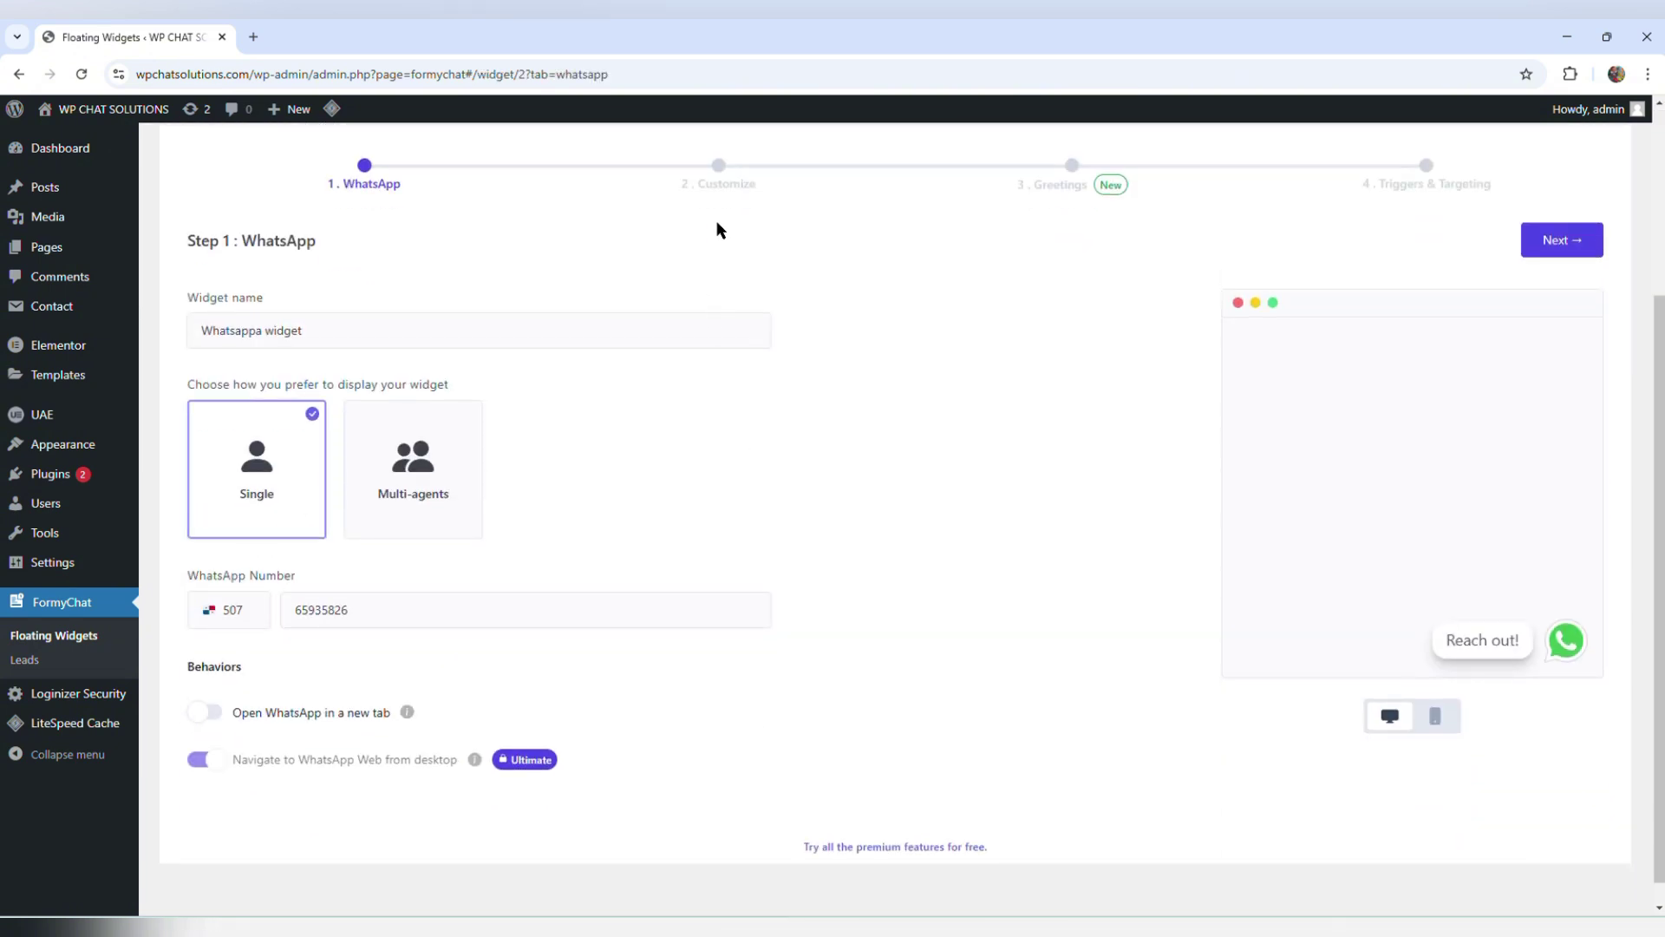
click(720, 168)
scroll(792, 291, down, 6)
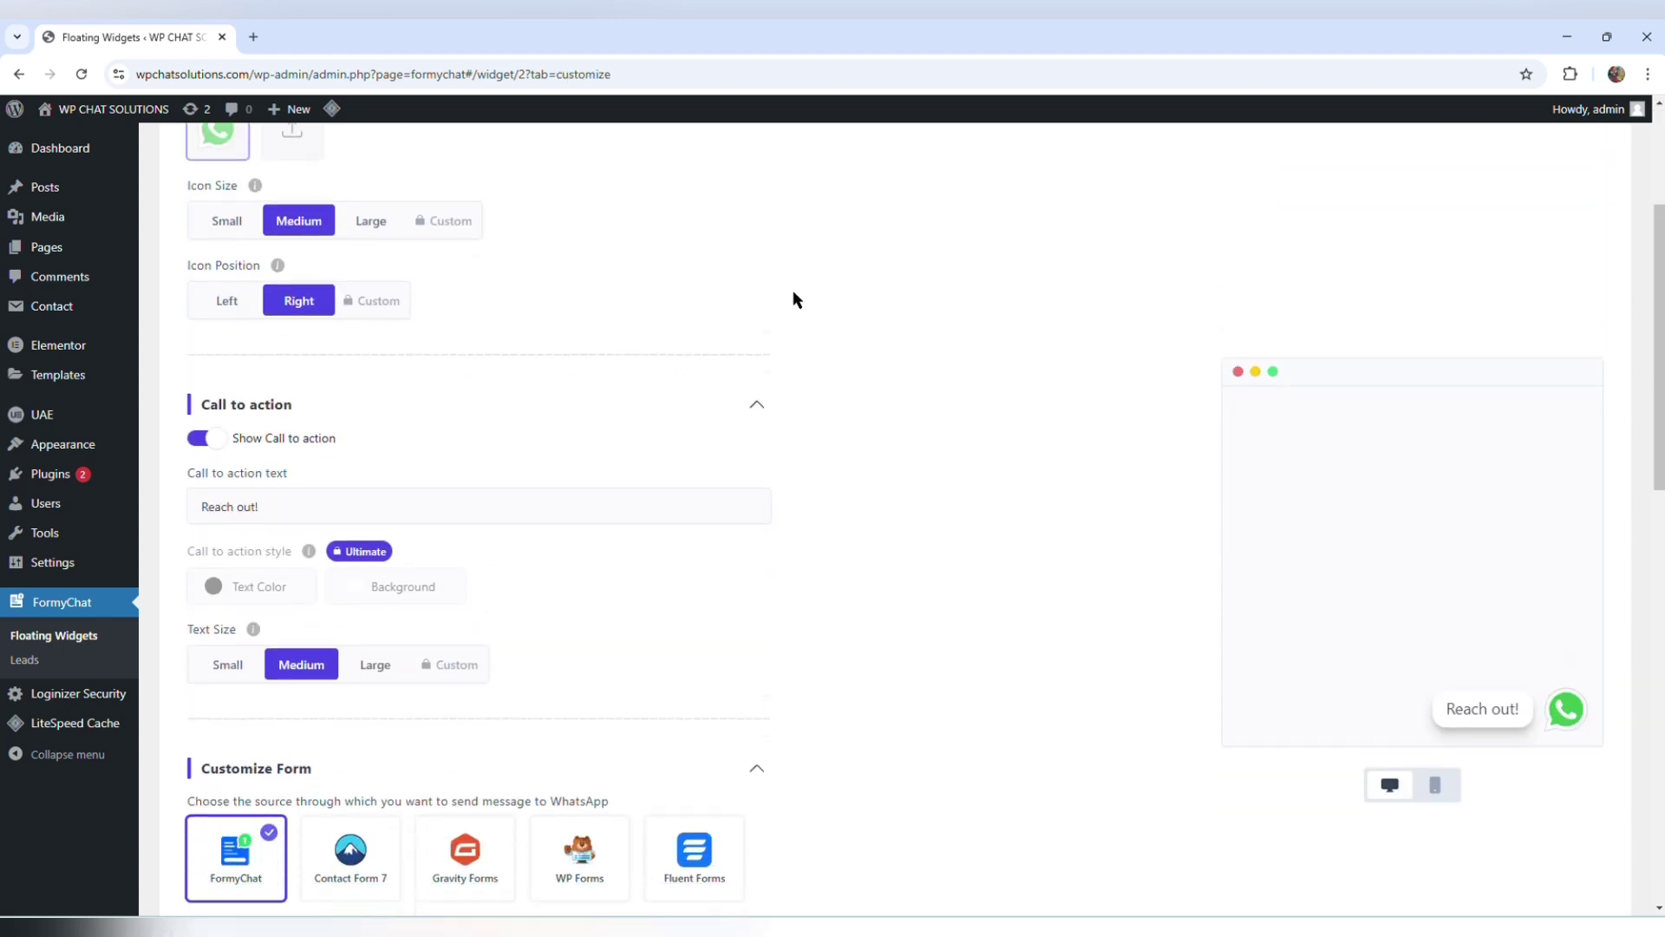
scroll(797, 299, down, 3)
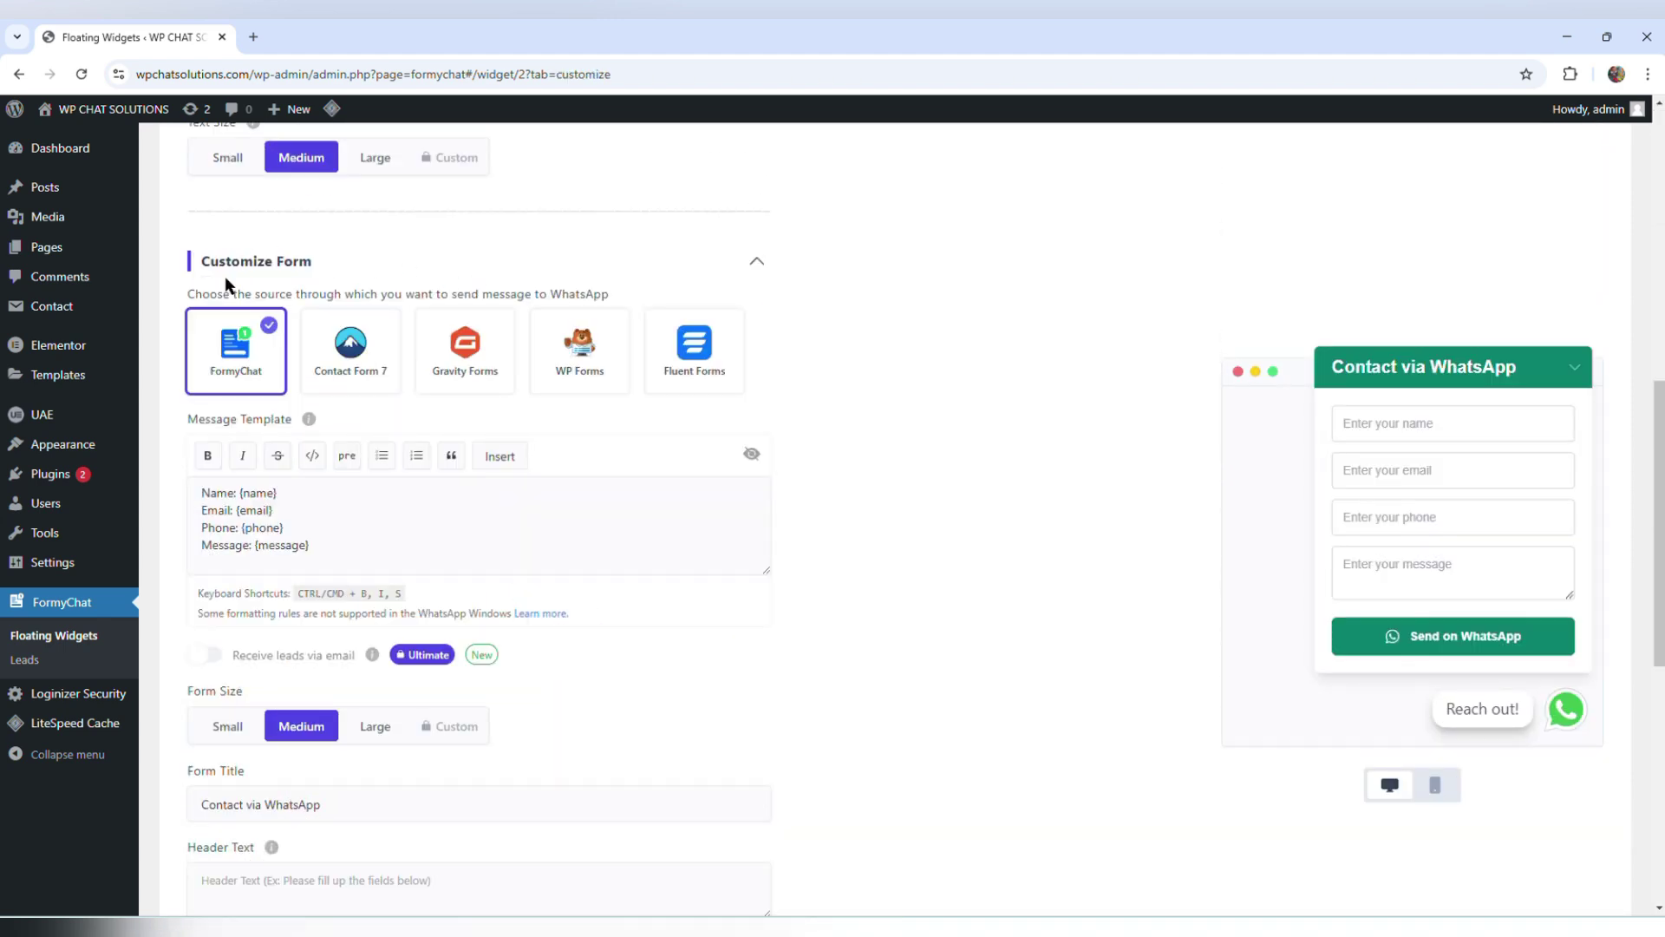
click(360, 373)
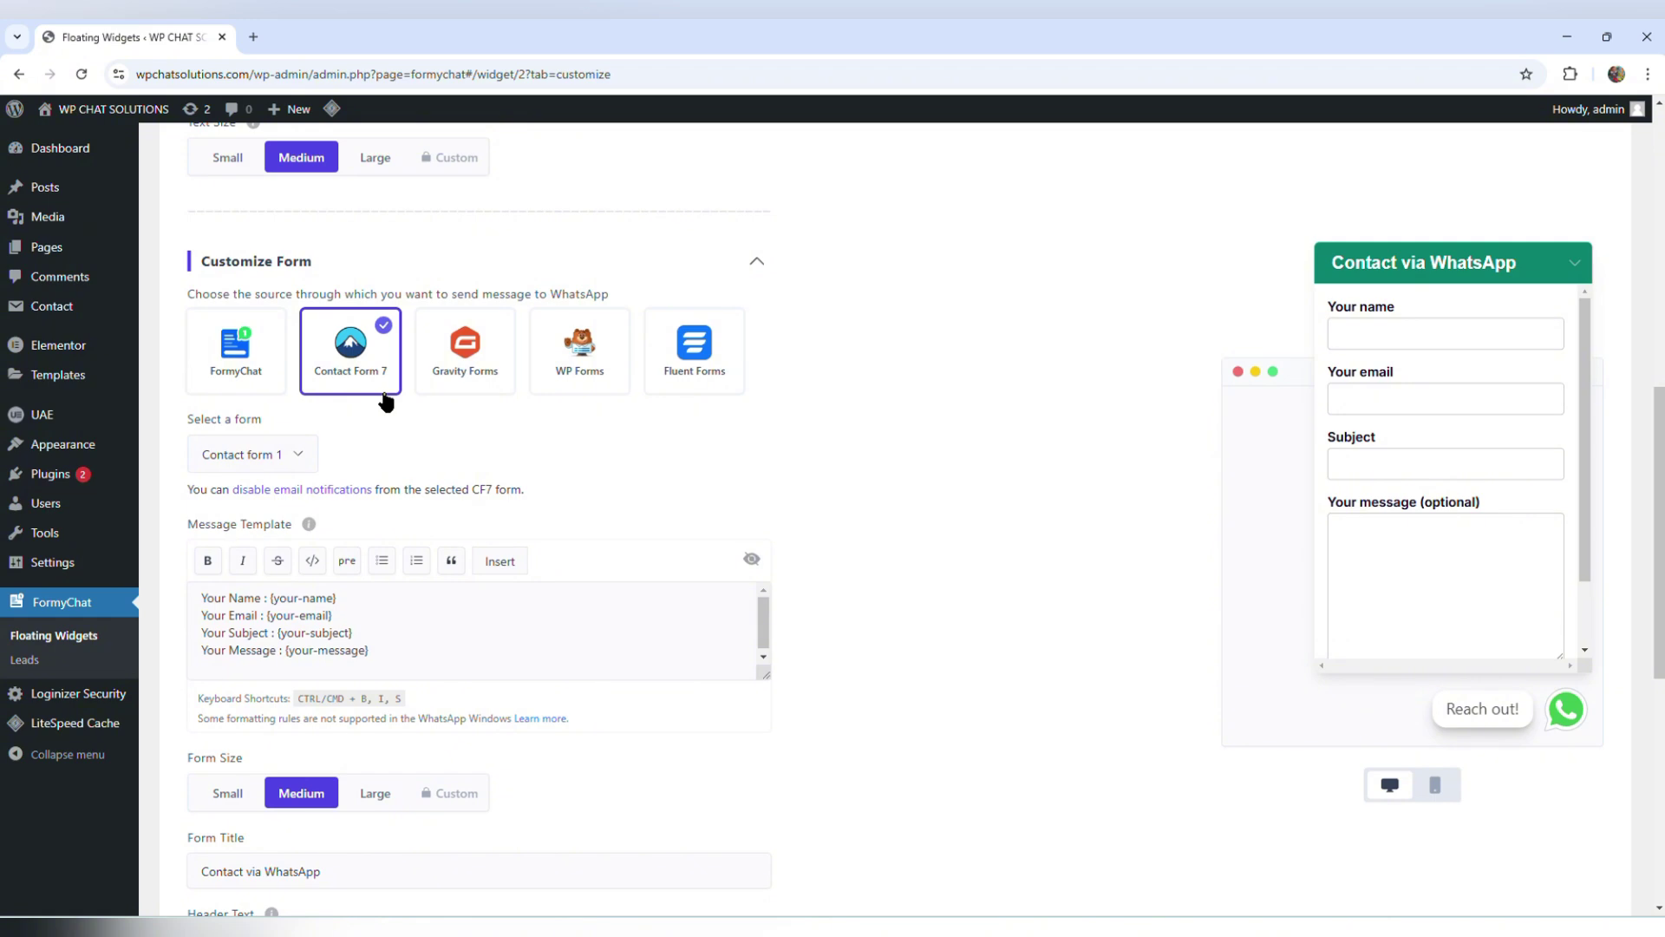
Advance through Greetings and Triggers & Targeting, save the widget, and dismiss Widget Updated
scroll(1074, 496, up, 10)
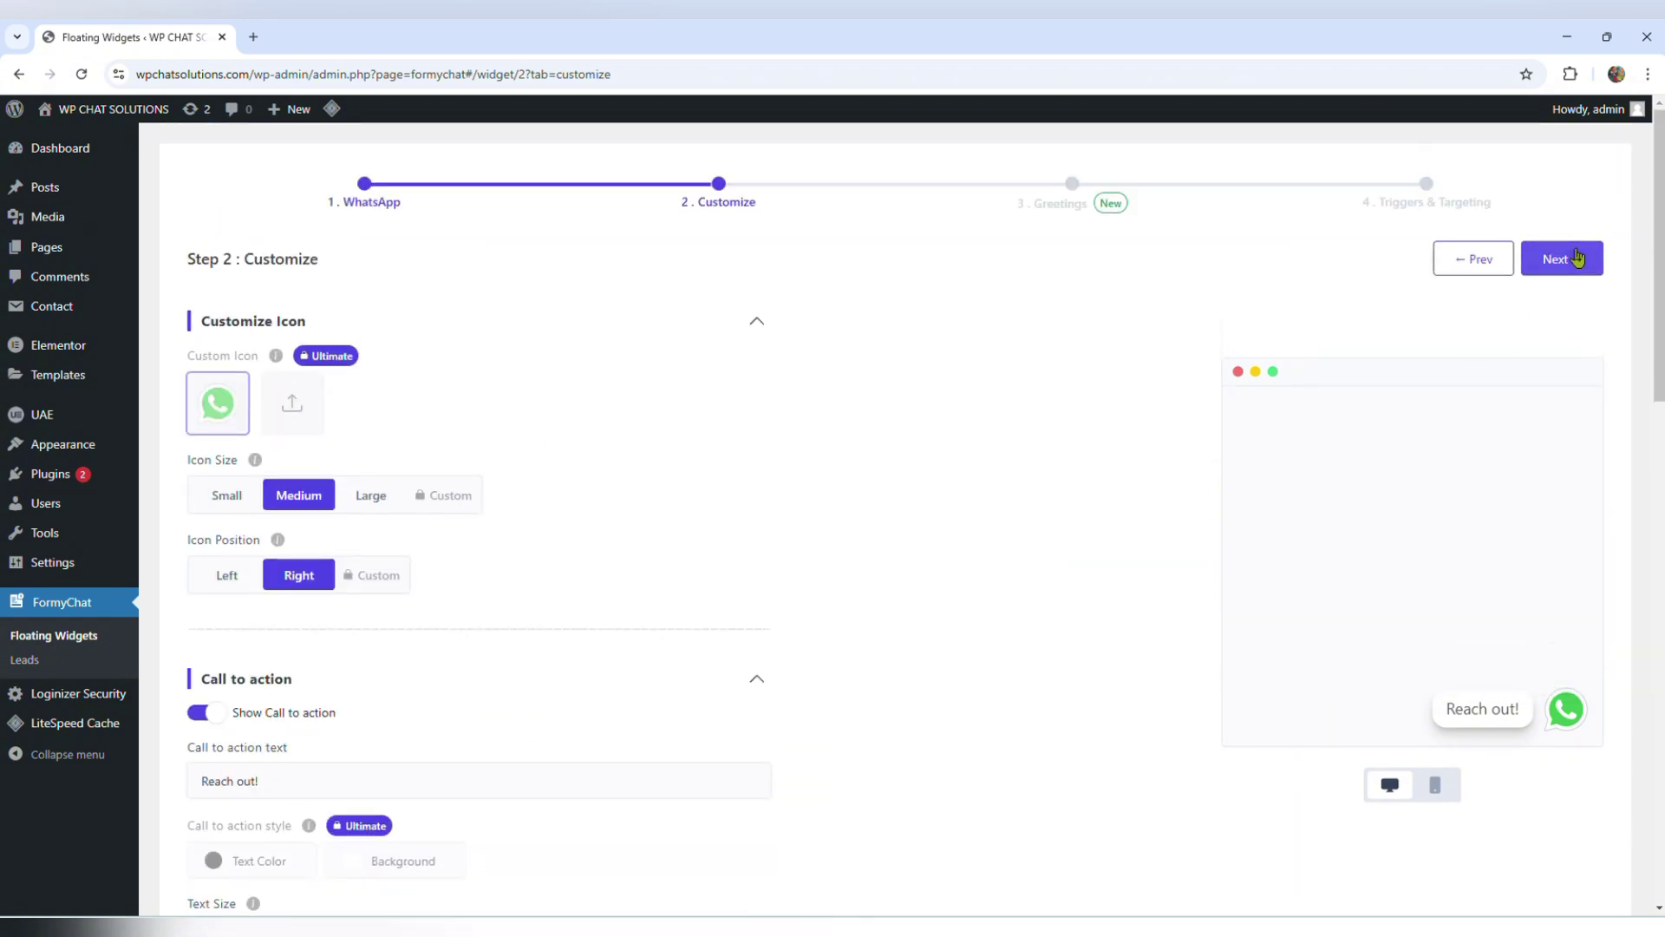
click(1576, 258)
click(1563, 262)
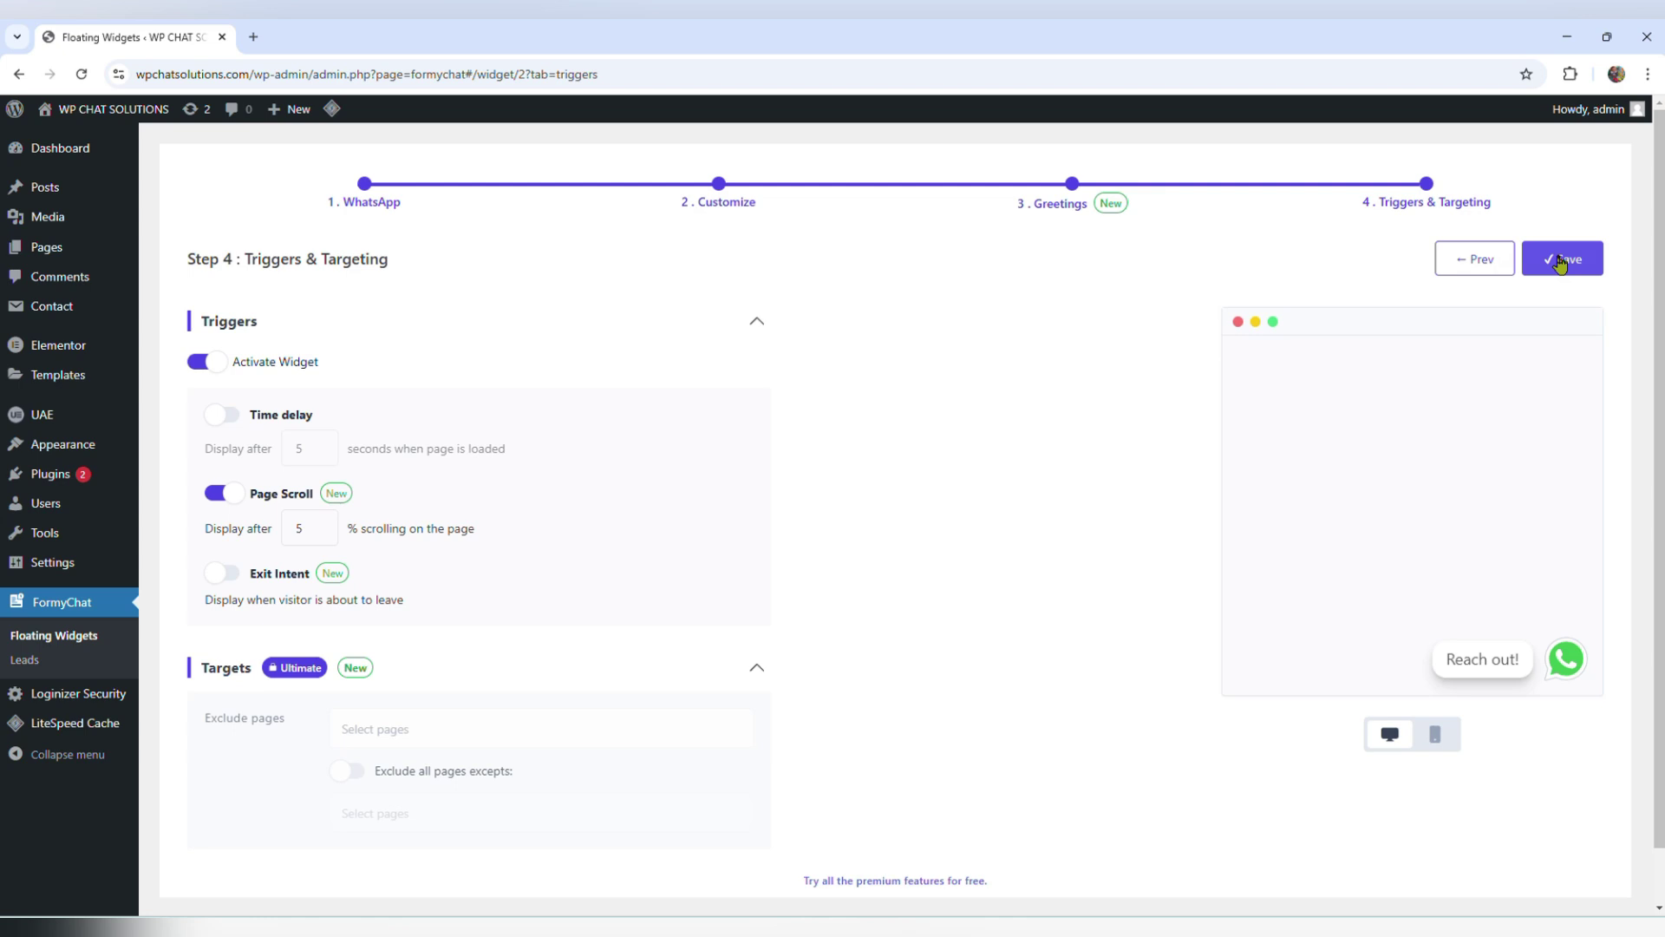
click(1561, 262)
click(810, 449)
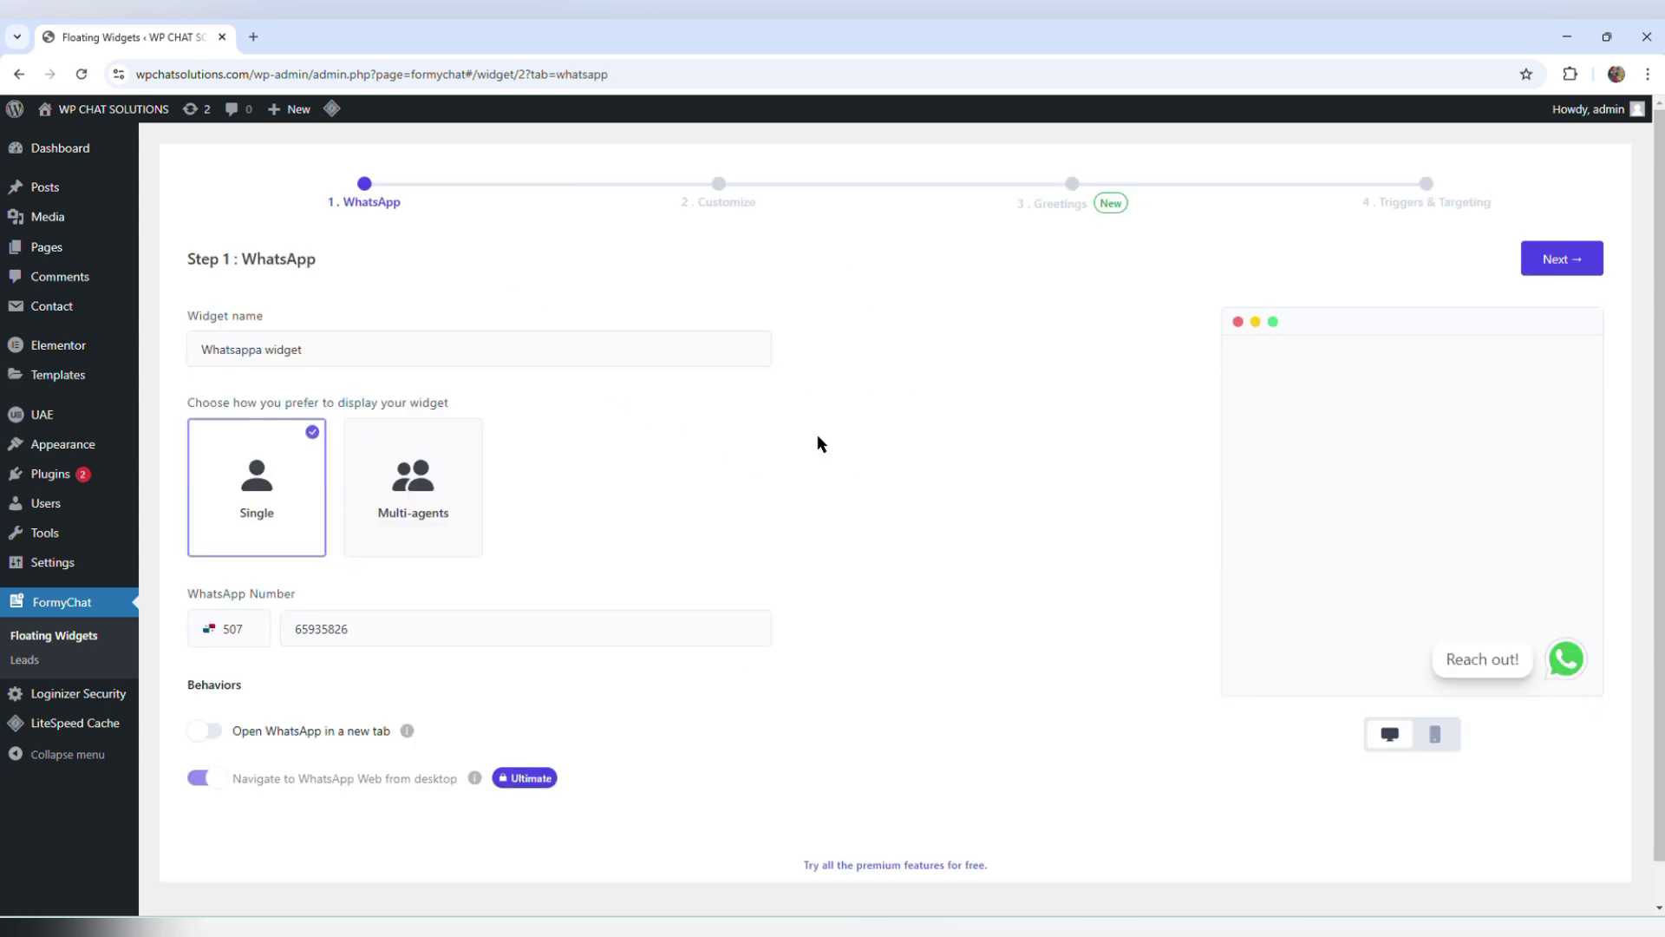
mouse_move(48, 313)
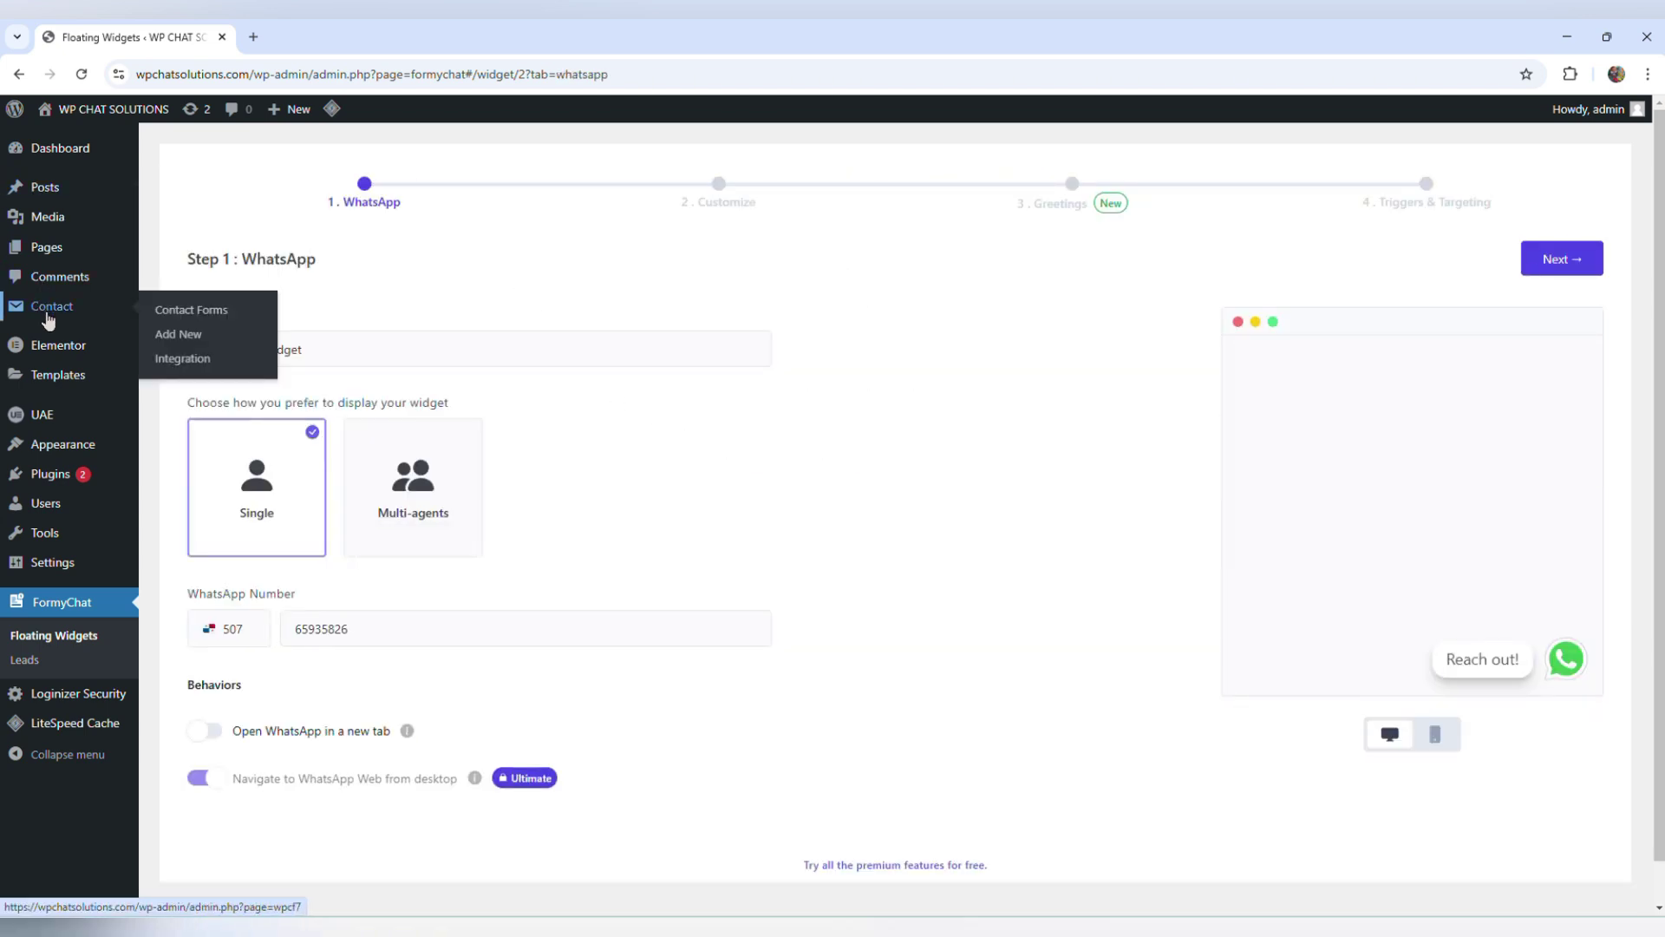
Open Contact form 1 for editing from the Contact Forms list
click(204, 314)
scroll(364, 598, down, 2)
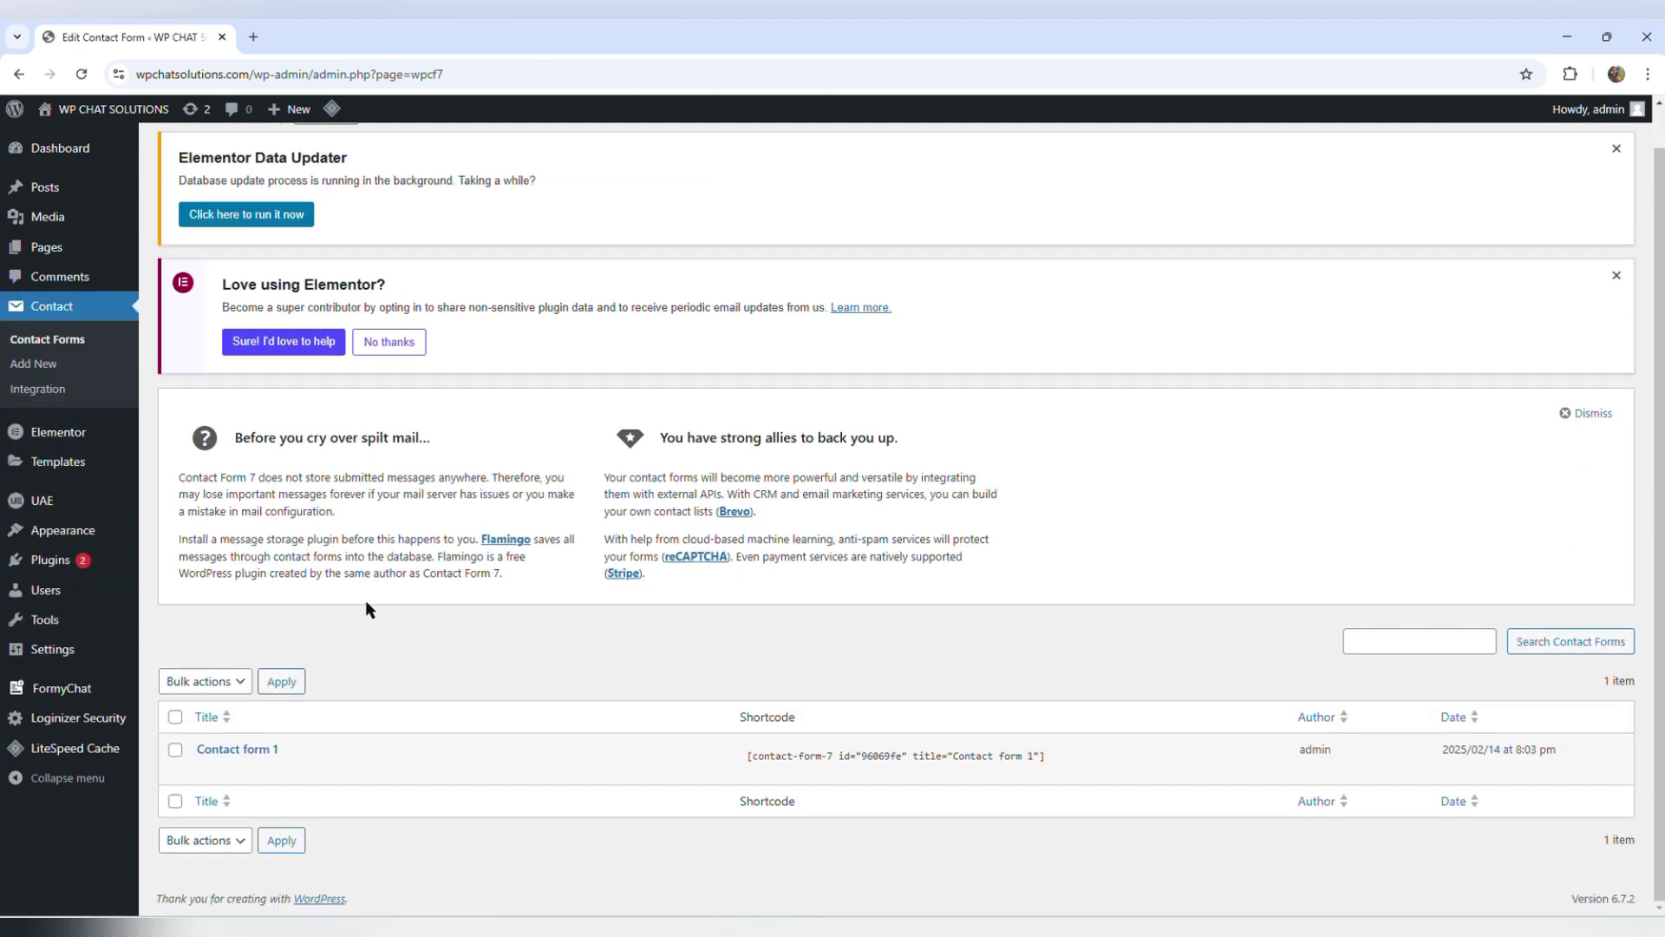
mouse_move(216, 756)
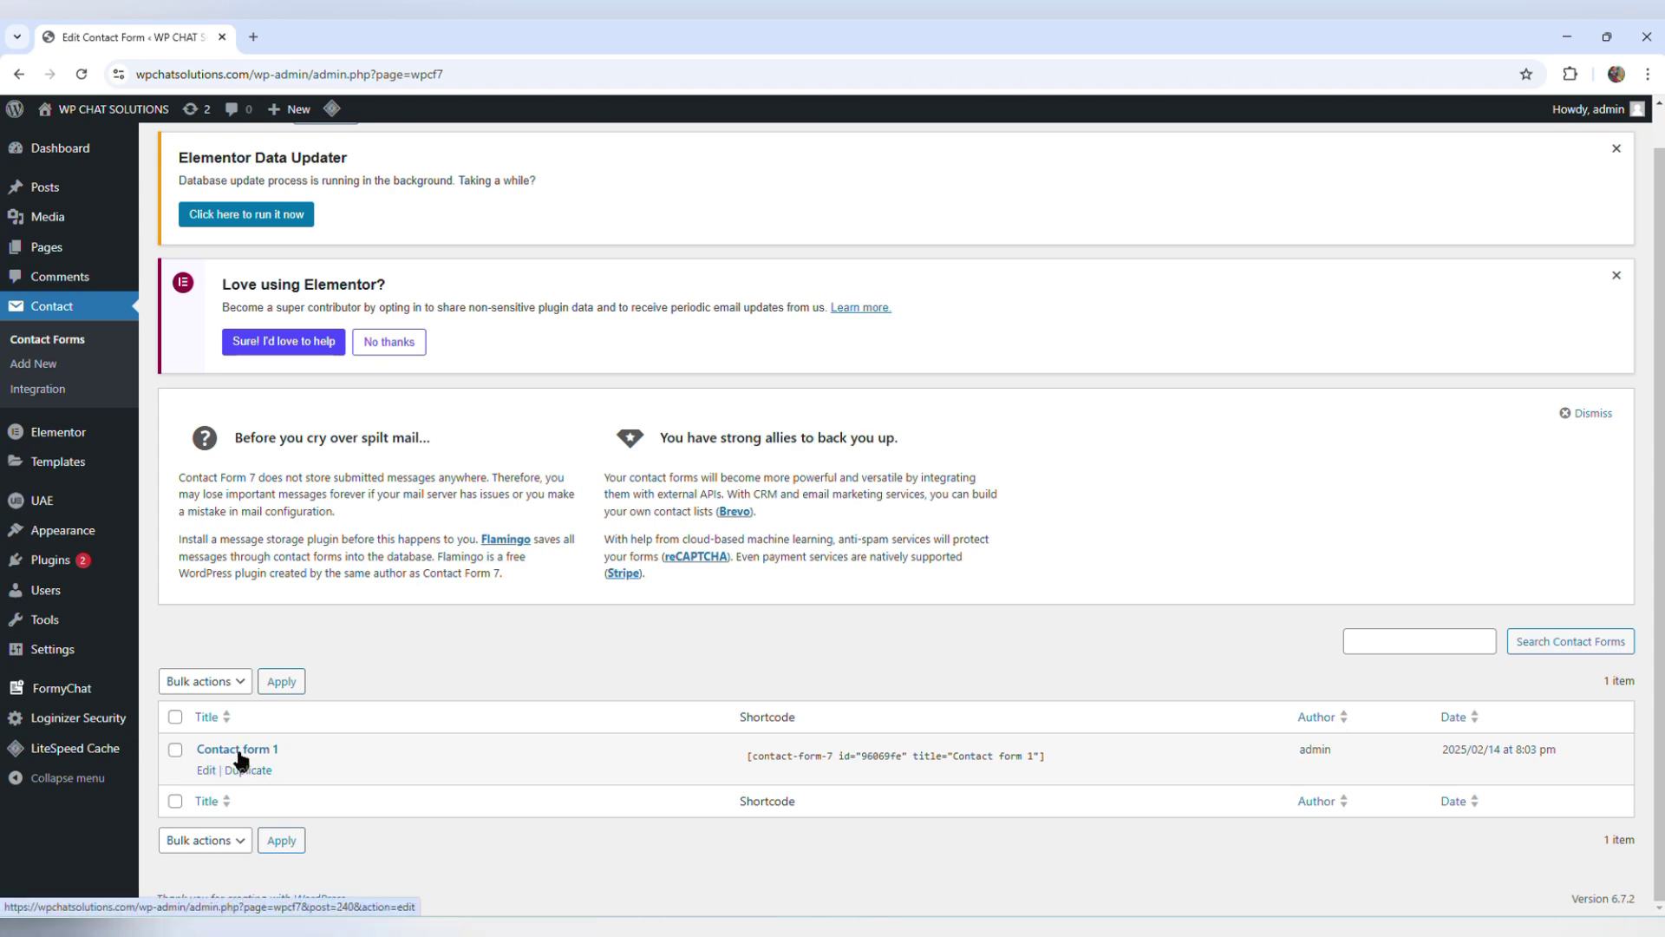
click(209, 771)
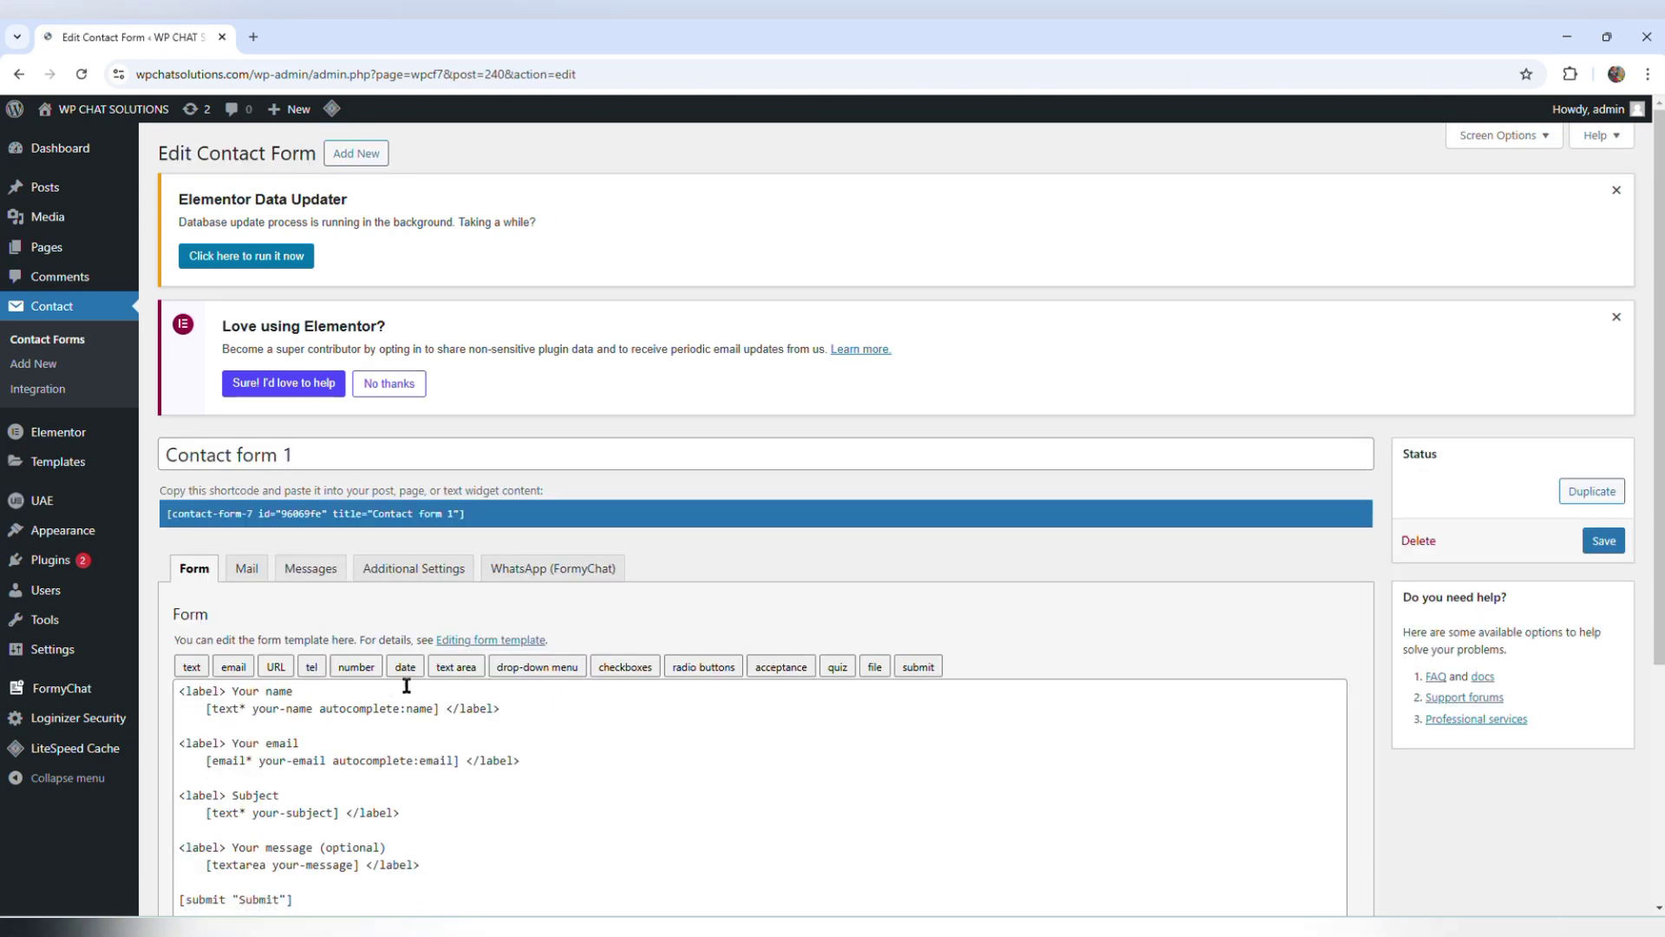
scroll(468, 618, down, 2)
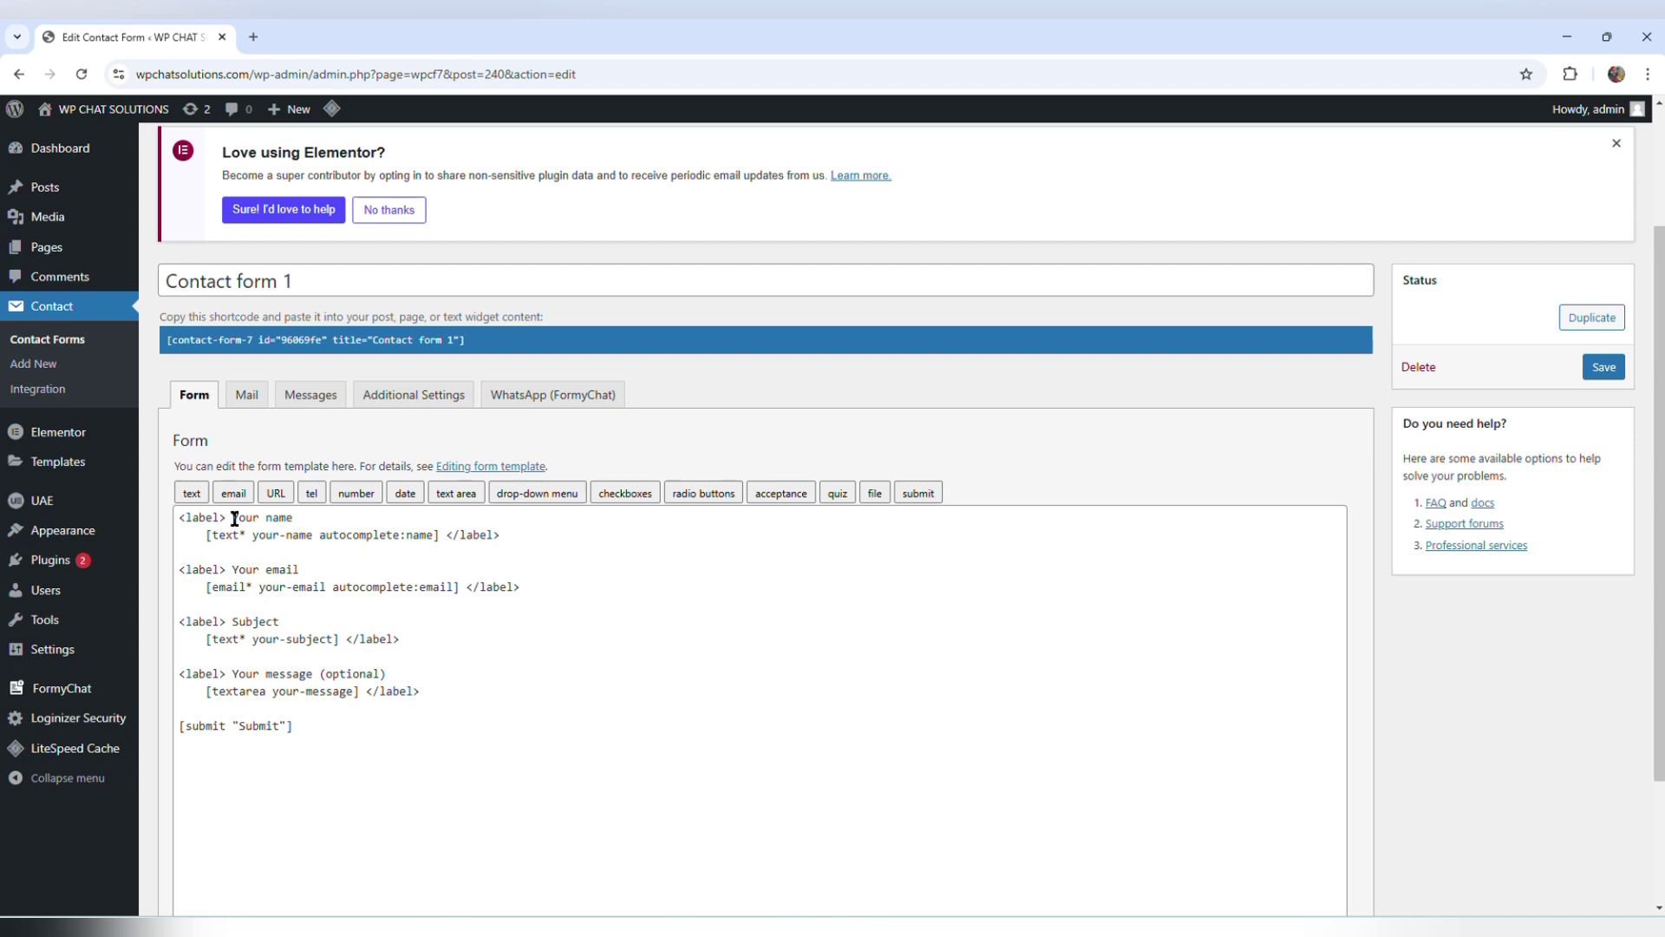
Highlight the name, email, Subject and message labels in the form template
drag(258, 572, 299, 570)
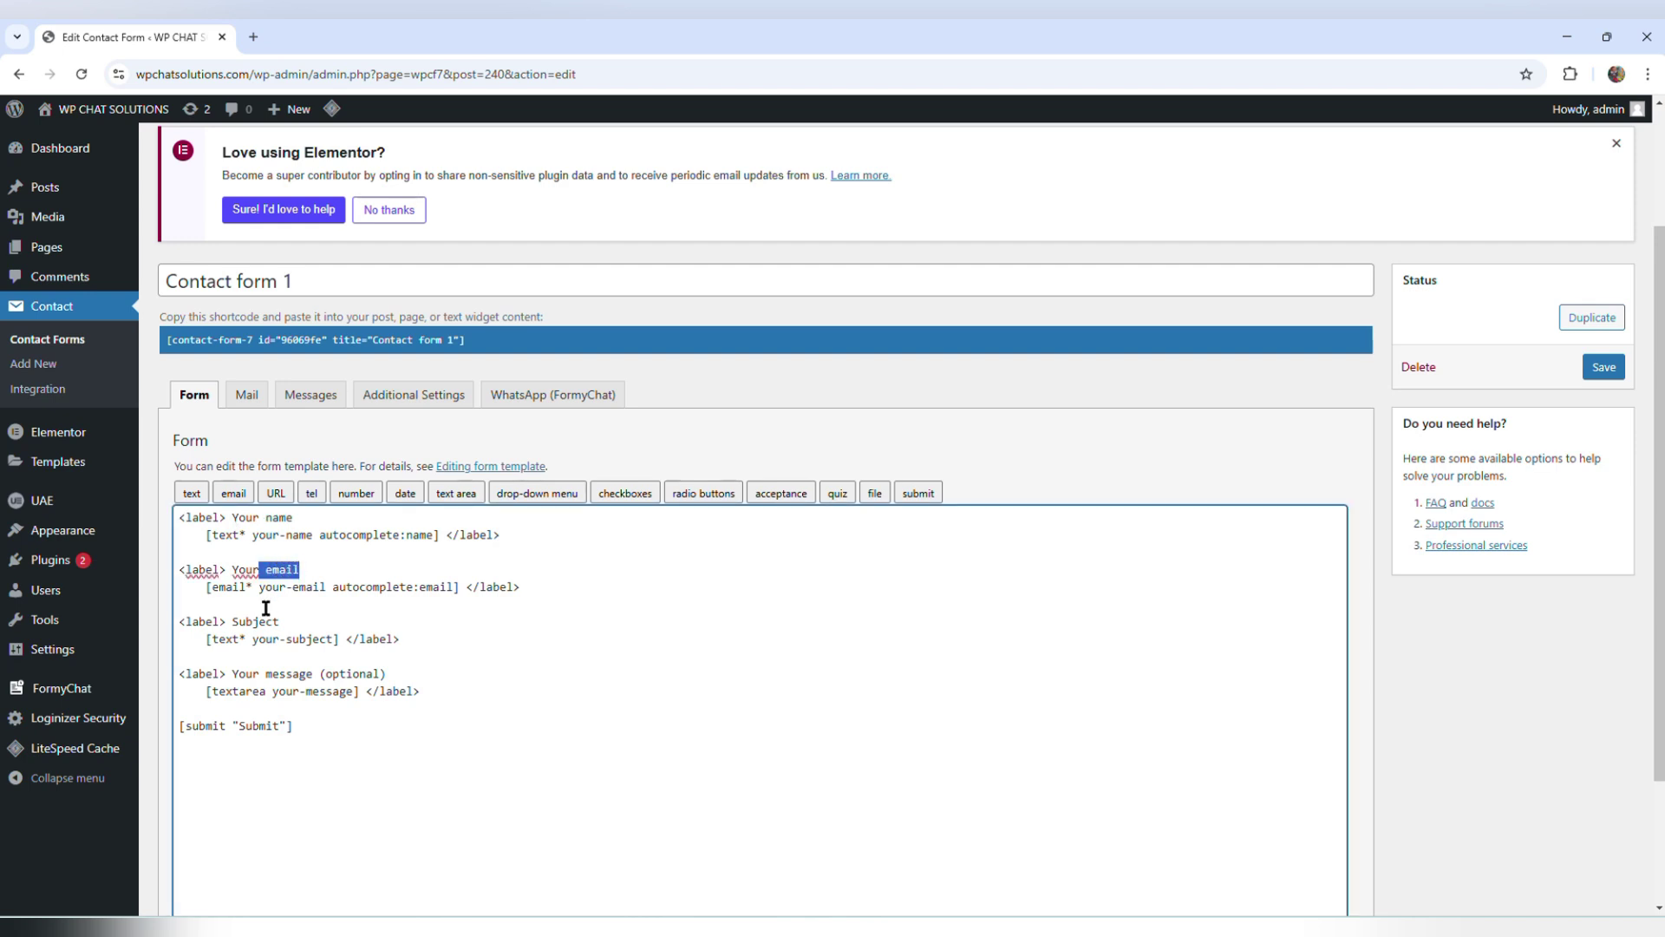
double_click(240, 621)
click(257, 666)
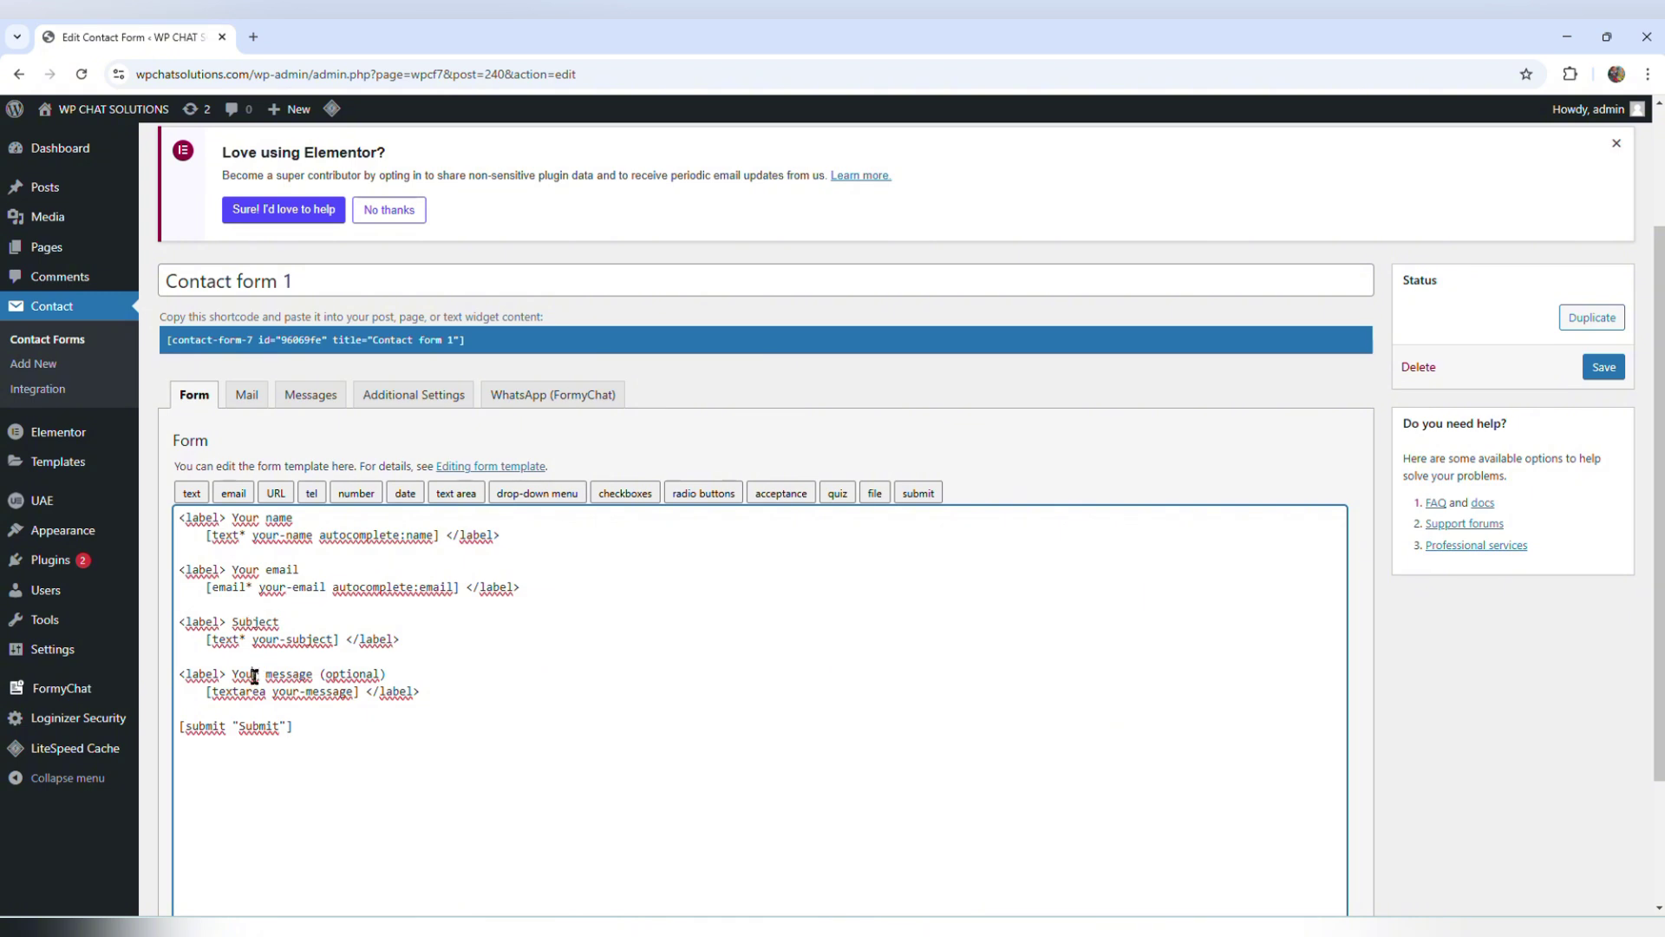
drag(254, 675, 311, 675)
click(537, 657)
drag(245, 519, 299, 518)
drag(245, 570, 302, 570)
drag(266, 674, 301, 672)
Turn on Connect WhatsApp in Contact form 1's FormyChat settings
click(593, 405)
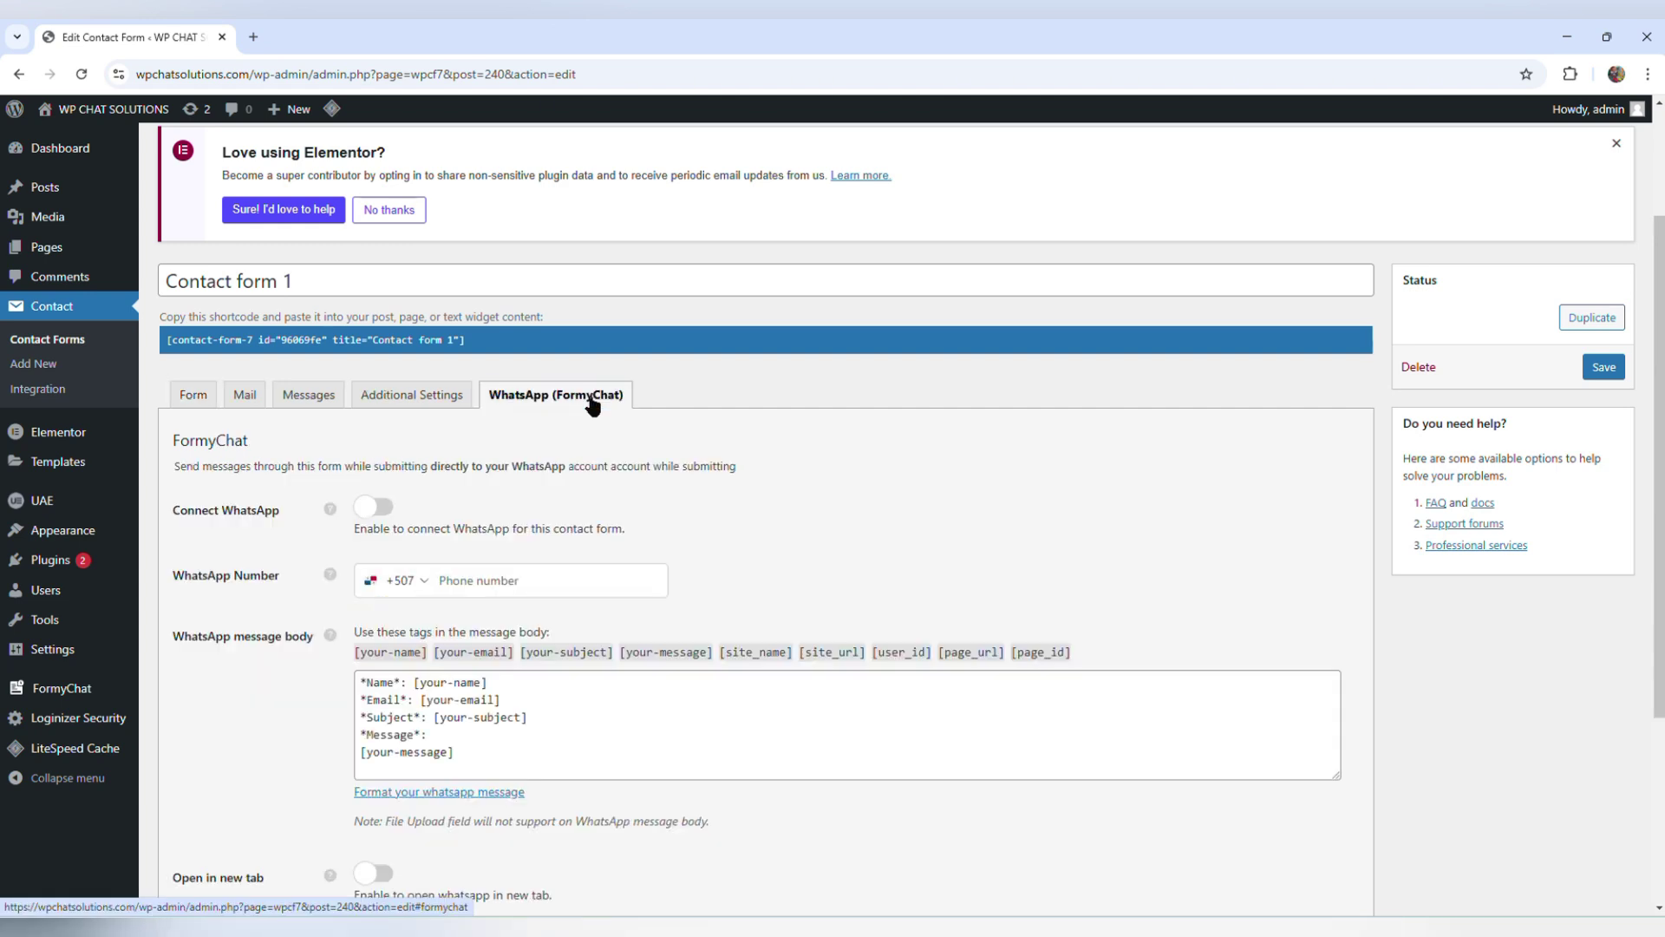
scroll(297, 487, down, 1)
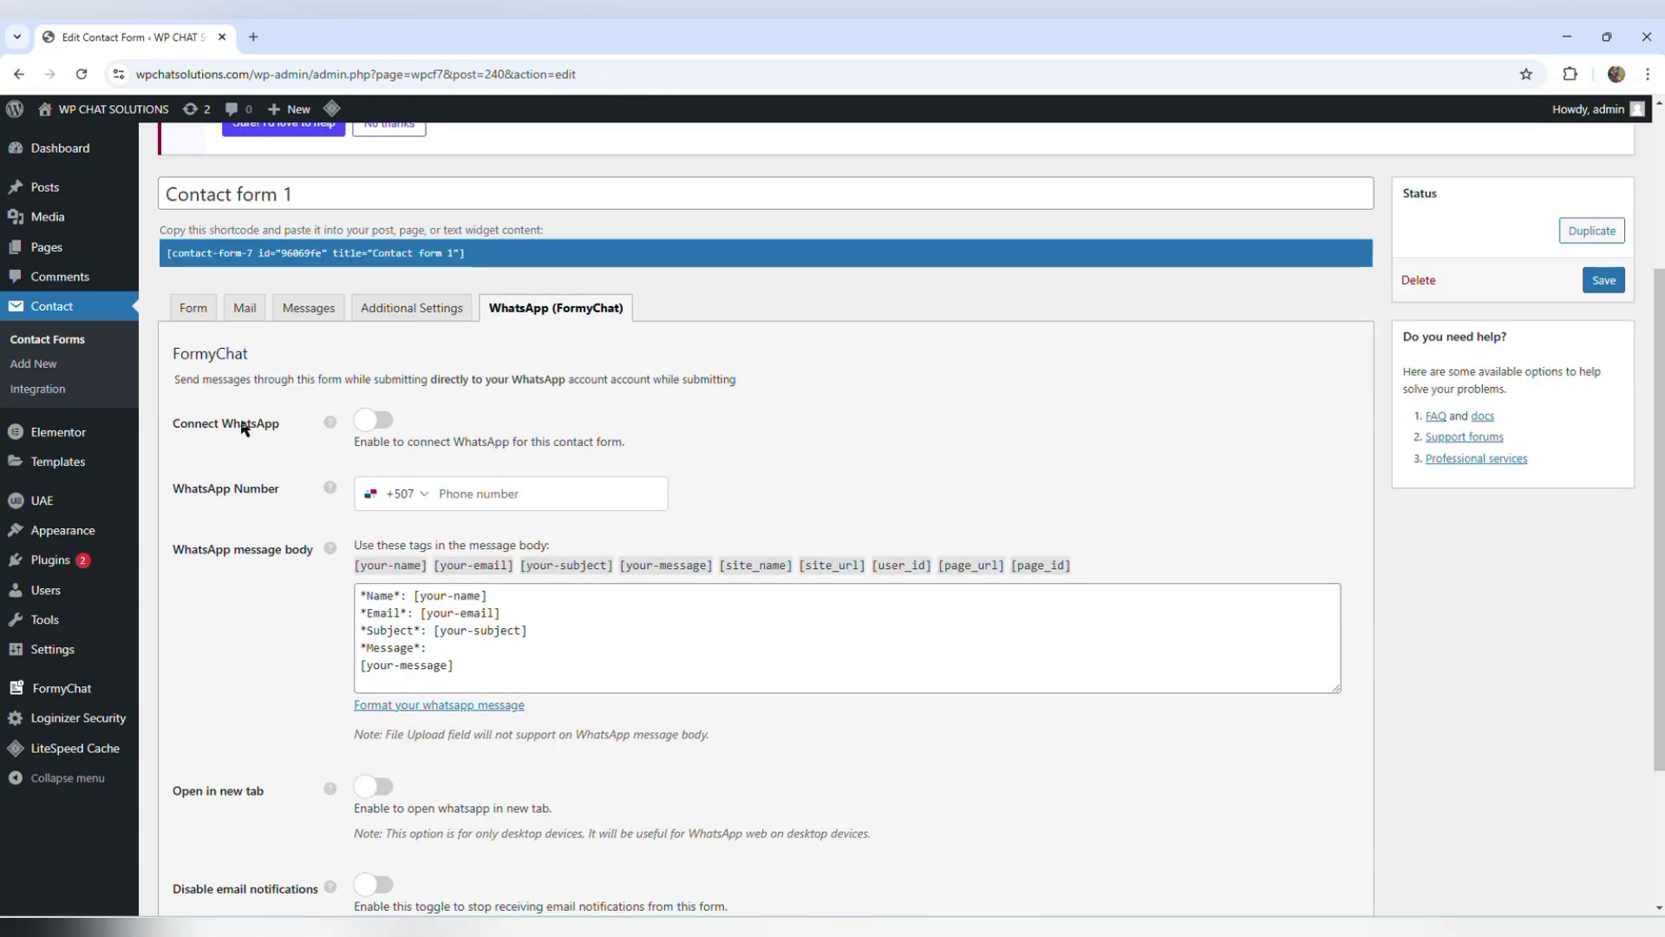
mouse_move(356, 431)
click(382, 425)
Paste the destination phone number into the WhatsApp Number field
scroll(385, 429, down, 1)
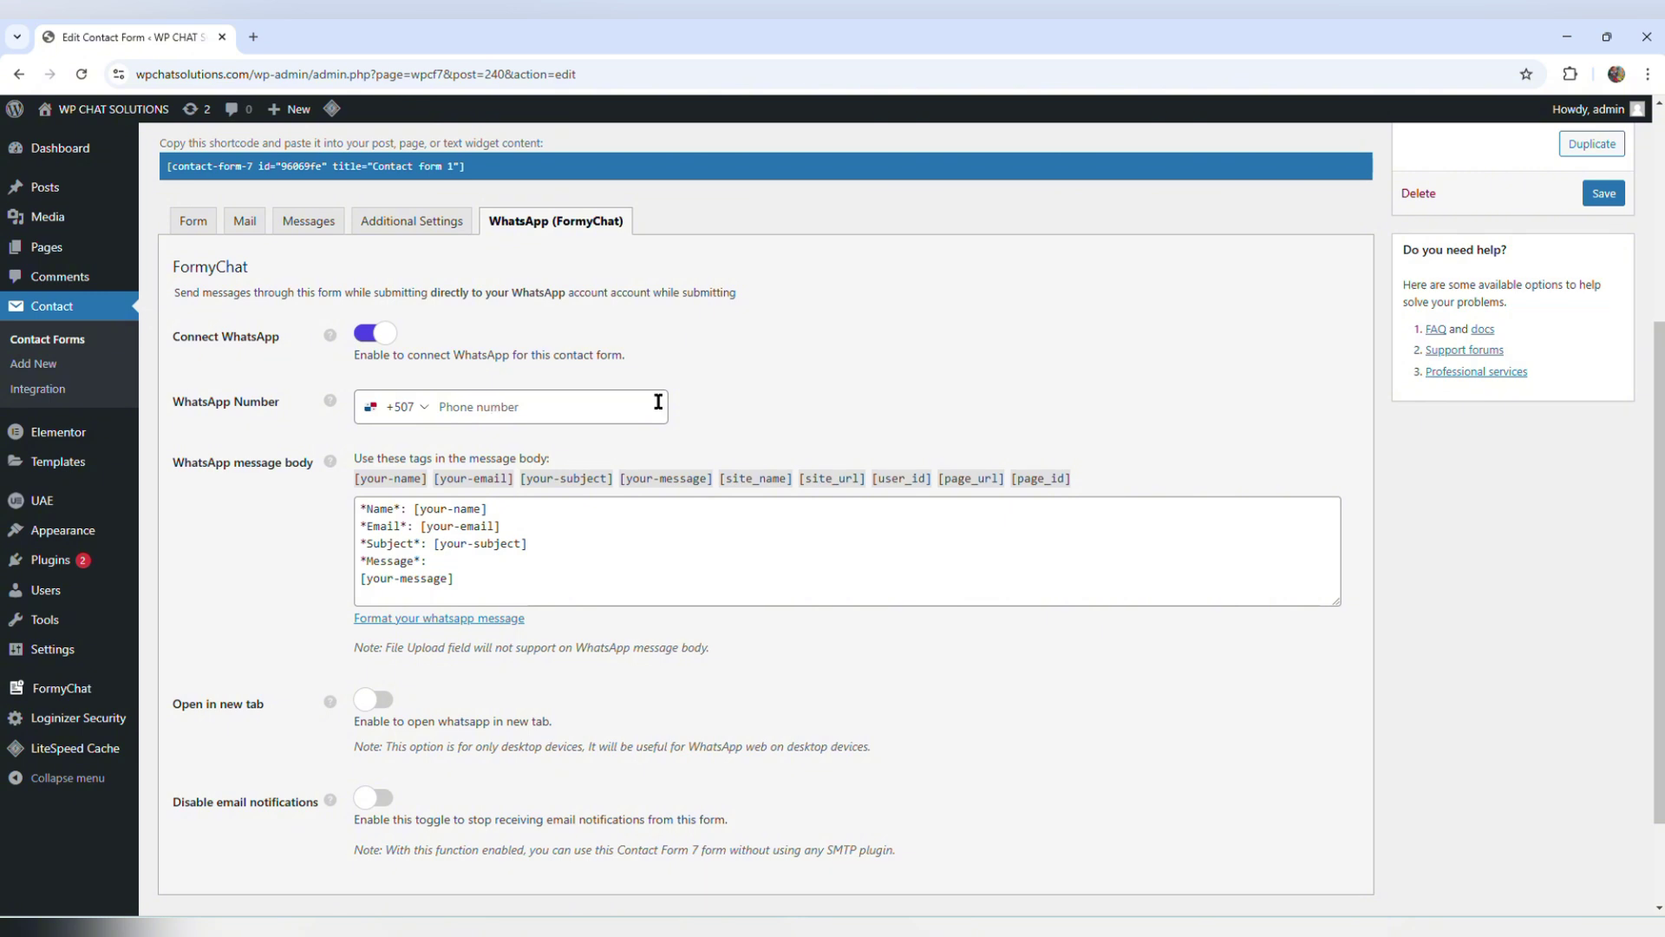
click(531, 408)
key(ctrl+v)
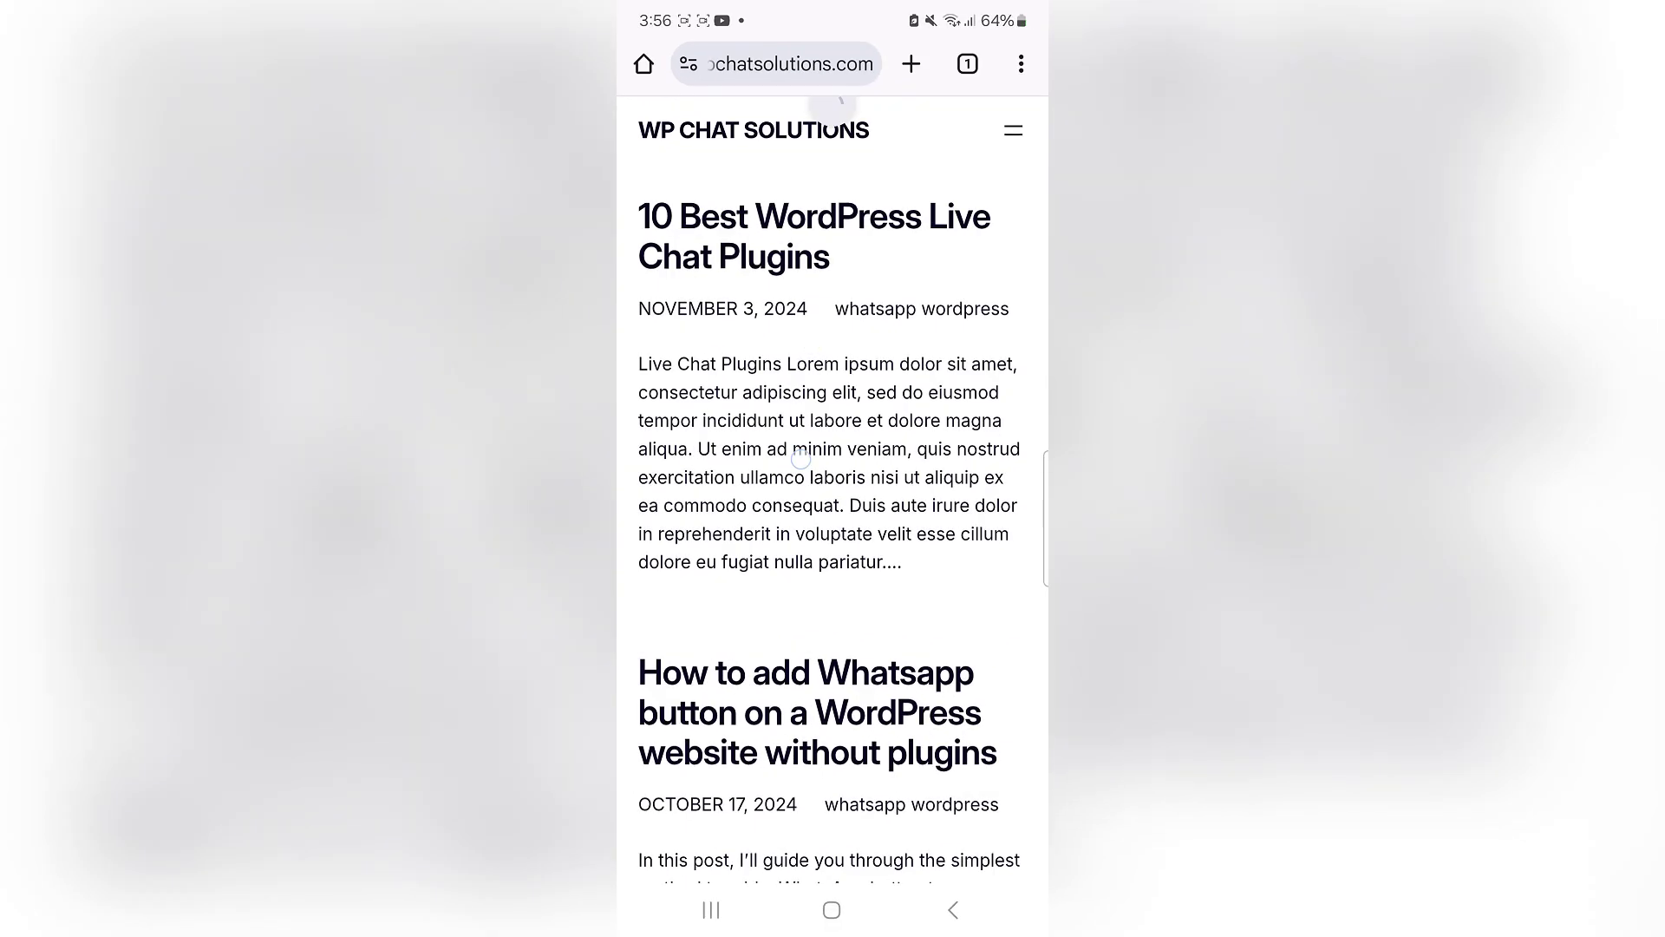
Refresh the site on the phone and enter a test name in the WhatsApp form
drag(799, 459, 807, 677)
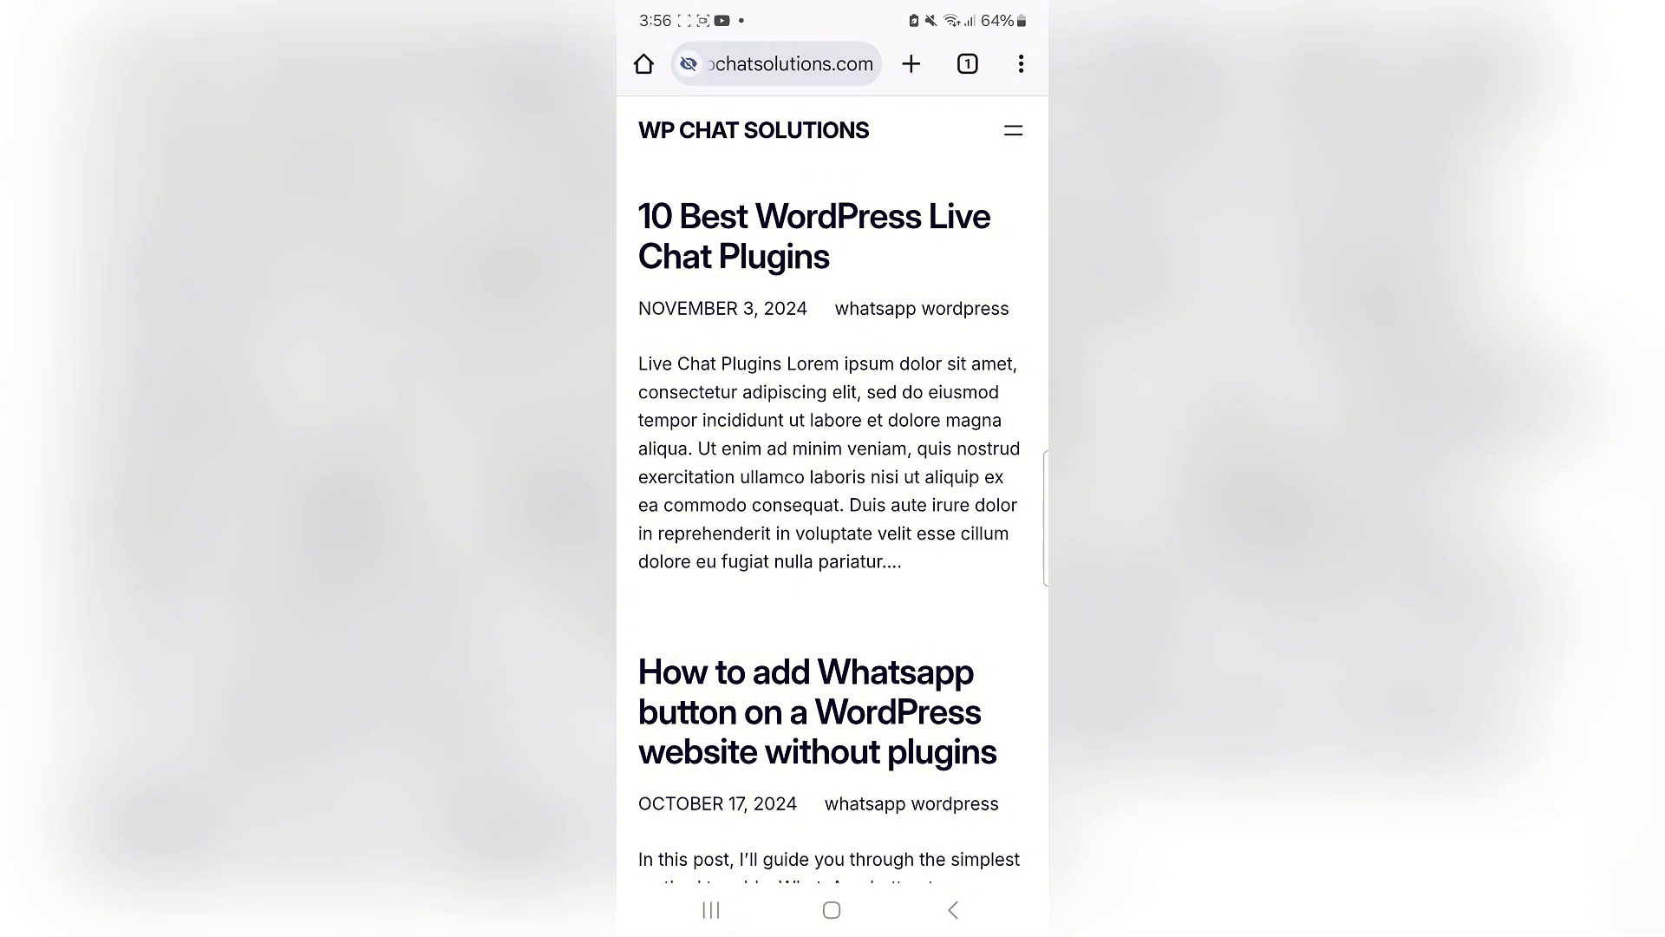
scroll(830, 520, down, 4)
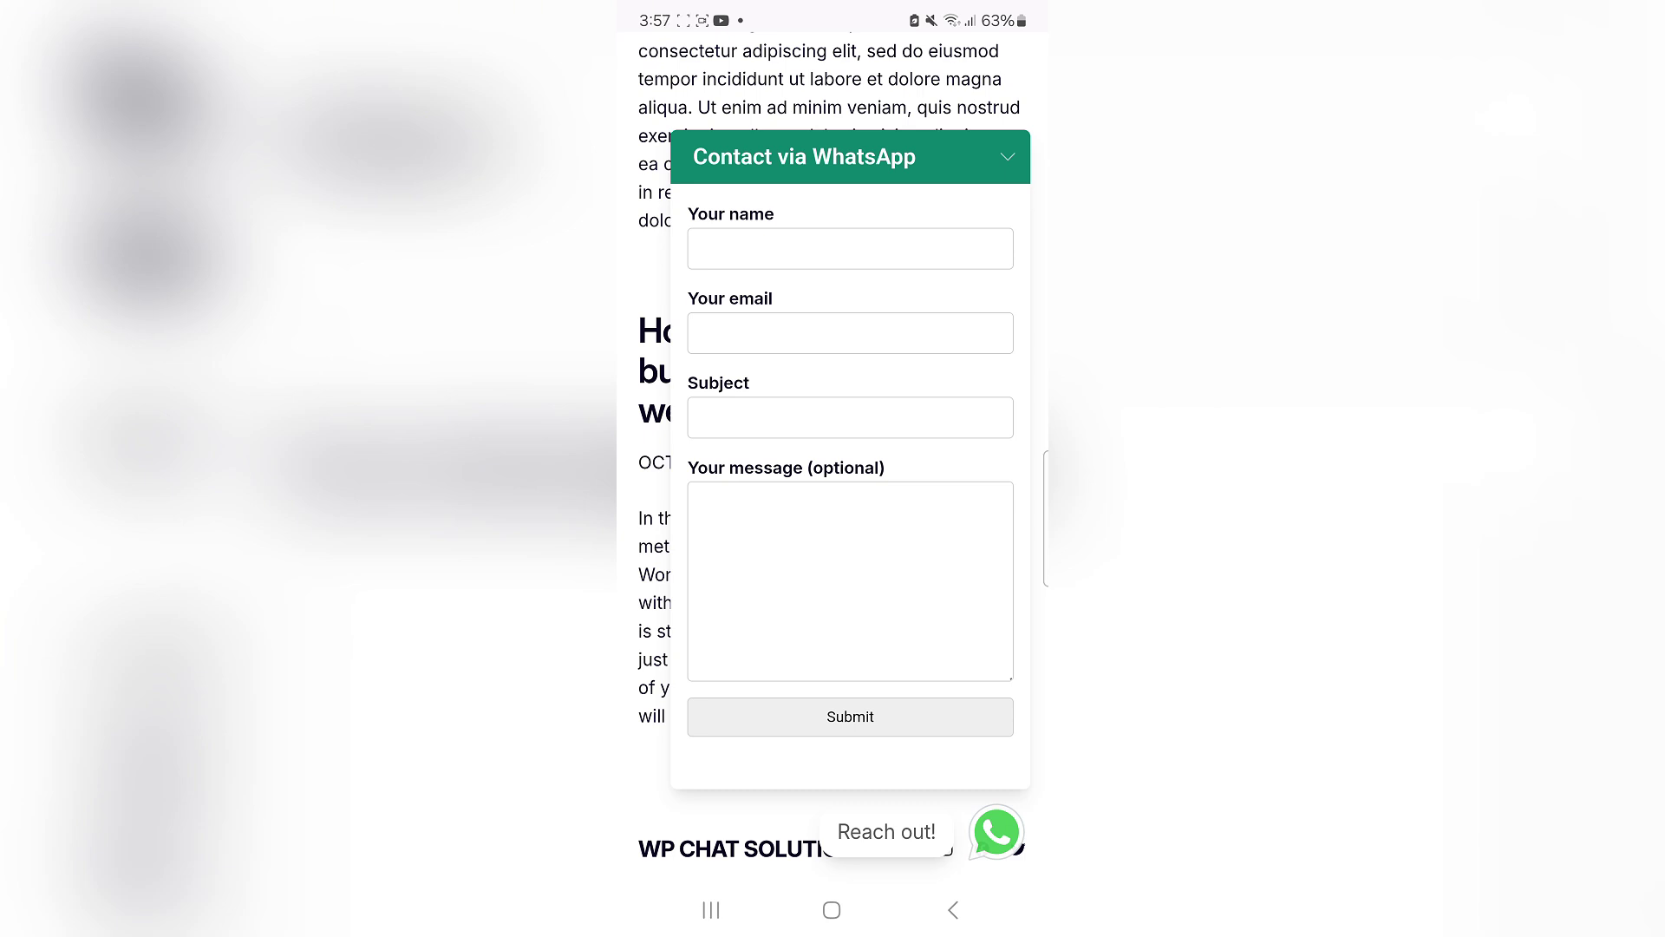
click(918, 248)
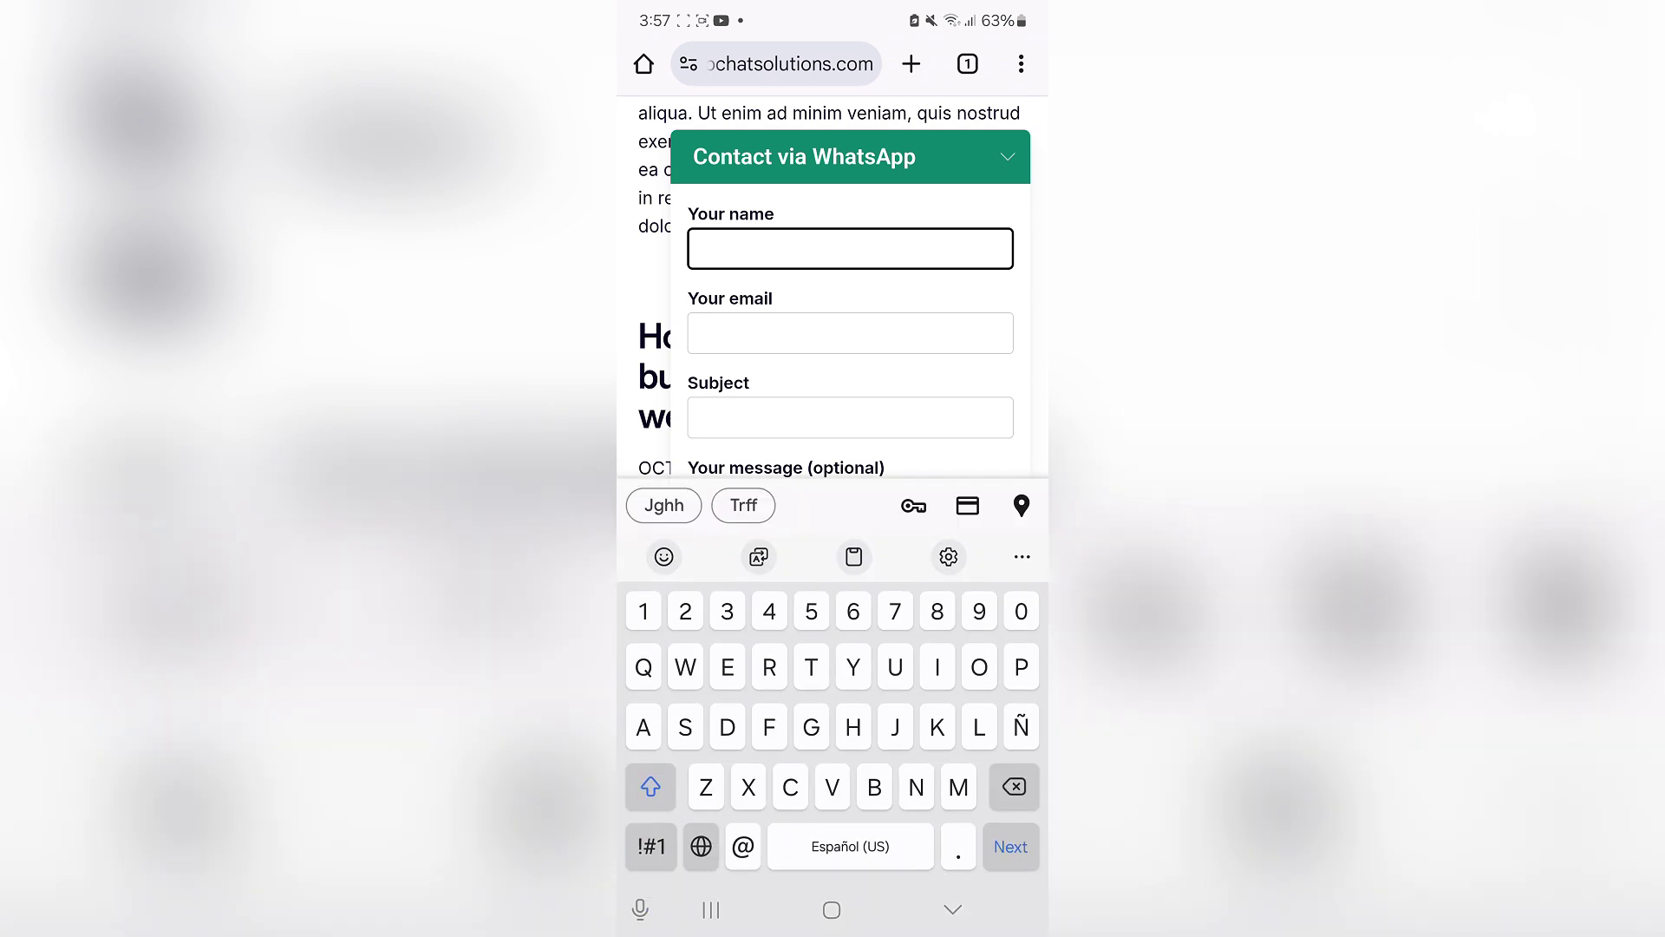
text(Uuuhgbbvvbvv)
key(Tab)
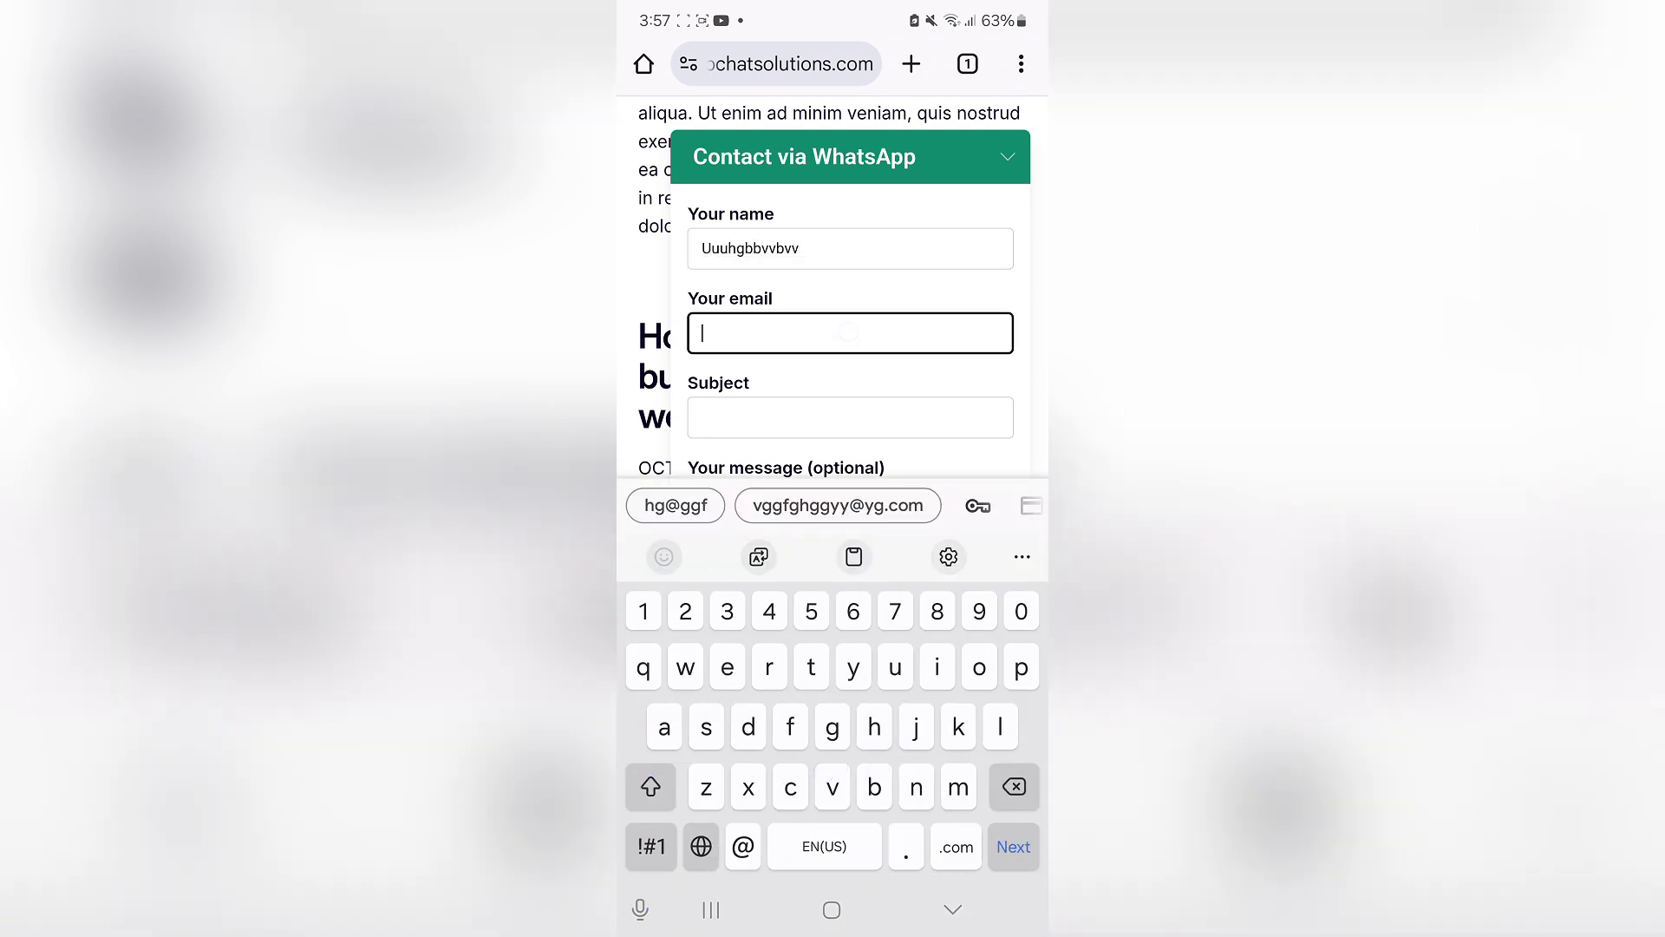
Fill the email field from a saved suggestion, completing it with '.com'
click(676, 505)
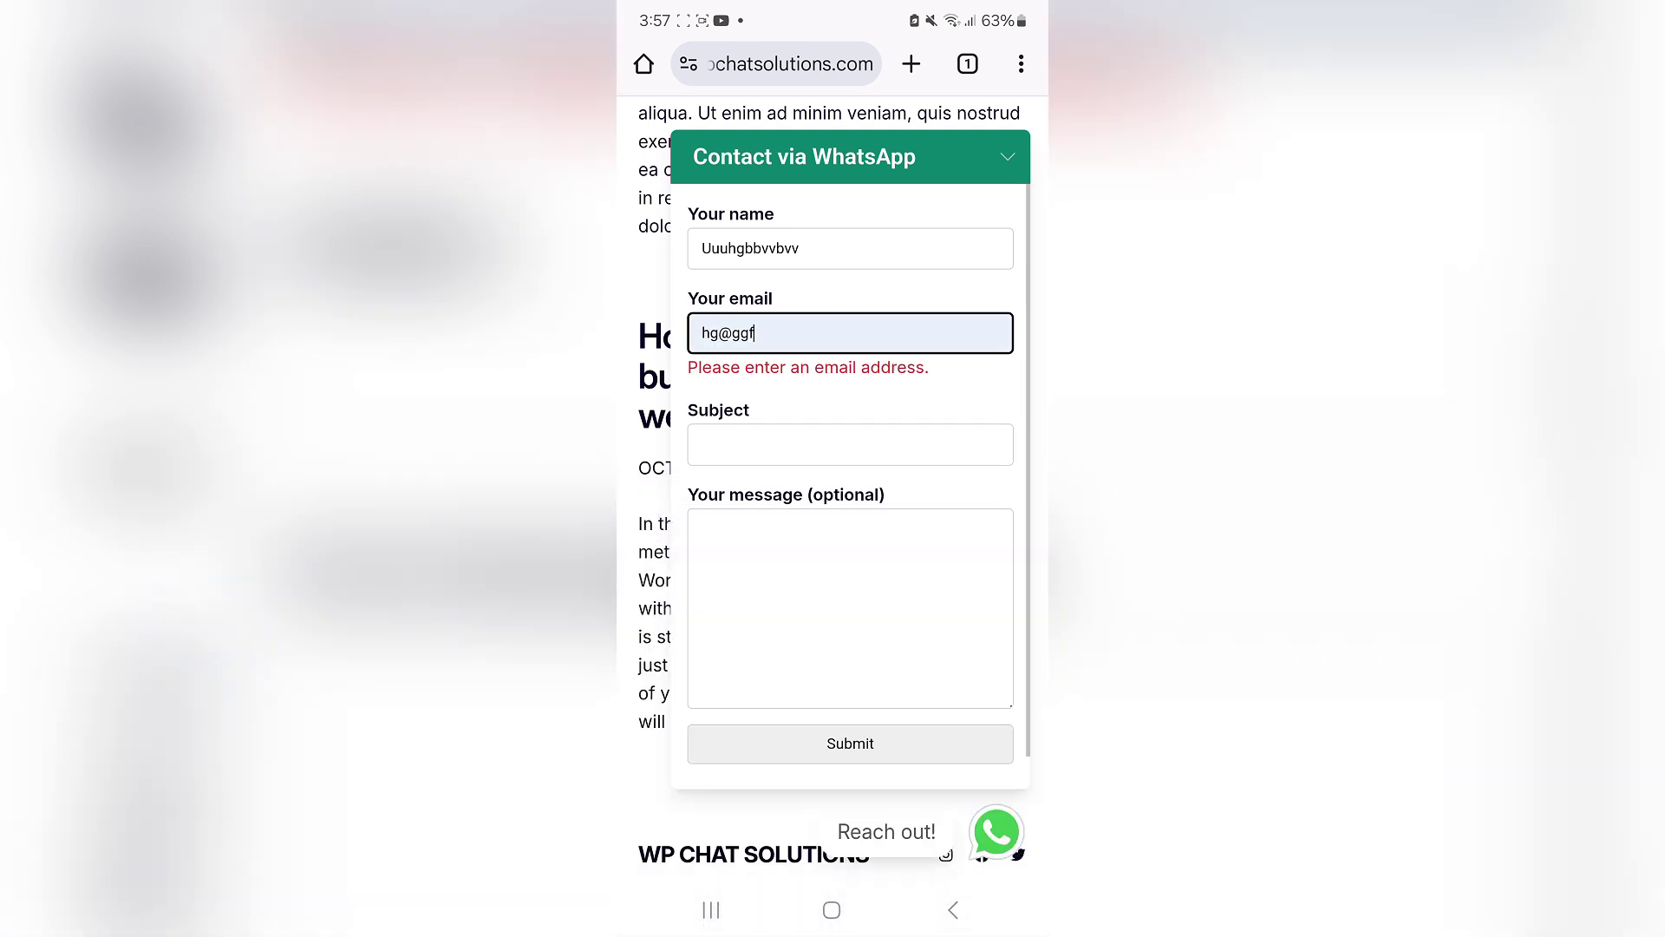
click(781, 333)
text(.com)
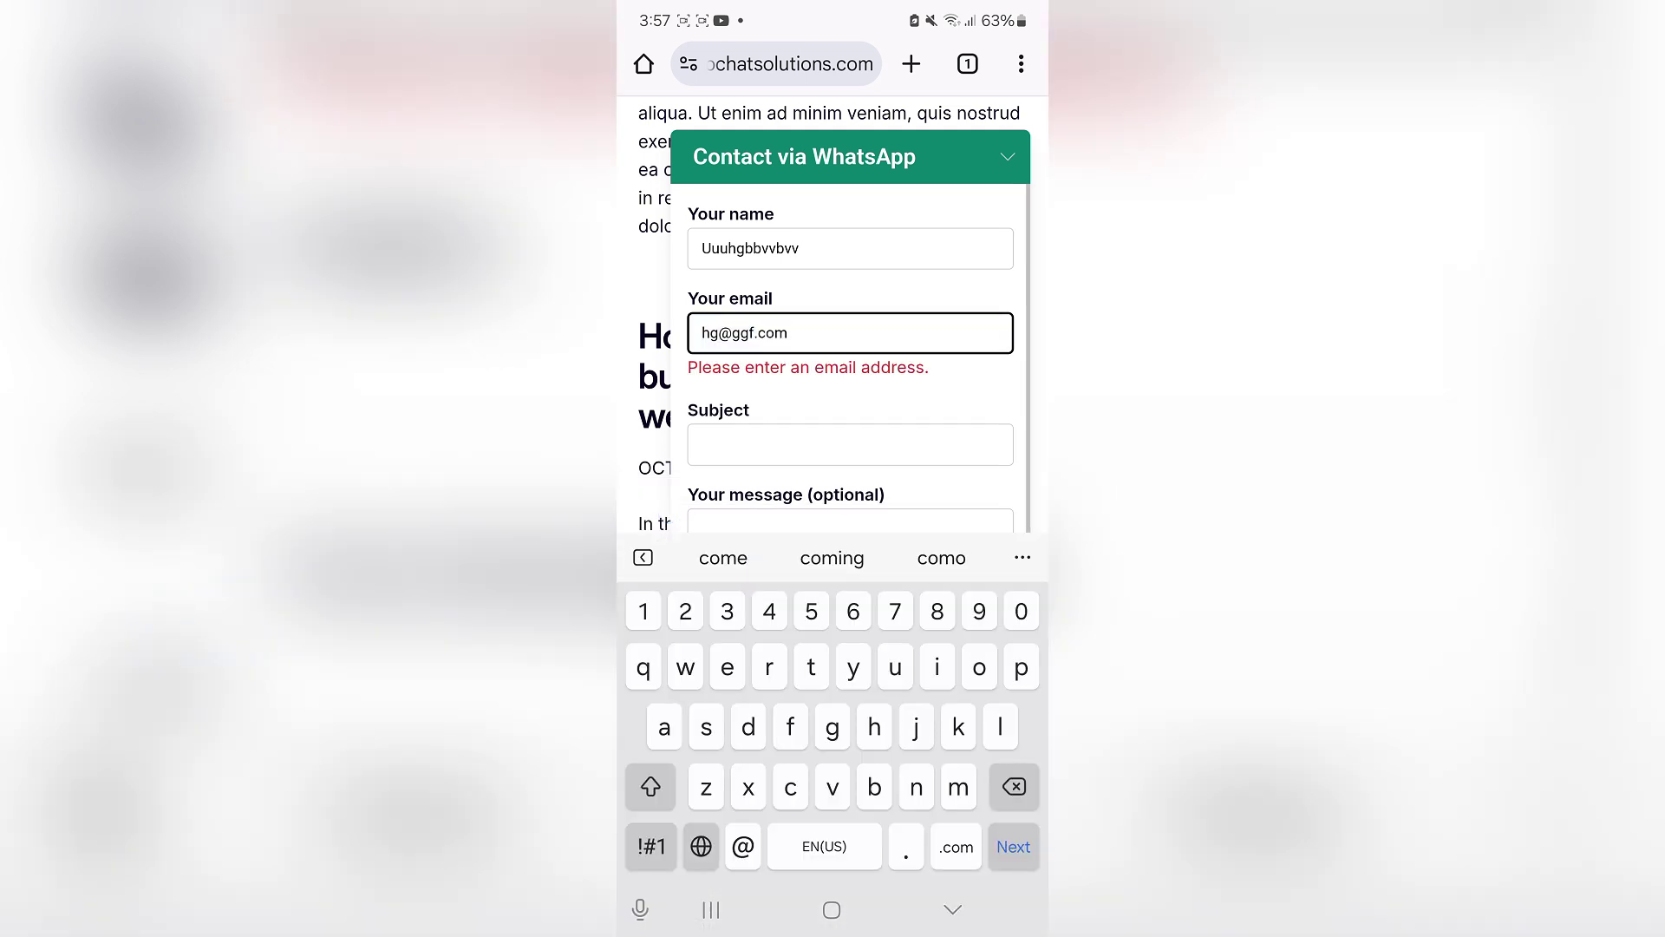
key(Tab)
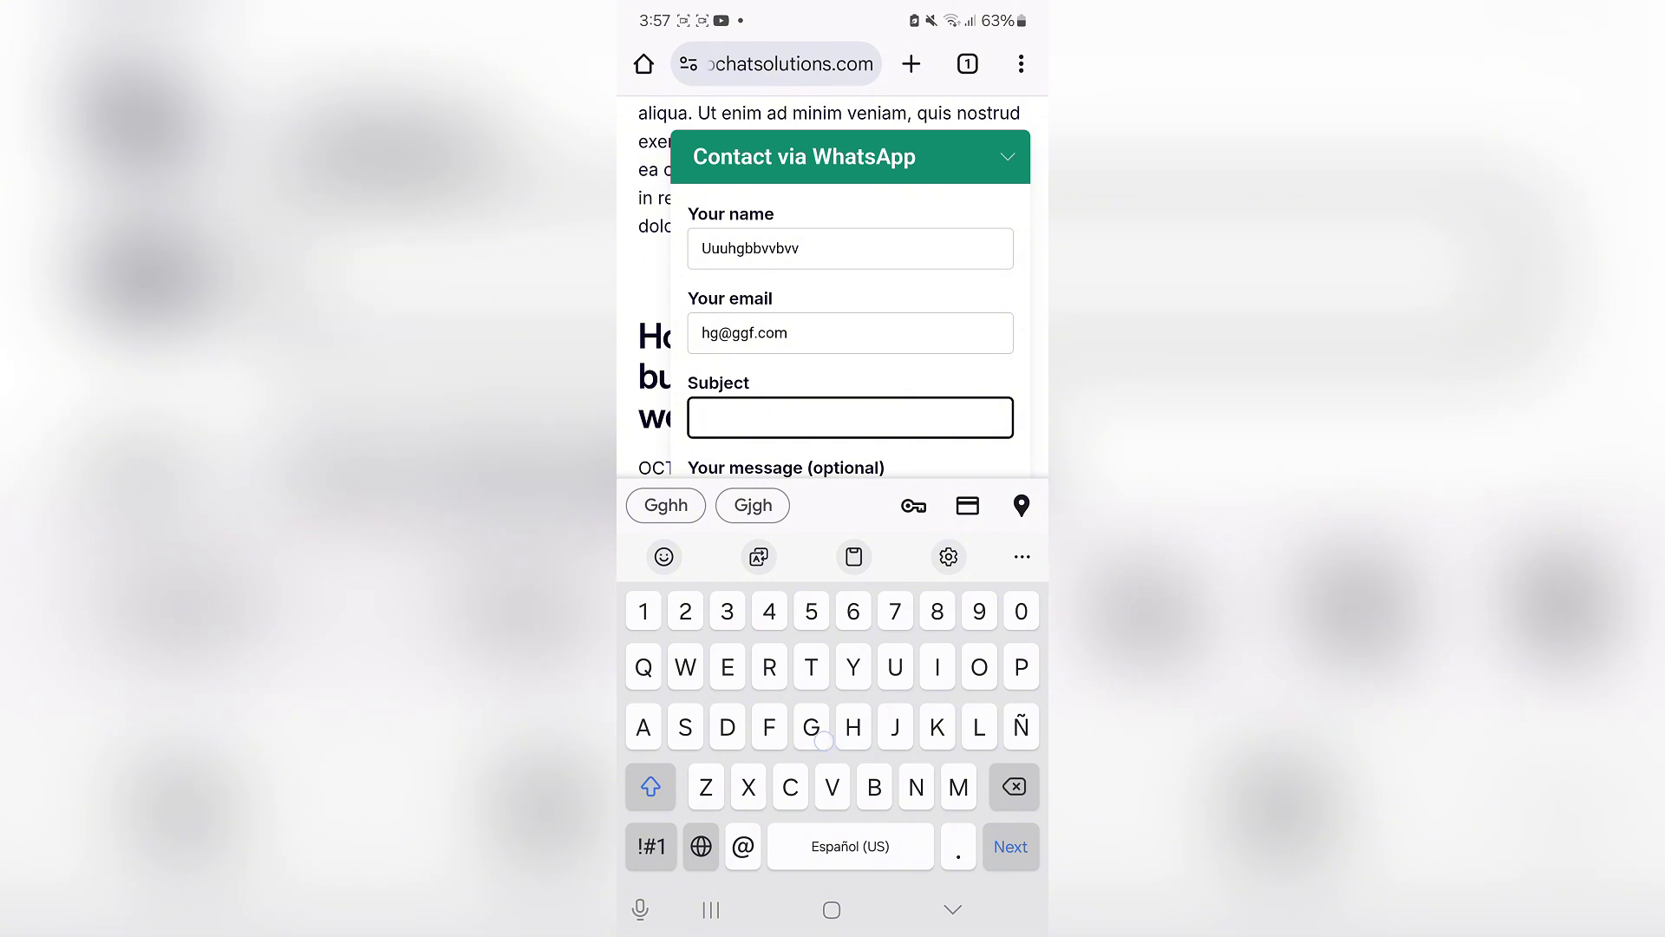
Enter the subject 'Hey please help me', fixing typos, and type a test message
text(Gey please)
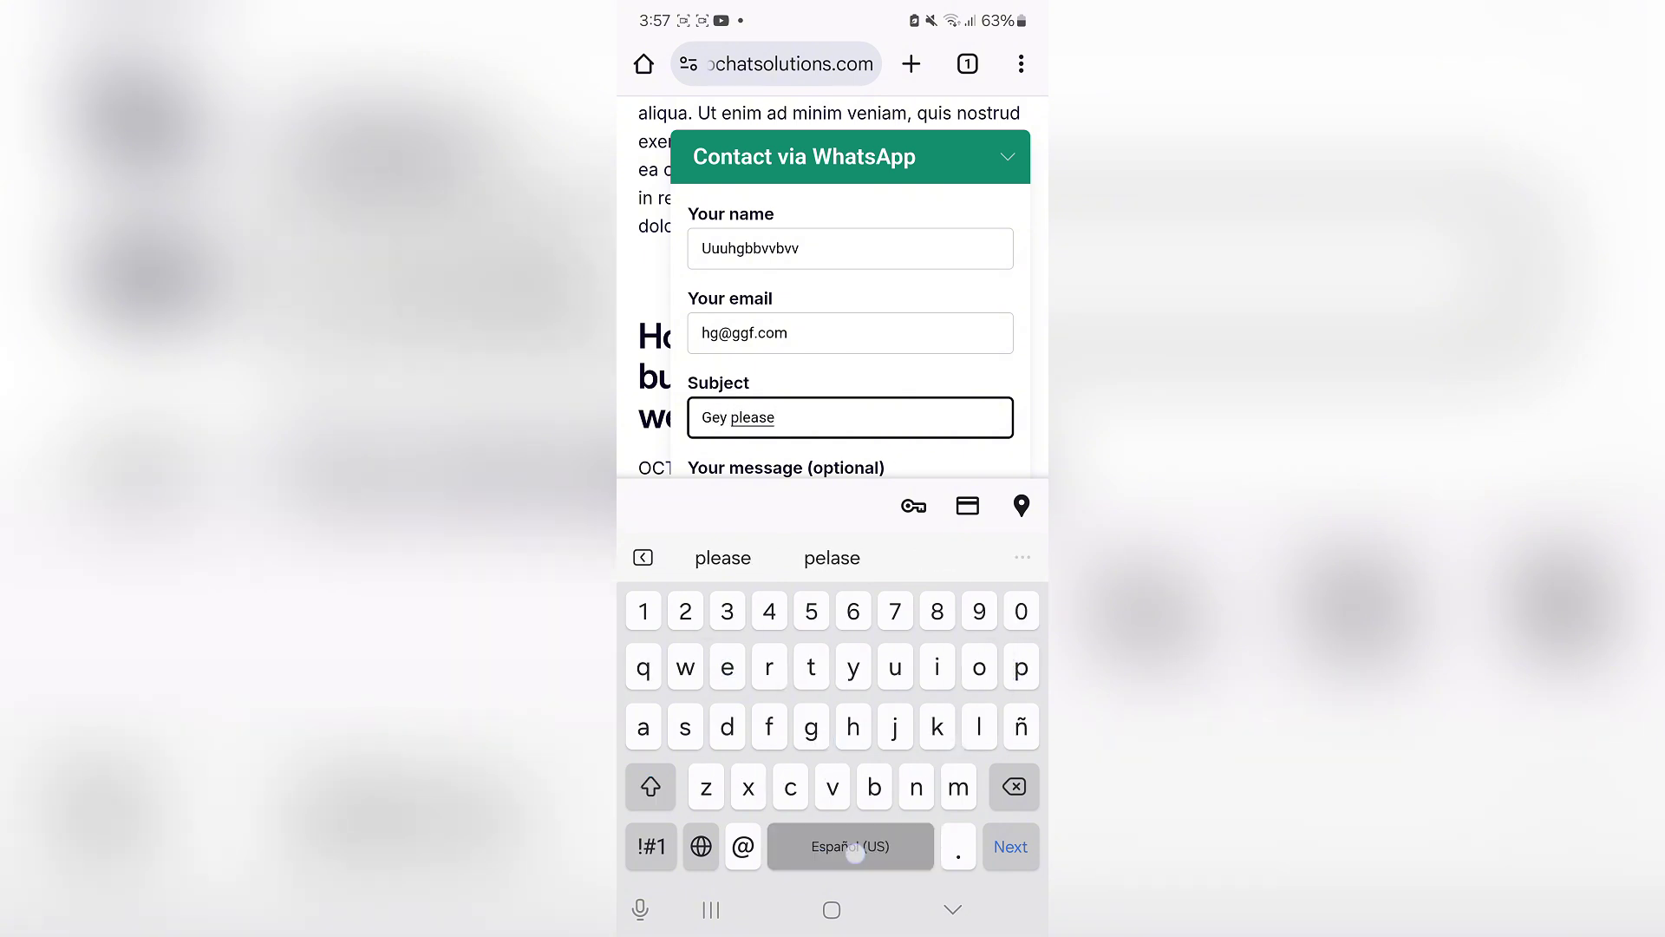
text( helado me)
click(954, 411)
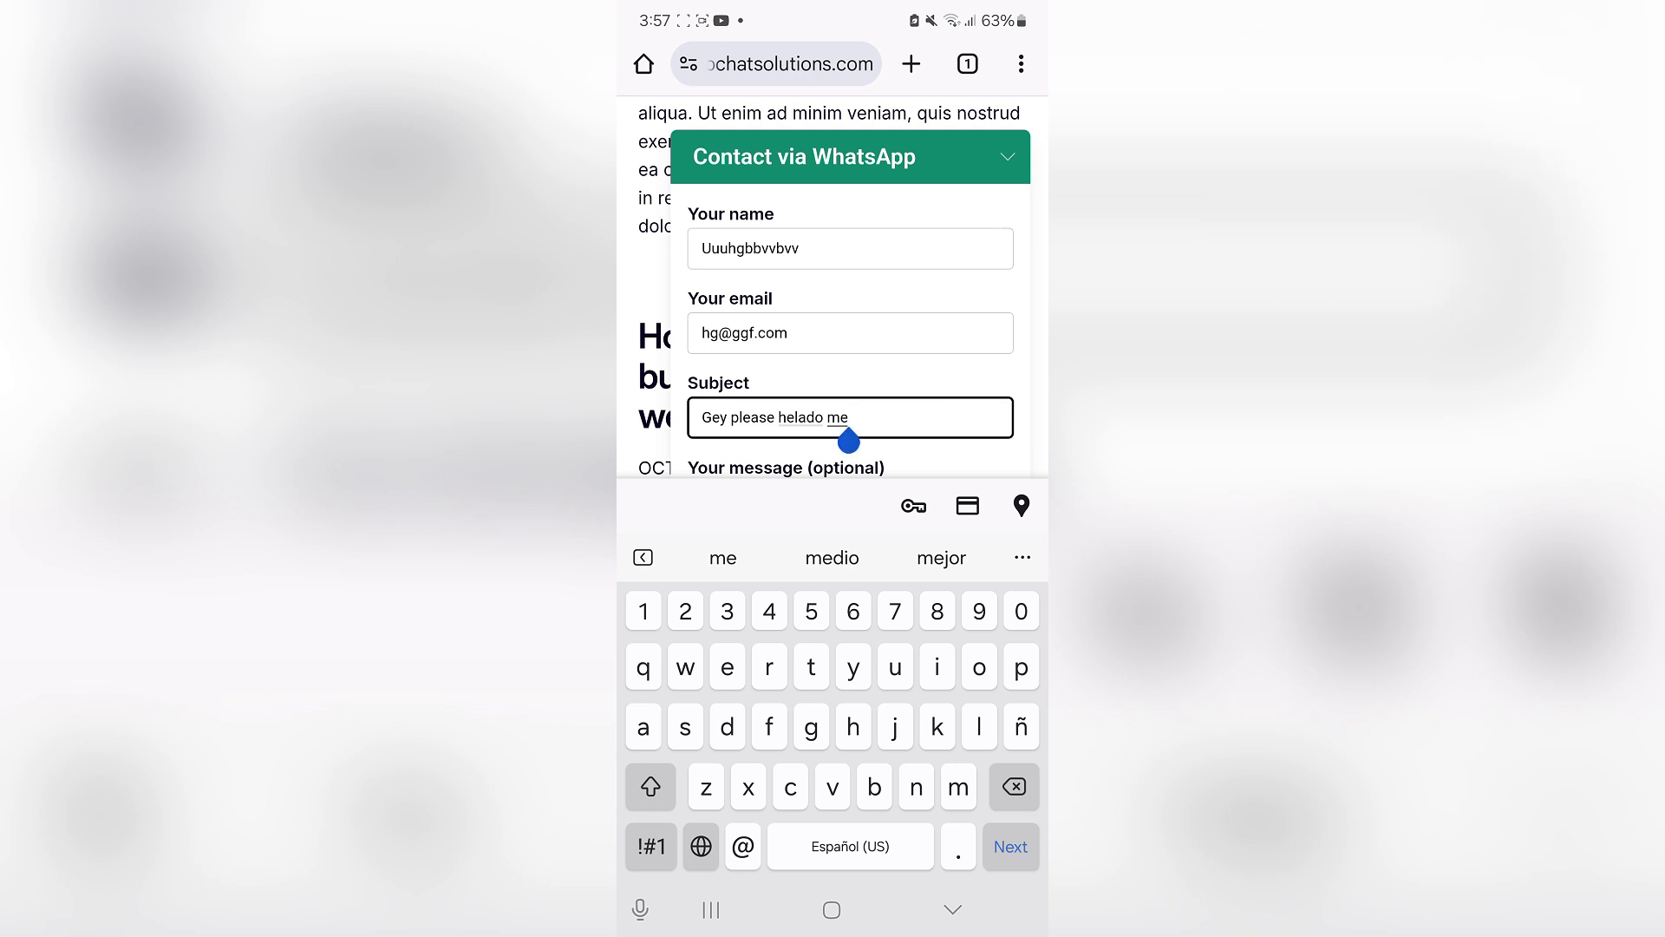
click(824, 417)
key(BackSpace)
key(BackSpace)
key(BackSpace)
text(p)
click(709, 418)
key(BackSpace)
text(H)
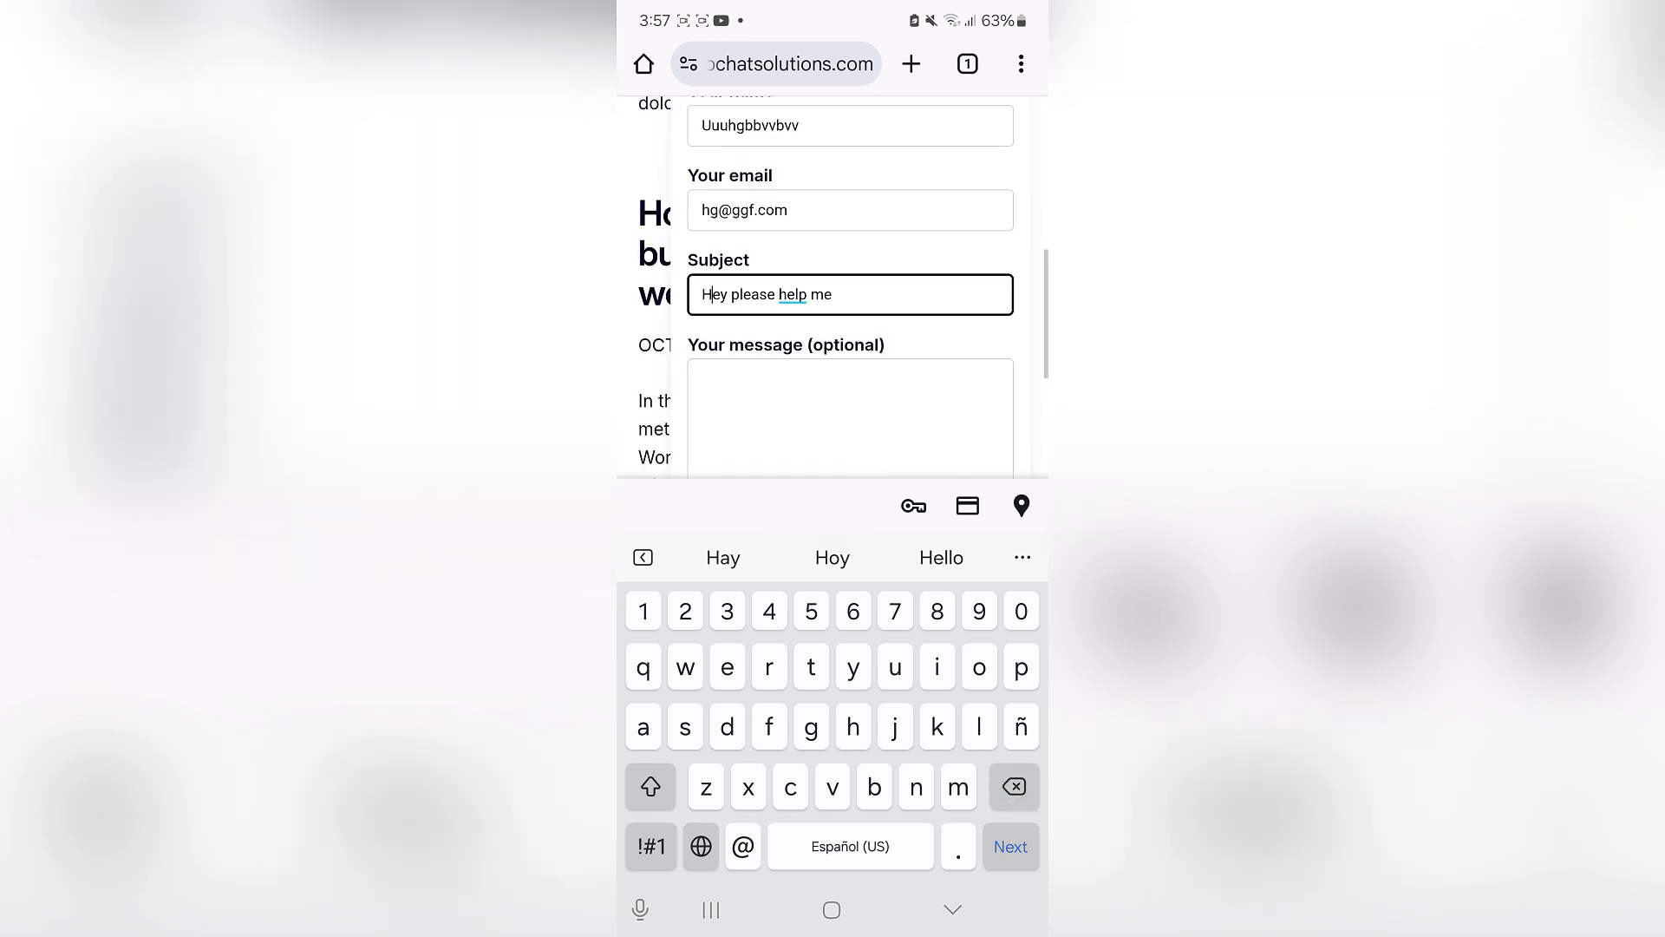
click(833, 408)
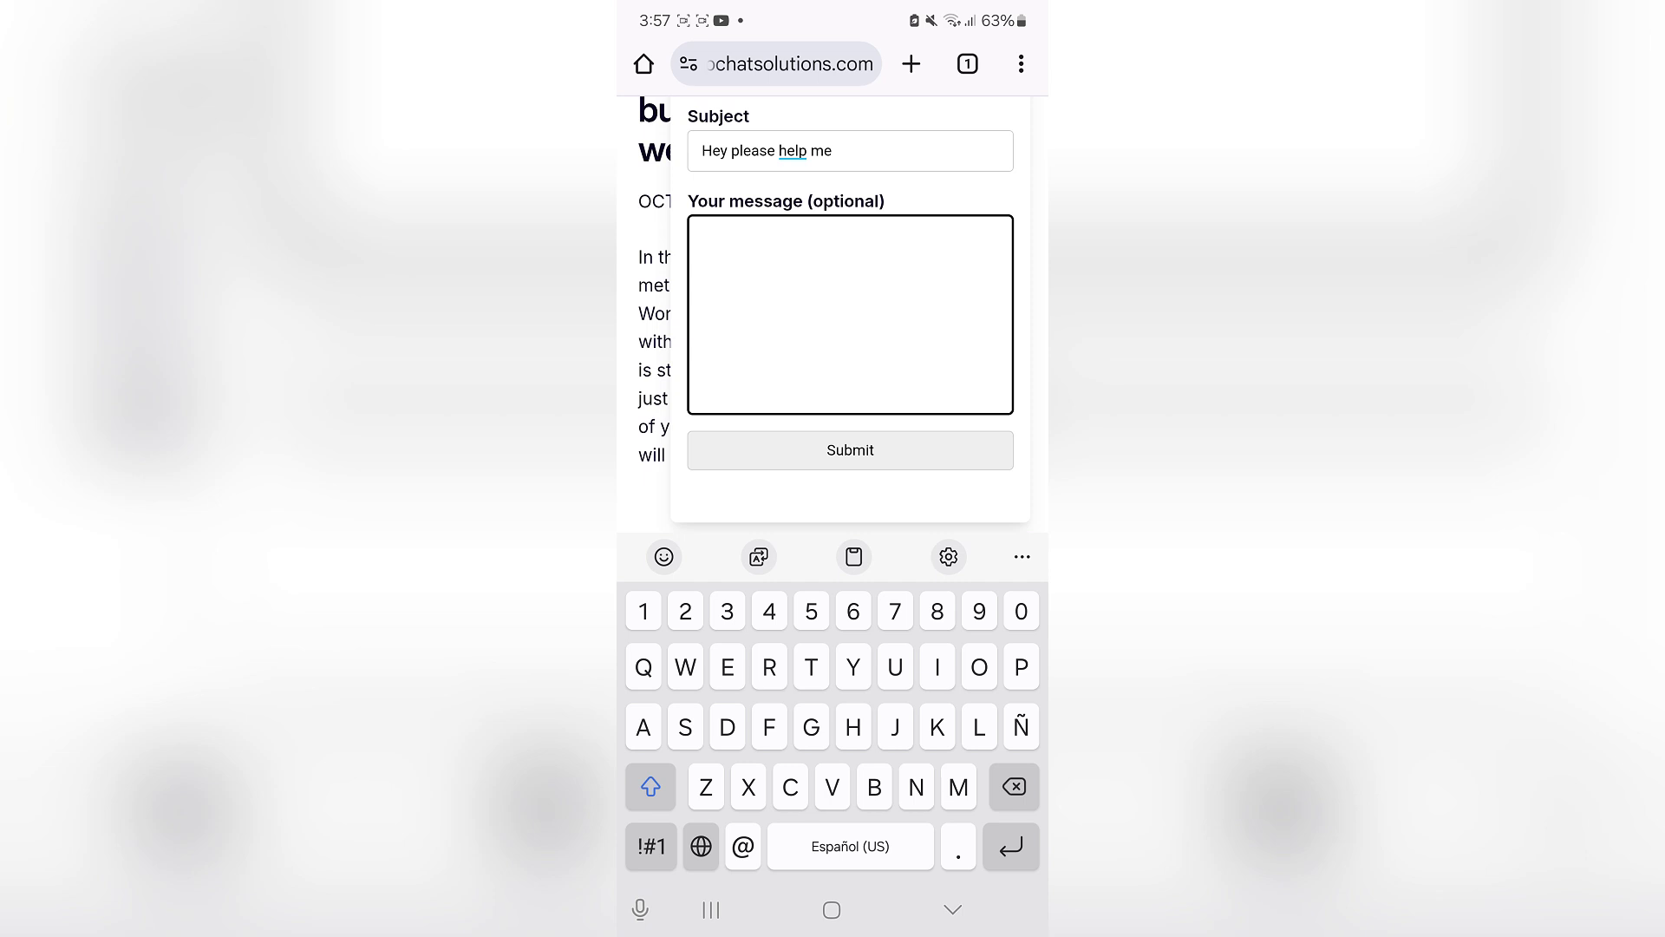
text(Rjc)
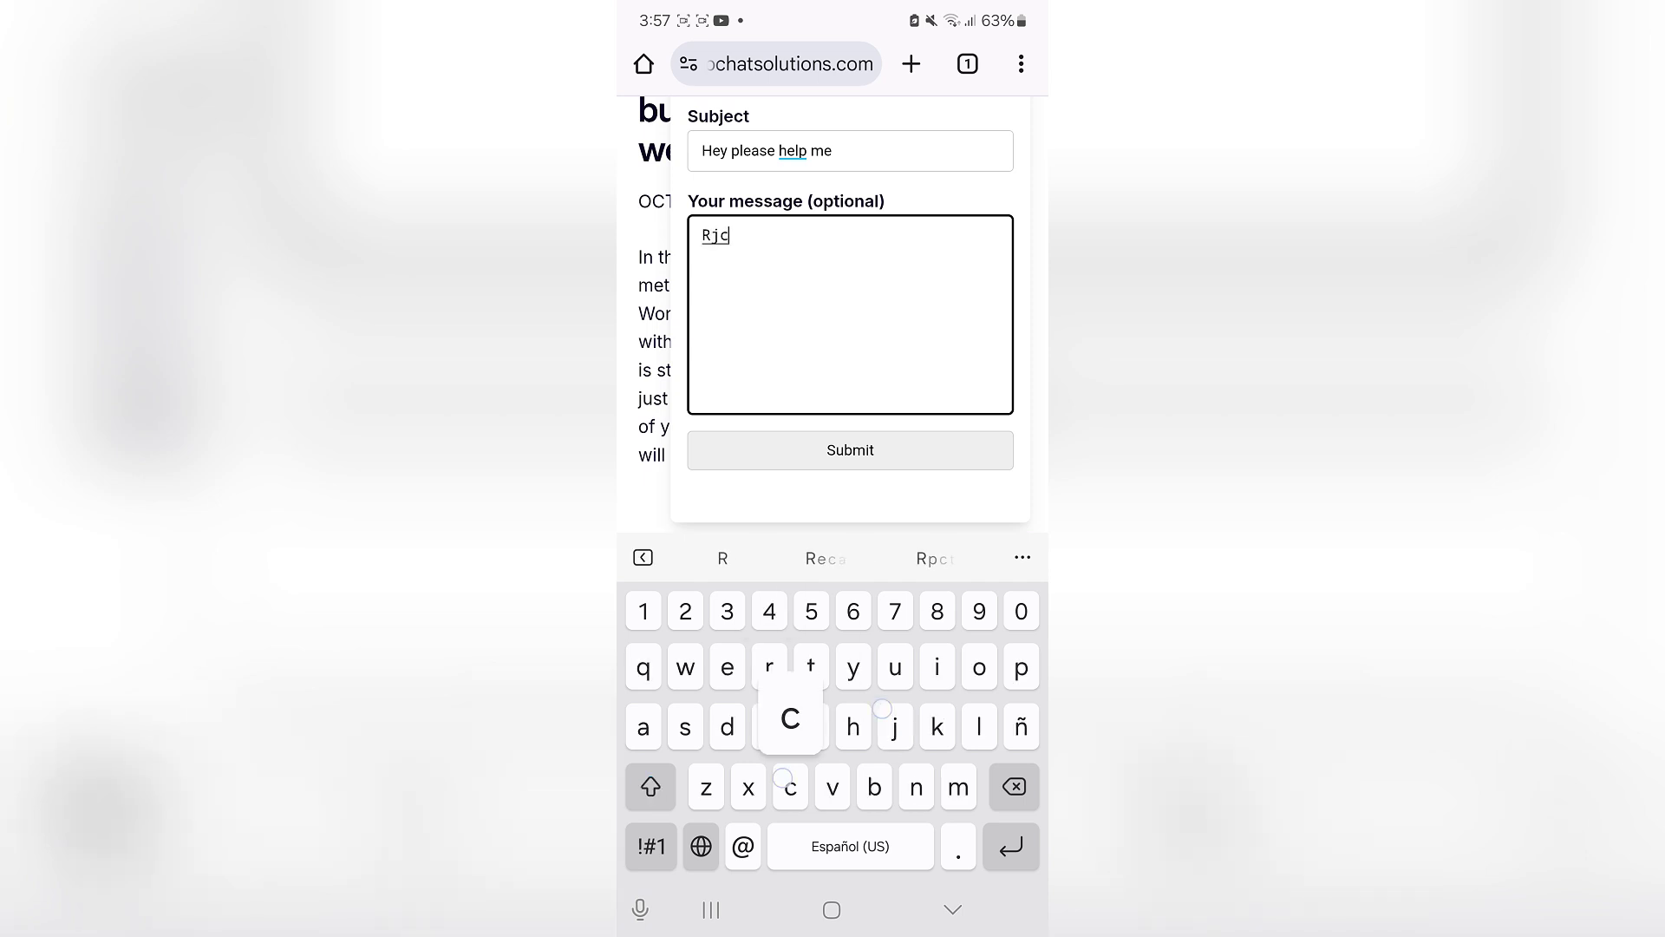
text(fhshshxhxhfjckvudyfugydyfuckfjfjcjcjxjcjcjckvkfugkgigi)
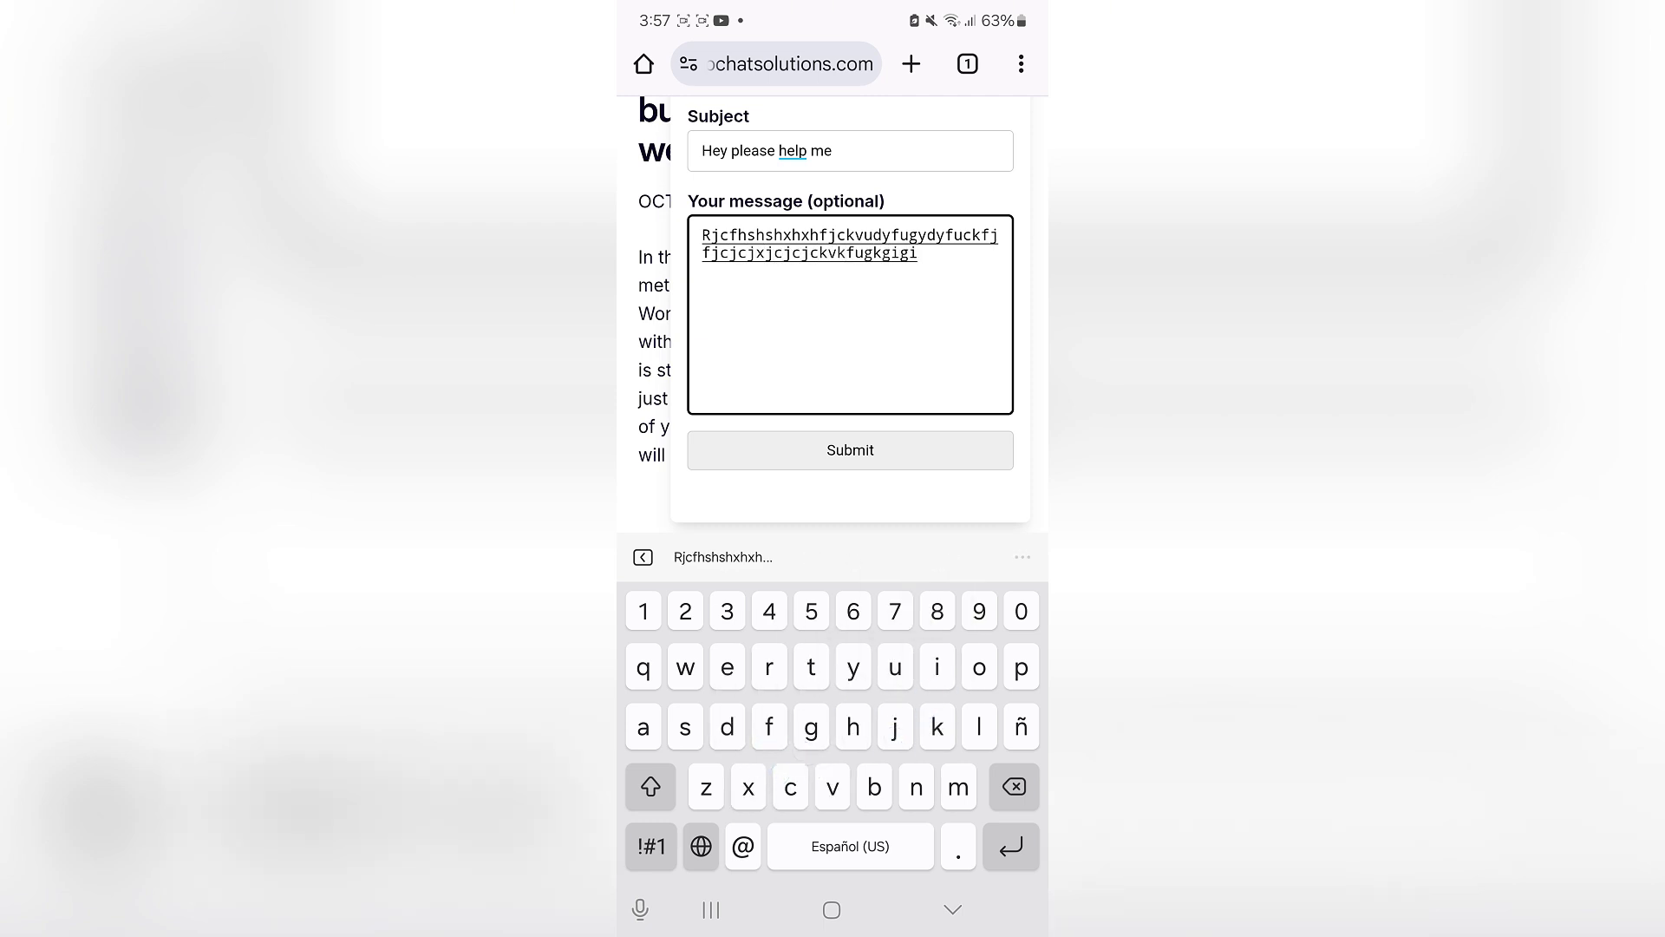
Submit the form and send the prefilled name, subject and message in WhatsApp
click(728, 459)
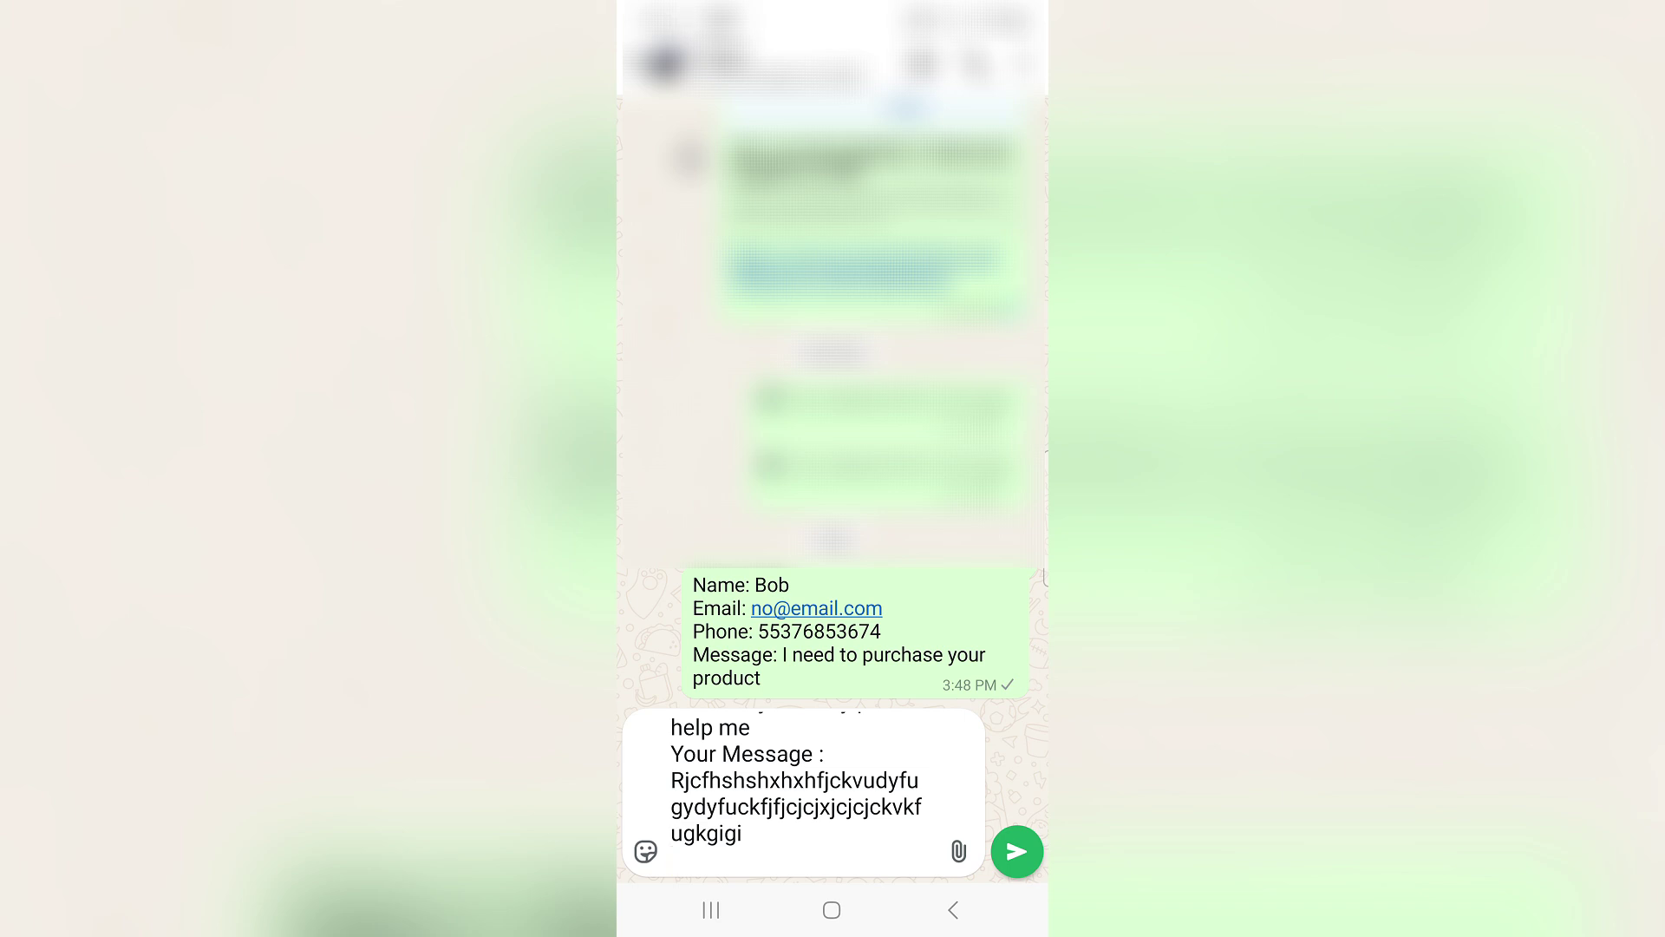
click(1016, 851)
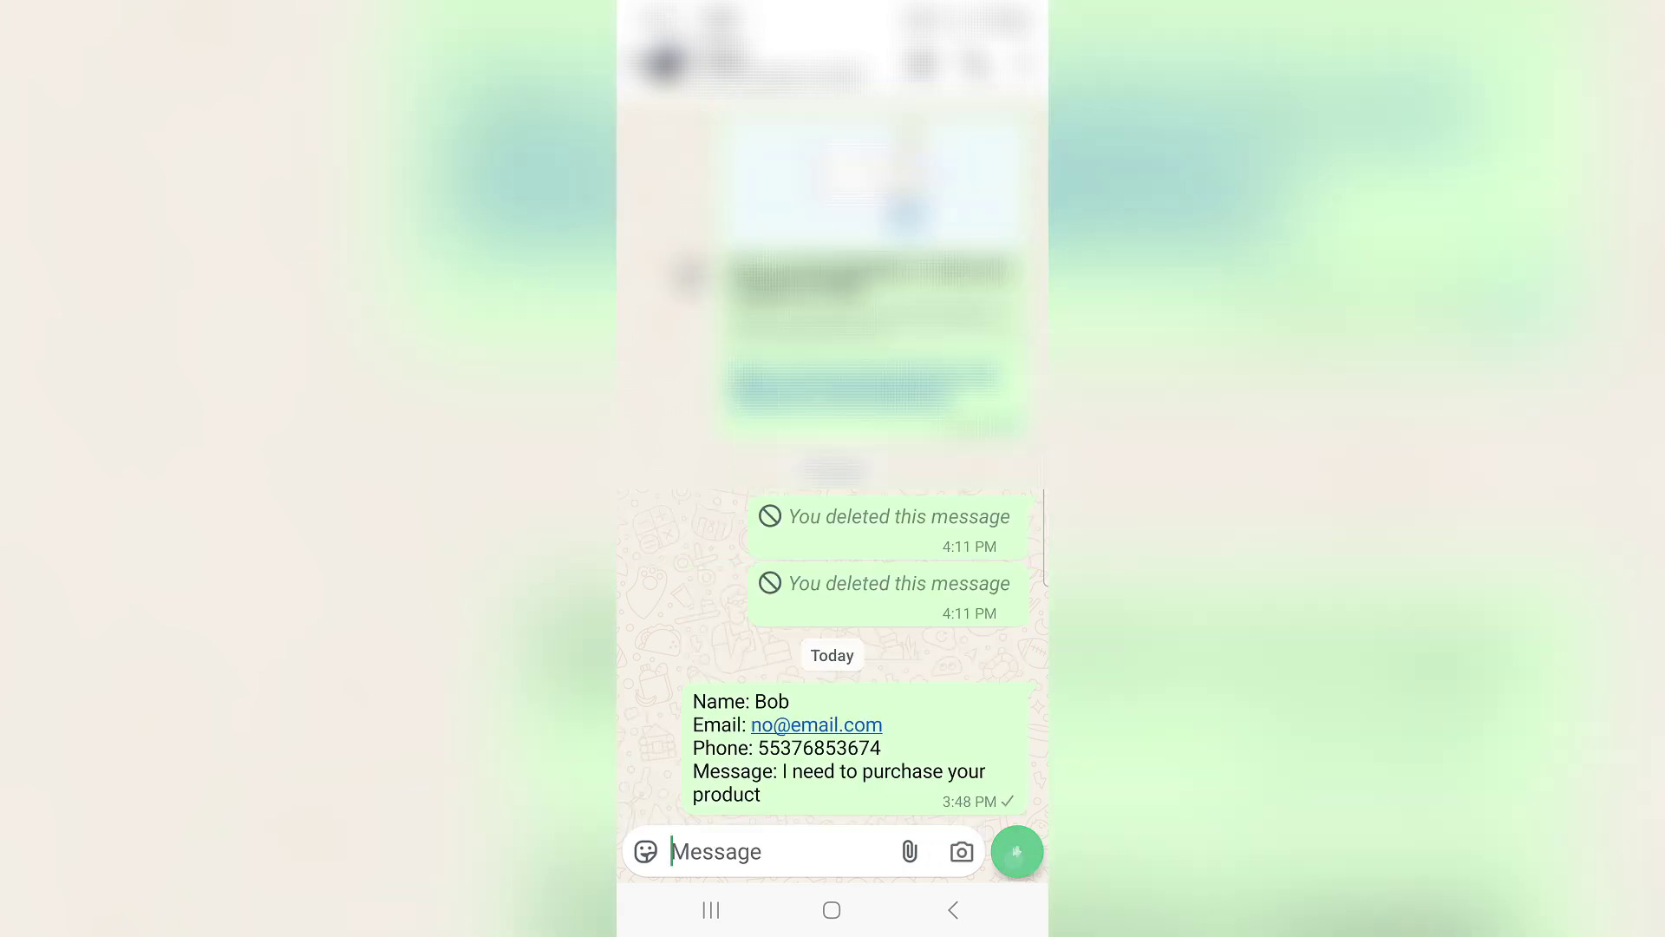